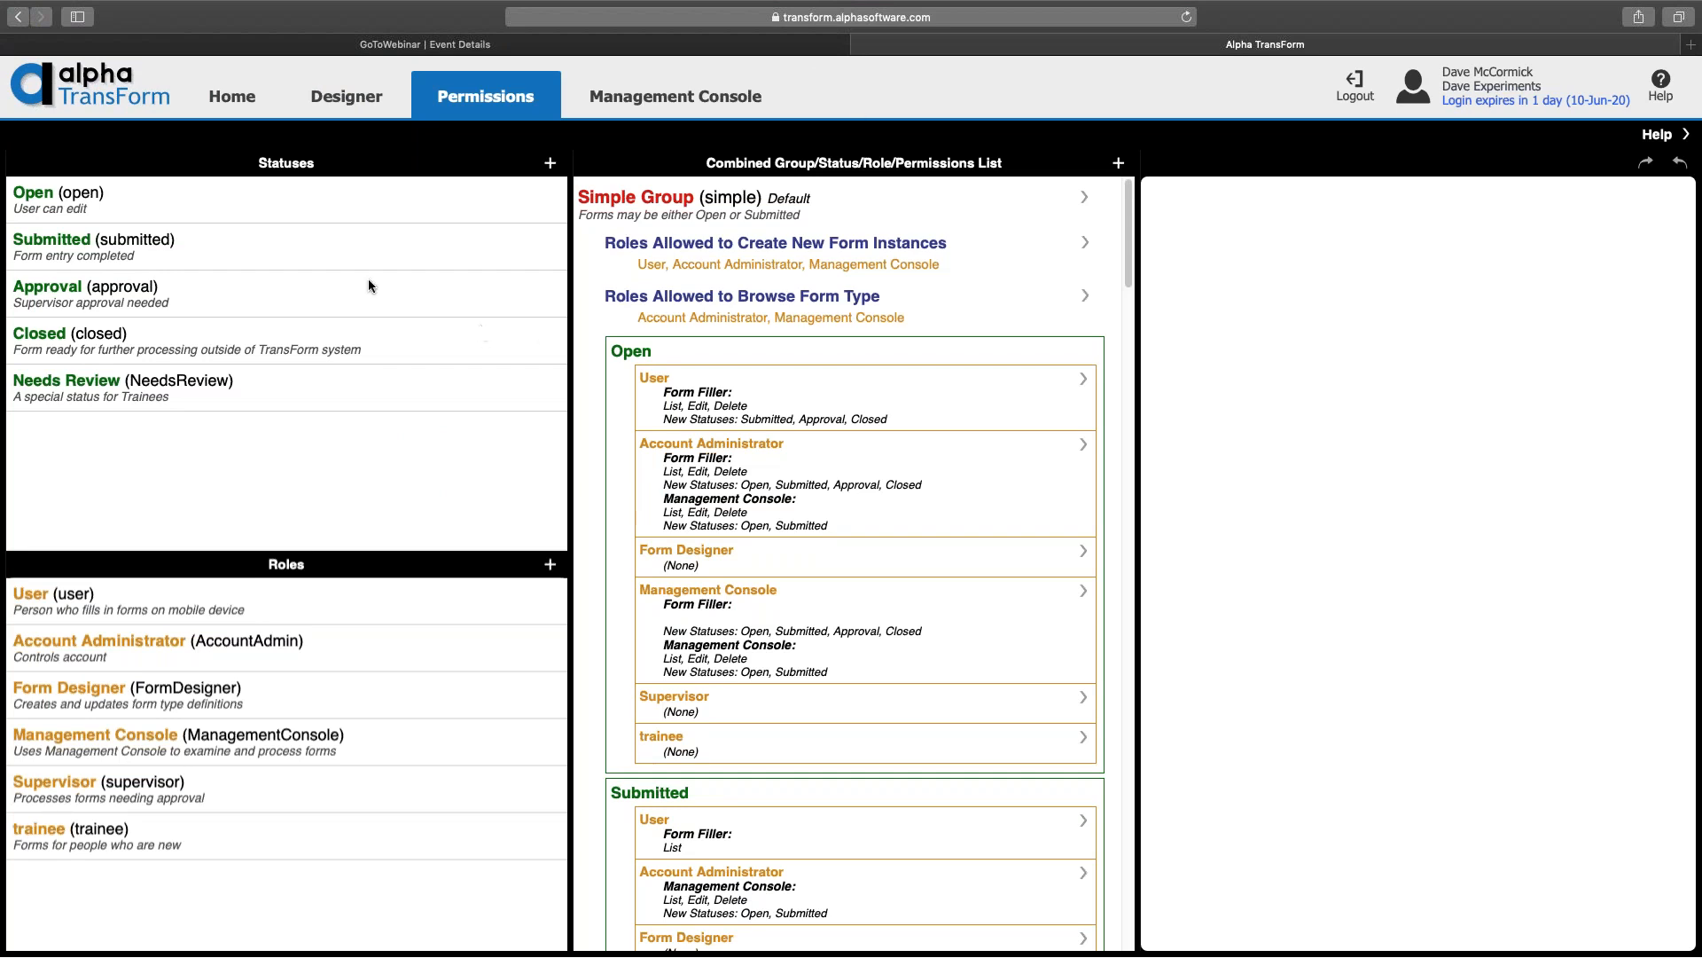
Step: Create a blank form type in the Designer and set its display name to permissions2
{"action": "left_click", "coordinate": [362, 103]}
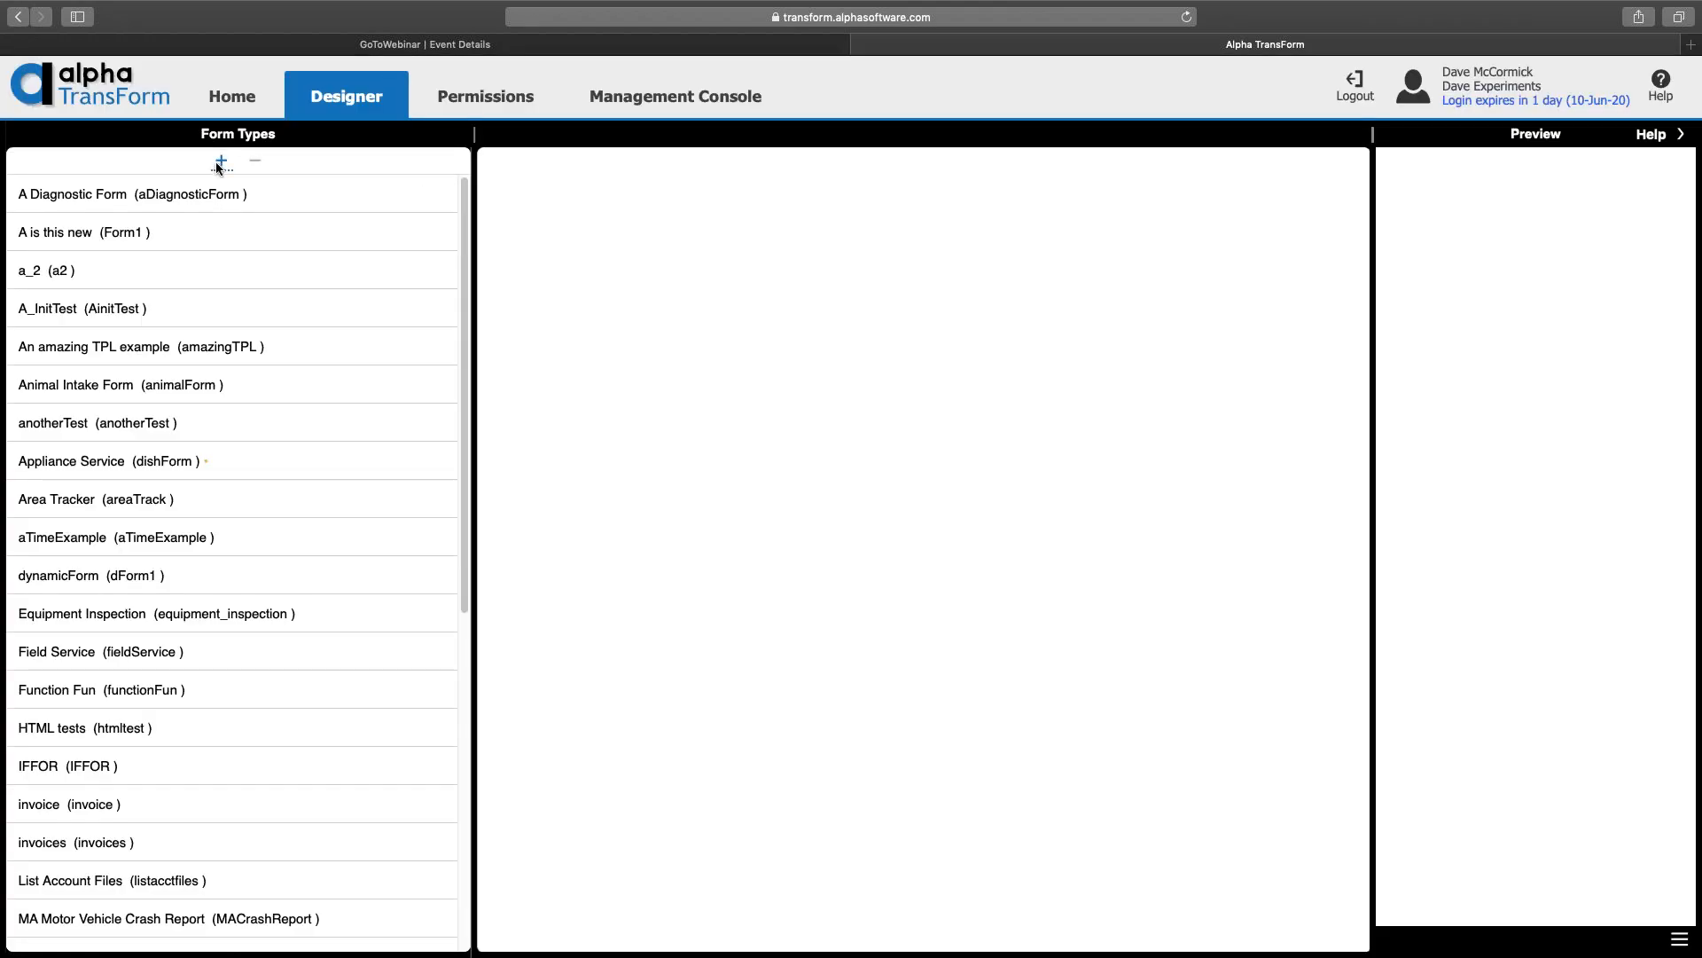
{"action": "left_click", "coordinate": [217, 166]}
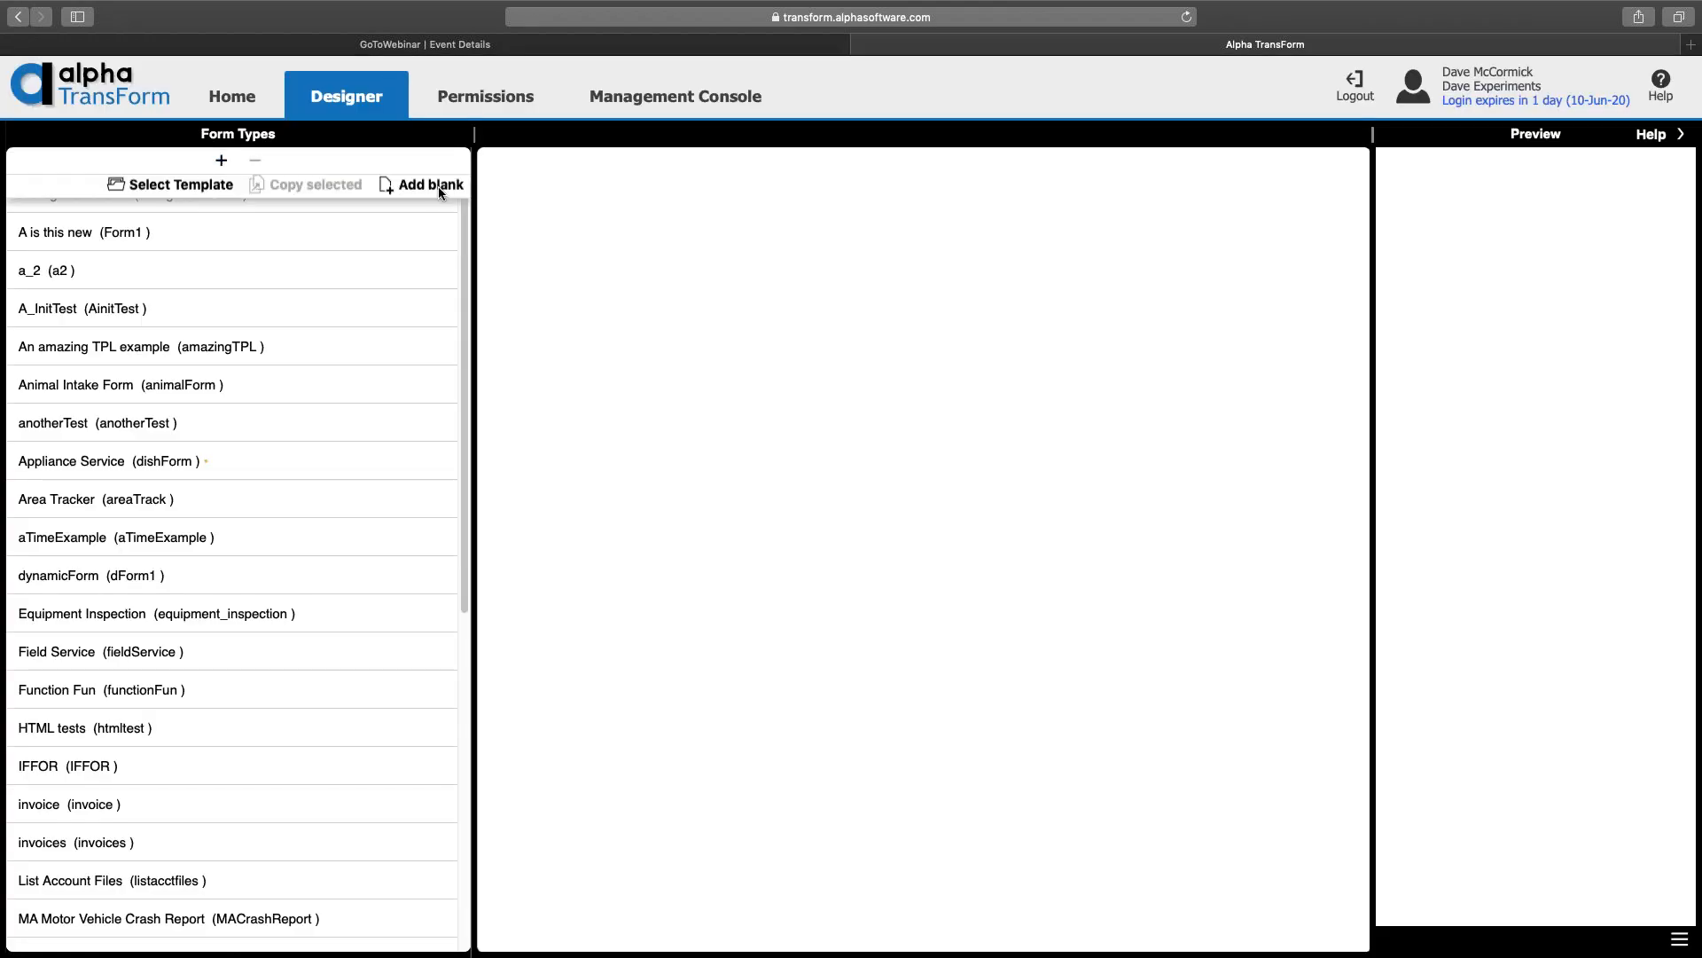
{"action": "left_click", "coordinate": [431, 188]}
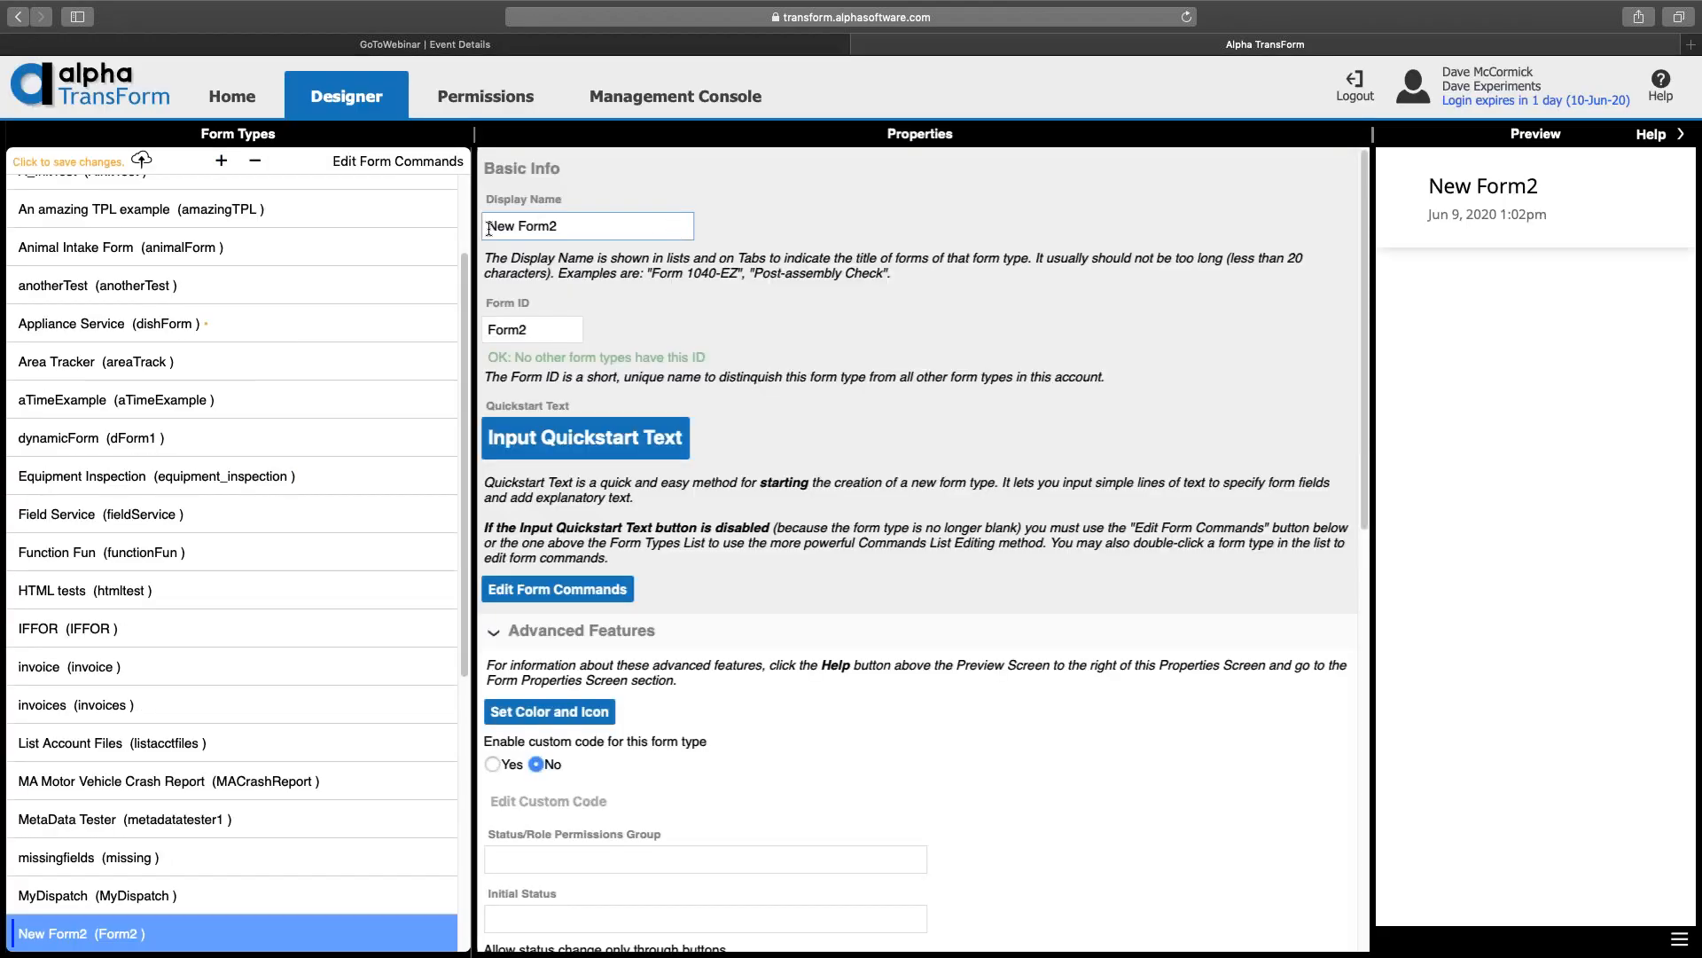
{"action": "type", "text": "permi"}
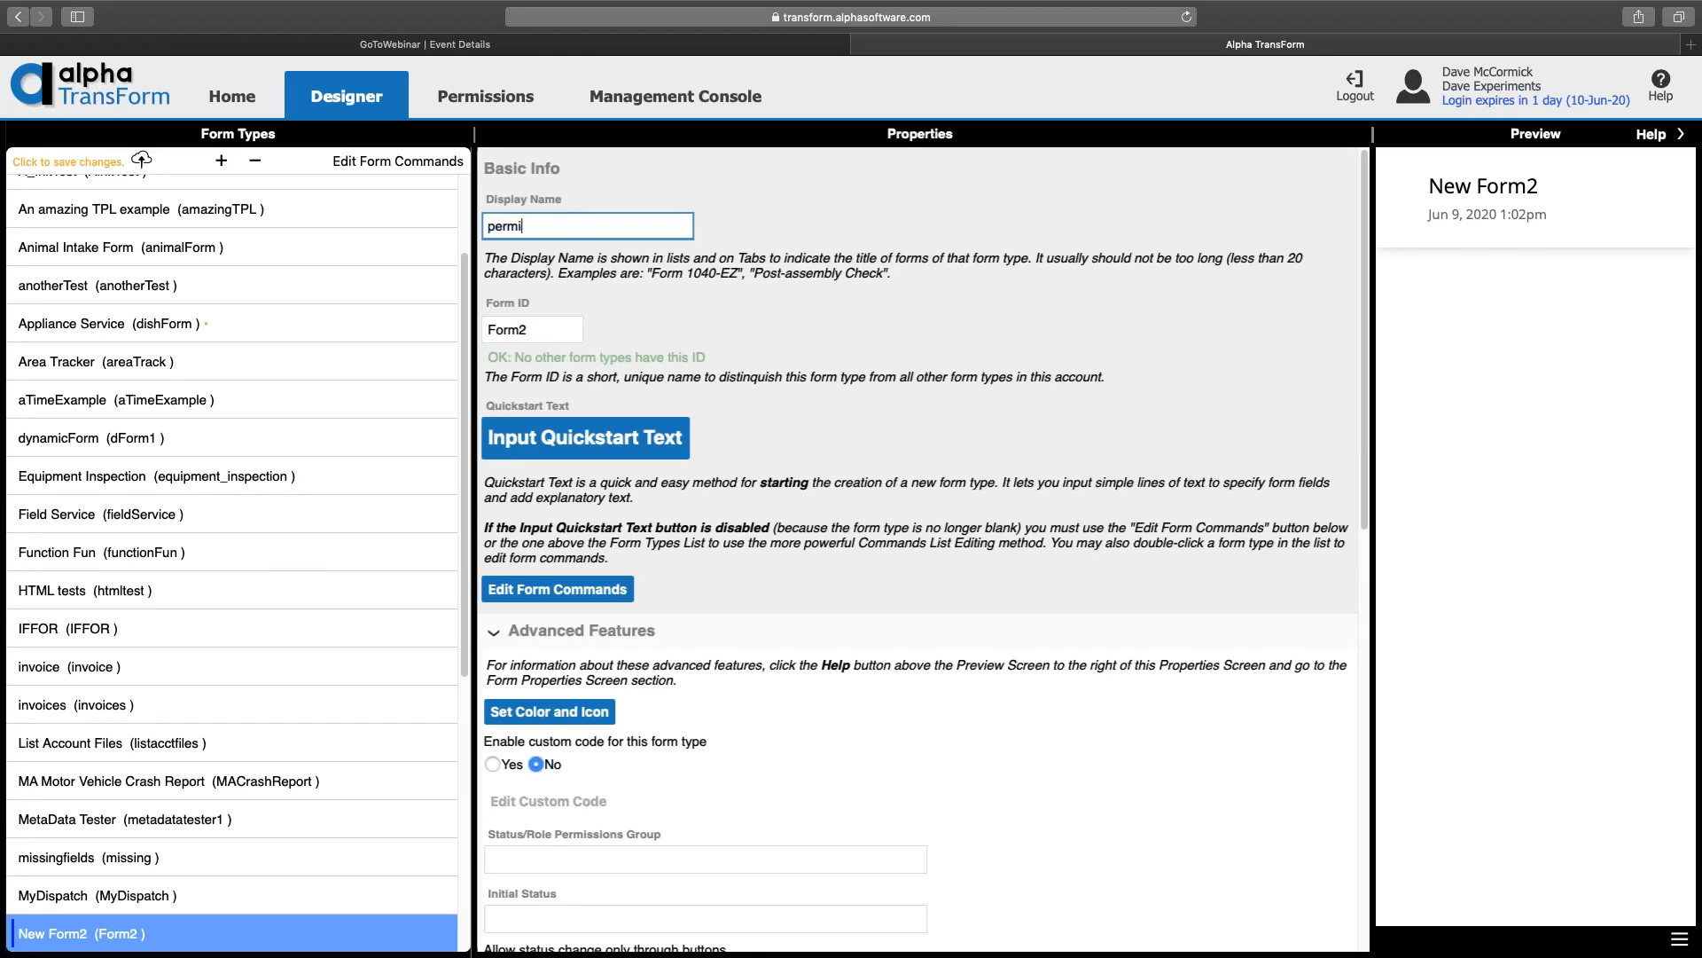
{"action": "type", "text": "ssions2"}
Step: Set the new form type's Form ID to permissions2
{"action": "key", "text": "Tab"}
{"action": "key", "text": "BackSpace"}
{"action": "key", "text": "BackSpace"}
{"action": "key", "text": "BackSpace"}
{"action": "key", "text": "BackSpace"}
{"action": "key", "text": "BackSpace"}
{"action": "type", "text": "permissions2"}
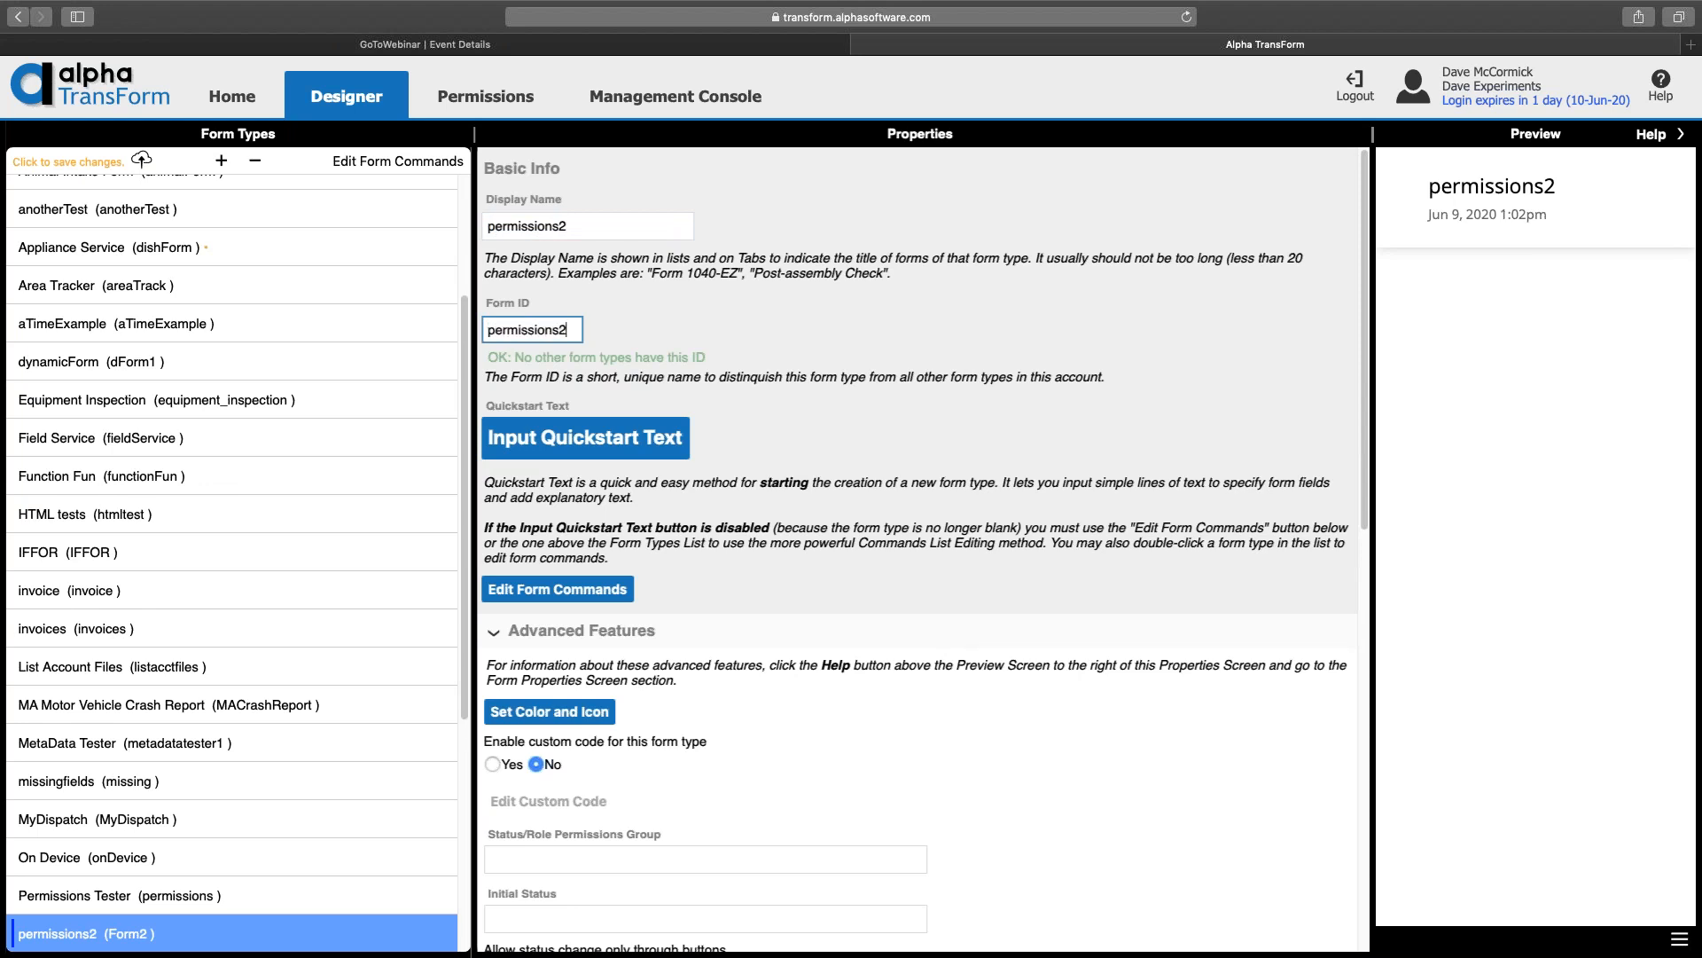
Step: Define a Name text field through the form's Quickstart text and save the form type to the server
{"action": "left_click", "coordinate": [576, 456]}
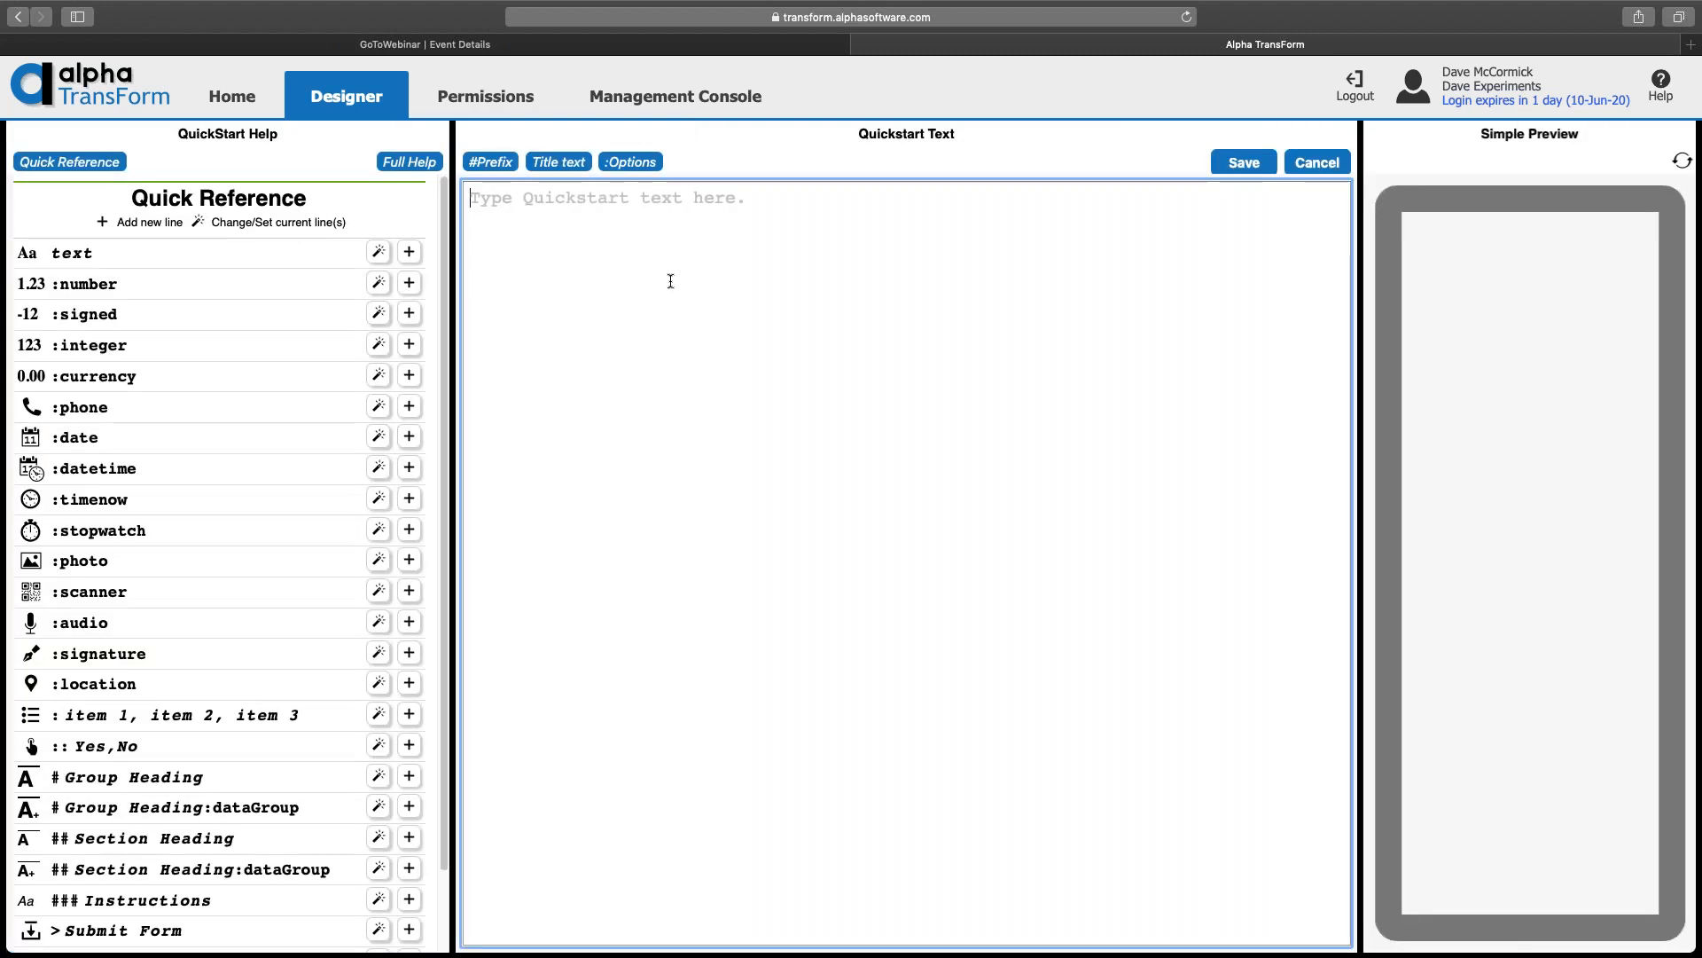
{"action": "type", "text": "Name"}
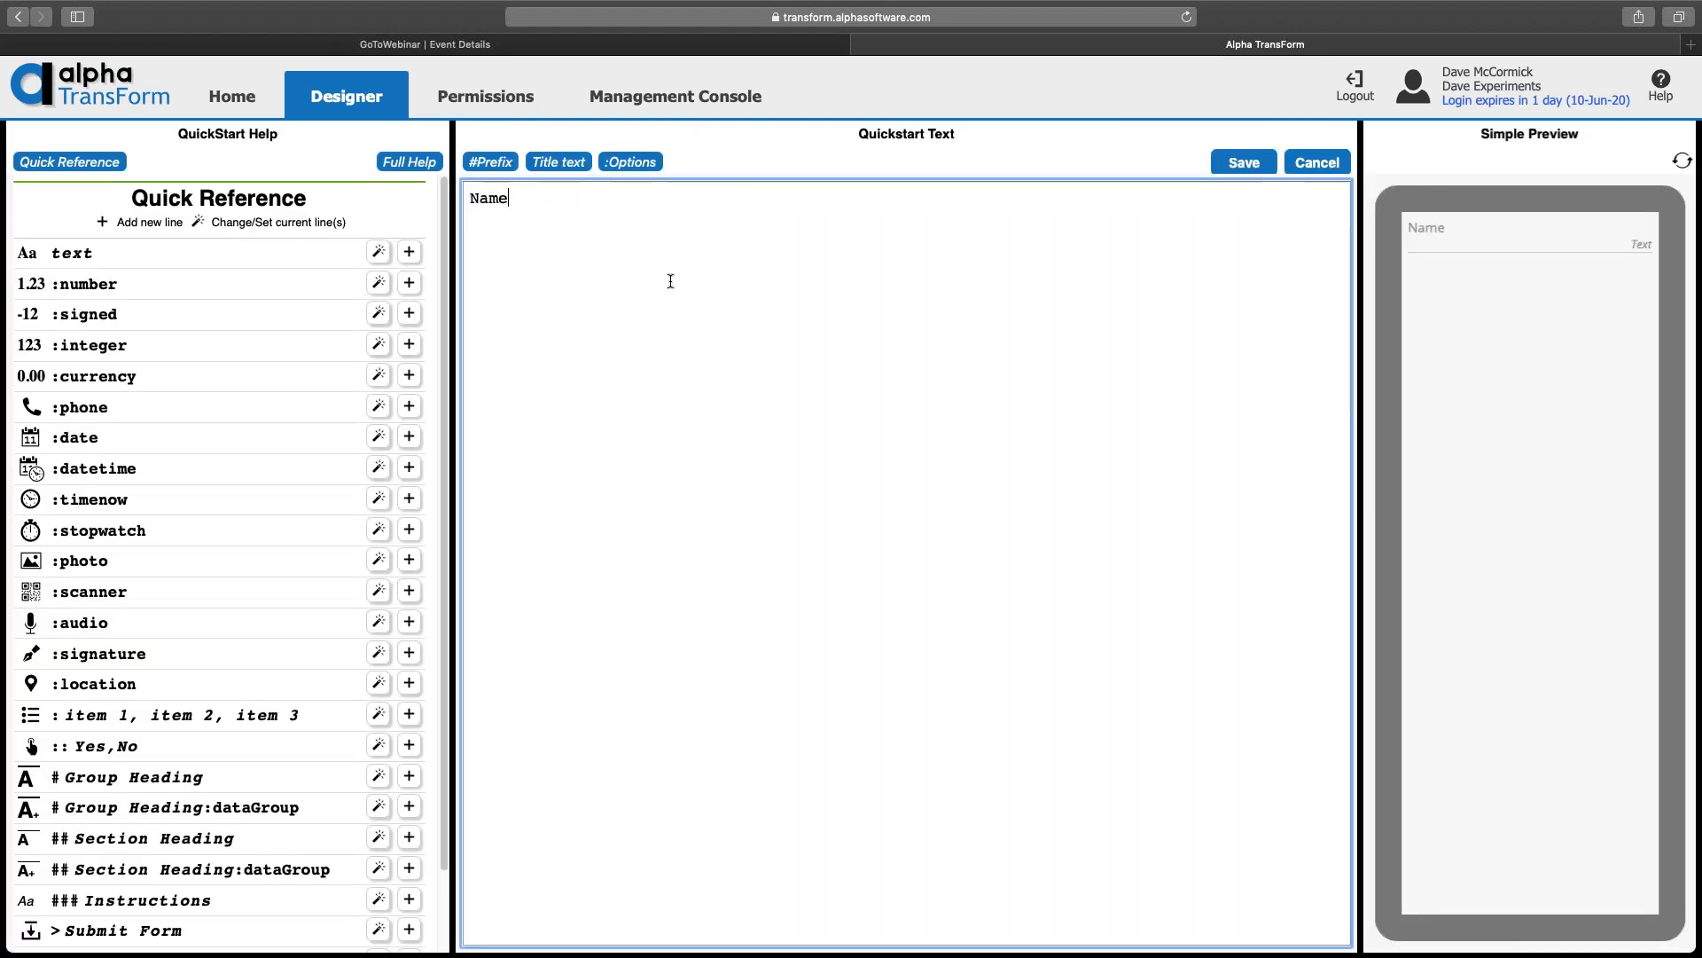
{"action": "left_click", "coordinate": [1245, 170]}
{"action": "left_click", "coordinate": [99, 158]}
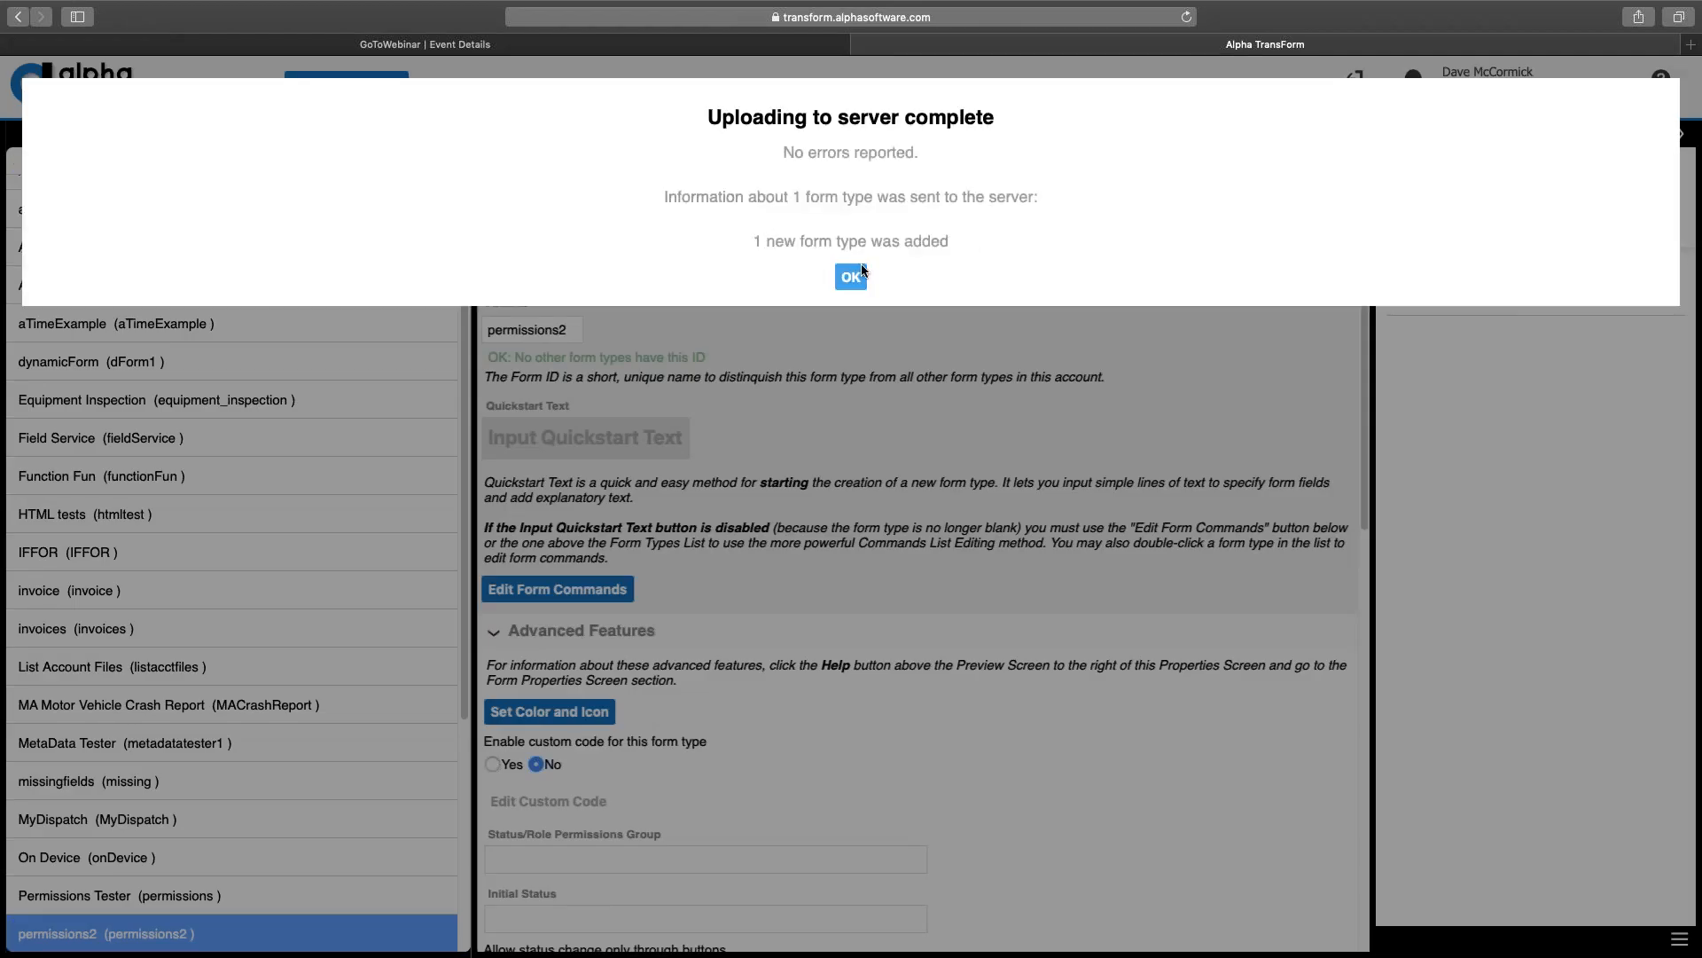
{"action": "left_click", "coordinate": [860, 274]}
{"action": "left_click", "coordinate": [535, 330]}
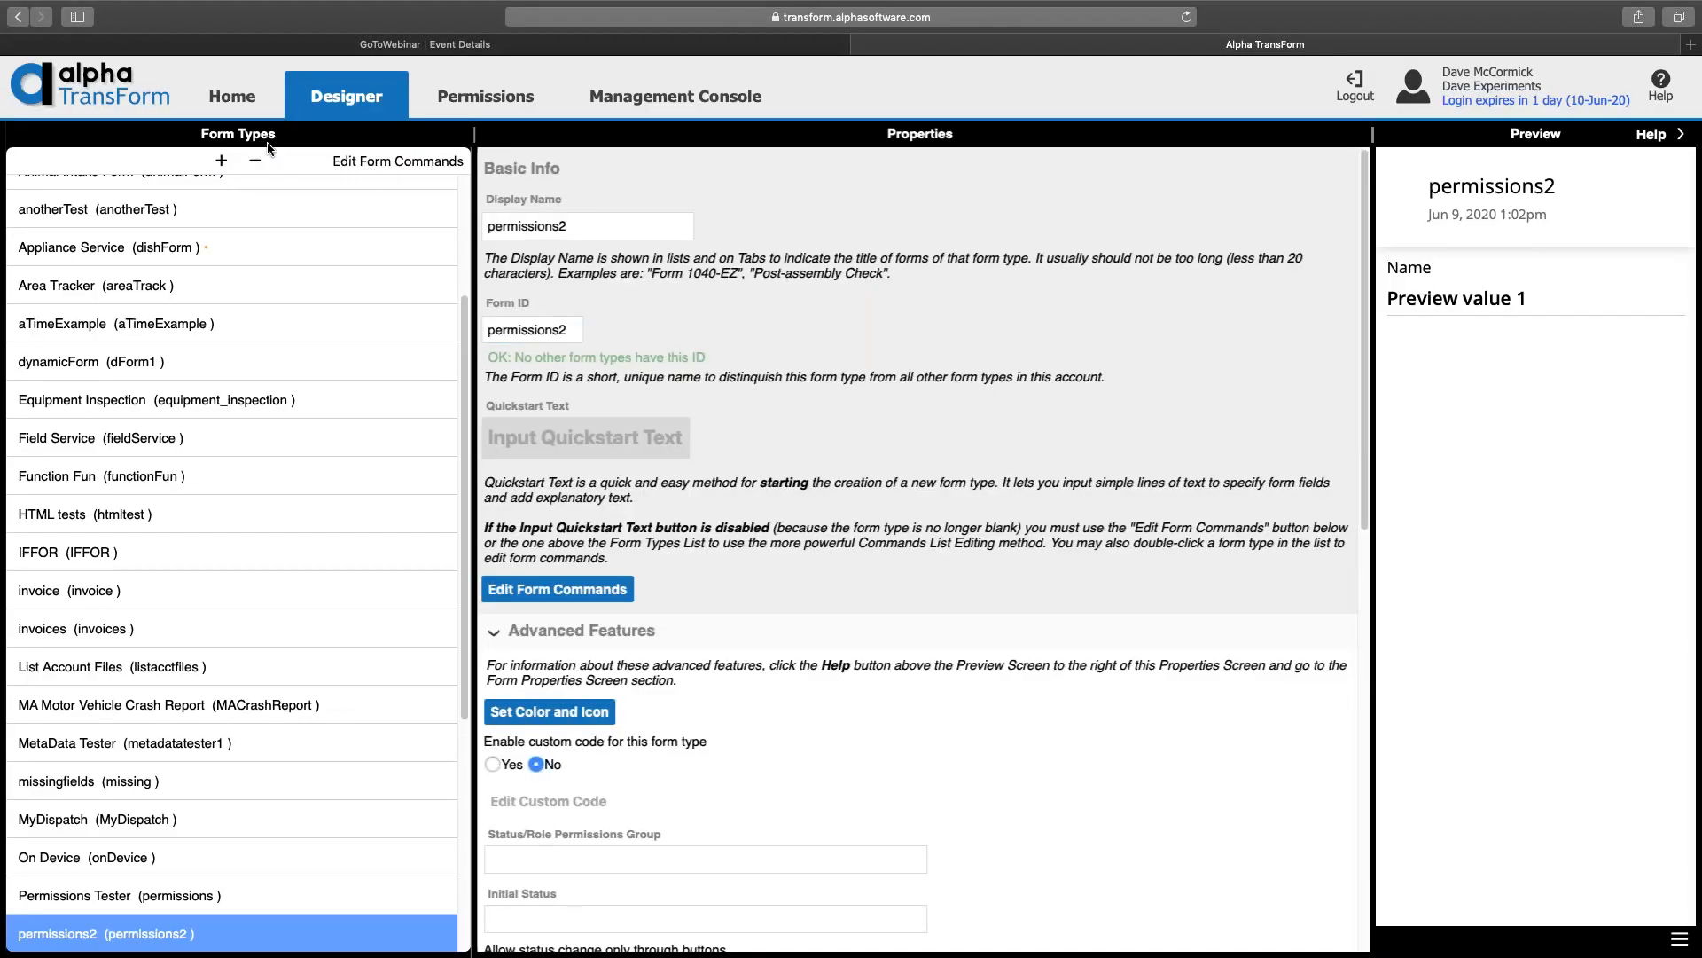
Step: Review the roles assigned to each account user in Manage User Roles
{"action": "left_click", "coordinate": [483, 99]}
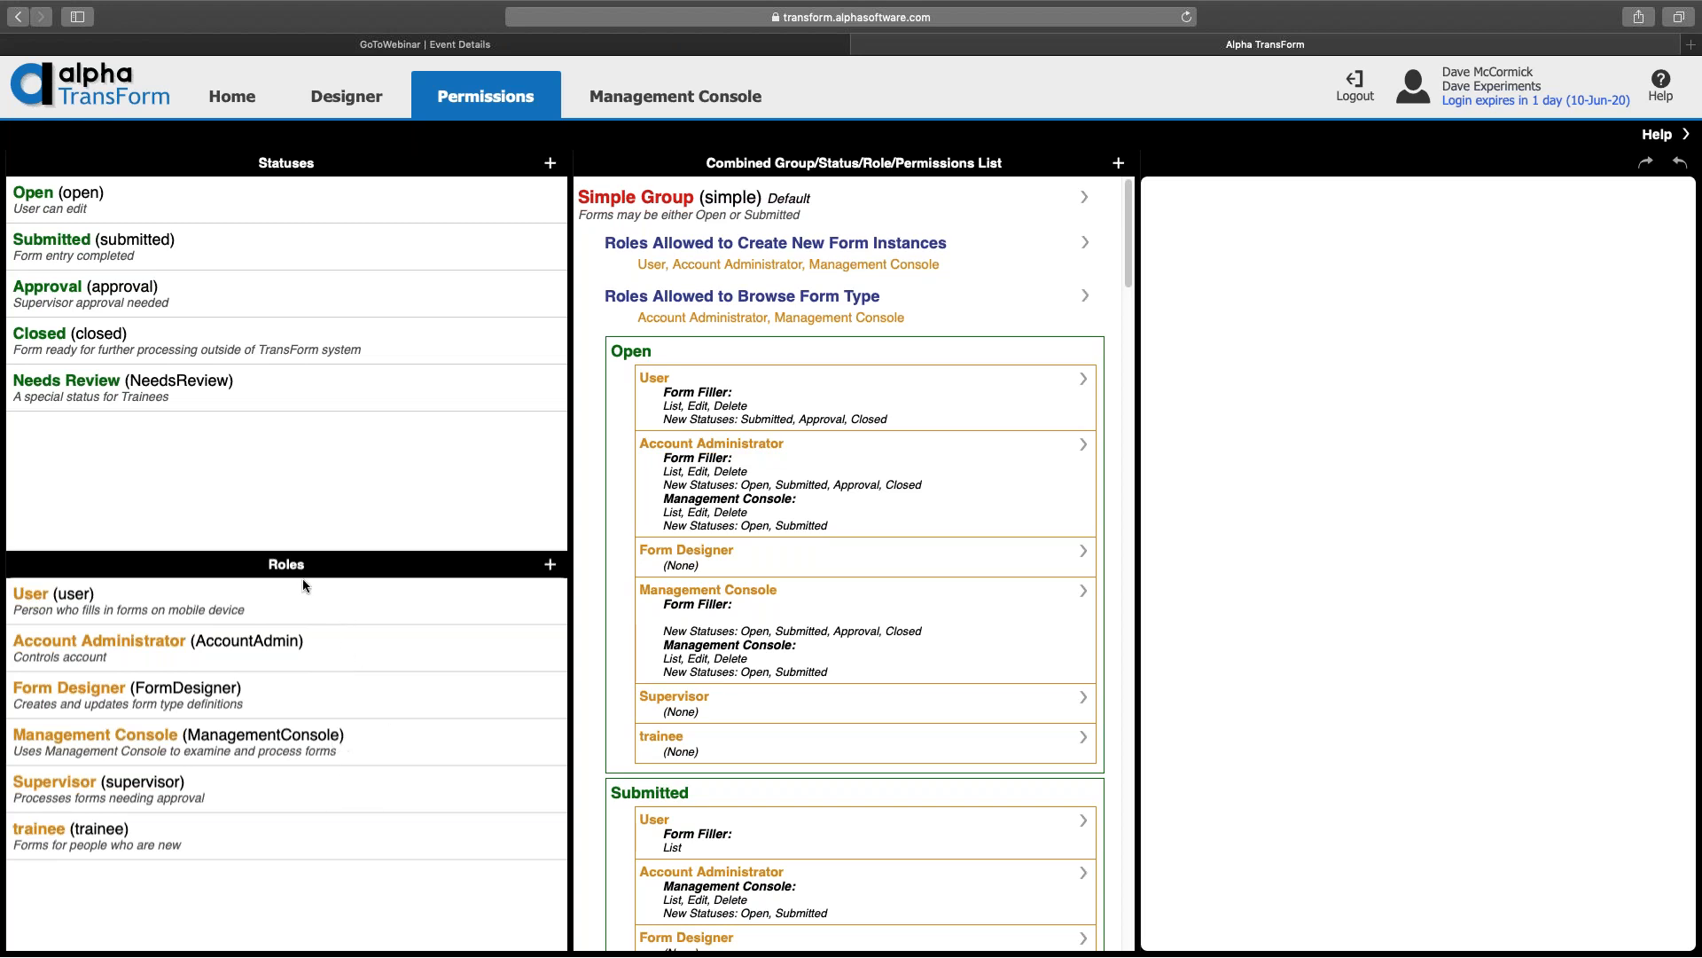
{"action": "left_click", "coordinate": [232, 101]}
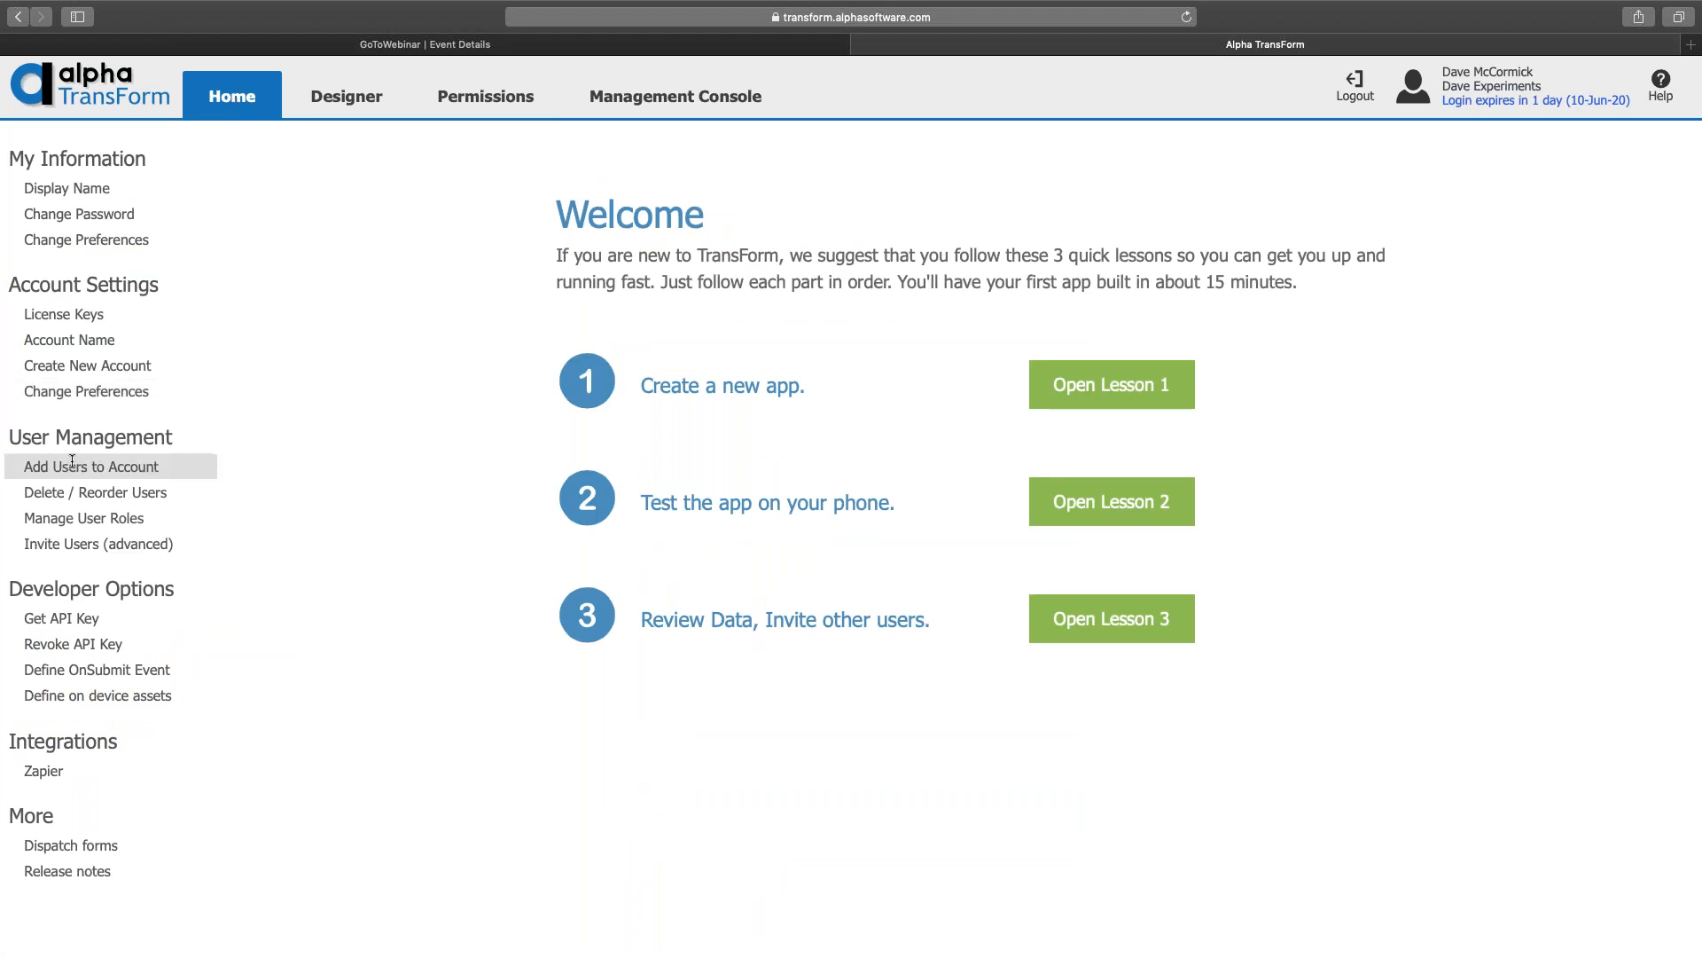
{"action": "left_click", "coordinate": [99, 521]}
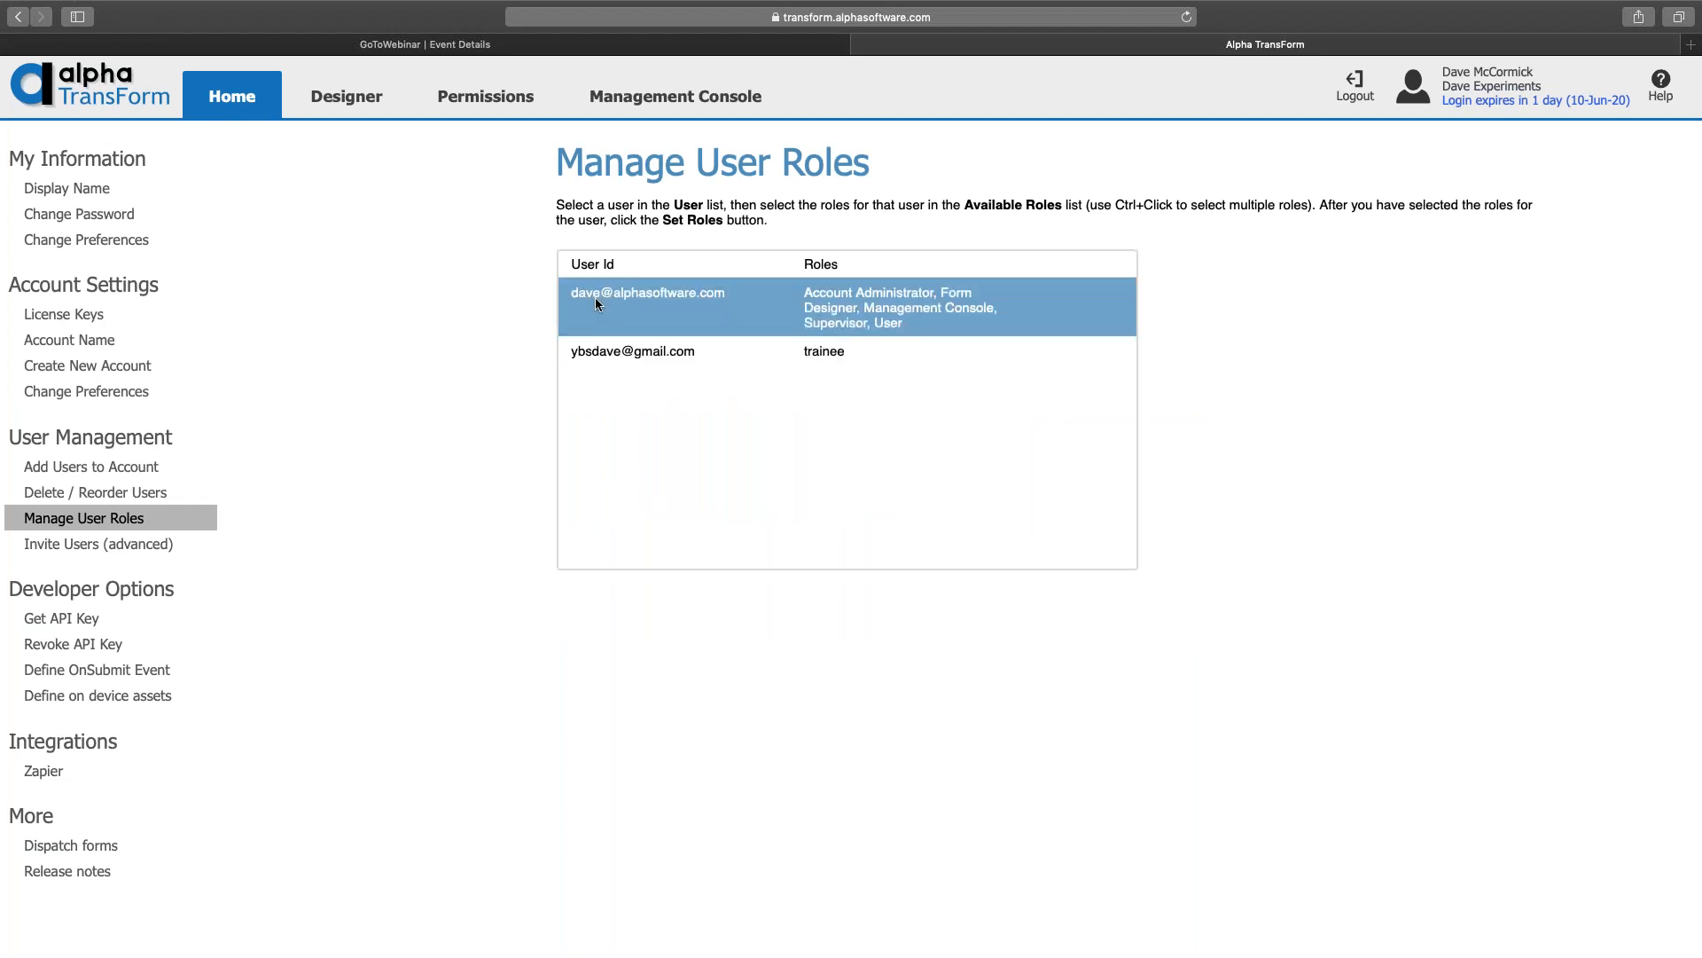
{"action": "left_click", "coordinate": [610, 324]}
{"action": "left_click", "coordinate": [605, 349]}
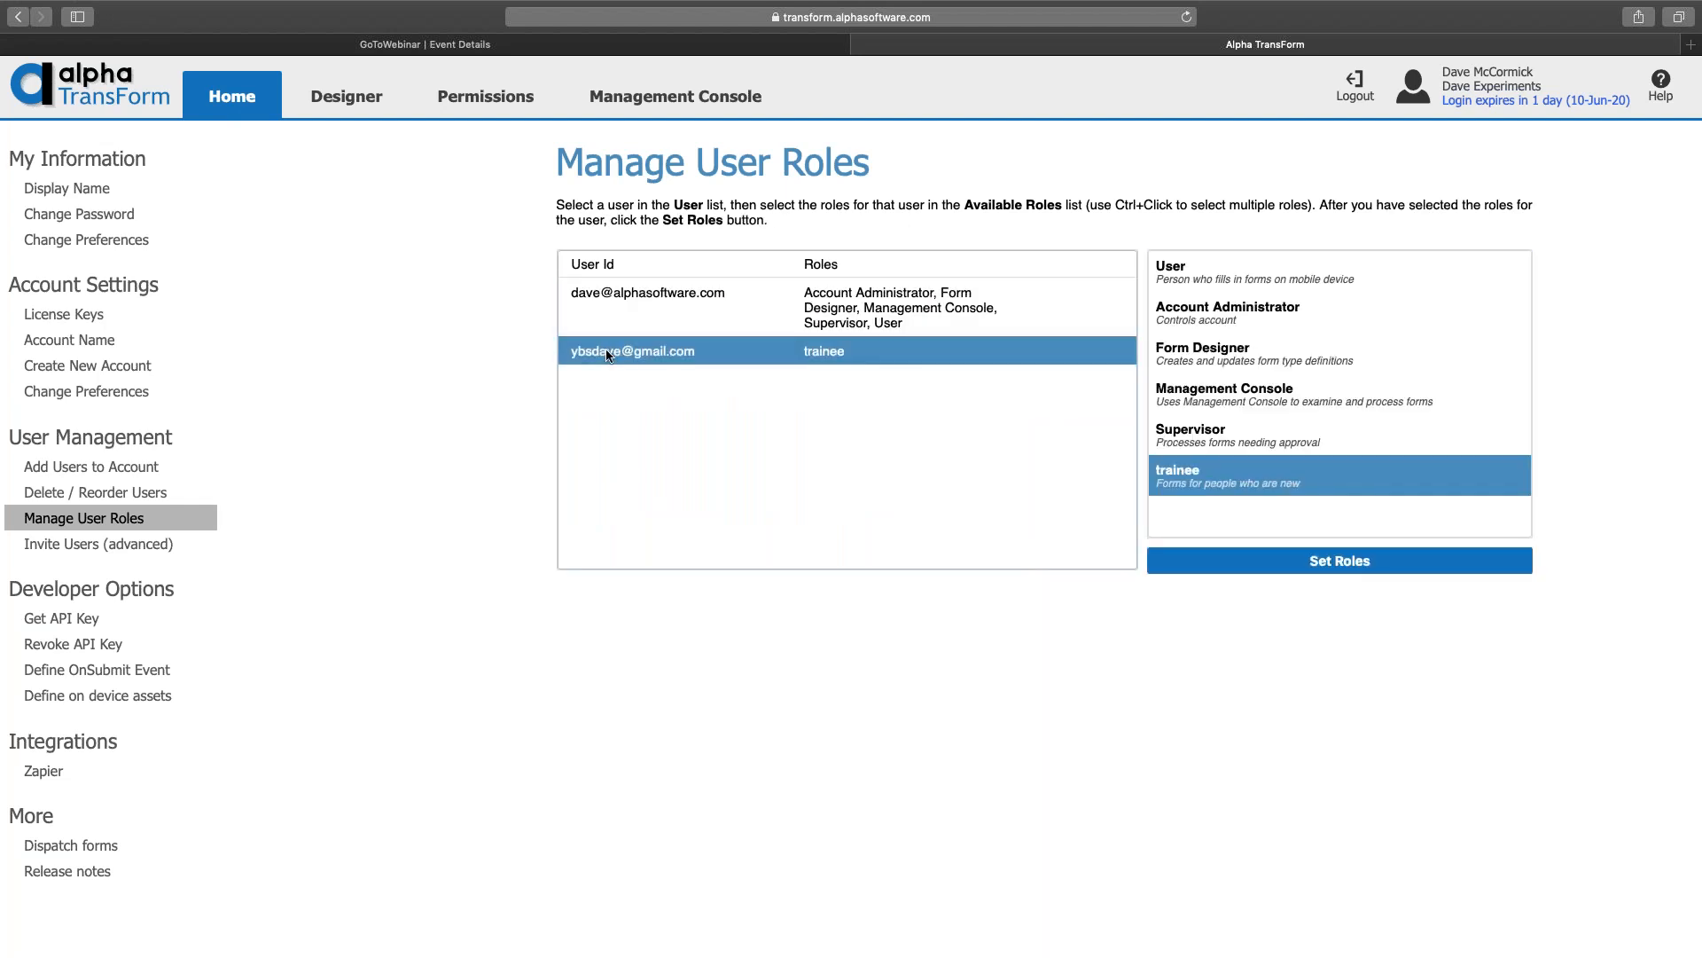
{"action": "left_click", "coordinate": [667, 298]}
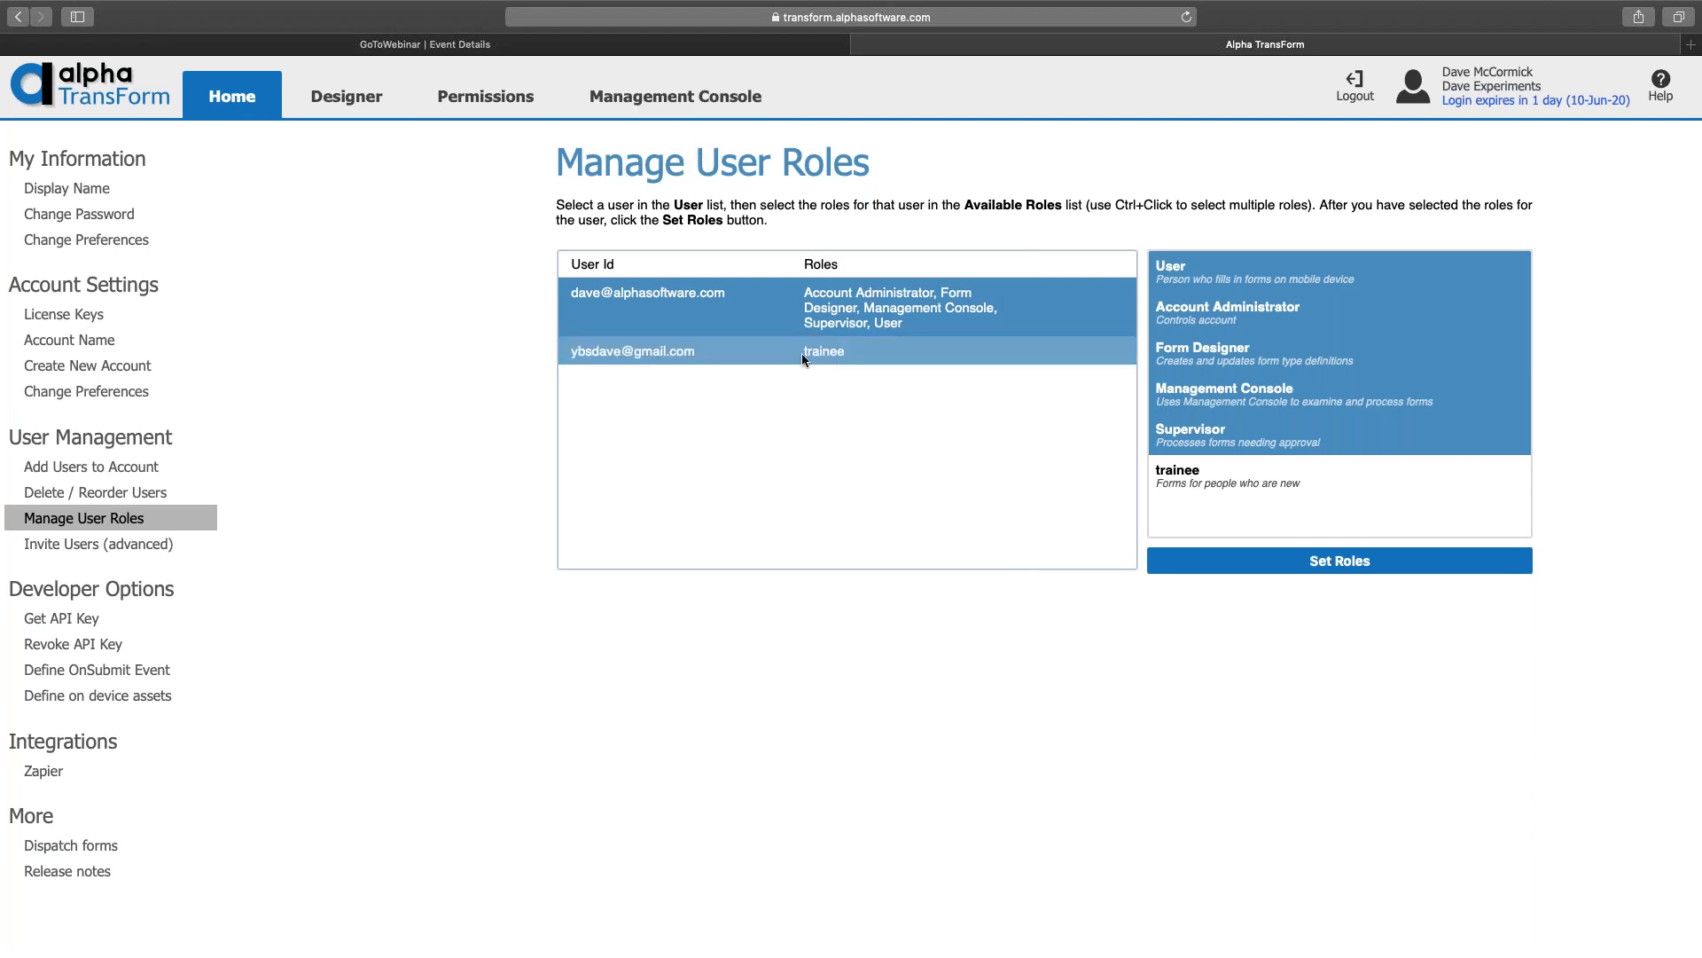
{"action": "left_click", "coordinate": [662, 353]}
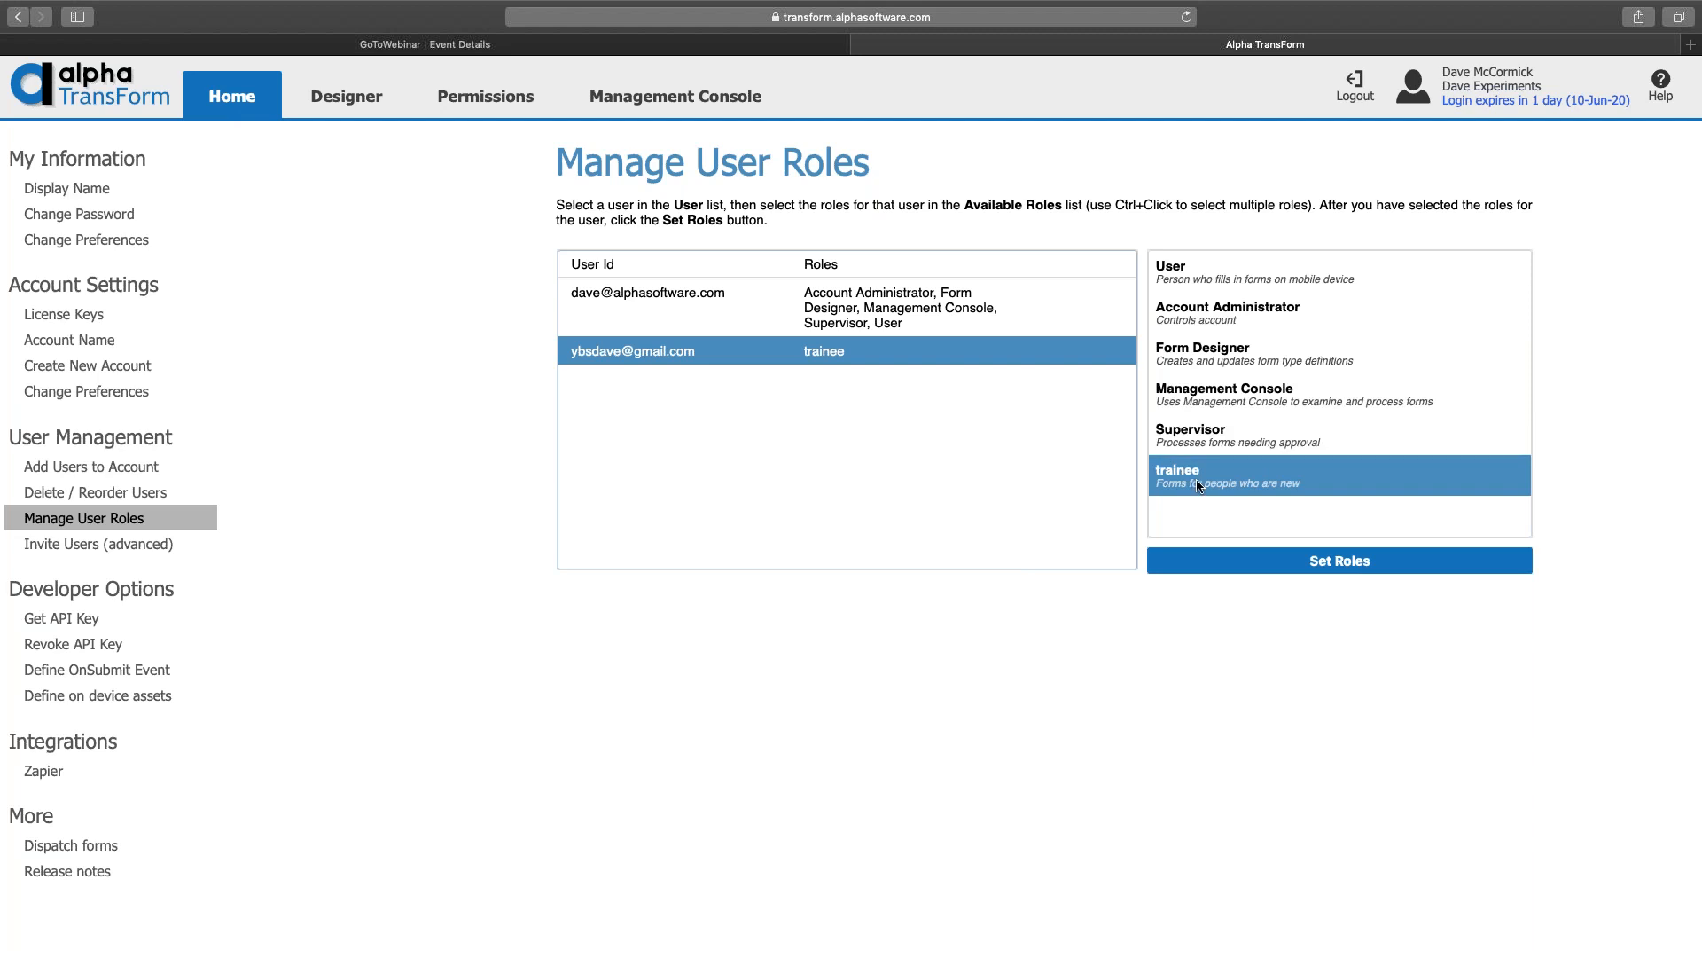
Step: Add a new group to the combined group/status/role permissions list
{"action": "left_click", "coordinate": [514, 98]}
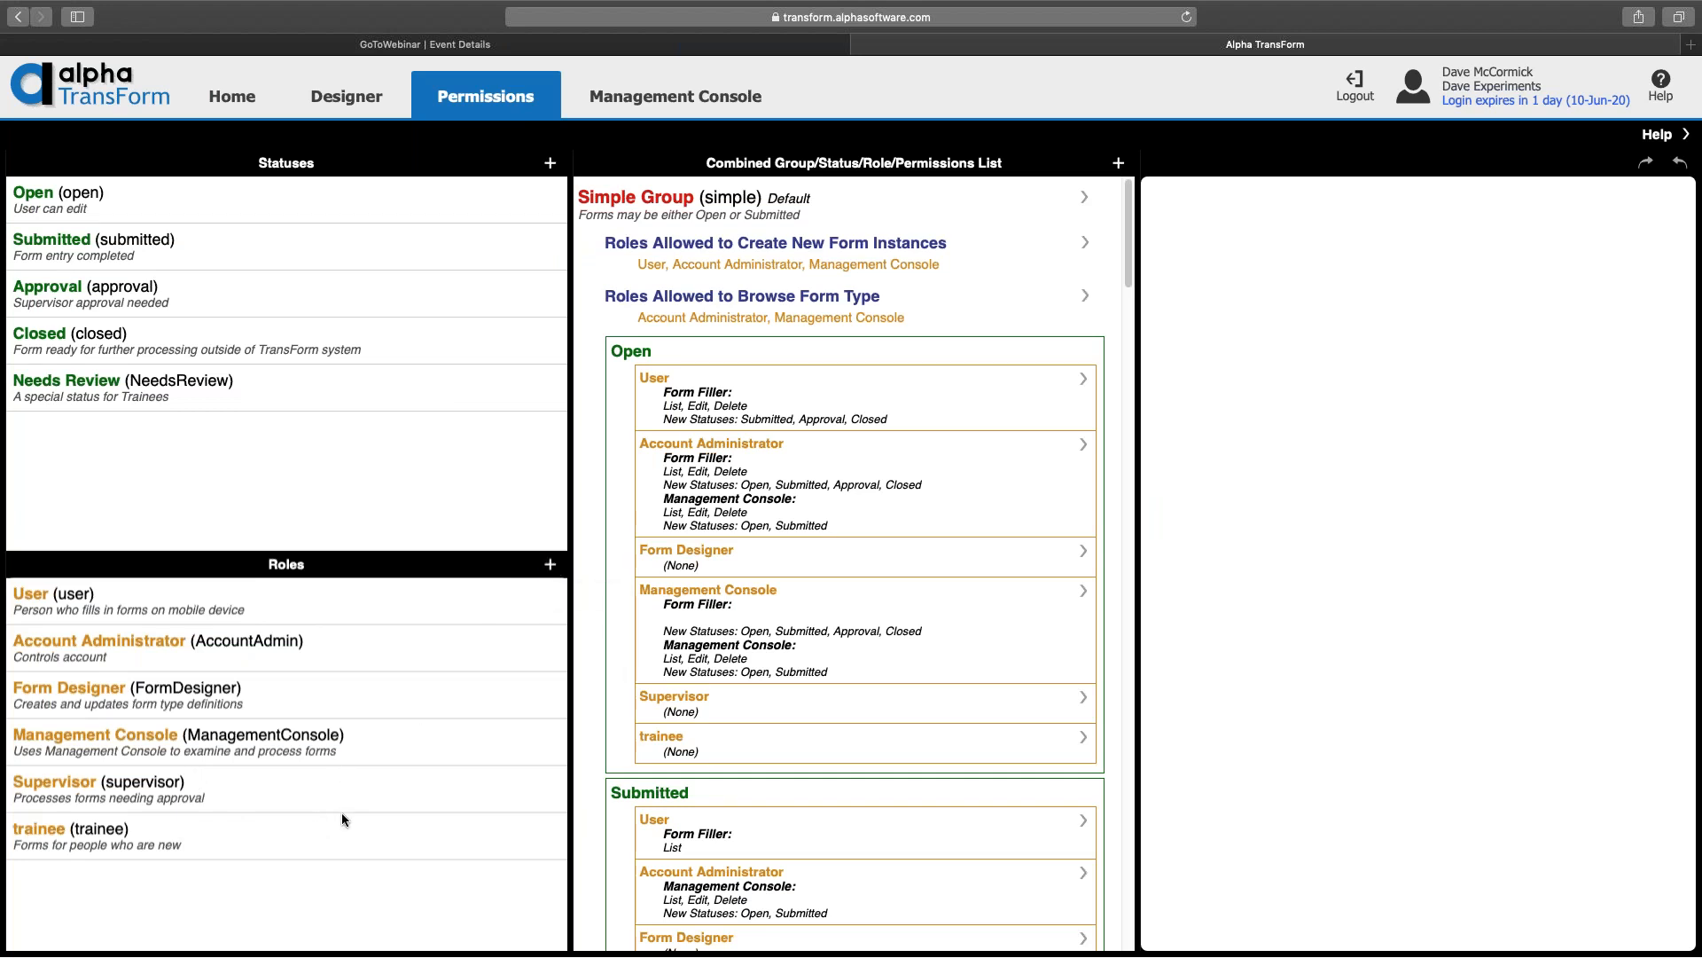
{"action": "scroll", "coordinate": [810, 204], "scroll_direction": "up", "scroll_amount": 1}
{"action": "scroll", "coordinate": [615, 201], "scroll_direction": "down", "scroll_amount": 10}
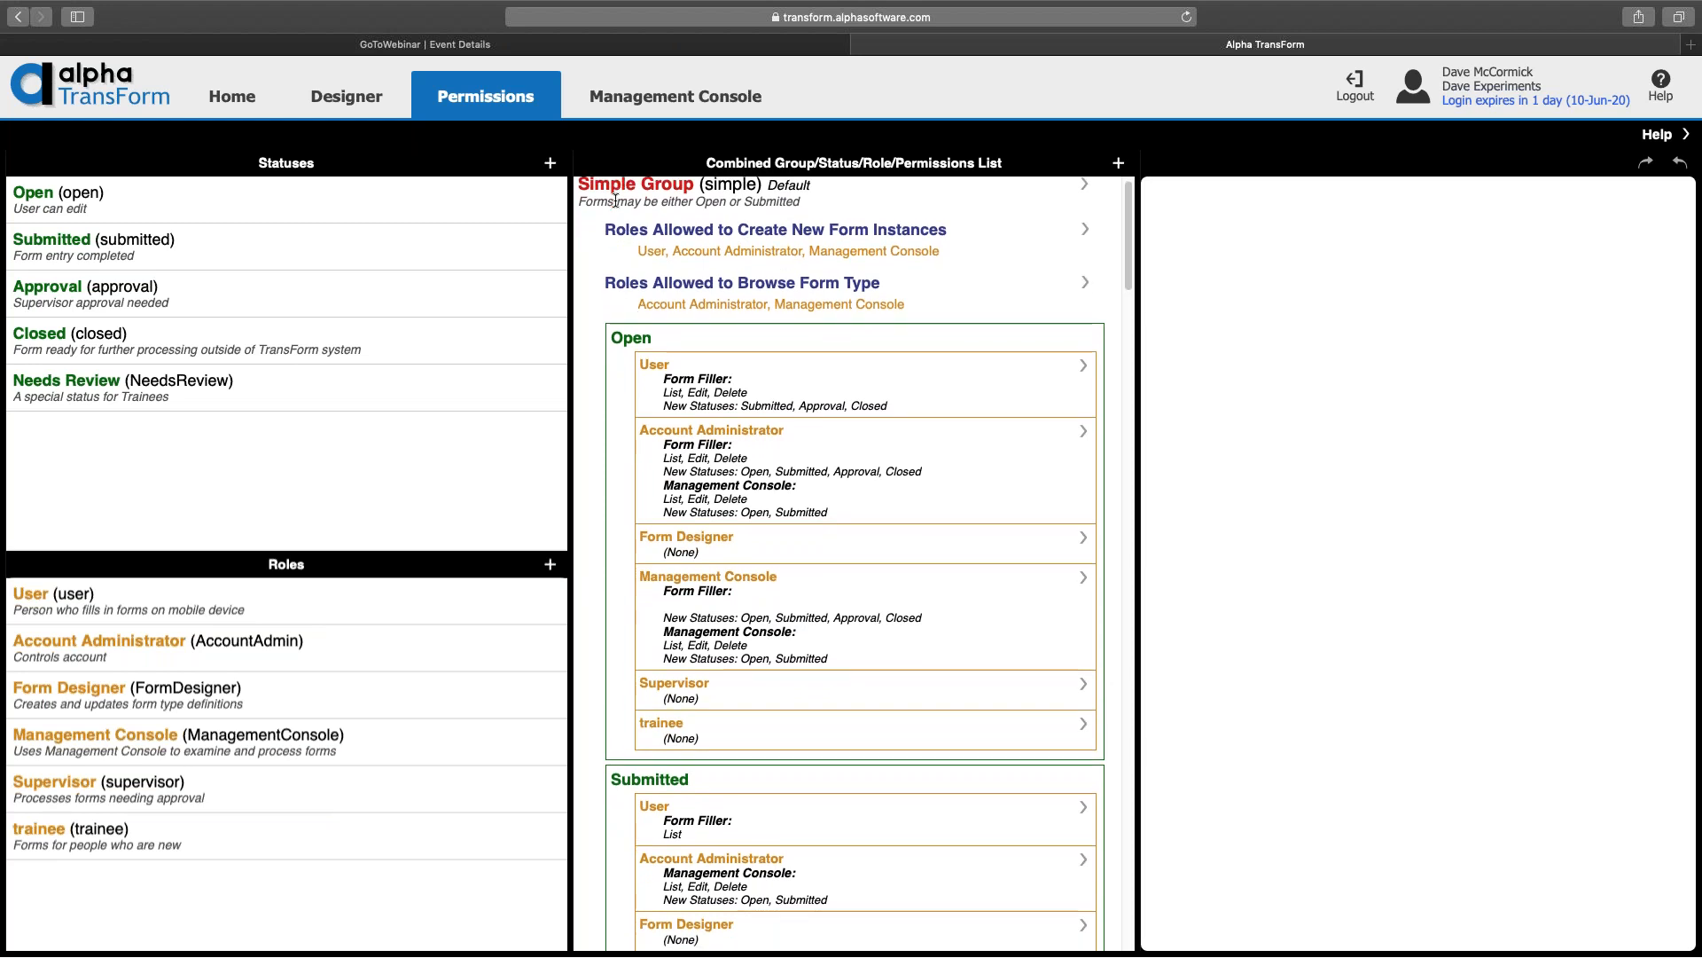
{"action": "scroll", "coordinate": [625, 217], "scroll_direction": "down", "scroll_amount": 15}
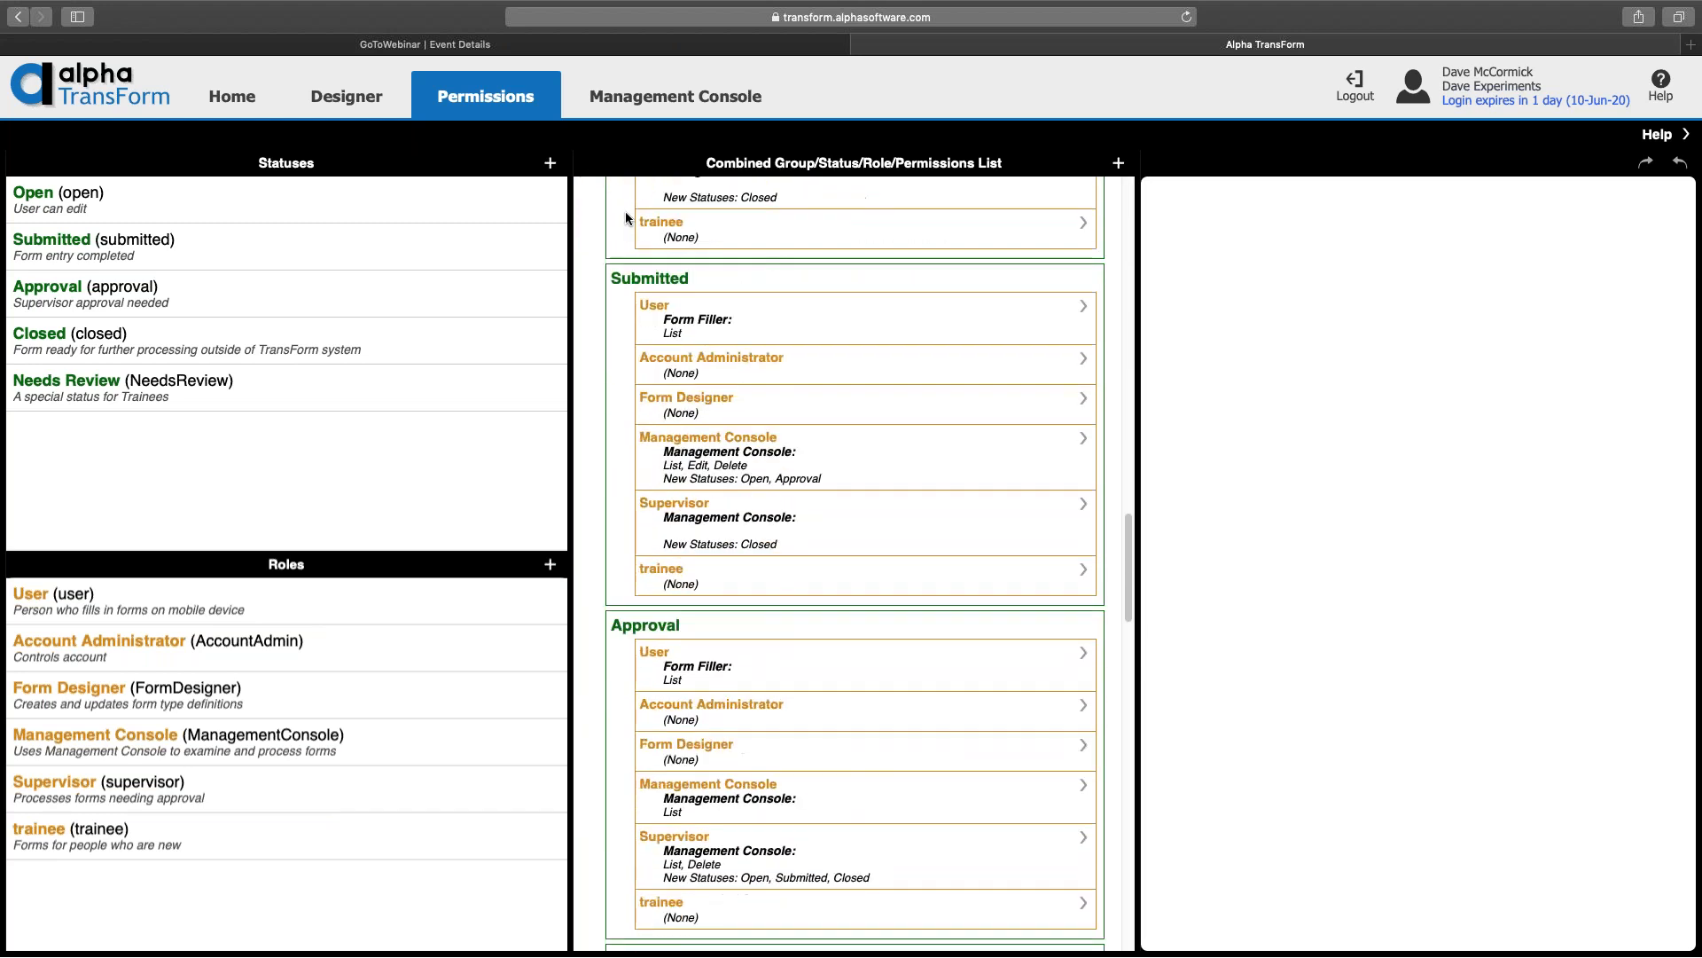
{"action": "scroll", "coordinate": [624, 222], "scroll_direction": "up", "scroll_amount": 20}
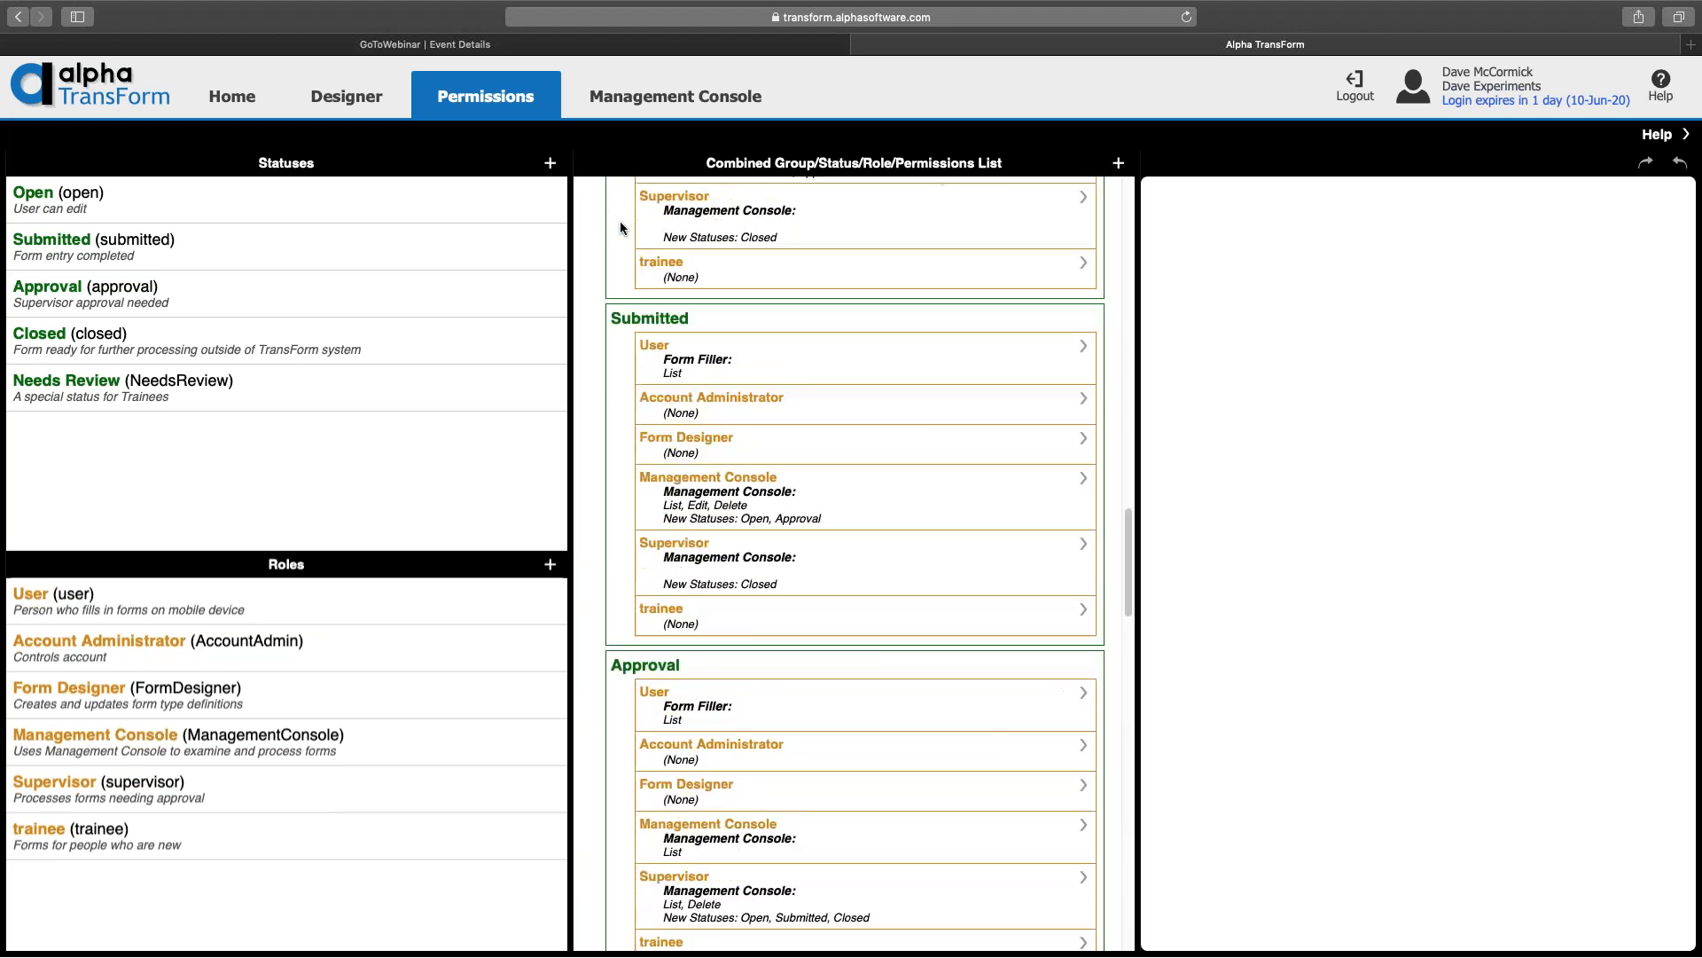
{"action": "left_click", "coordinate": [1118, 165]}
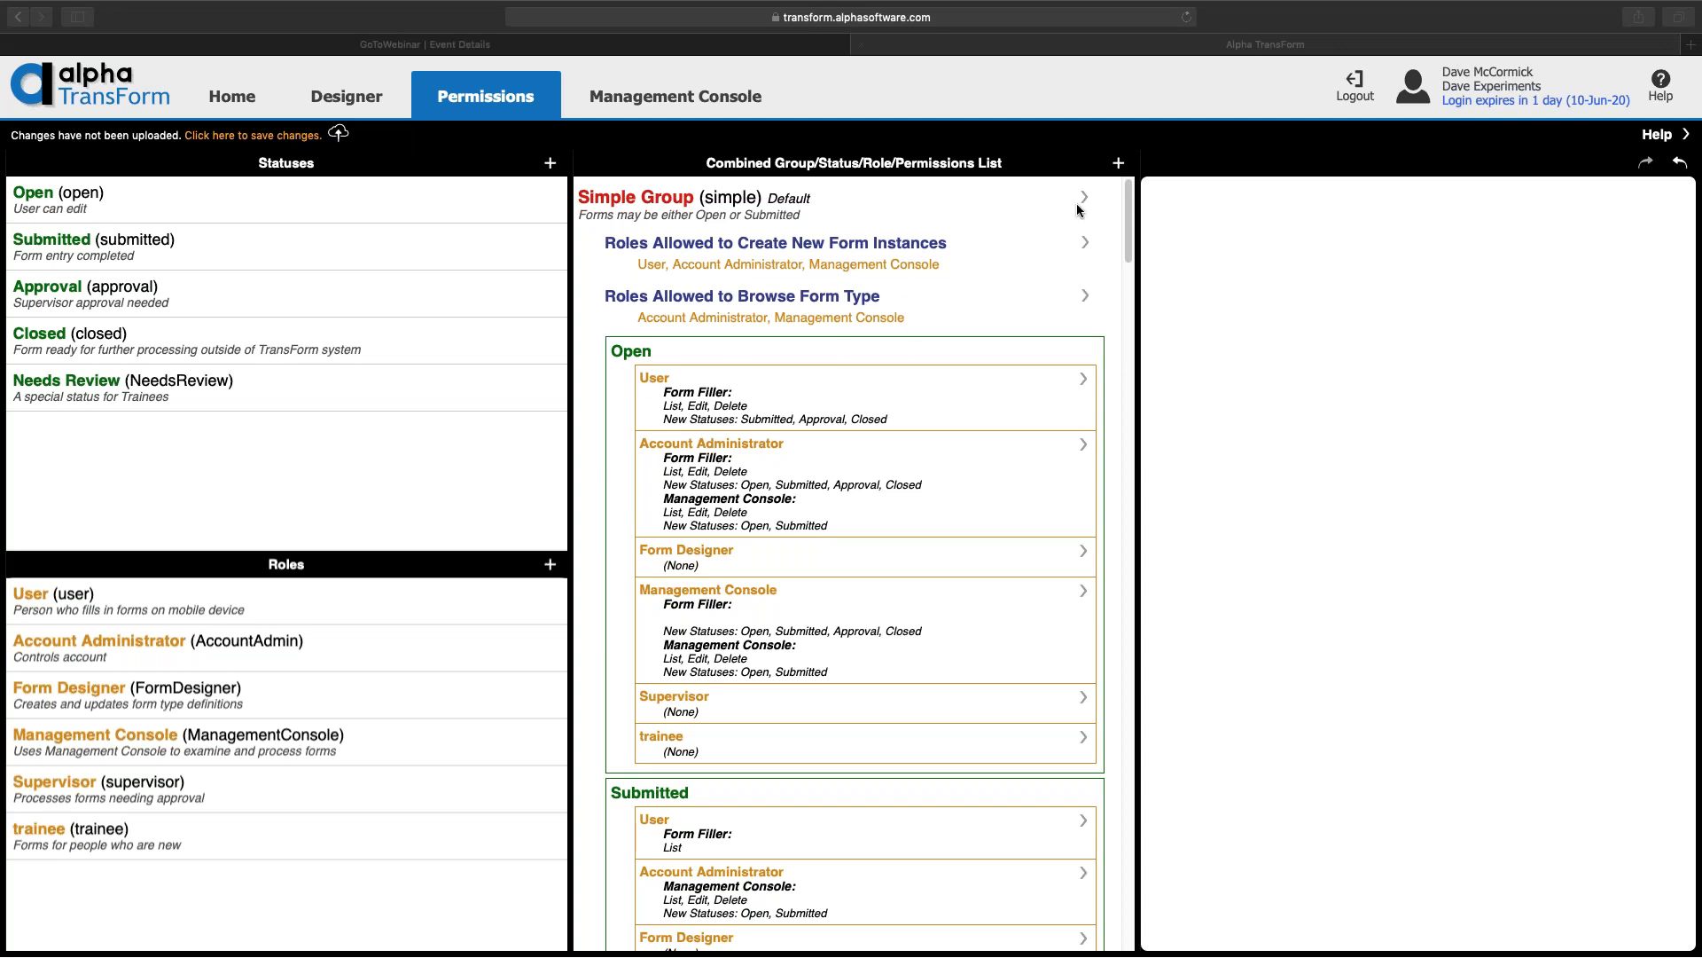
Step: Add another new group at the end of the combined permissions list and locate its heading
{"action": "scroll", "coordinate": [910, 293], "scroll_direction": "down", "scroll_amount": 15}
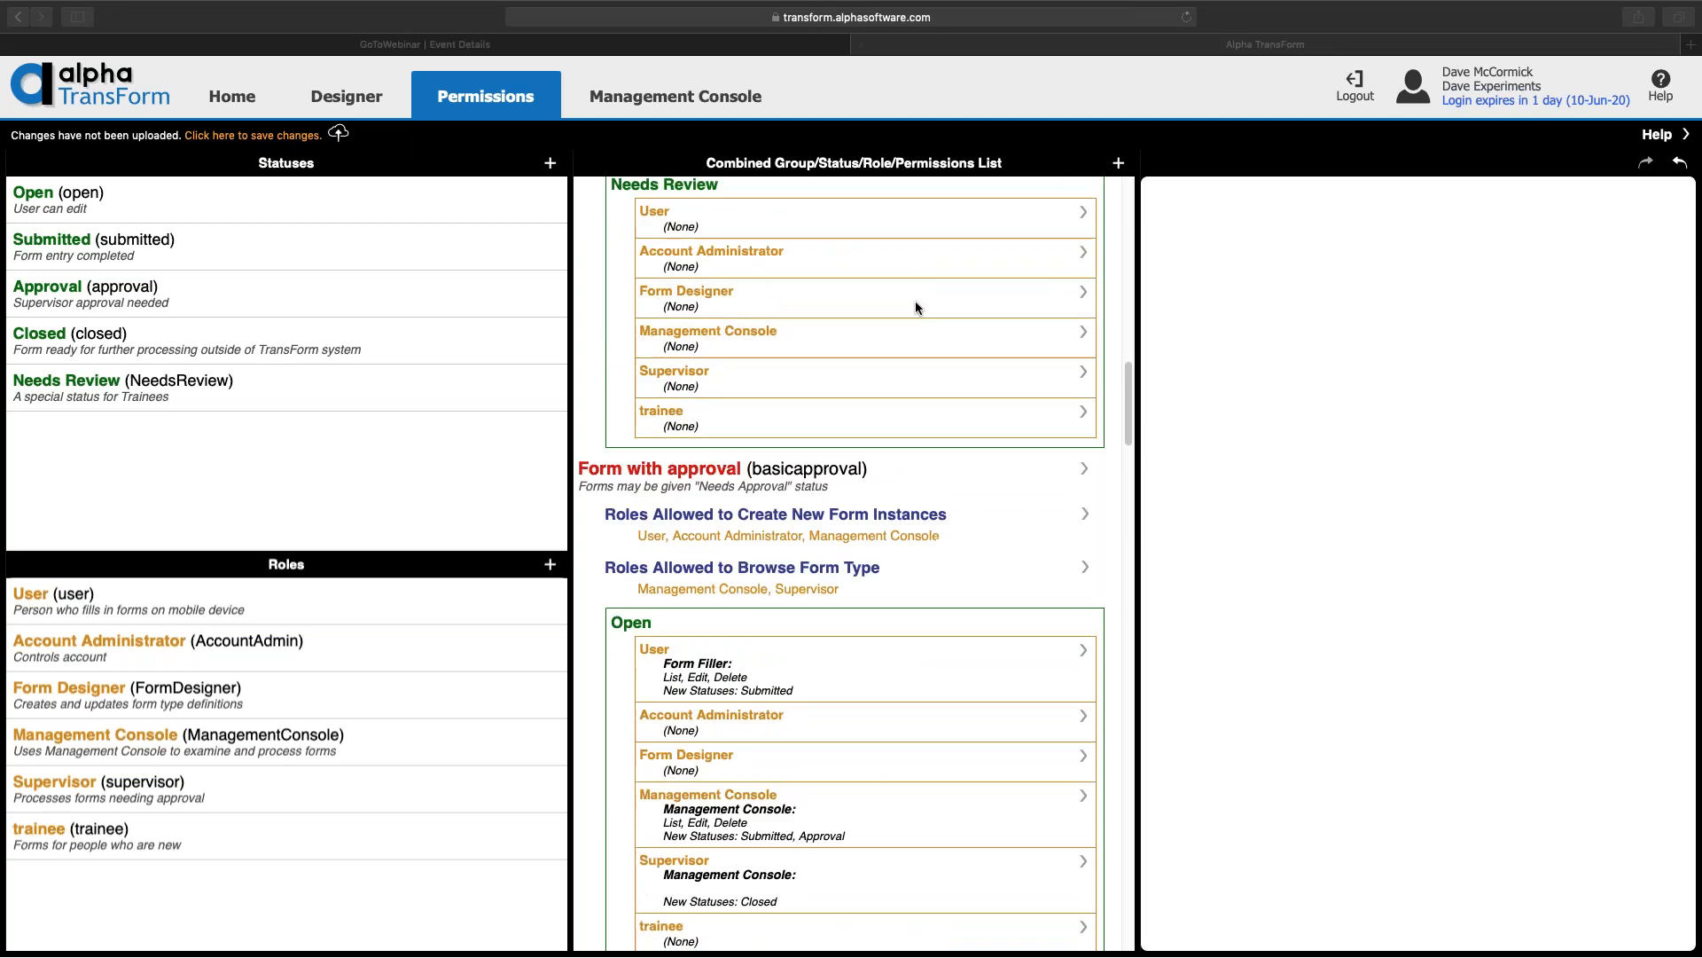
{"action": "scroll", "coordinate": [916, 311], "scroll_direction": "down", "scroll_amount": 10}
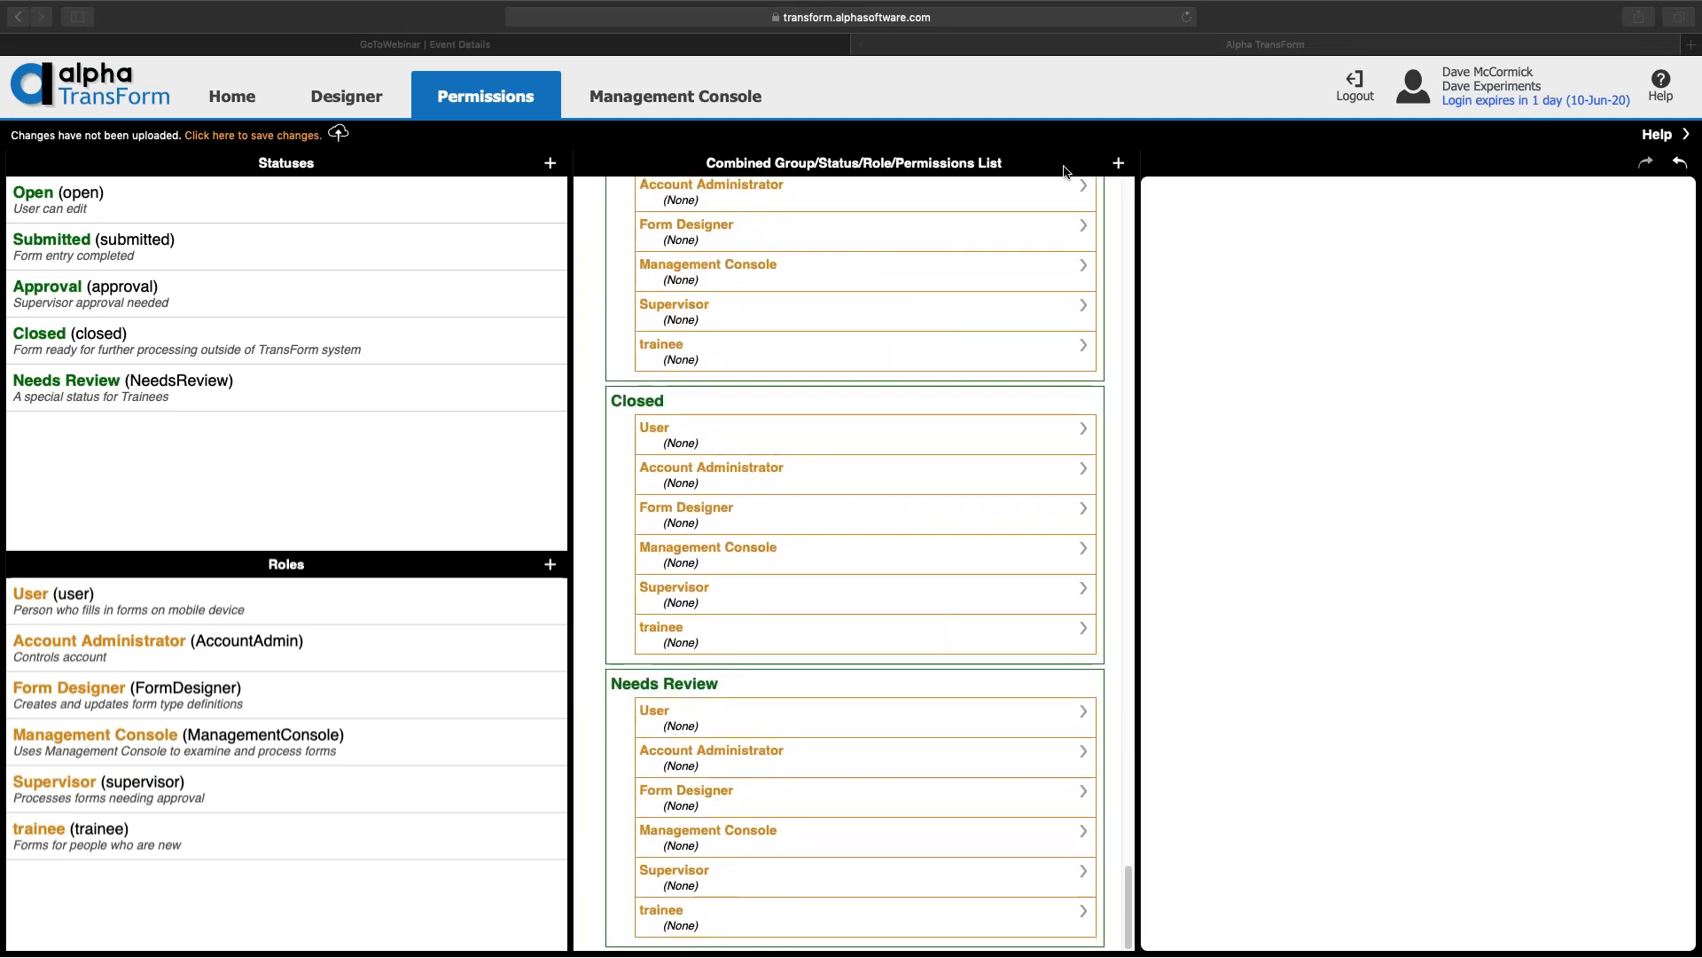
{"action": "left_click", "coordinate": [1121, 166]}
{"action": "left_click", "coordinate": [1118, 167]}
{"action": "scroll", "coordinate": [1001, 390], "scroll_direction": "down", "scroll_amount": 15}
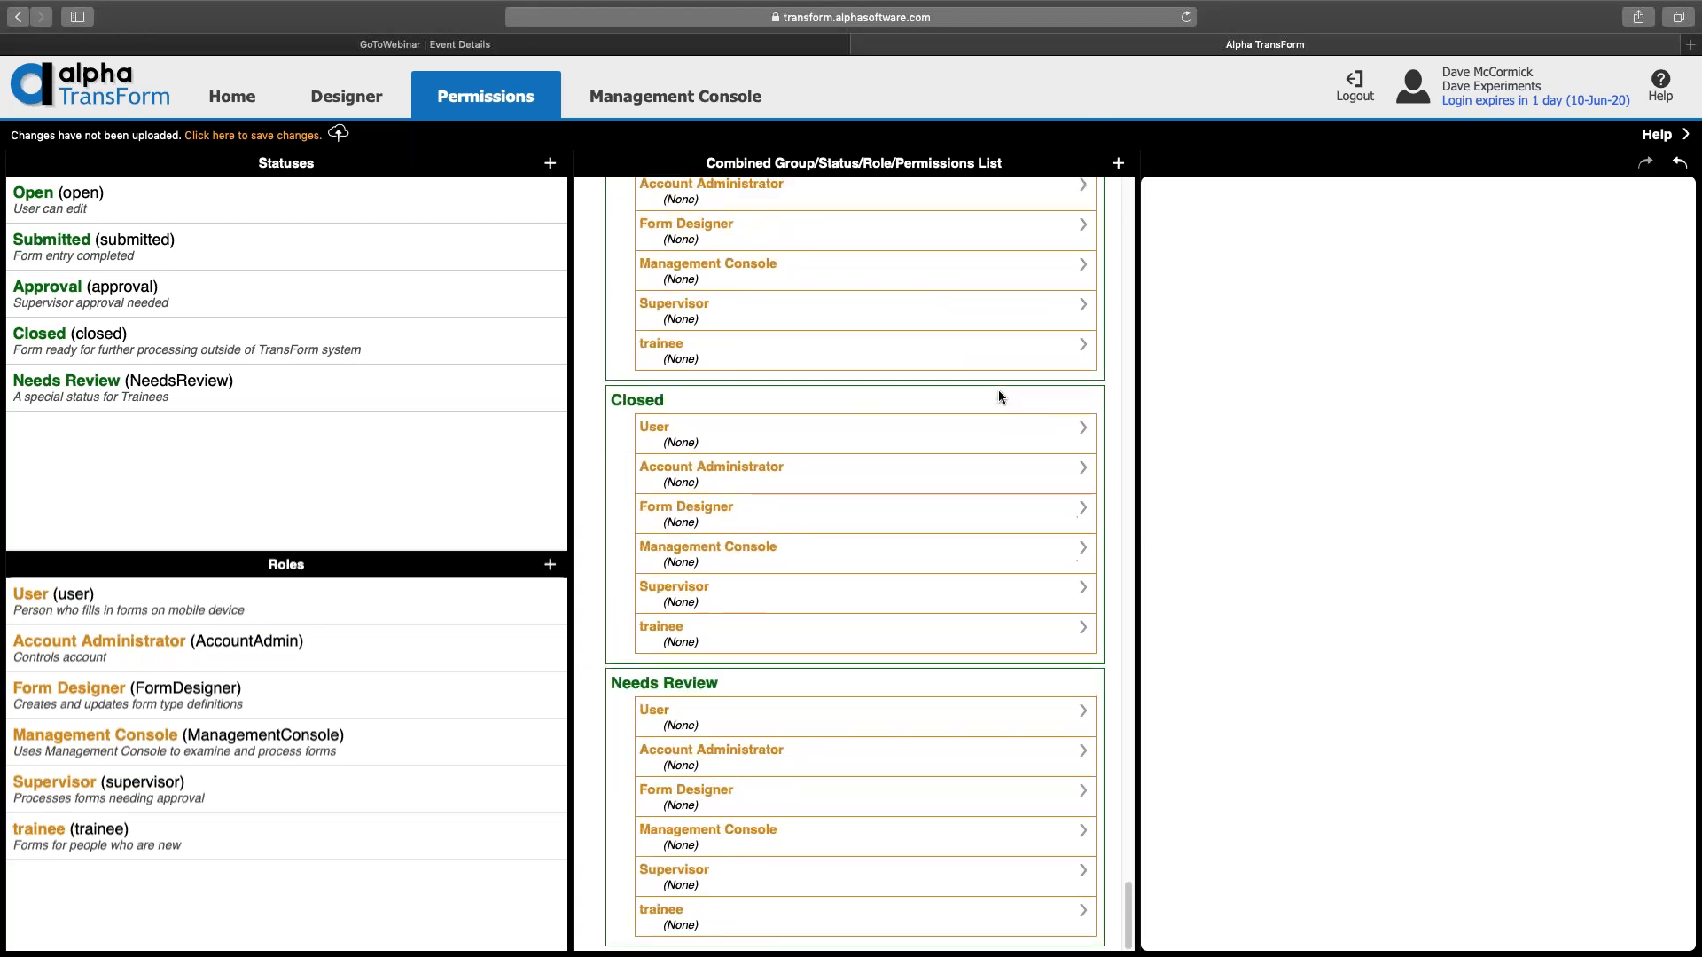
{"action": "scroll", "coordinate": [999, 391], "scroll_direction": "up", "scroll_amount": 2}
{"action": "scroll", "coordinate": [998, 390], "scroll_direction": "up", "scroll_amount": 12}
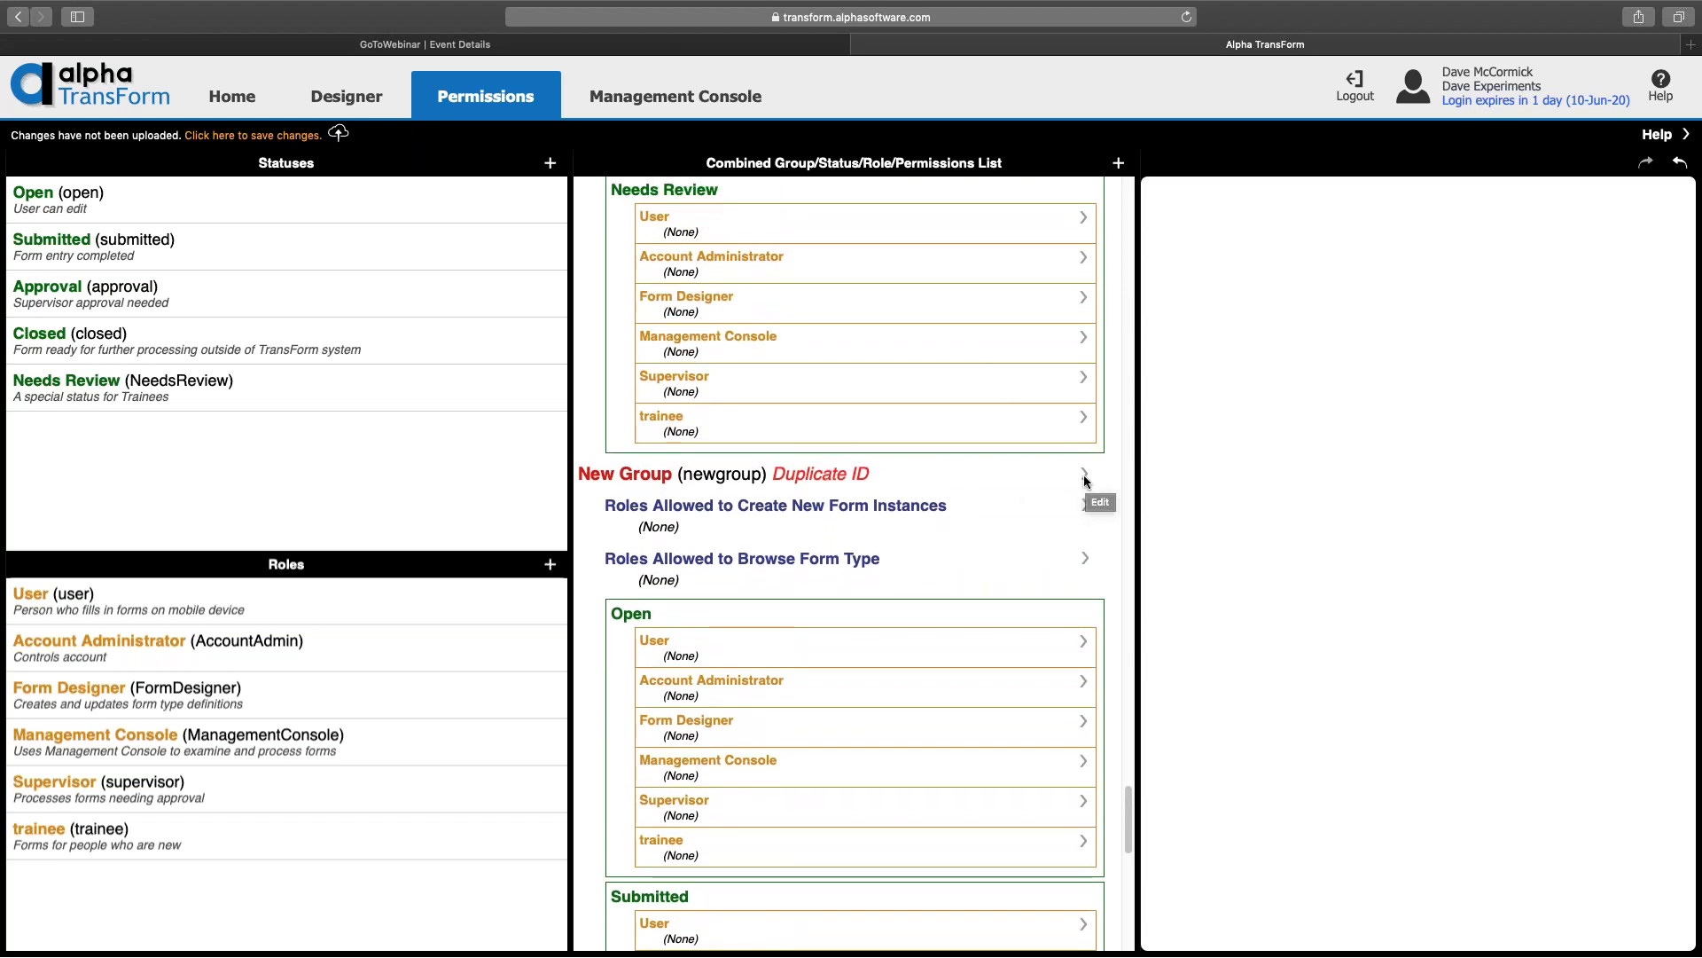
Step: Set both the Status/Role Group ID and the display name of the last new group to TrainingGroup
{"action": "left_click", "coordinate": [833, 474]}
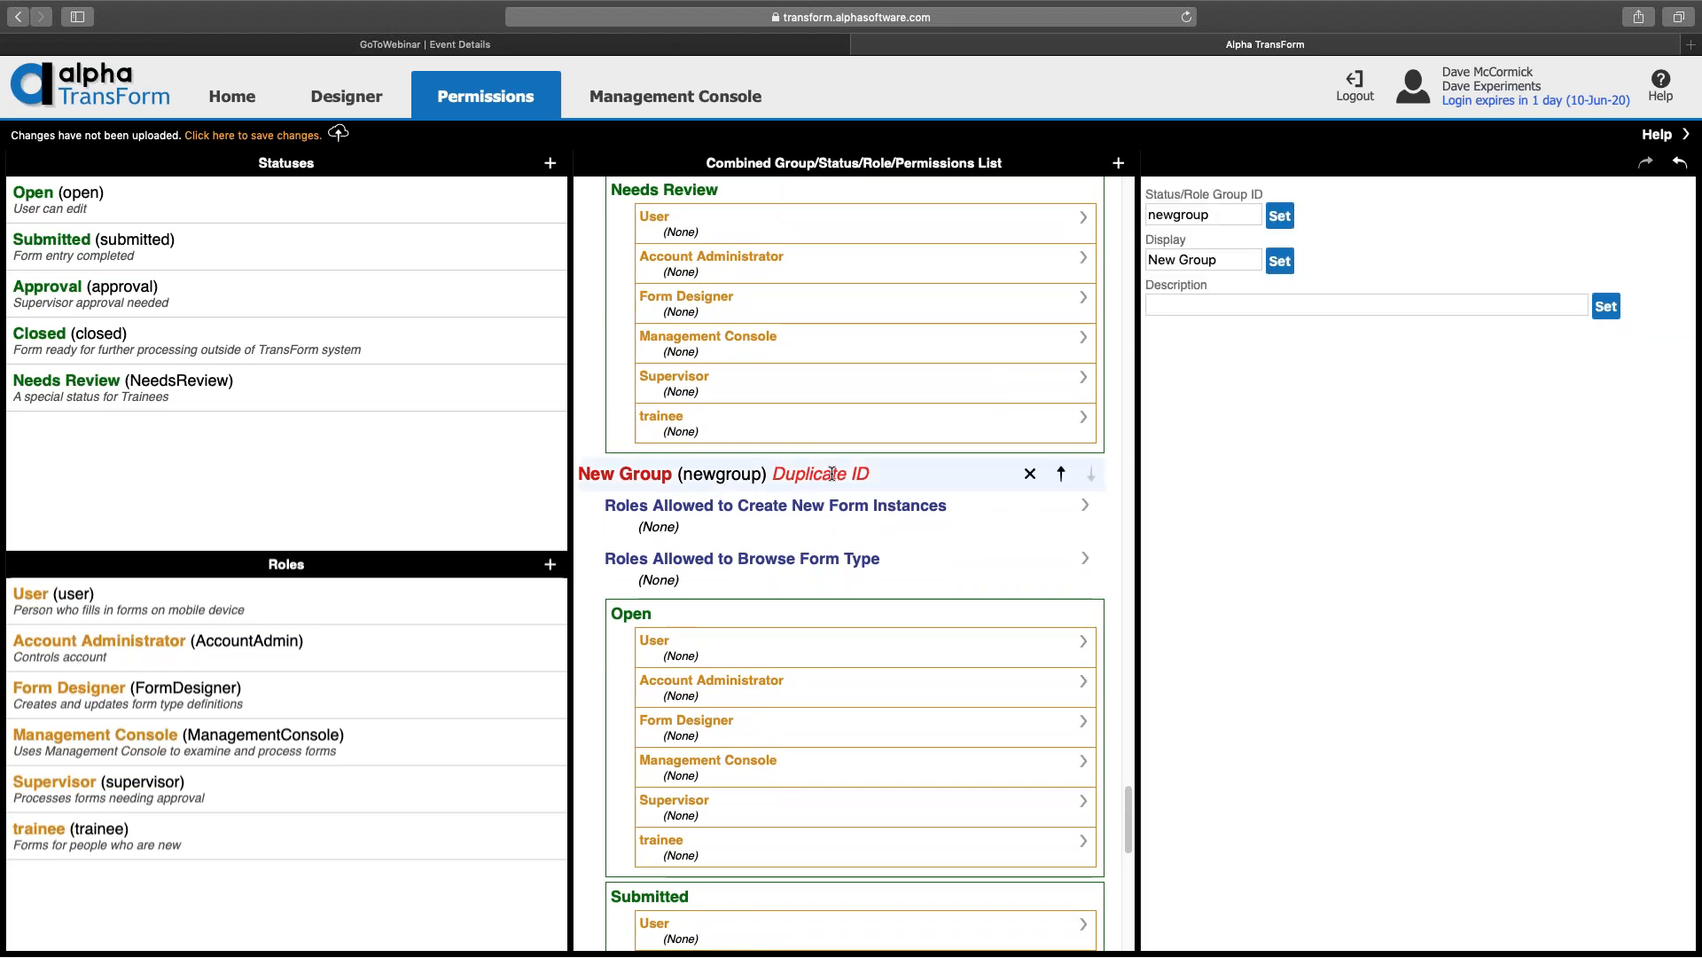
{"action": "left_click", "coordinate": [1213, 214]}
{"action": "key", "text": "super+a"}
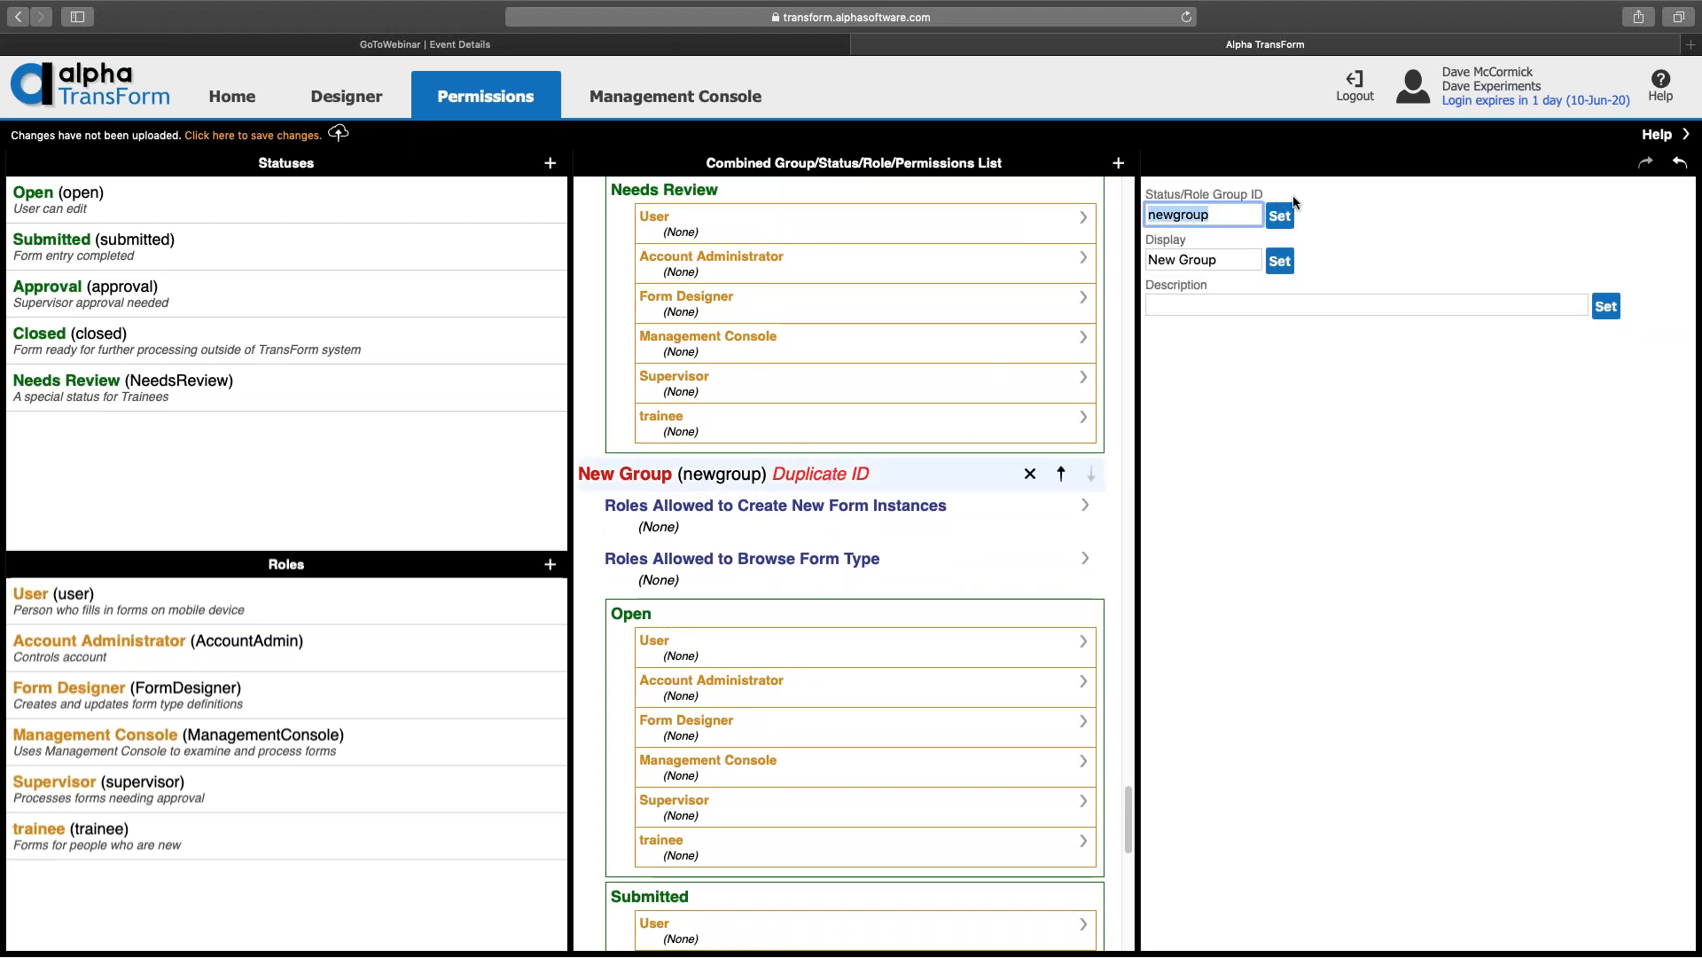
{"action": "type", "text": "Tra"}
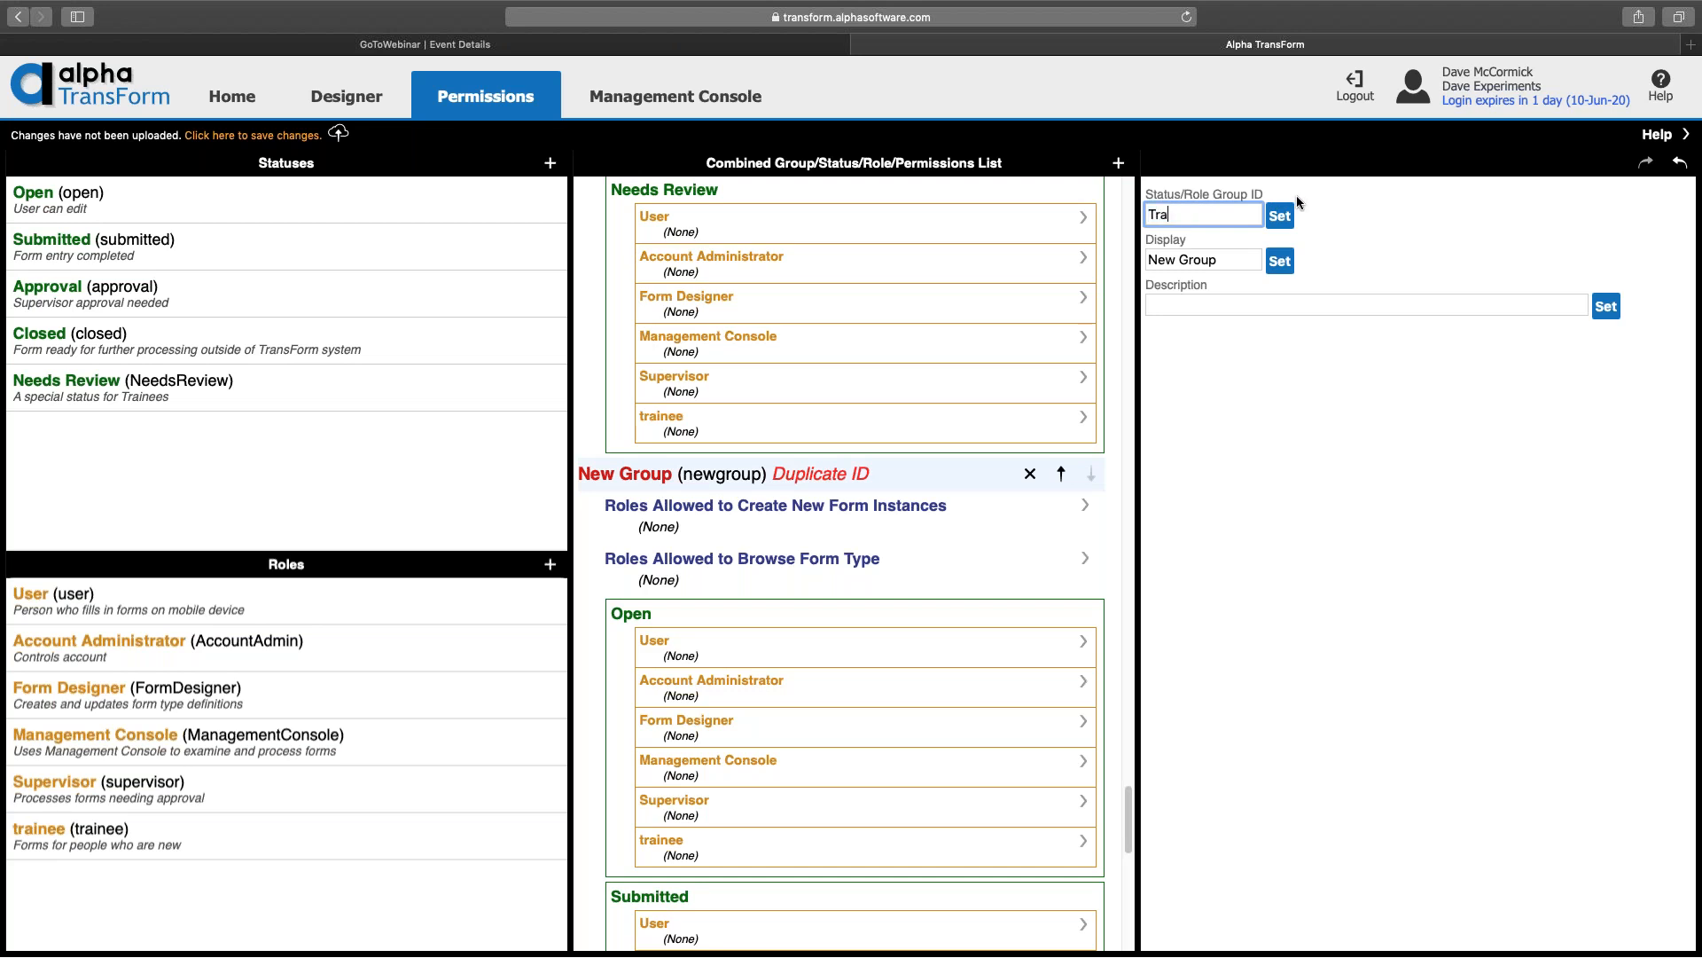
{"action": "type", "text": "iningGroupp"}
{"action": "key", "text": "BackSpace"}
{"action": "left_click_drag", "start_coordinate": [1222, 260], "coordinate": [1136, 246]}
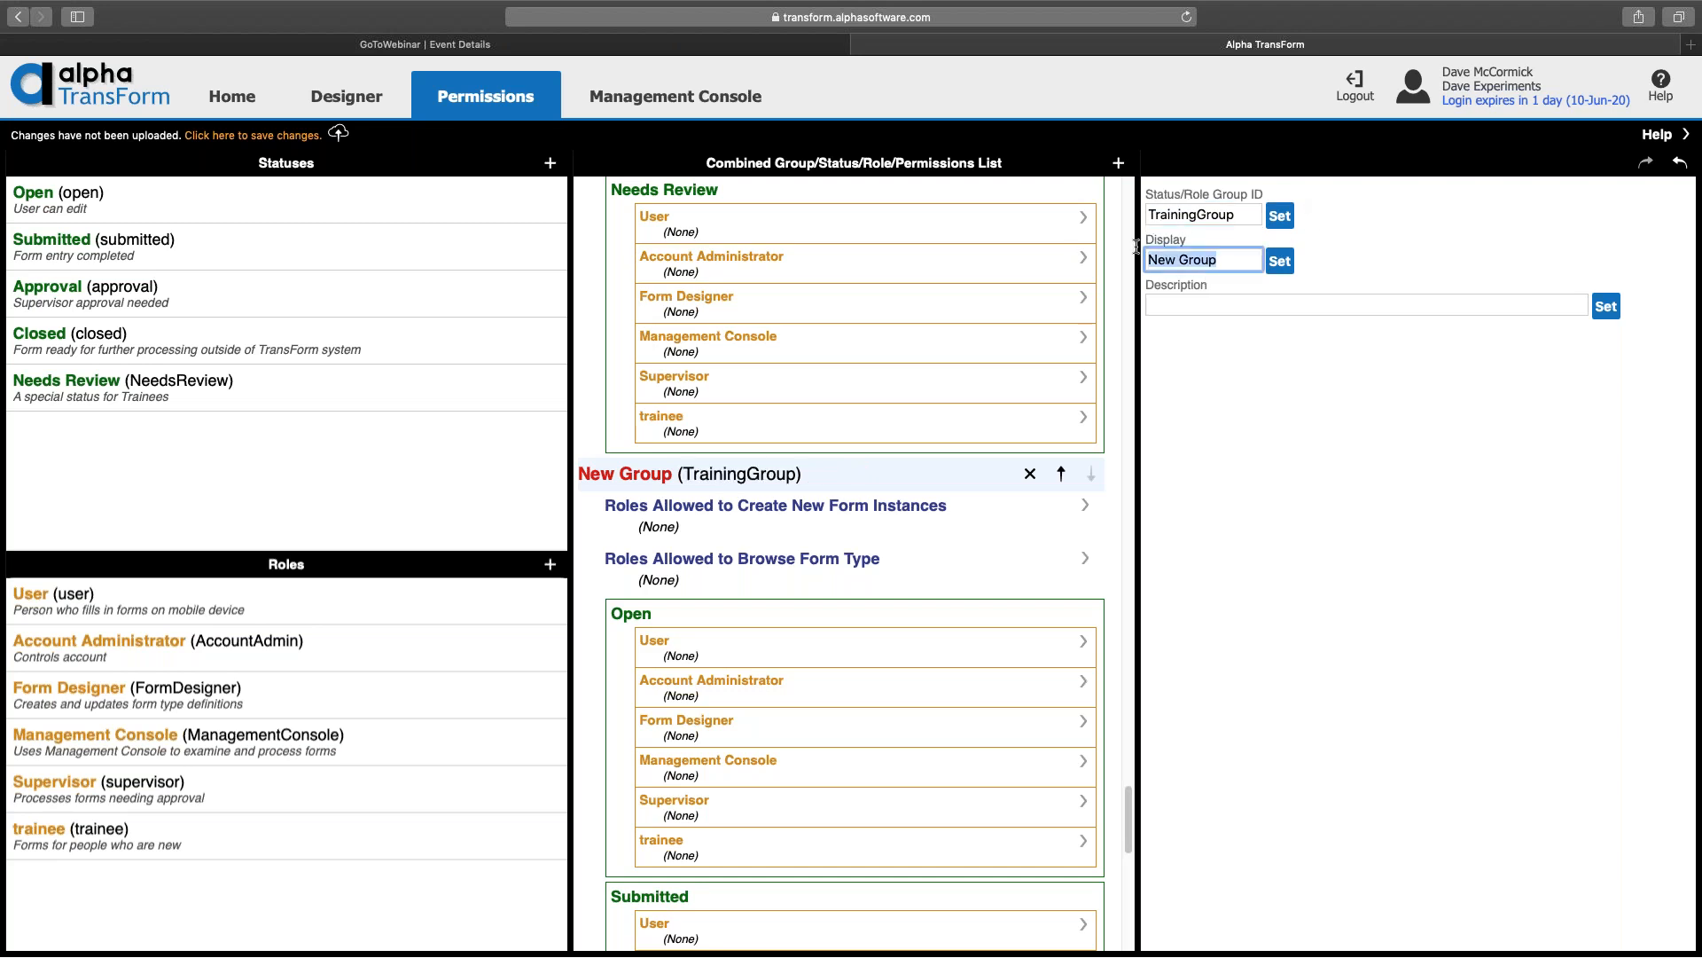
{"action": "type", "text": "TrainingGroup"}
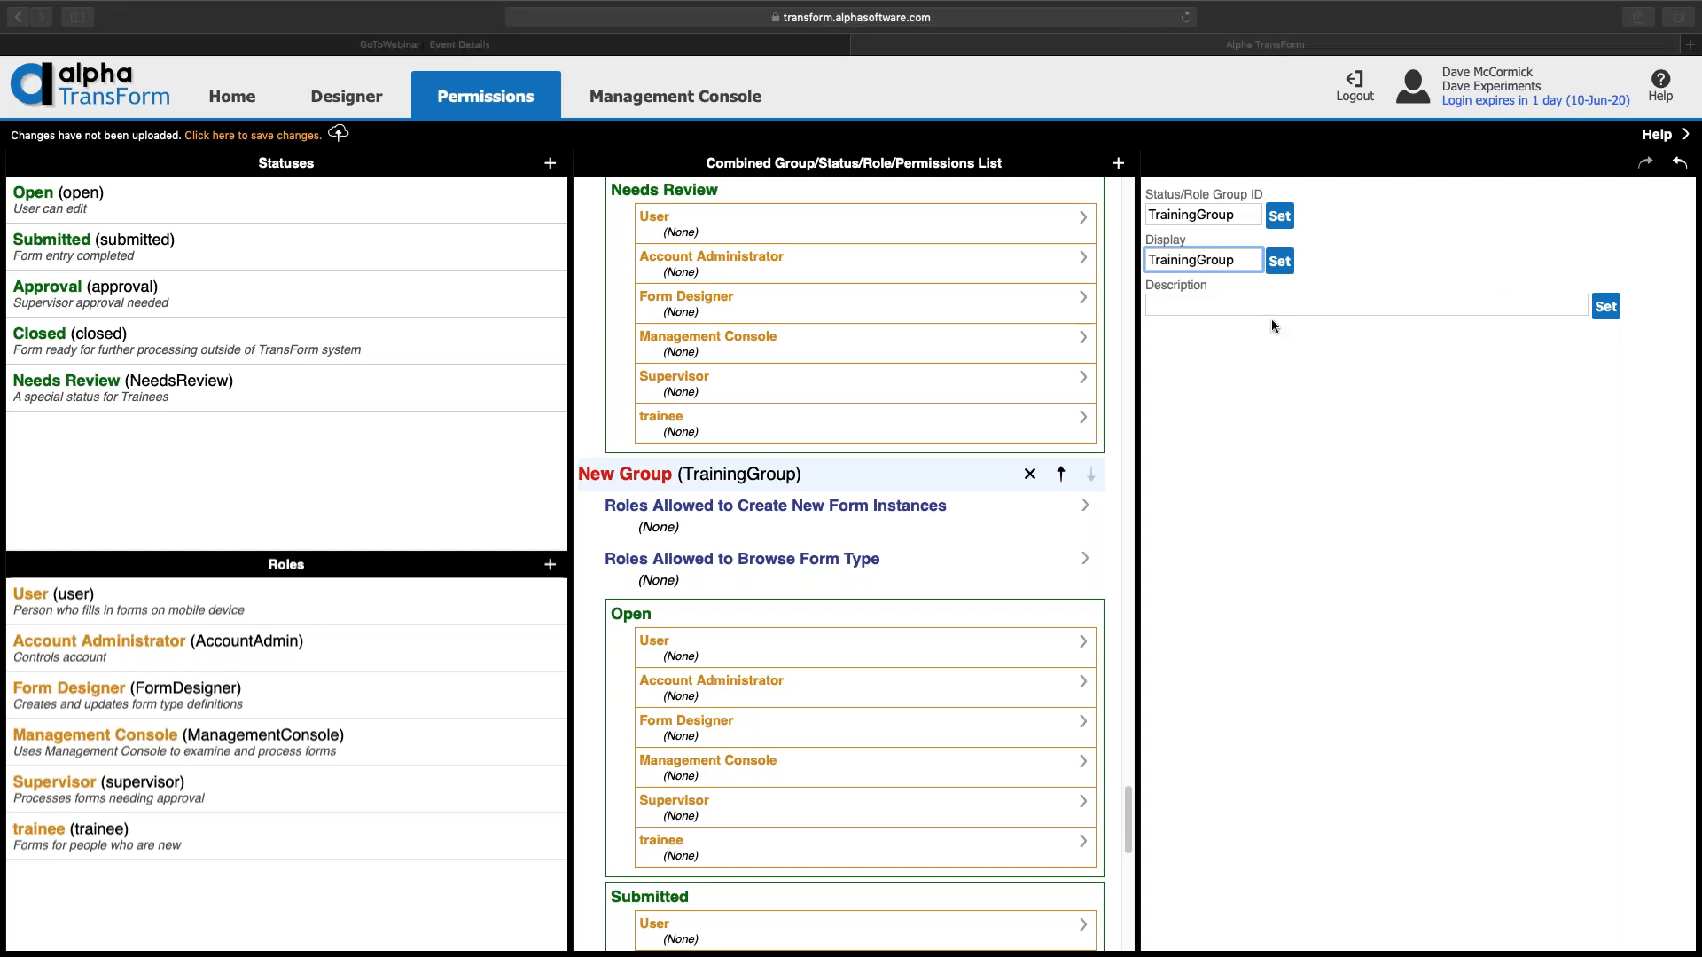
{"action": "left_click", "coordinate": [1610, 316]}
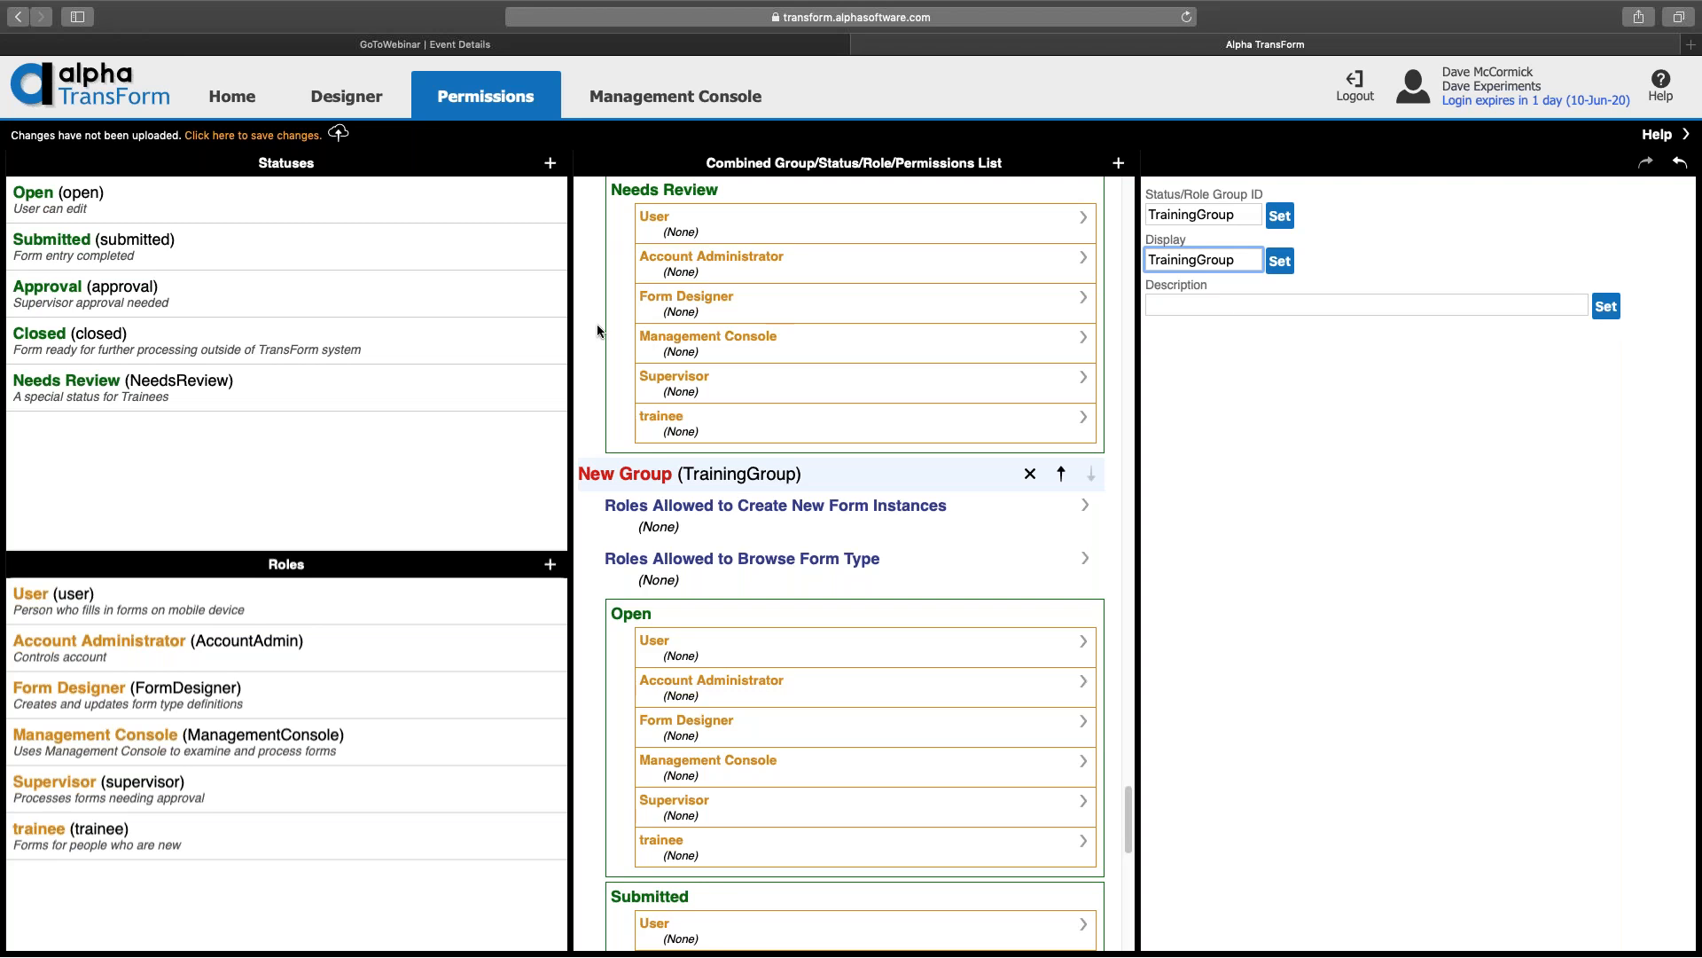
Step: Upload the permission changes to the server, replacing all existing roles, statuses and permissions
{"action": "left_click", "coordinate": [296, 138]}
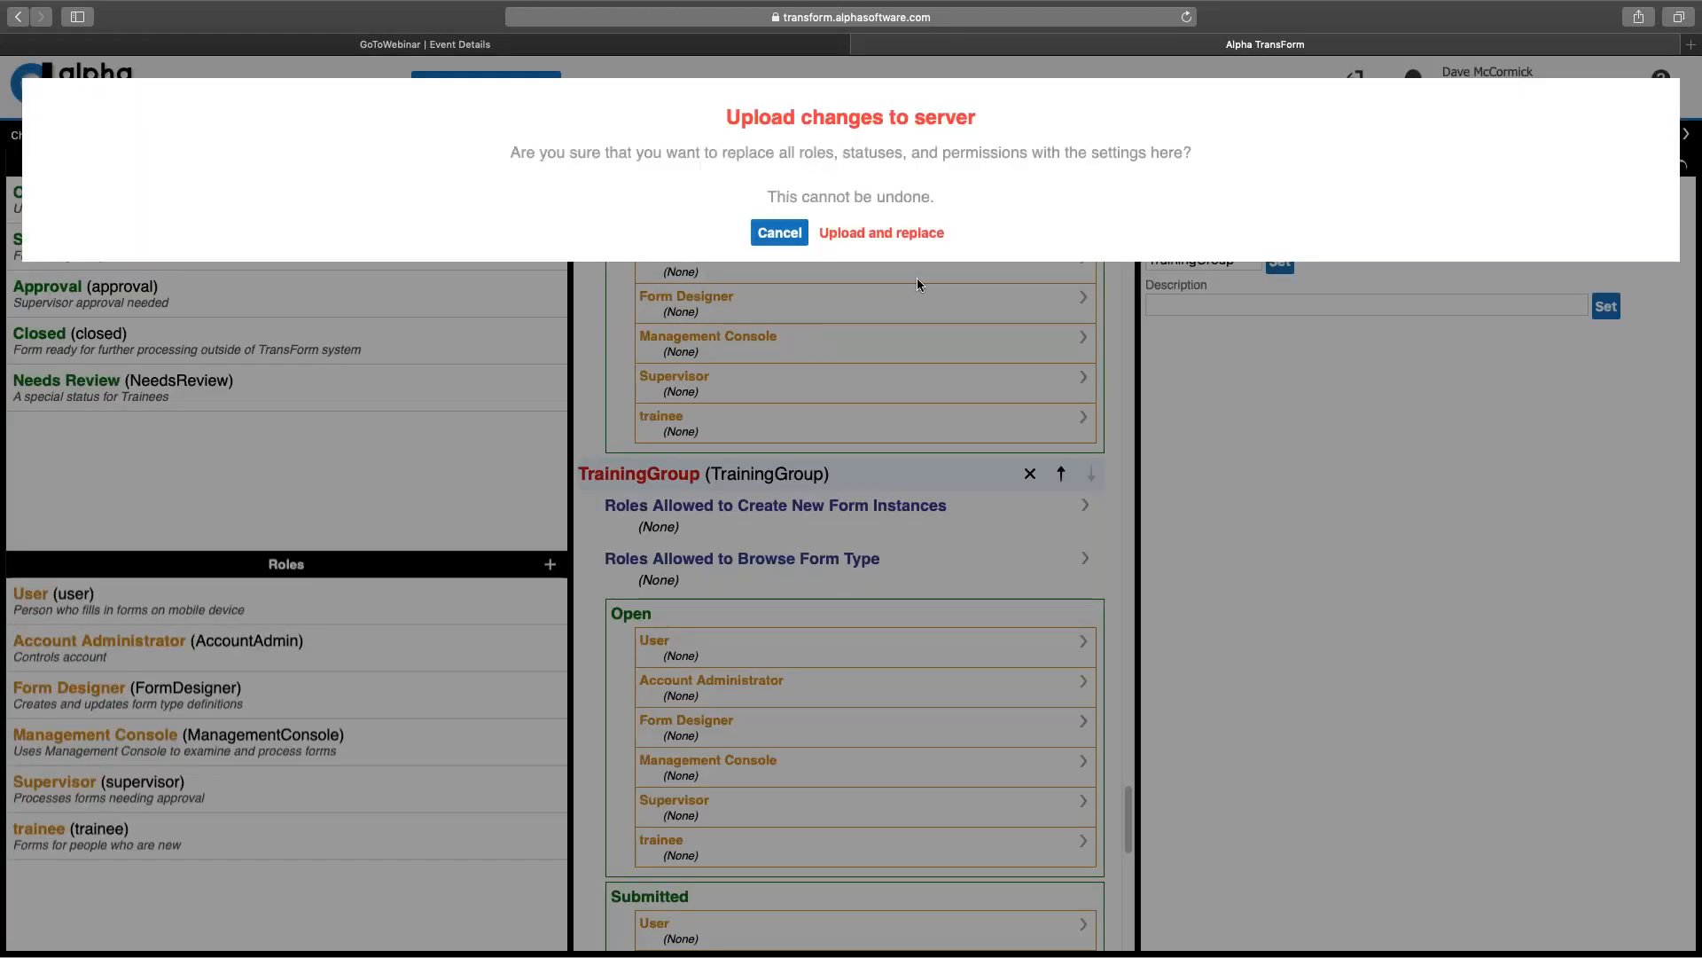
{"action": "left_click", "coordinate": [908, 232]}
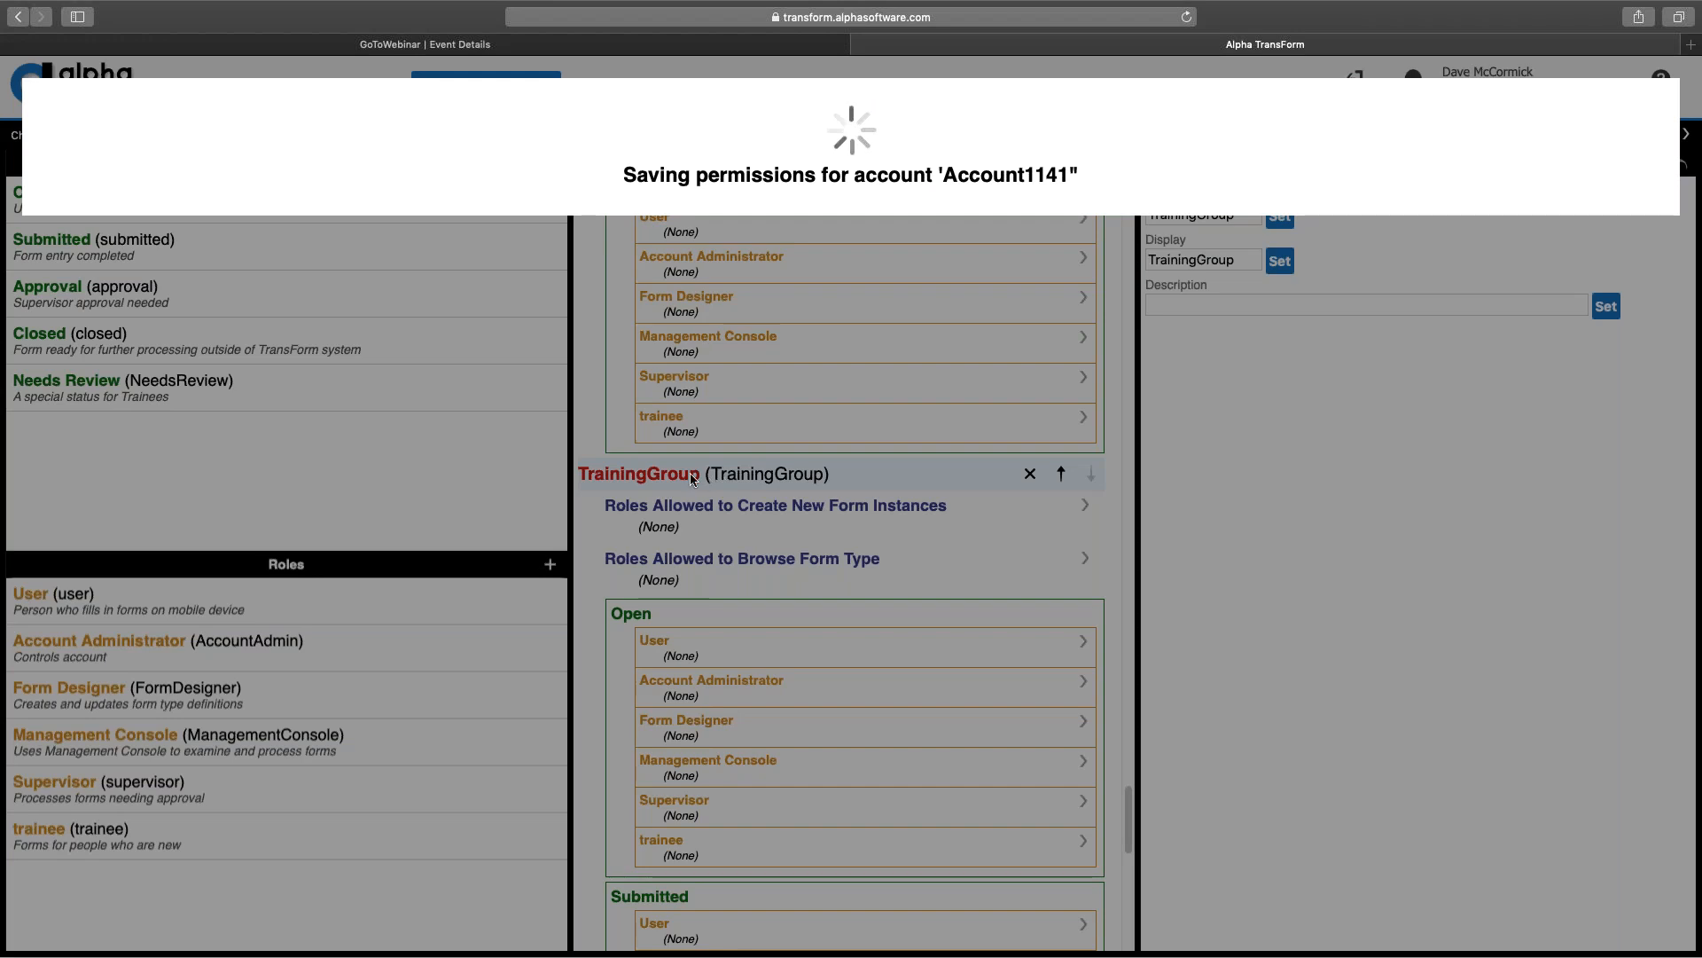
{"action": "left_click", "coordinate": [841, 179]}
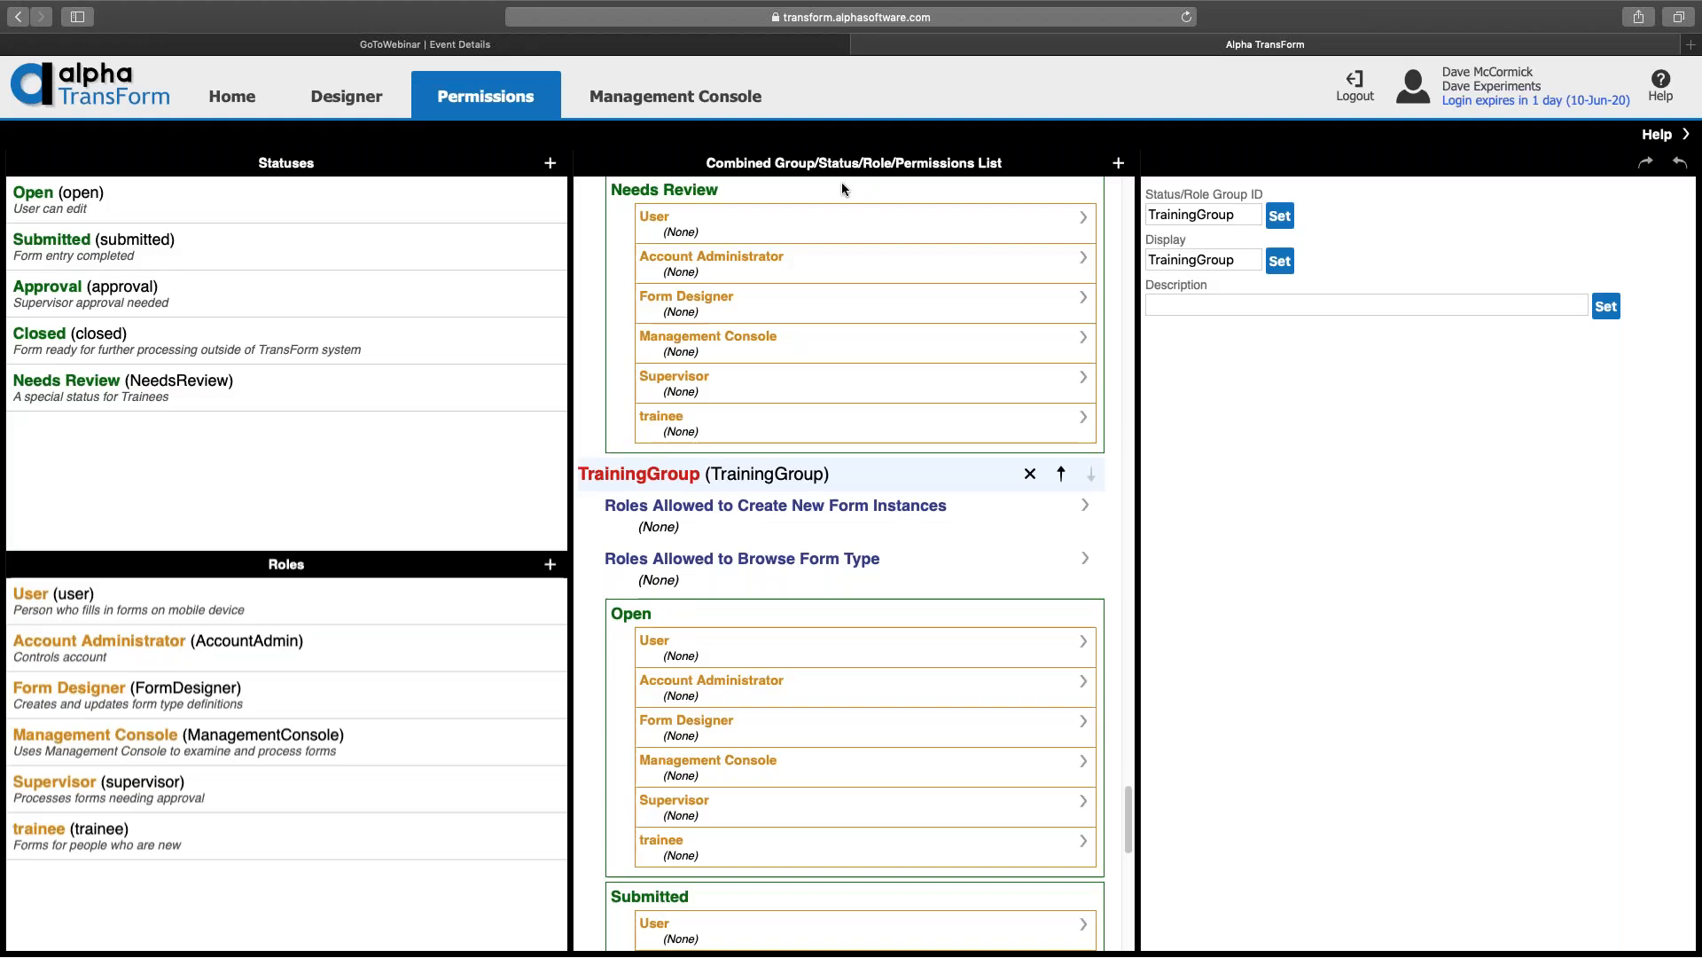
Step: Examine TrainingGroup's create and browse roles and its role permissions under each status
{"action": "scroll", "coordinate": [745, 479], "scroll_direction": "down", "scroll_amount": 3}
{"action": "scroll", "coordinate": [746, 468], "scroll_direction": "down", "scroll_amount": 1}
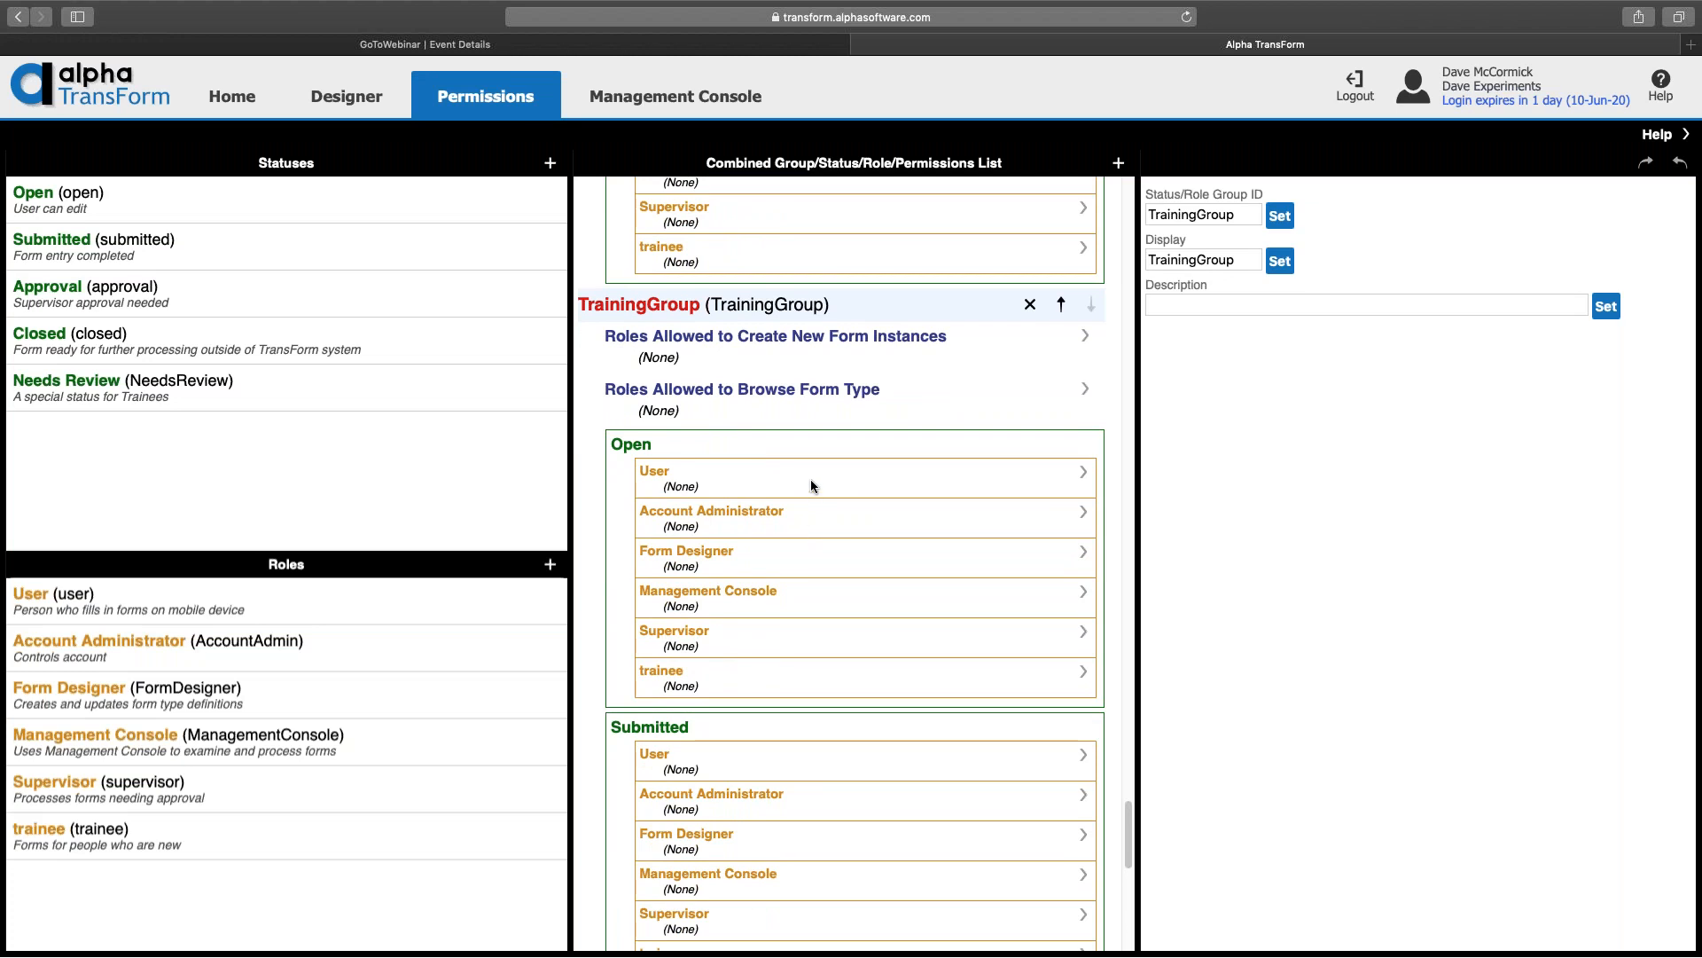
{"action": "scroll", "coordinate": [810, 480], "scroll_direction": "down", "scroll_amount": 10}
{"action": "scroll", "coordinate": [810, 479], "scroll_direction": "up", "scroll_amount": 12}
{"action": "scroll", "coordinate": [810, 484], "scroll_direction": "down", "scroll_amount": 5}
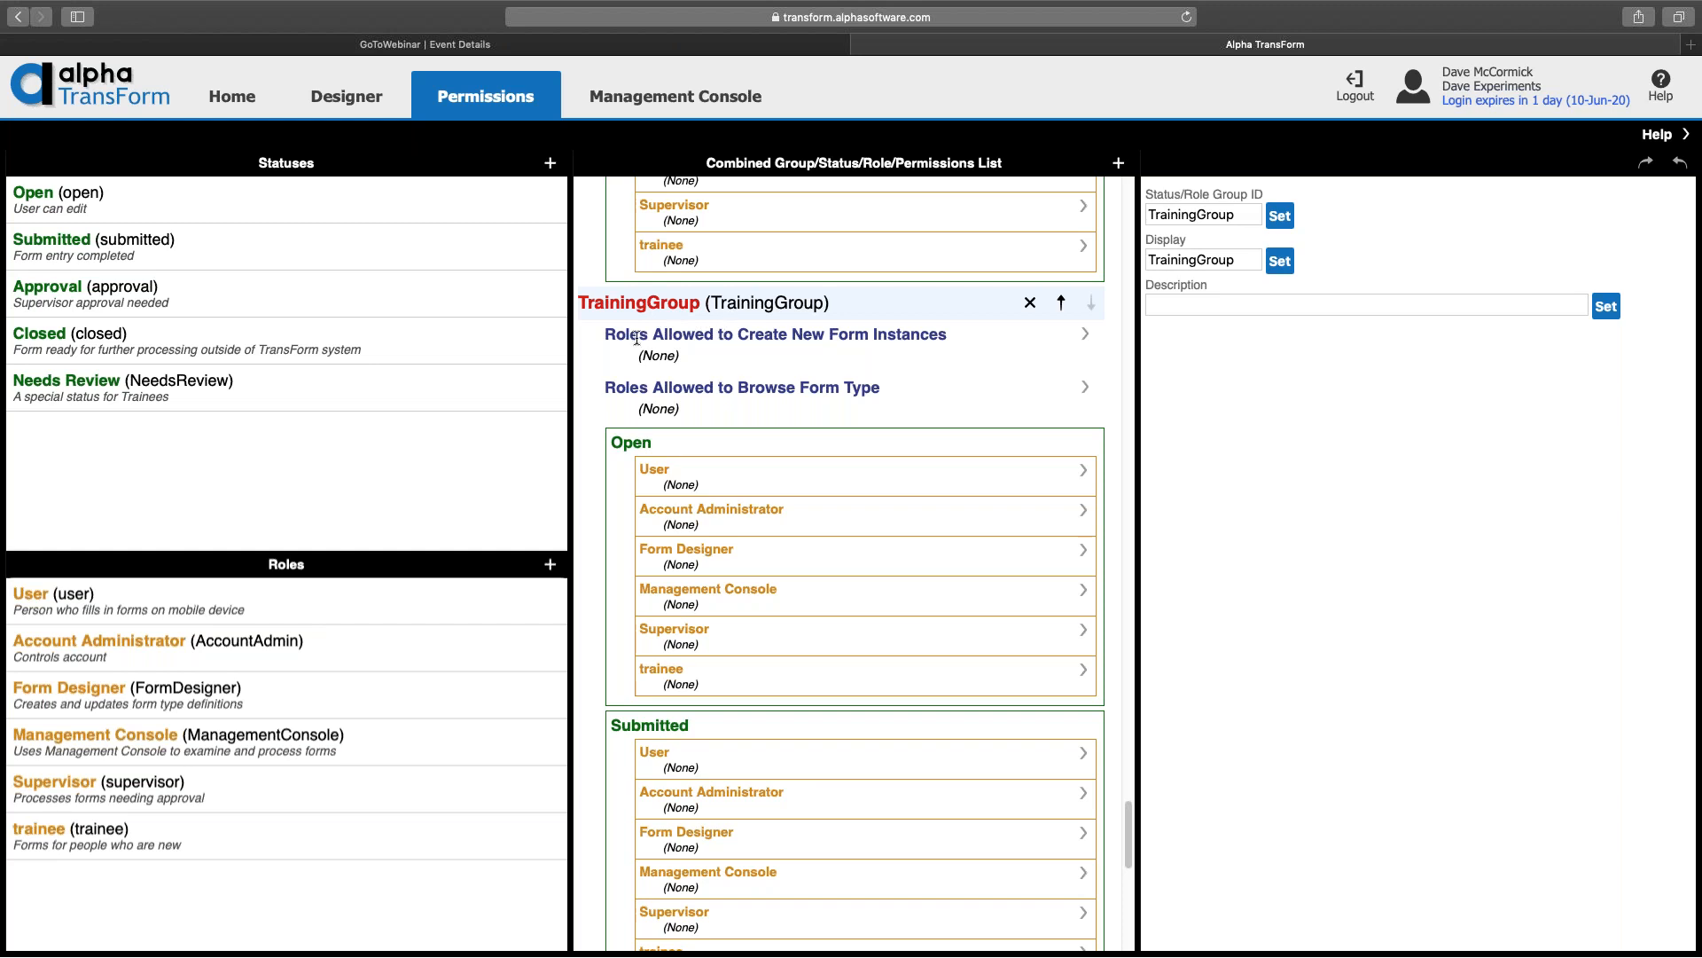
Step: Allow trainee, Account Administrator and Form Designer to create new form instances in TrainingGroup
{"action": "left_click", "coordinate": [826, 334]}
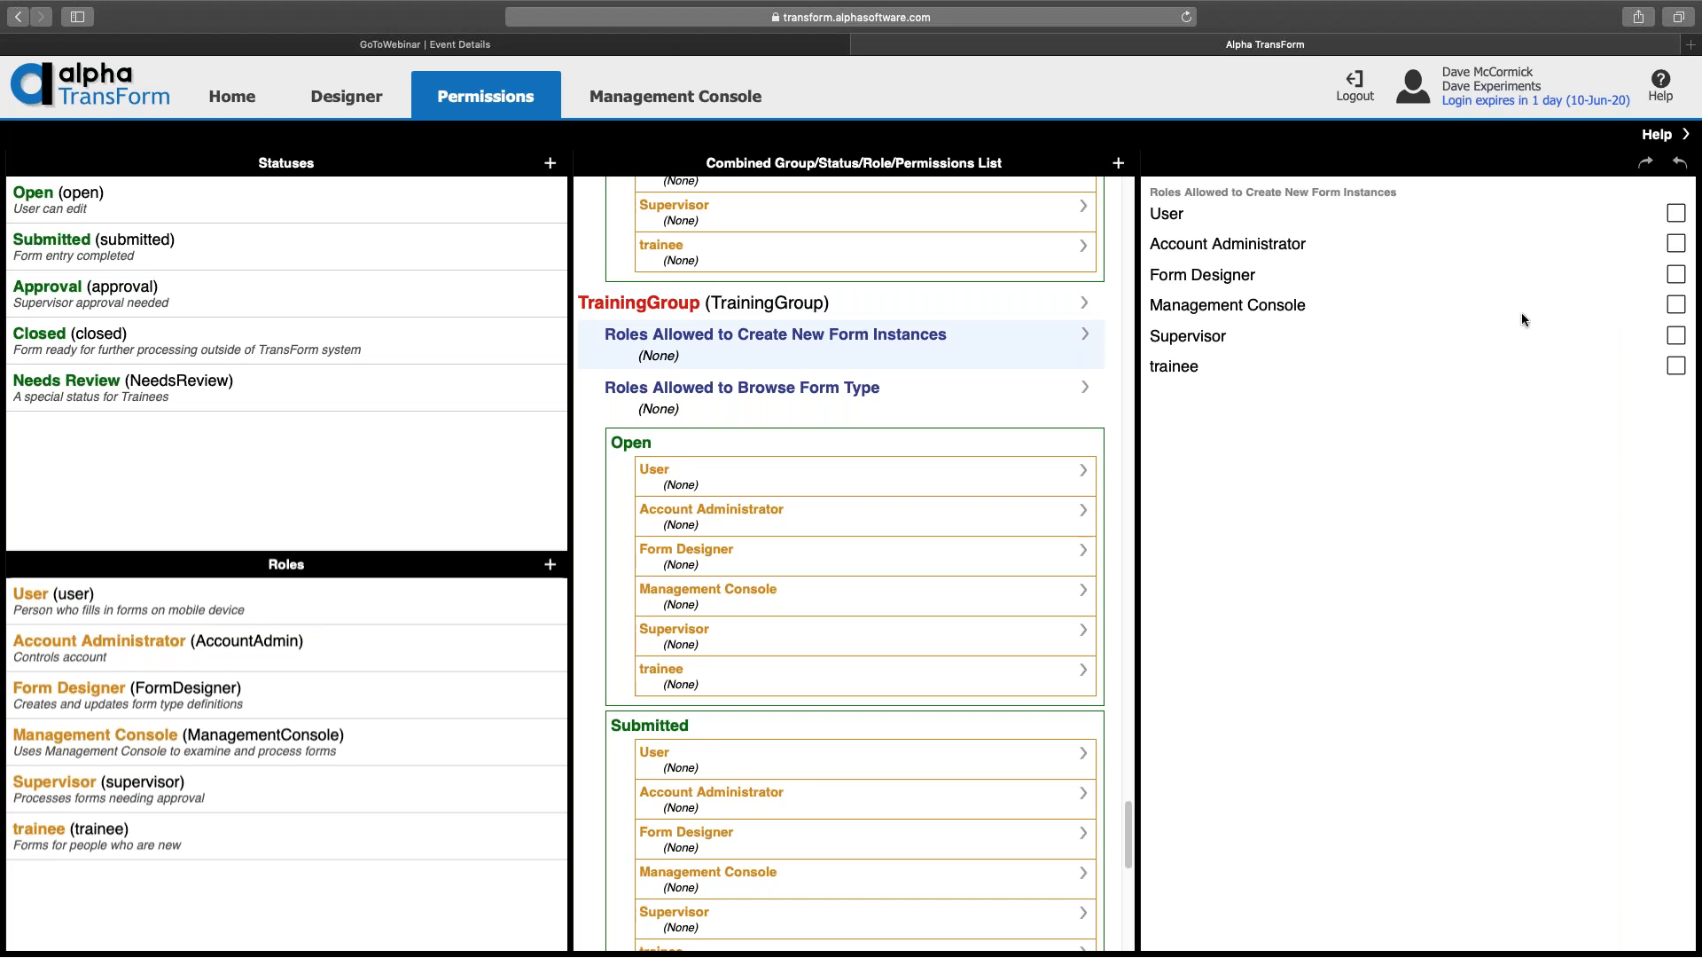
{"action": "left_click", "coordinate": [1676, 366]}
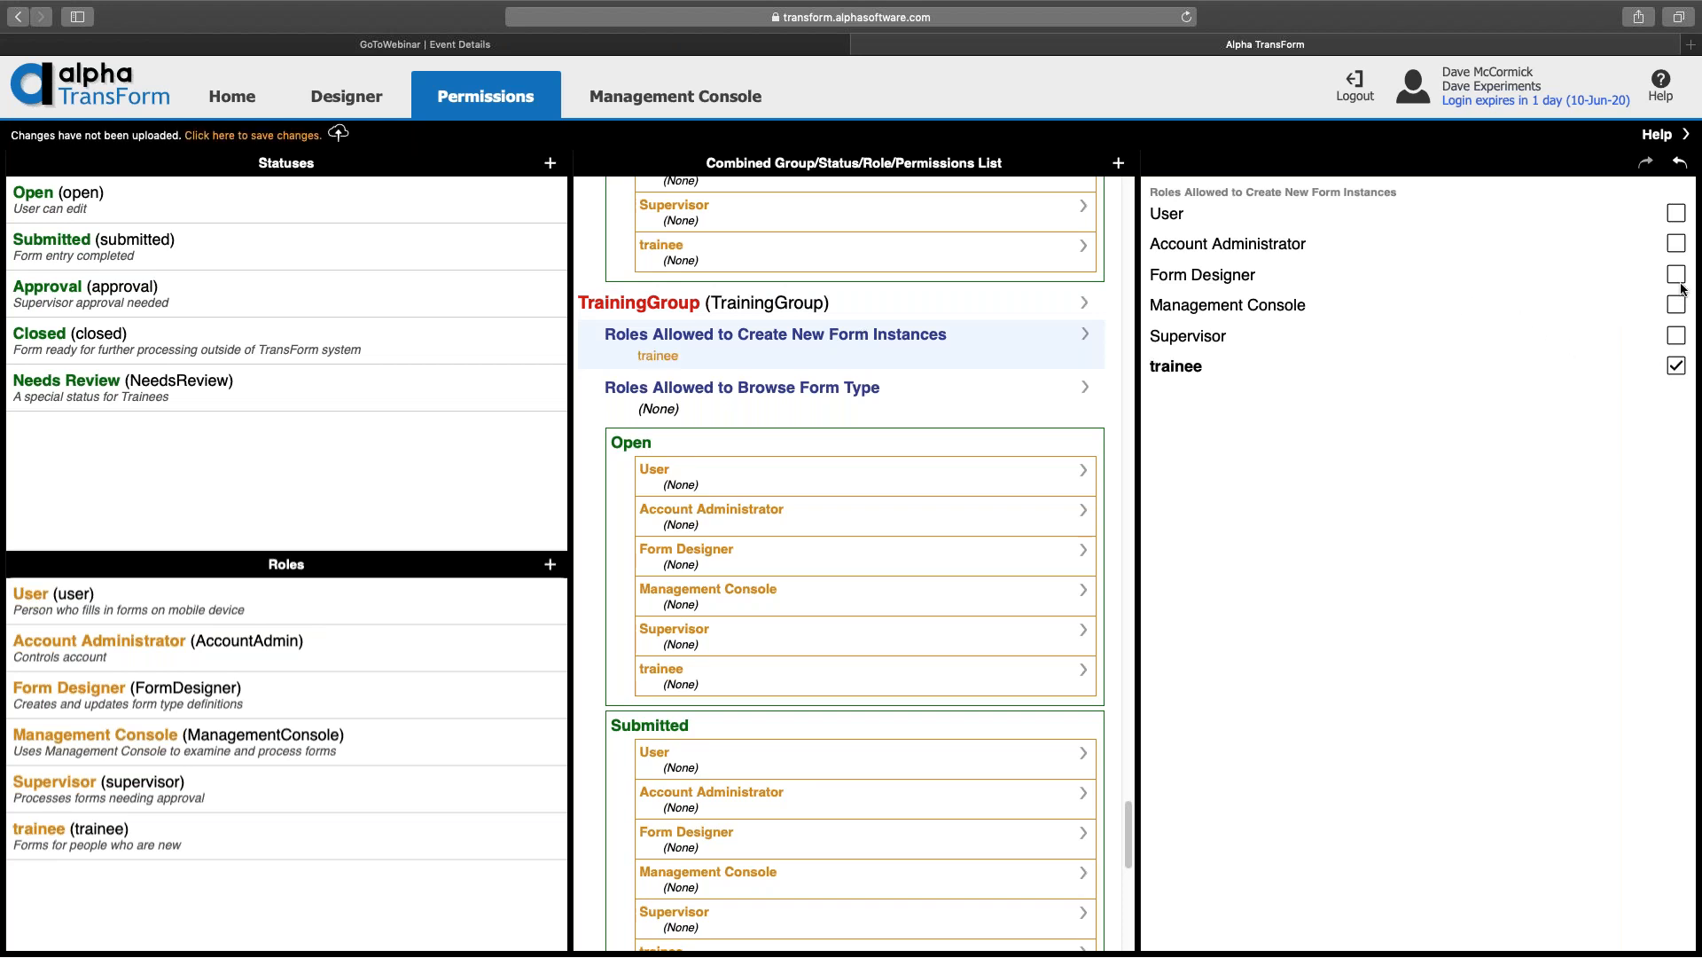
{"action": "left_click", "coordinate": [1679, 246]}
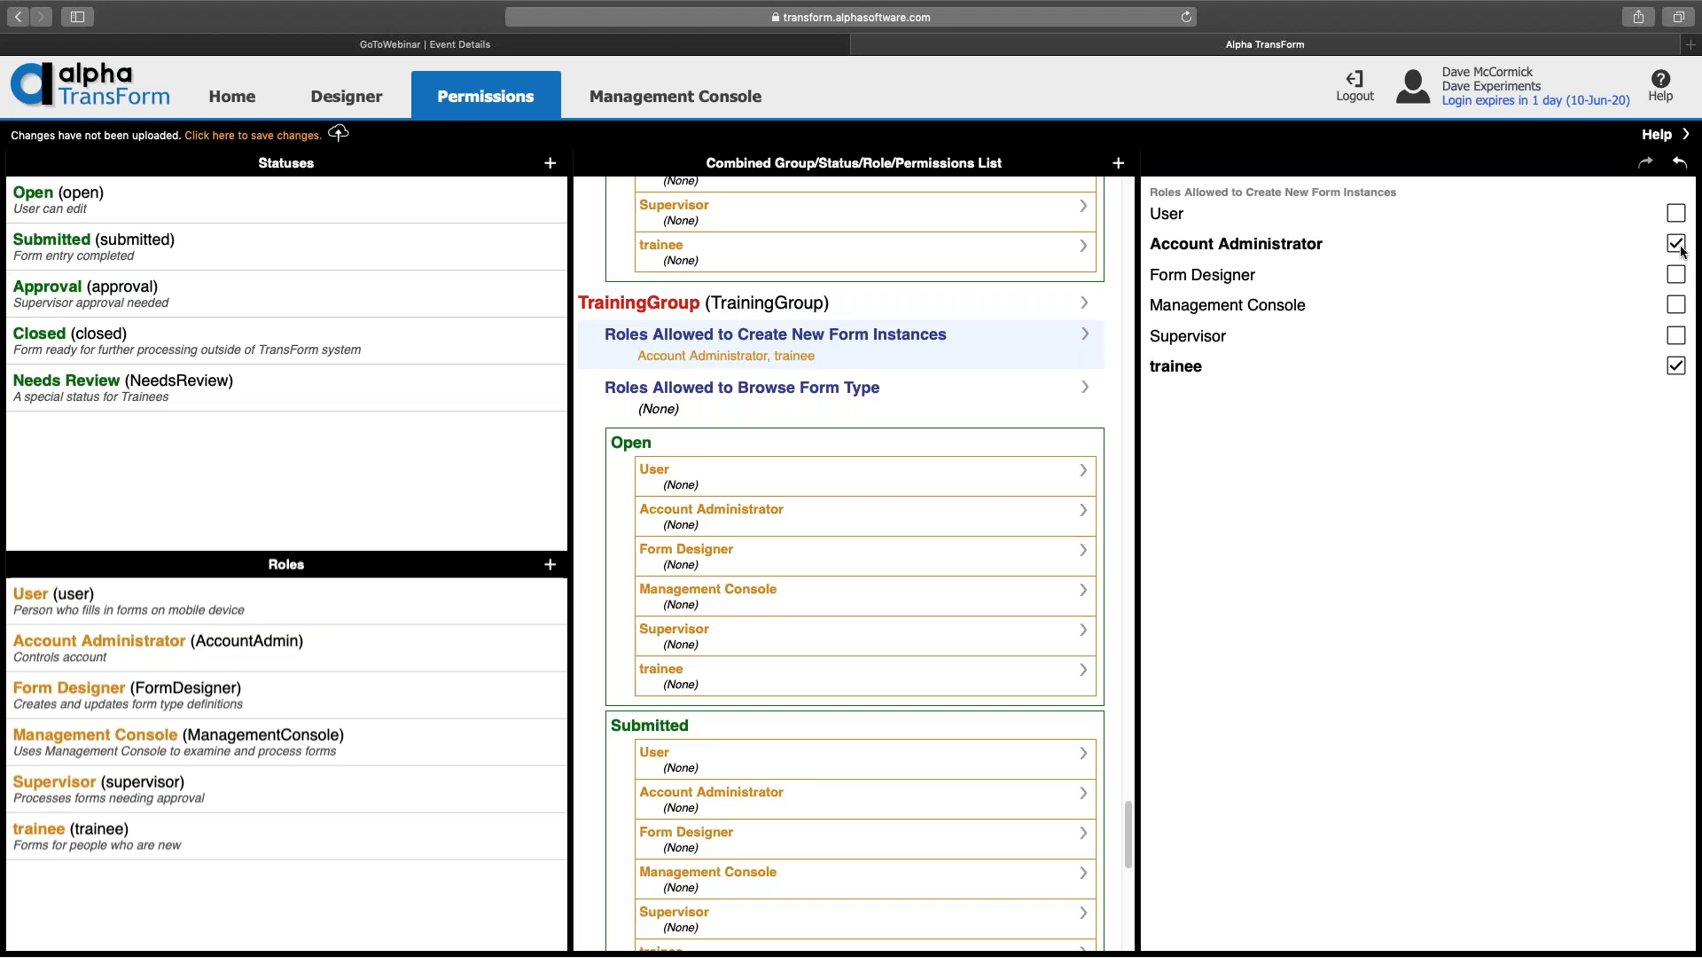
{"action": "left_click", "coordinate": [1675, 275]}
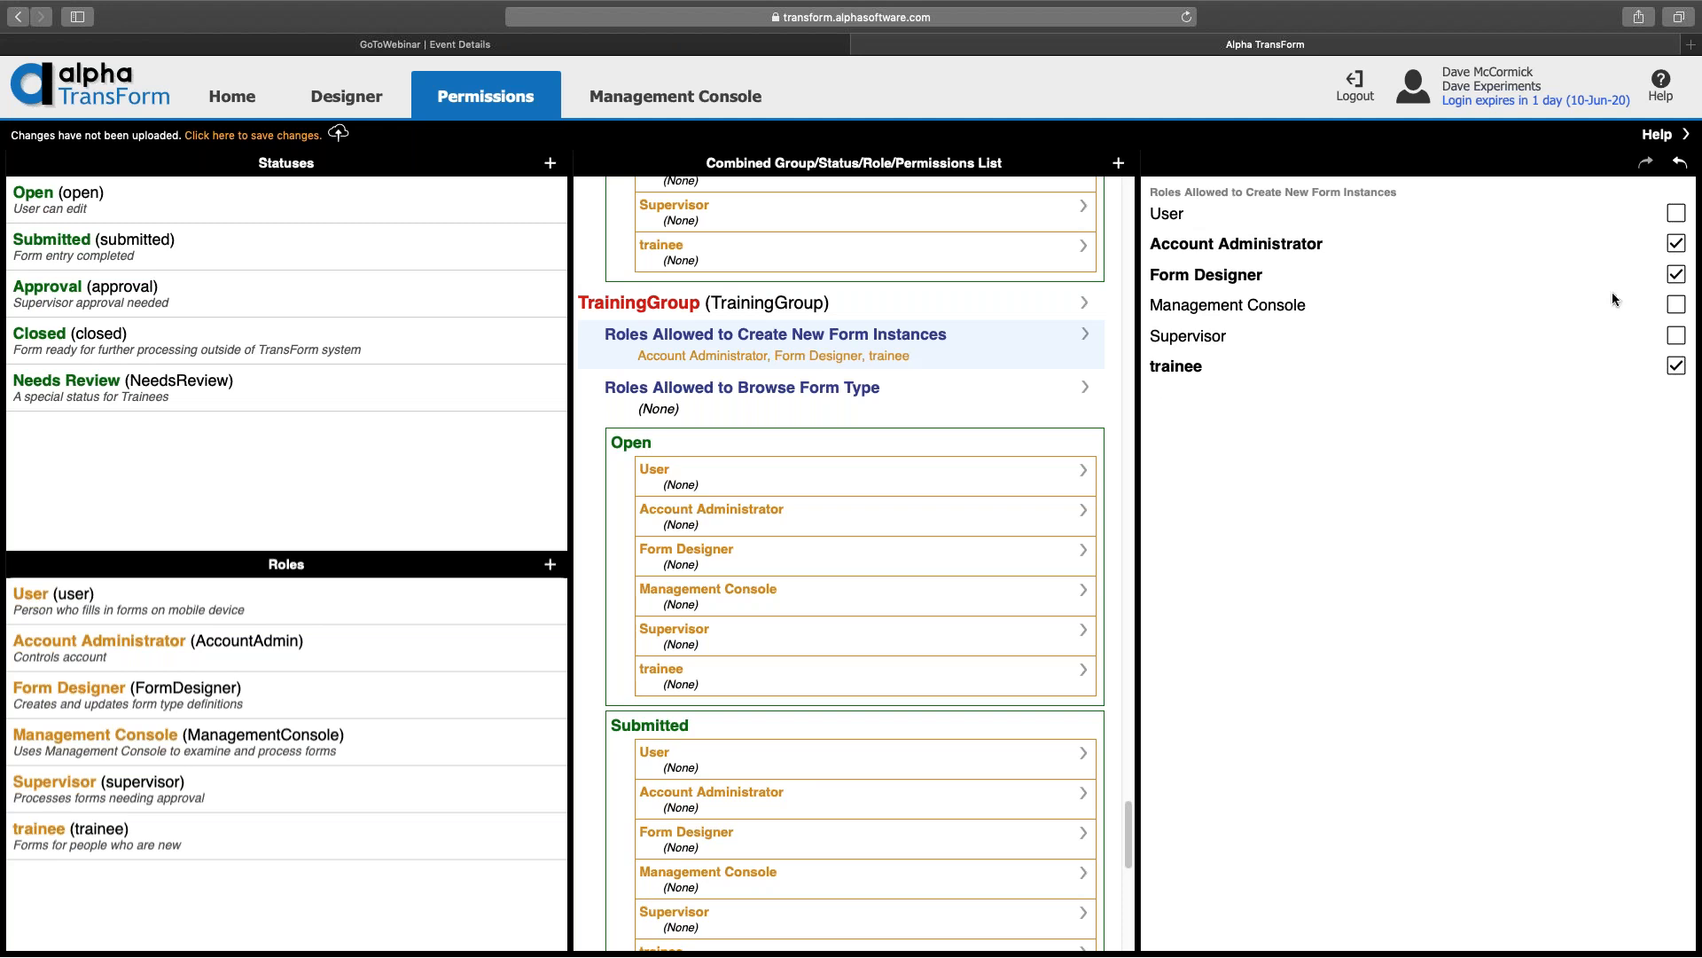
Step: Allow the trainee and Account Administrator roles to browse the form type in TrainingGroup
{"action": "scroll", "coordinate": [869, 407], "scroll_direction": "down", "scroll_amount": 2}
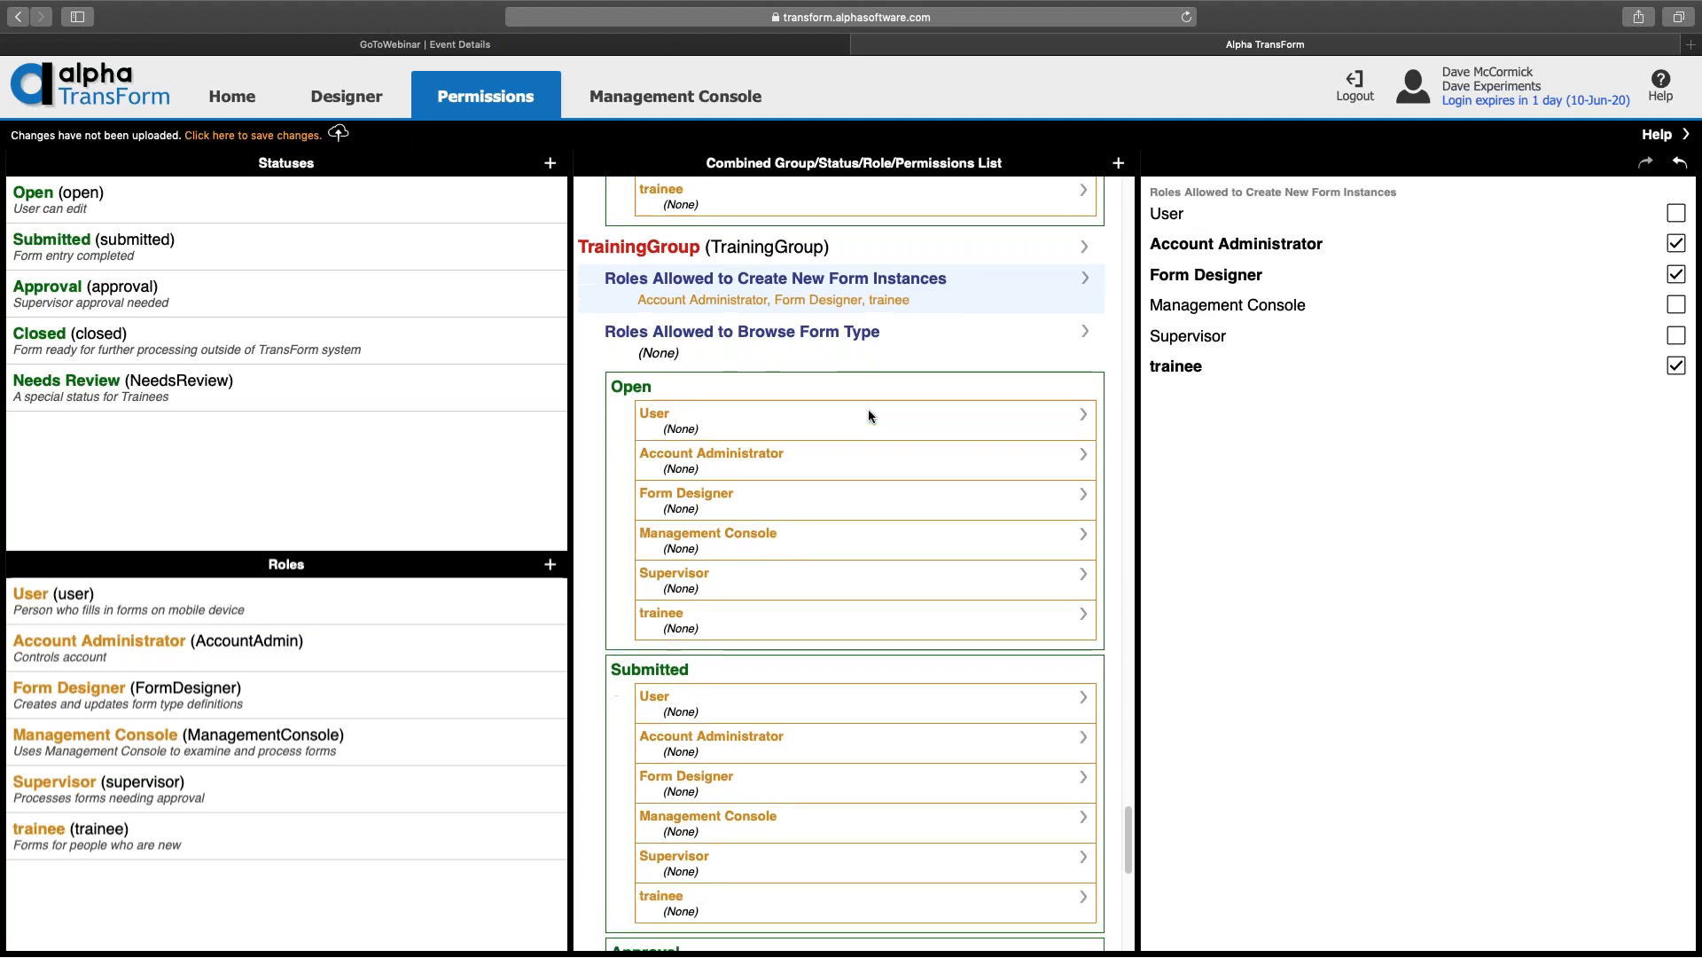
{"action": "left_click", "coordinate": [831, 337]}
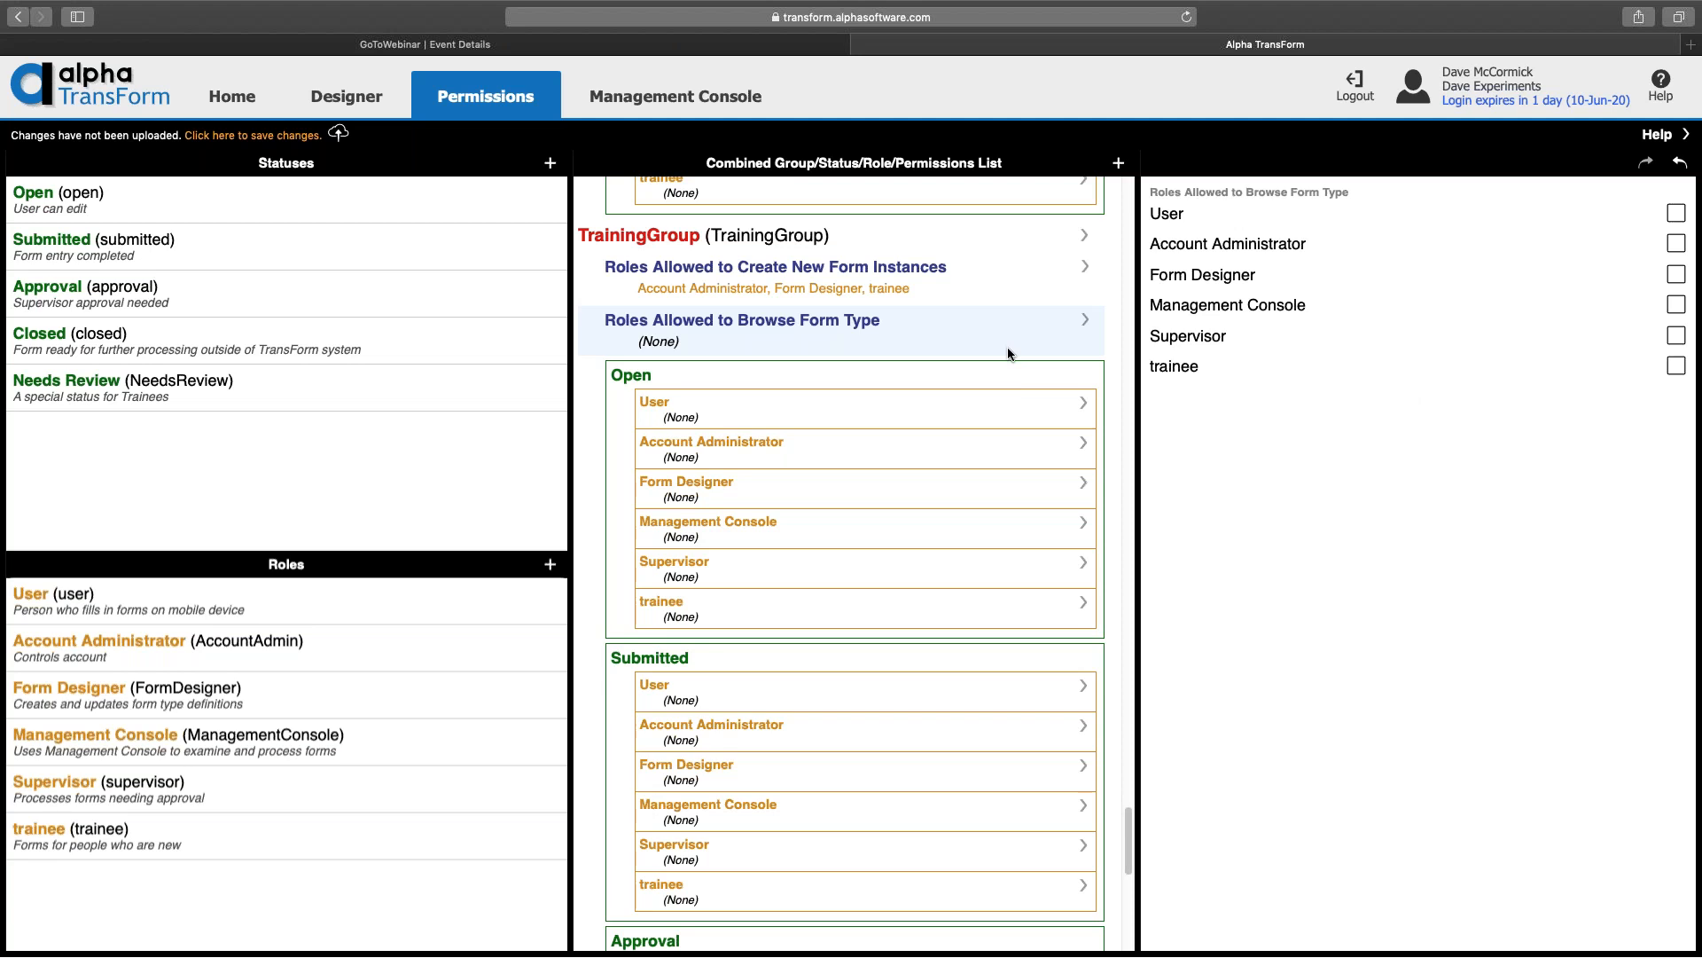
{"action": "left_click", "coordinate": [1675, 366]}
{"action": "left_click", "coordinate": [1676, 244]}
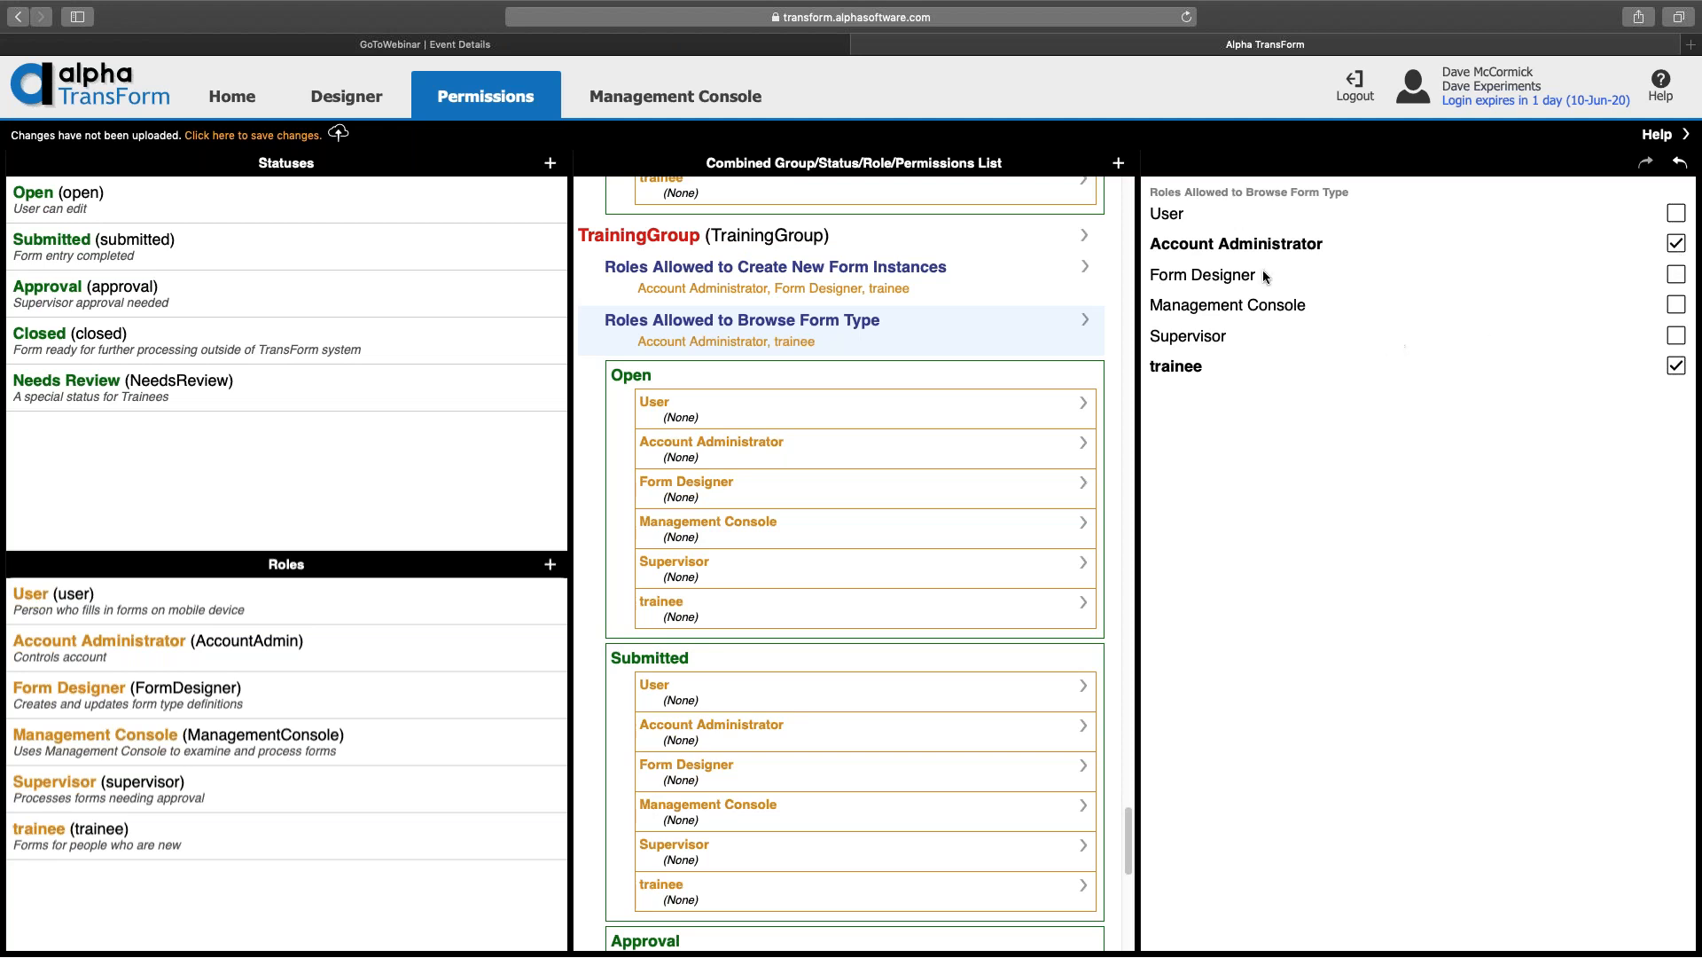
Step: Look through the role entries under TrainingGroup's Open, Submitted, Approval and Closed statuses
{"action": "scroll", "coordinate": [899, 396], "scroll_direction": "down", "scroll_amount": 1}
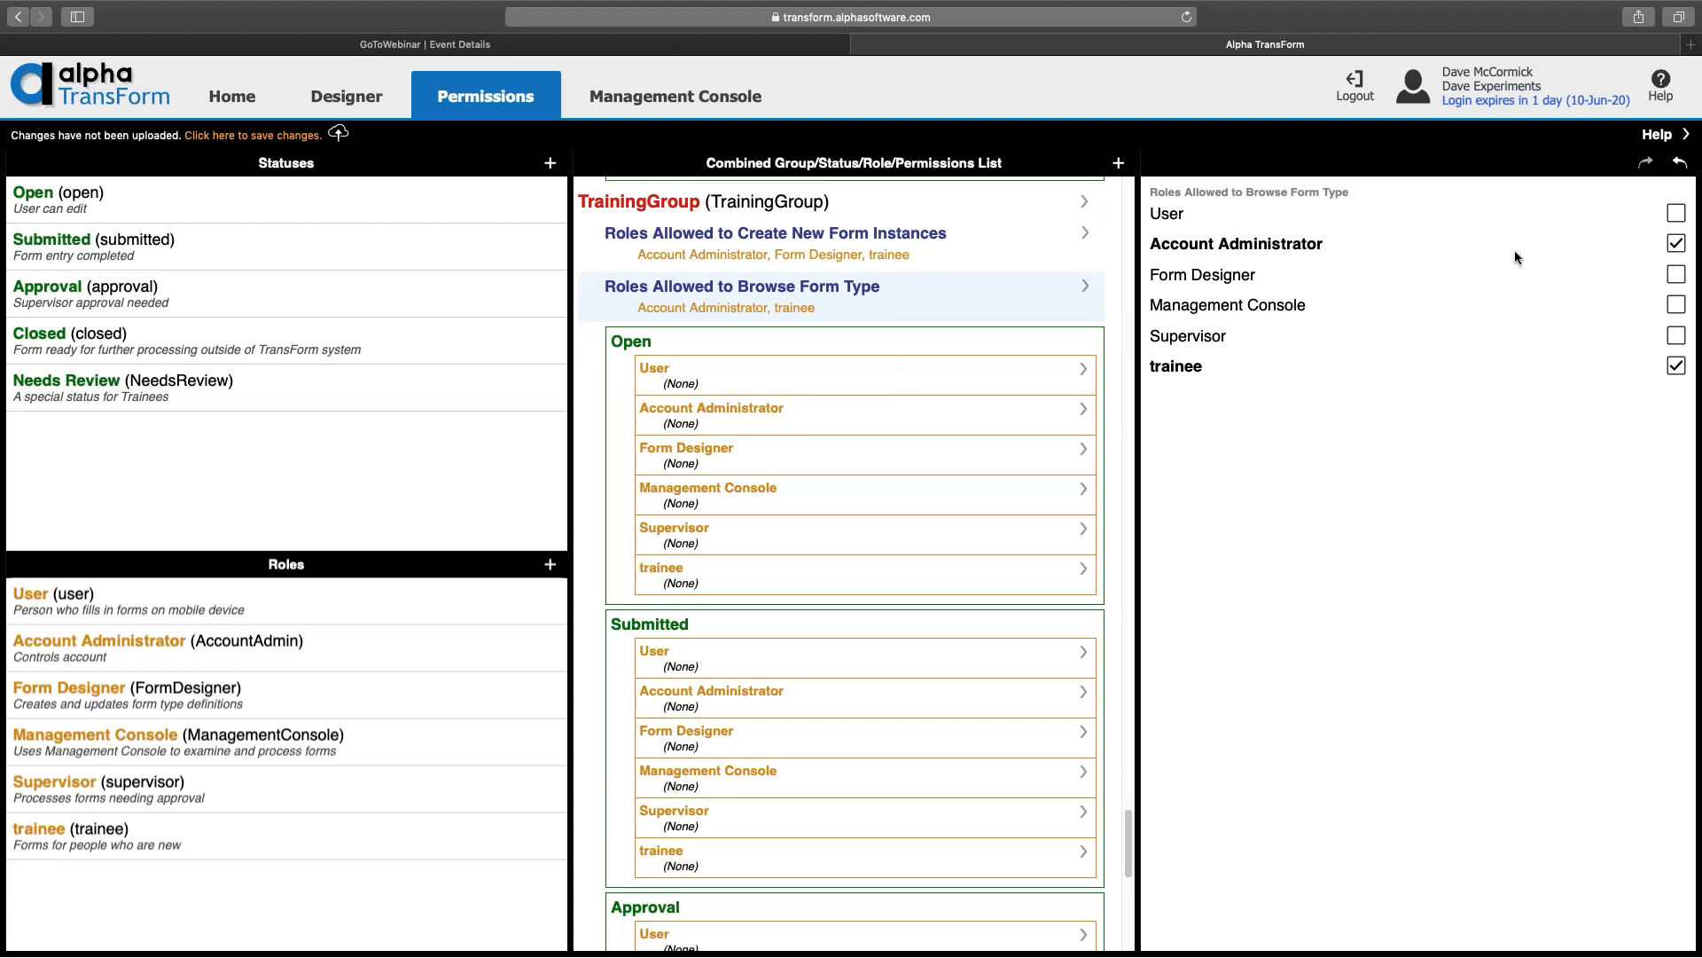
{"action": "scroll", "coordinate": [892, 392], "scroll_direction": "down", "scroll_amount": 1}
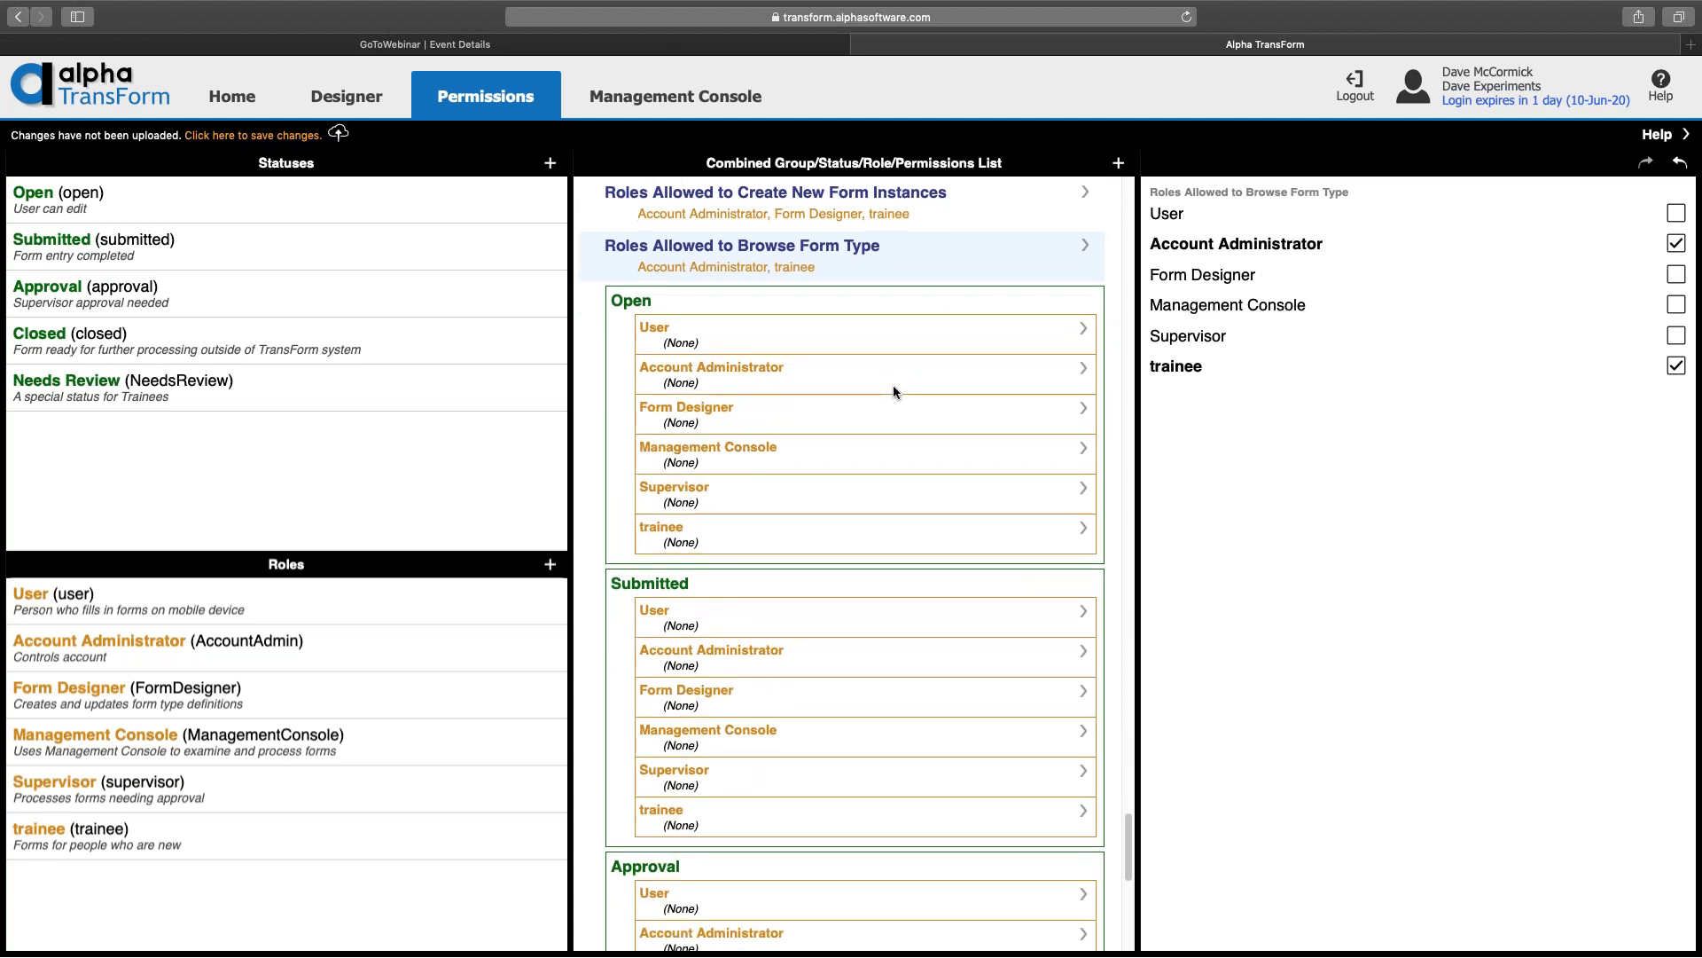
{"action": "scroll", "coordinate": [891, 391], "scroll_direction": "up", "scroll_amount": 1}
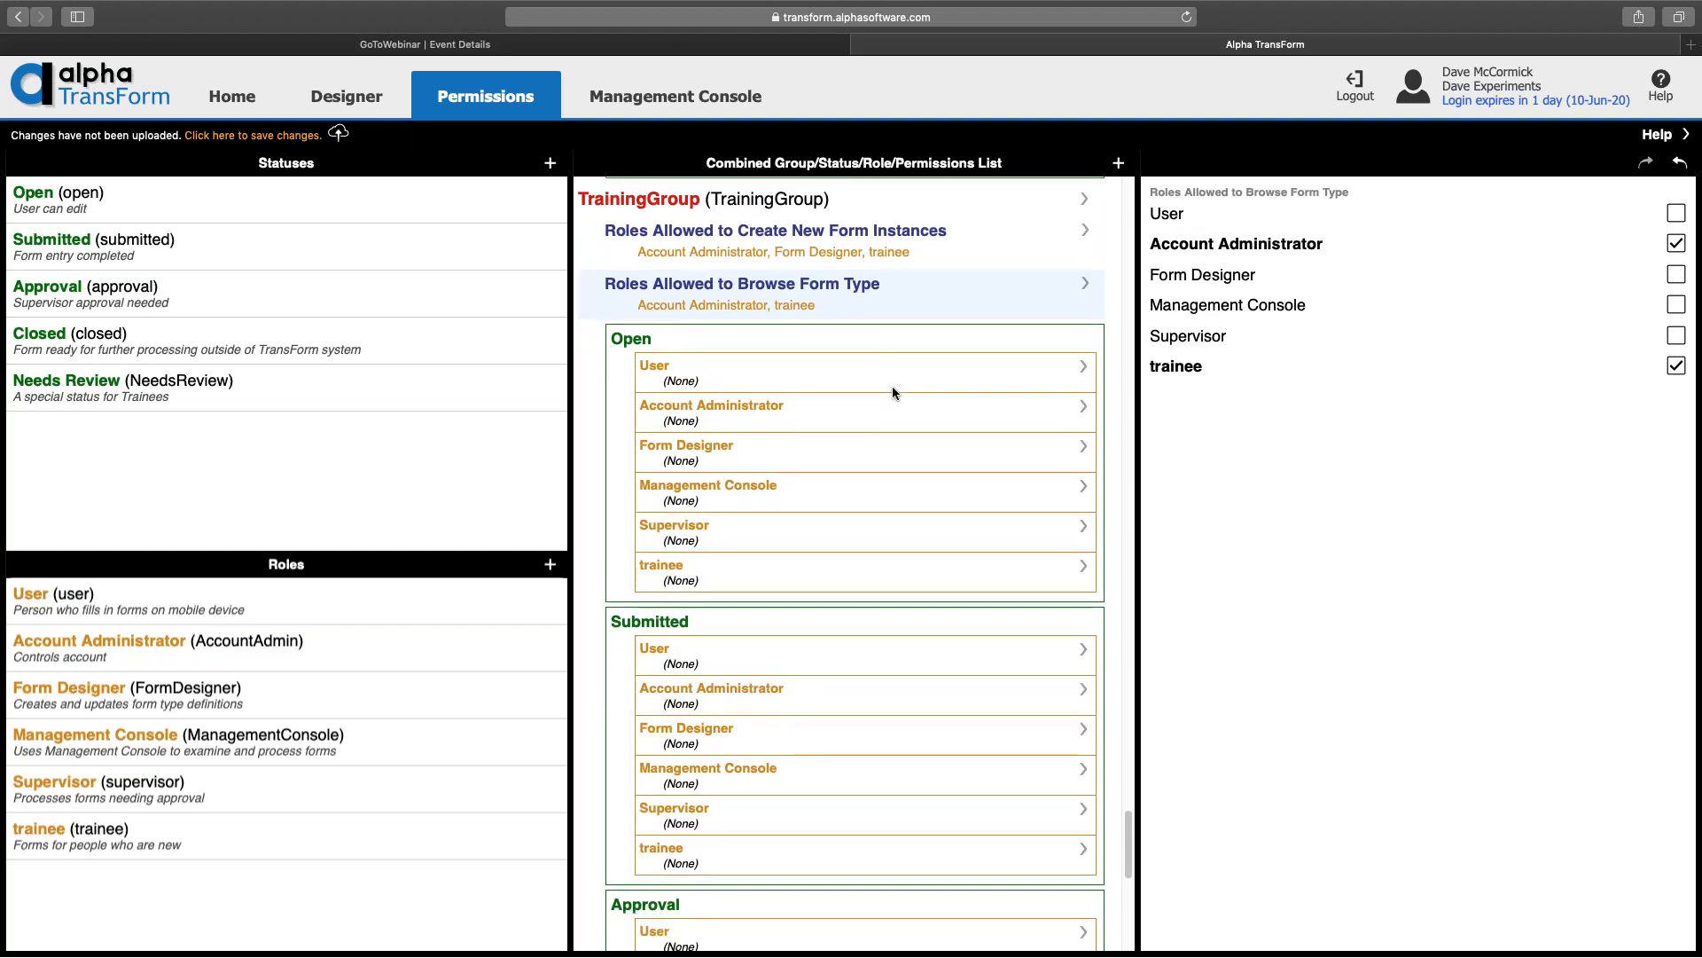
{"action": "scroll", "coordinate": [892, 387], "scroll_direction": "down", "scroll_amount": 9}
{"action": "scroll", "coordinate": [892, 390], "scroll_direction": "down", "scroll_amount": 11}
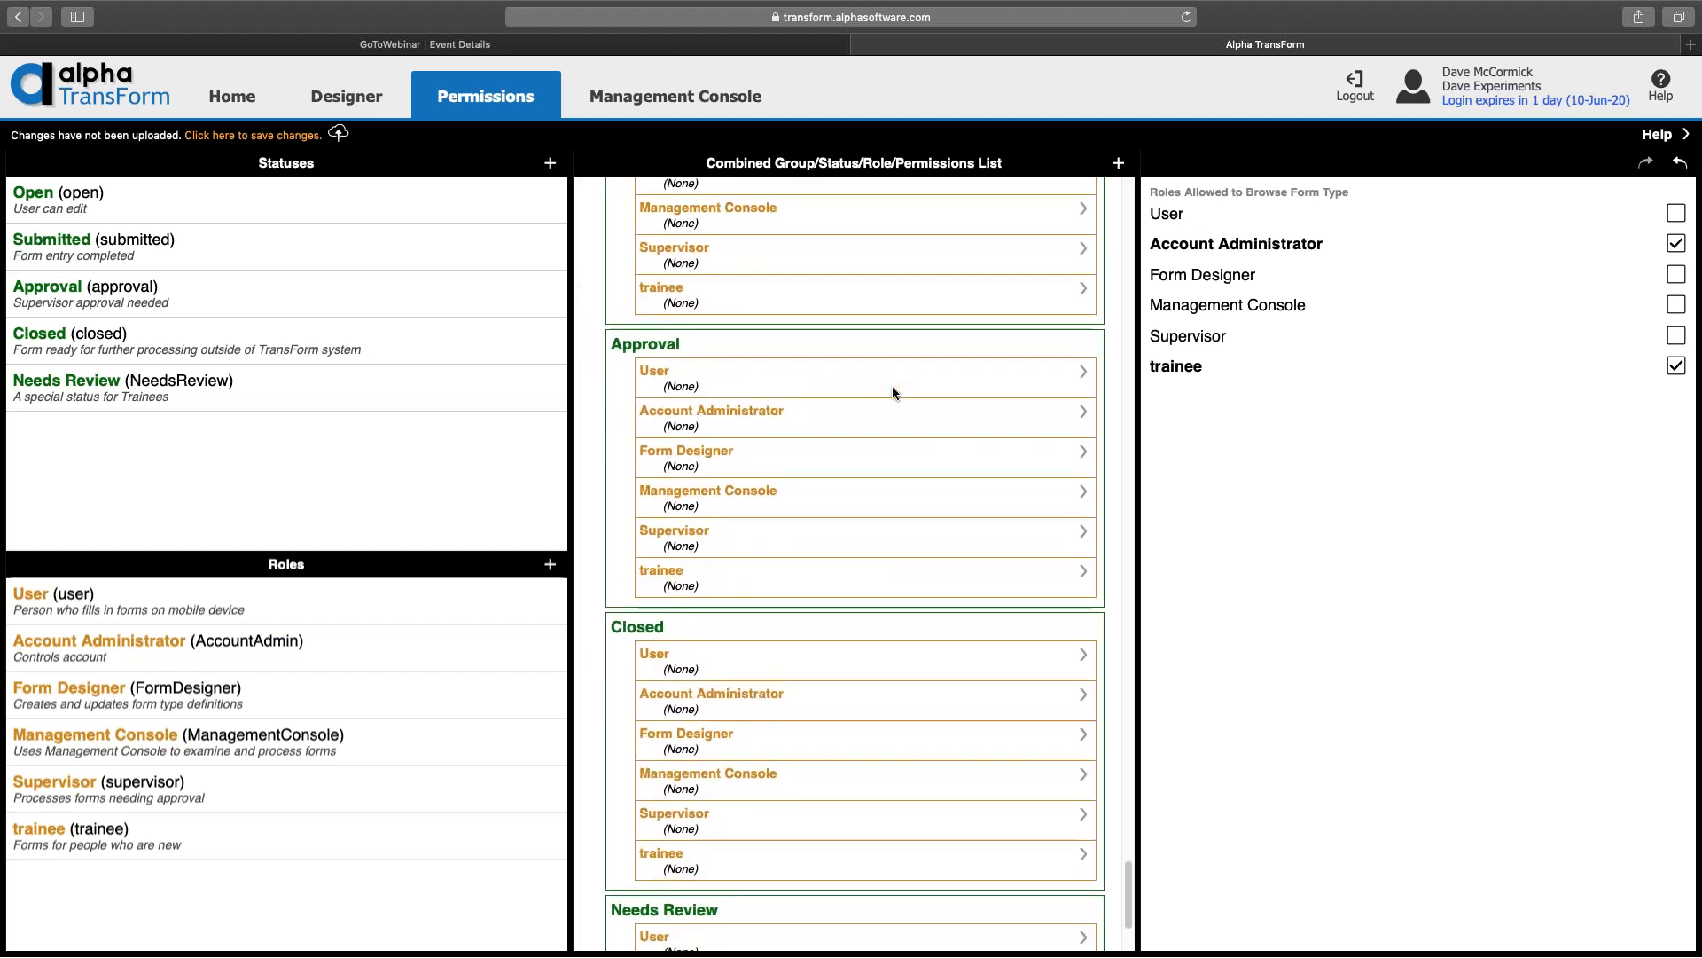
{"action": "scroll", "coordinate": [892, 391], "scroll_direction": "up", "scroll_amount": 12}
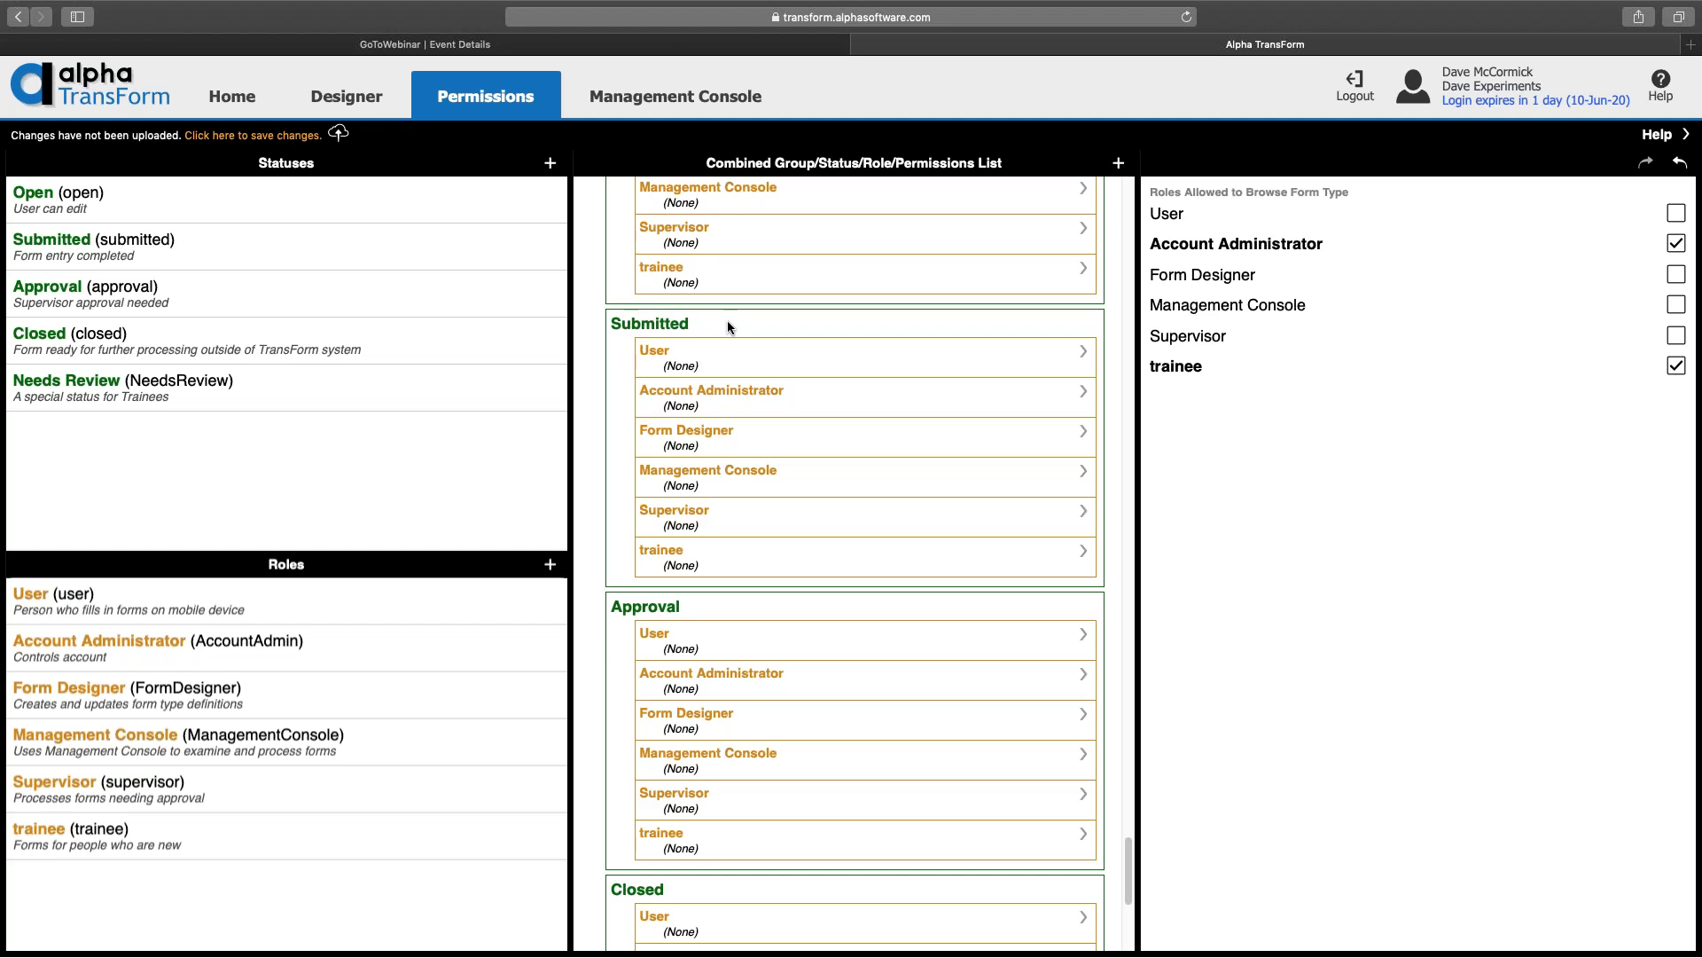
{"action": "left_click", "coordinate": [732, 367]}
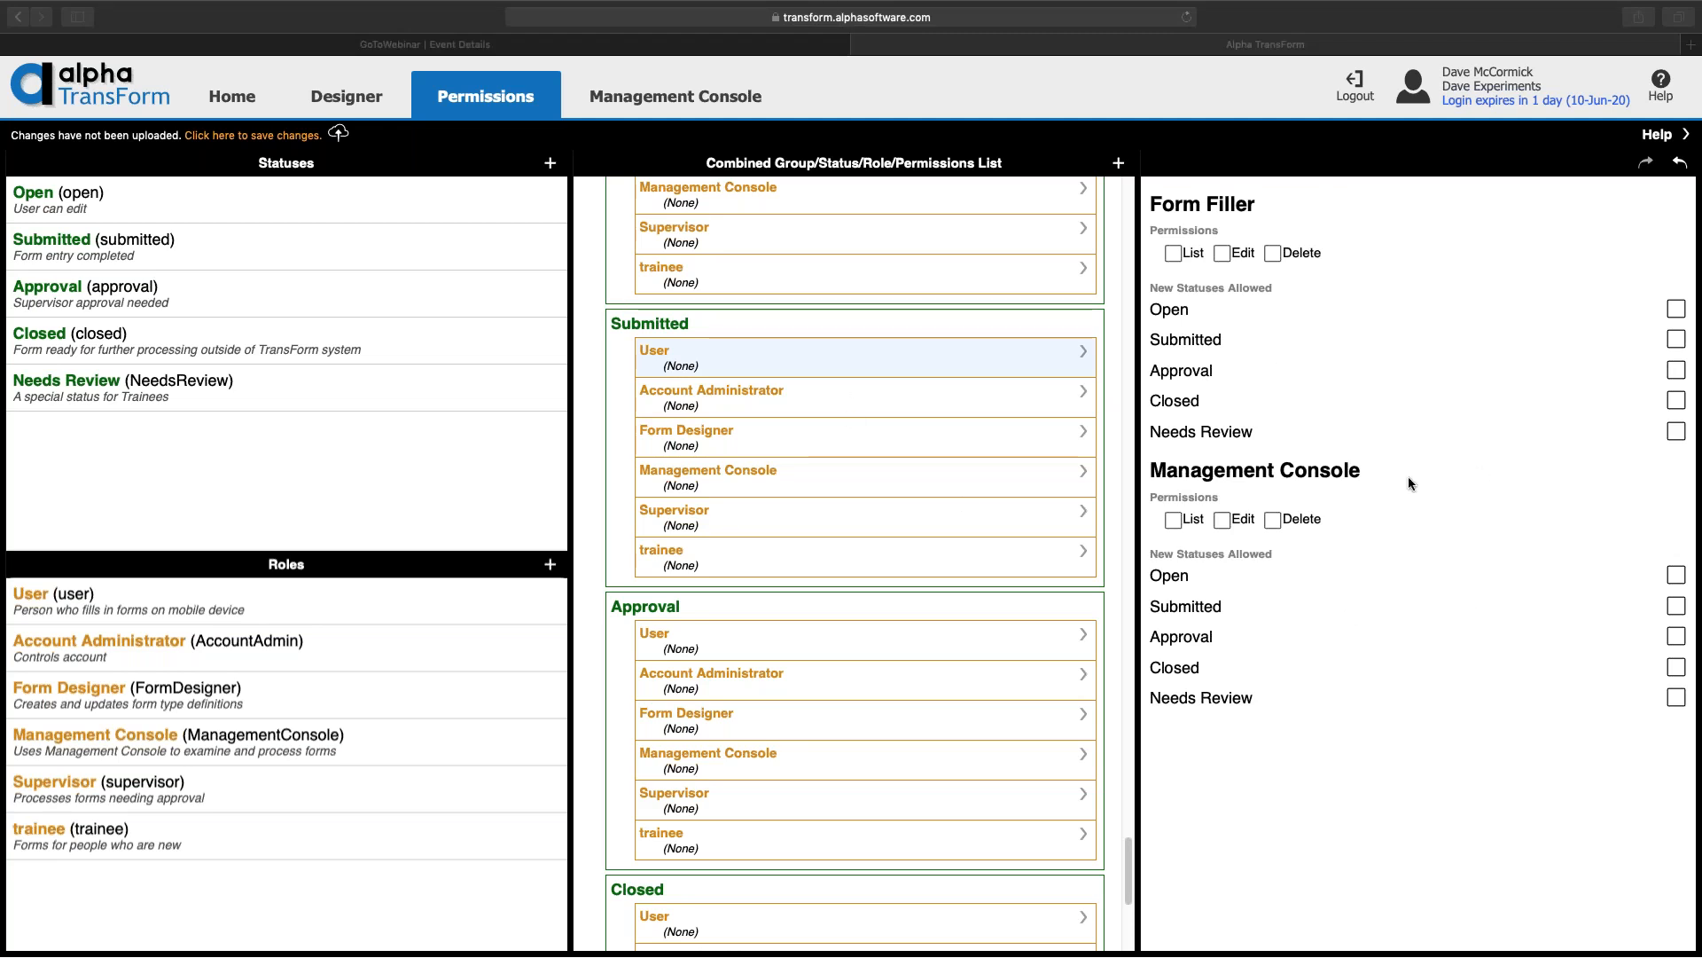
{"action": "scroll", "coordinate": [771, 355], "scroll_direction": "up", "scroll_amount": 5}
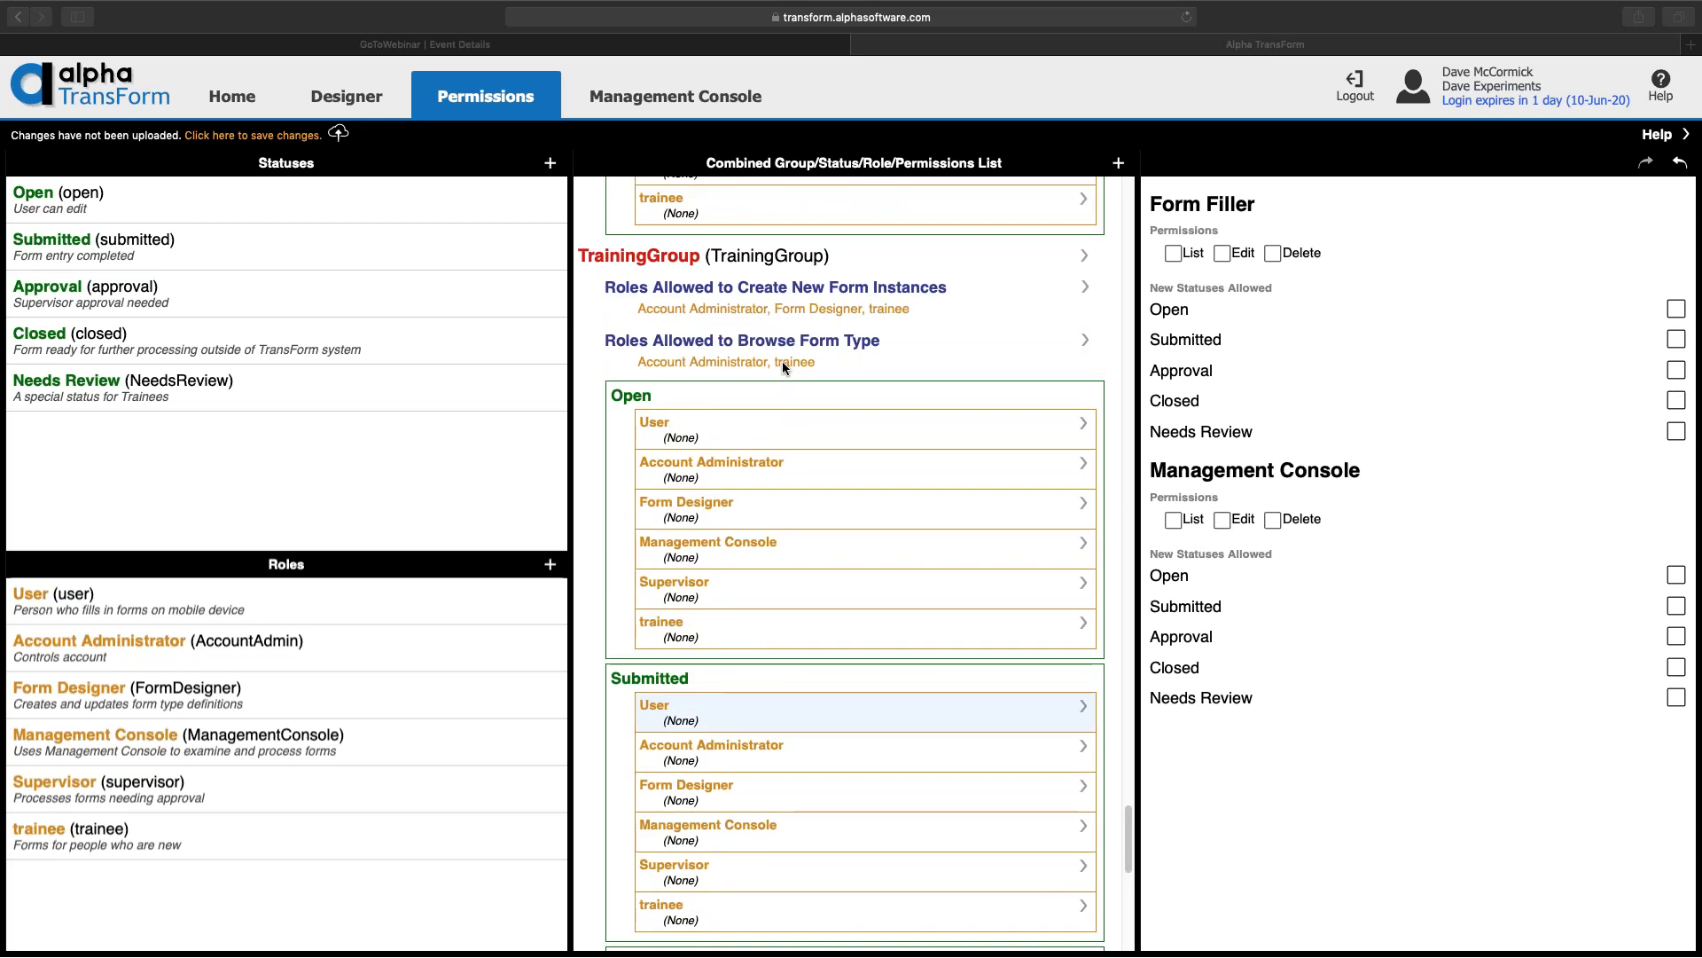
{"action": "scroll", "coordinate": [783, 365], "scroll_direction": "down", "scroll_amount": 1}
{"action": "scroll", "coordinate": [783, 366], "scroll_direction": "down", "scroll_amount": 4}
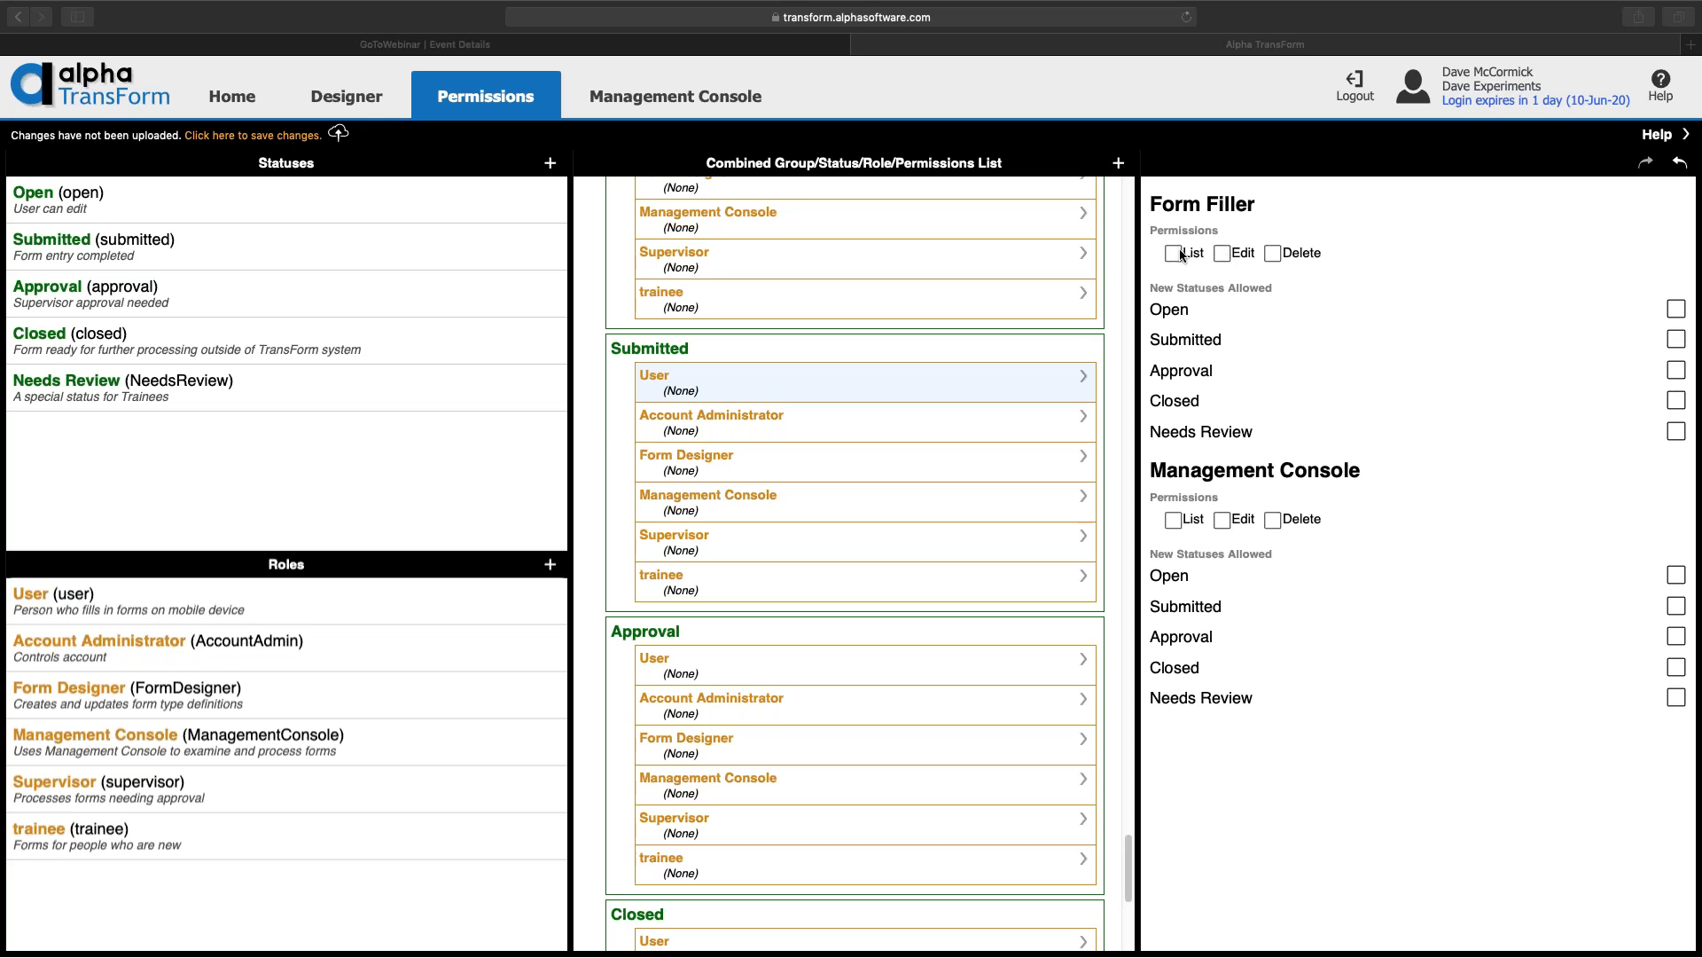
{"action": "left_click", "coordinate": [1242, 258]}
{"action": "left_click", "coordinate": [1273, 254]}
{"action": "left_click", "coordinate": [1173, 254]}
{"action": "scroll", "coordinate": [851, 432], "scroll_direction": "down", "scroll_amount": 1}
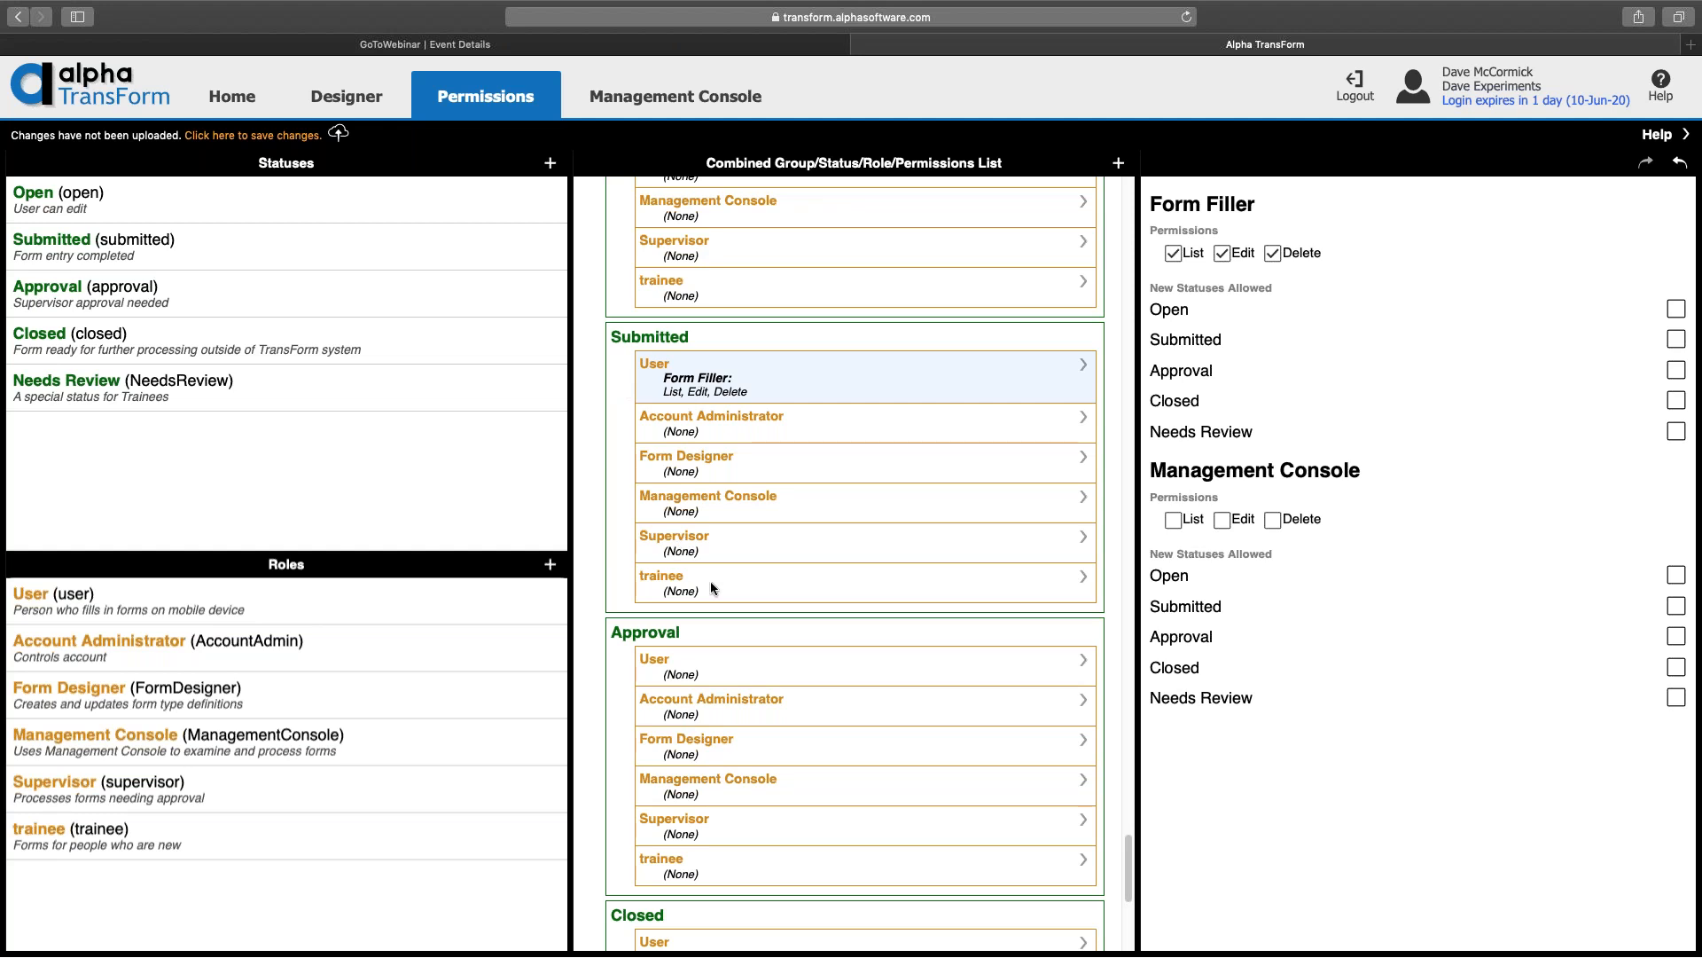
{"action": "left_click", "coordinate": [1271, 253]}
{"action": "left_click", "coordinate": [1223, 254]}
{"action": "left_click", "coordinate": [1174, 254]}
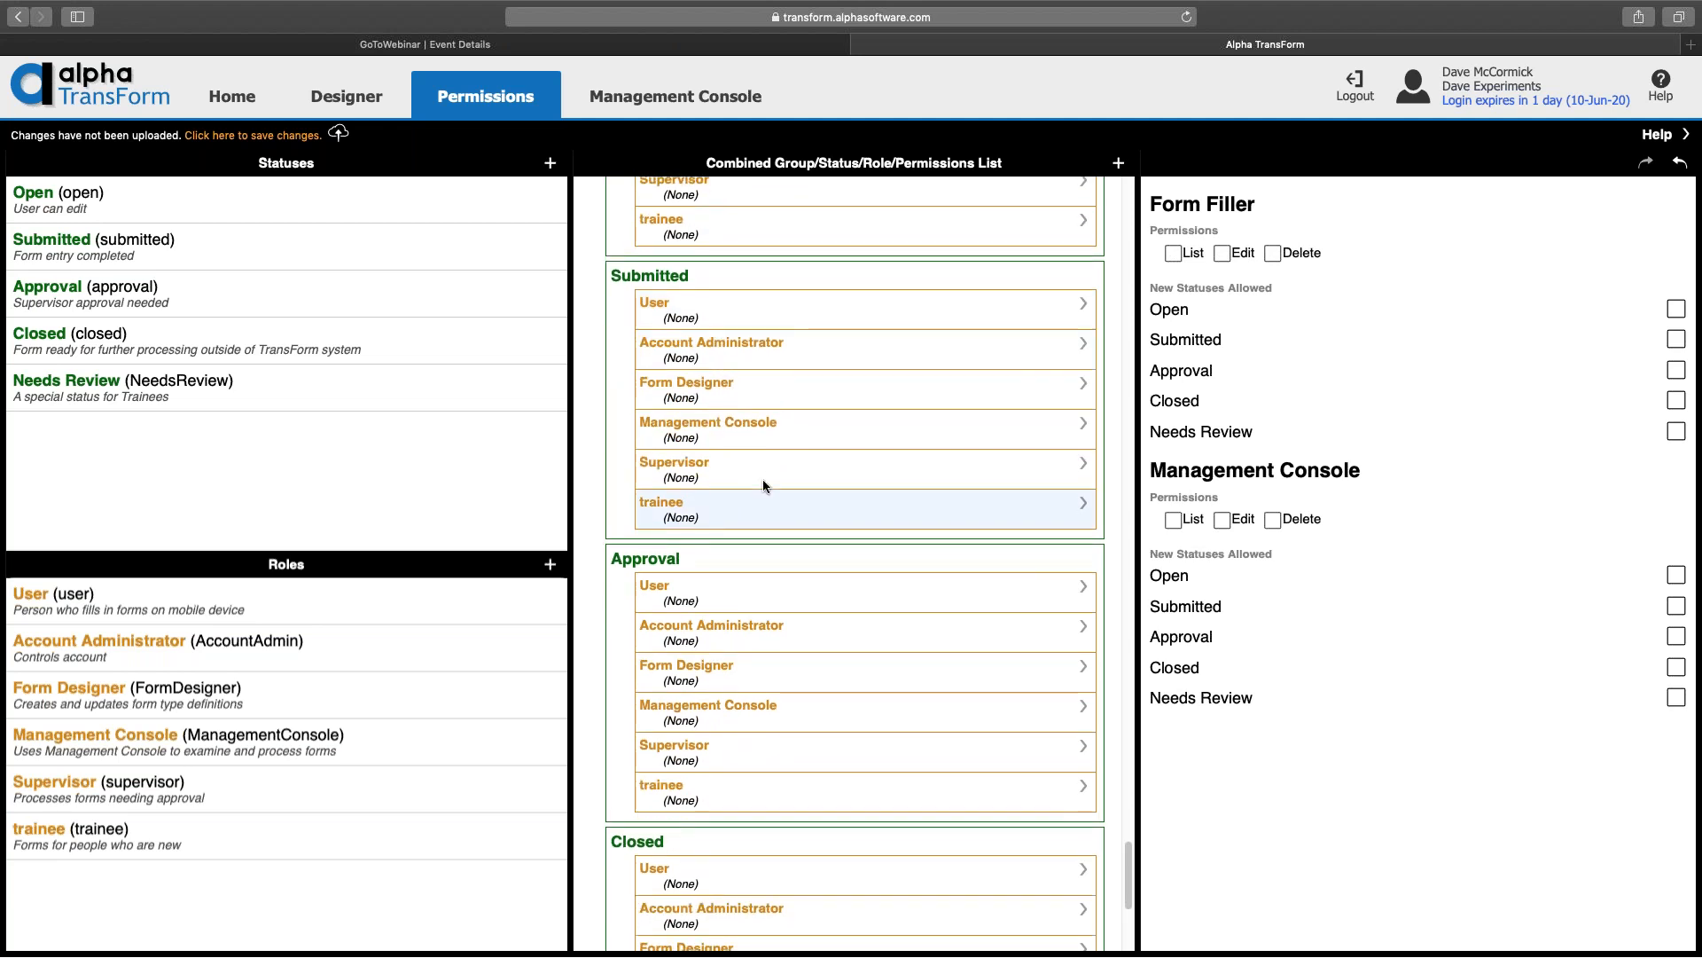
Step: Give trainee List, Edit and Delete Form Filler permissions under TrainingGroup's Open status, with Submitted as an allowed new status
{"action": "scroll", "coordinate": [764, 486], "scroll_direction": "down", "scroll_amount": 2}
{"action": "scroll", "coordinate": [764, 486], "scroll_direction": "down", "scroll_amount": 4}
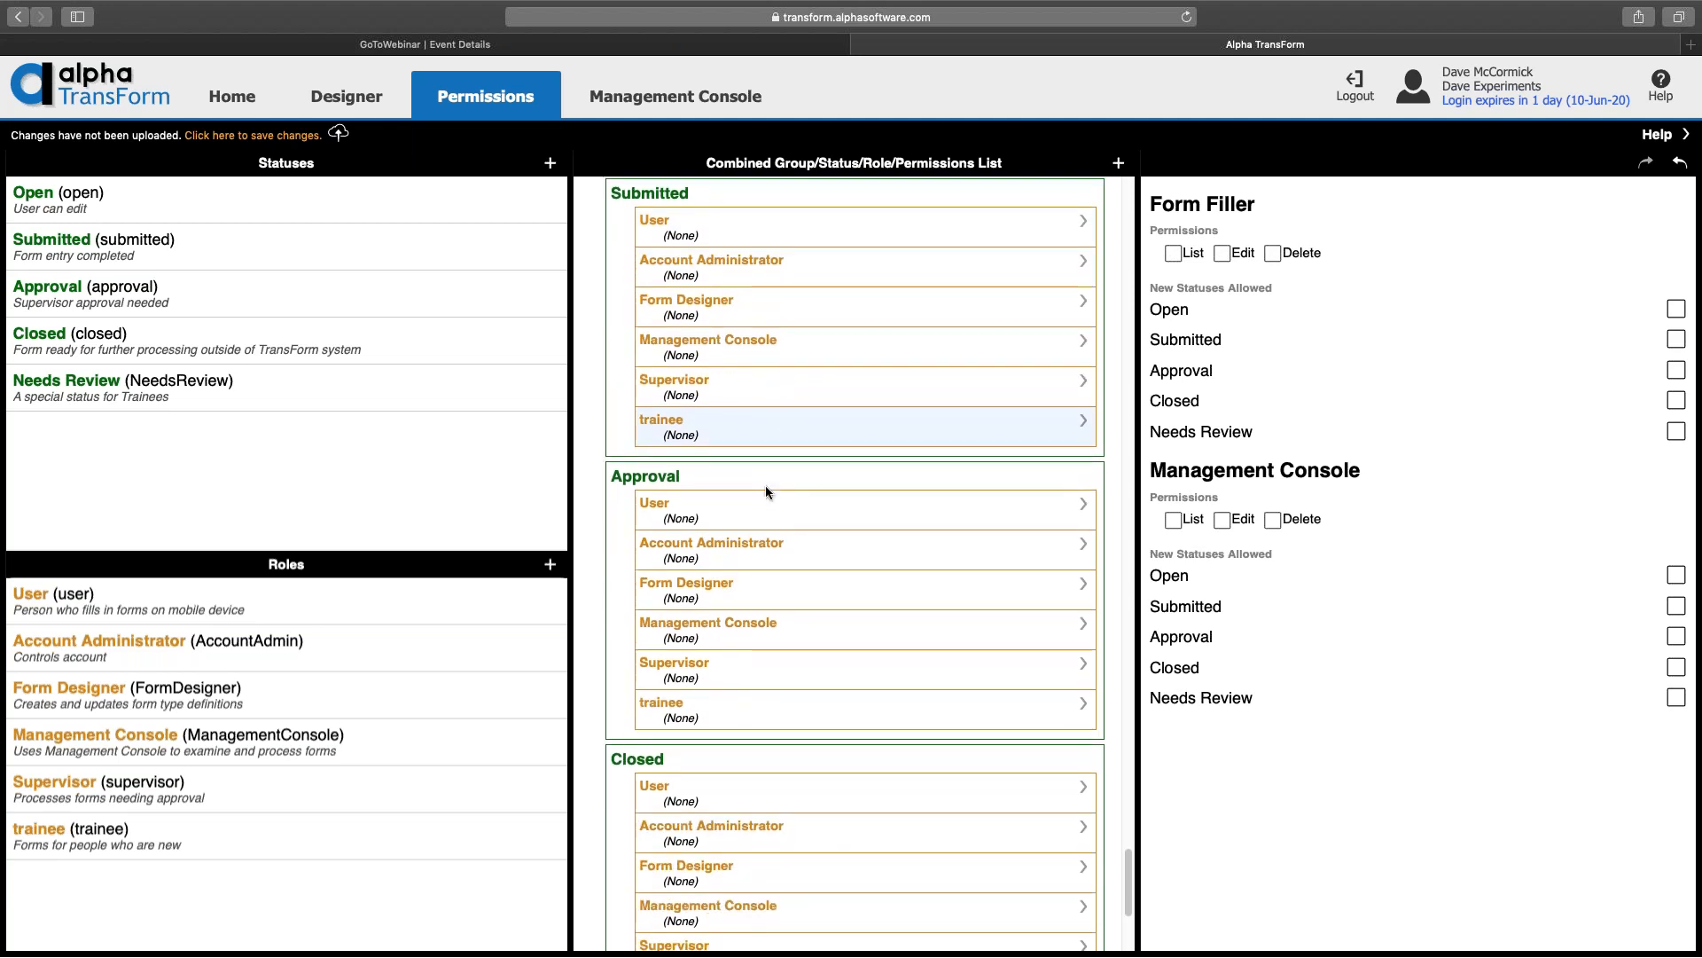
{"action": "scroll", "coordinate": [764, 486], "scroll_direction": "up", "scroll_amount": 10}
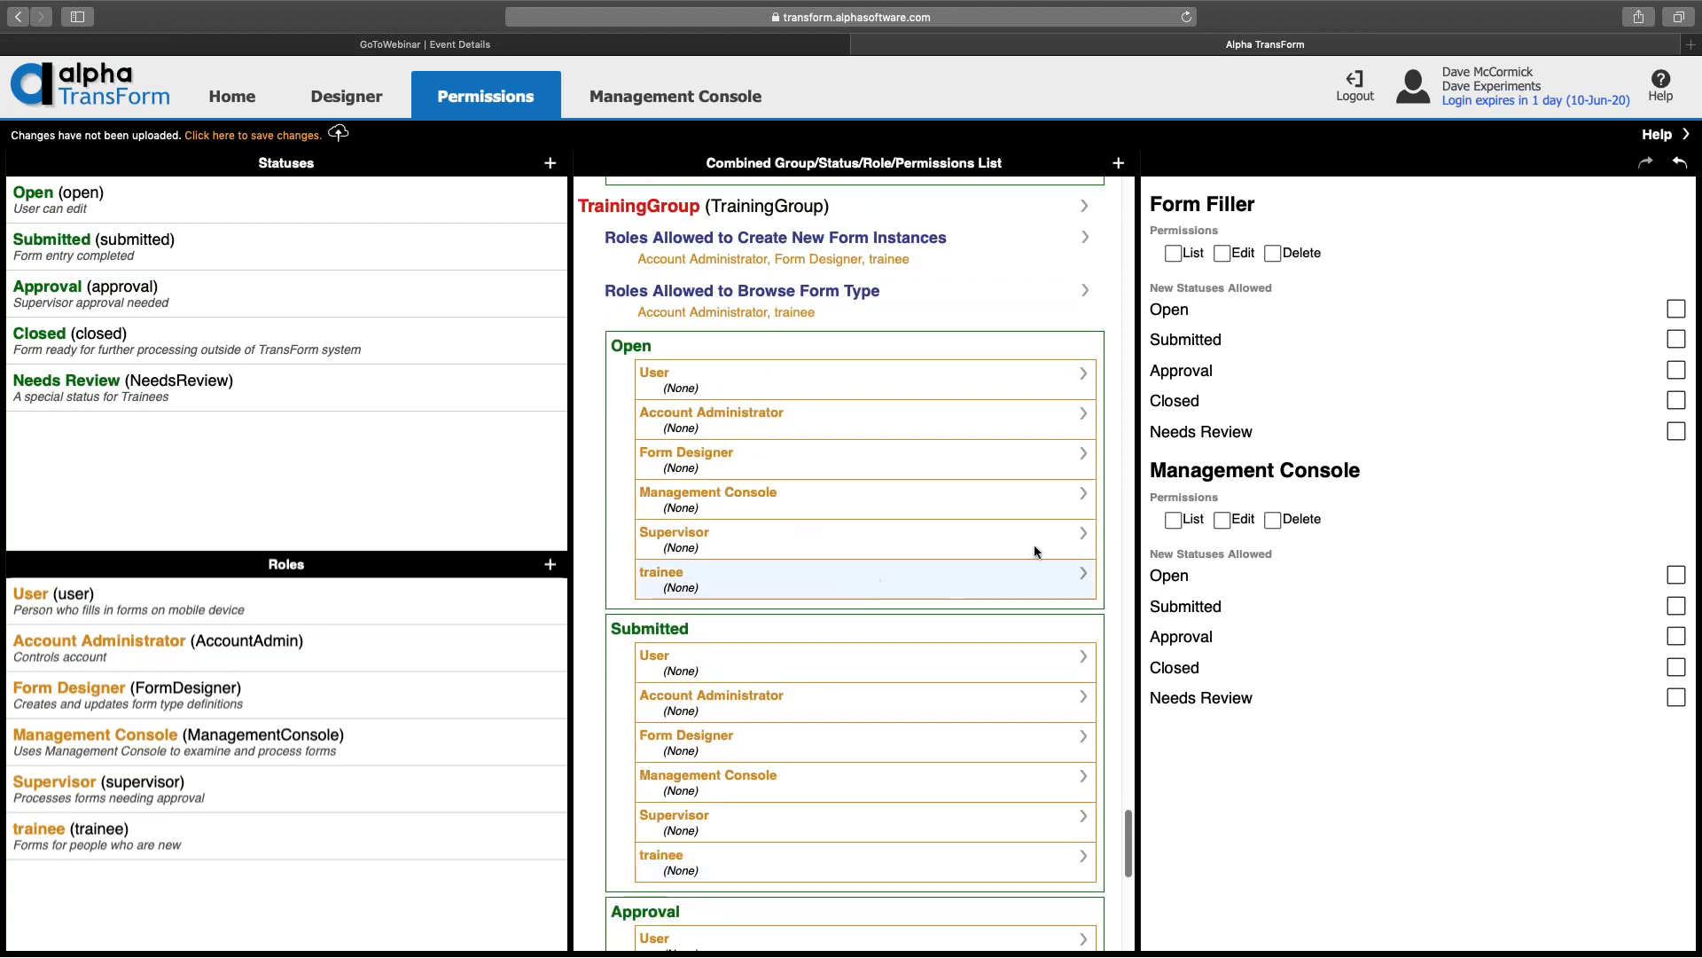
{"action": "left_click", "coordinate": [1174, 254]}
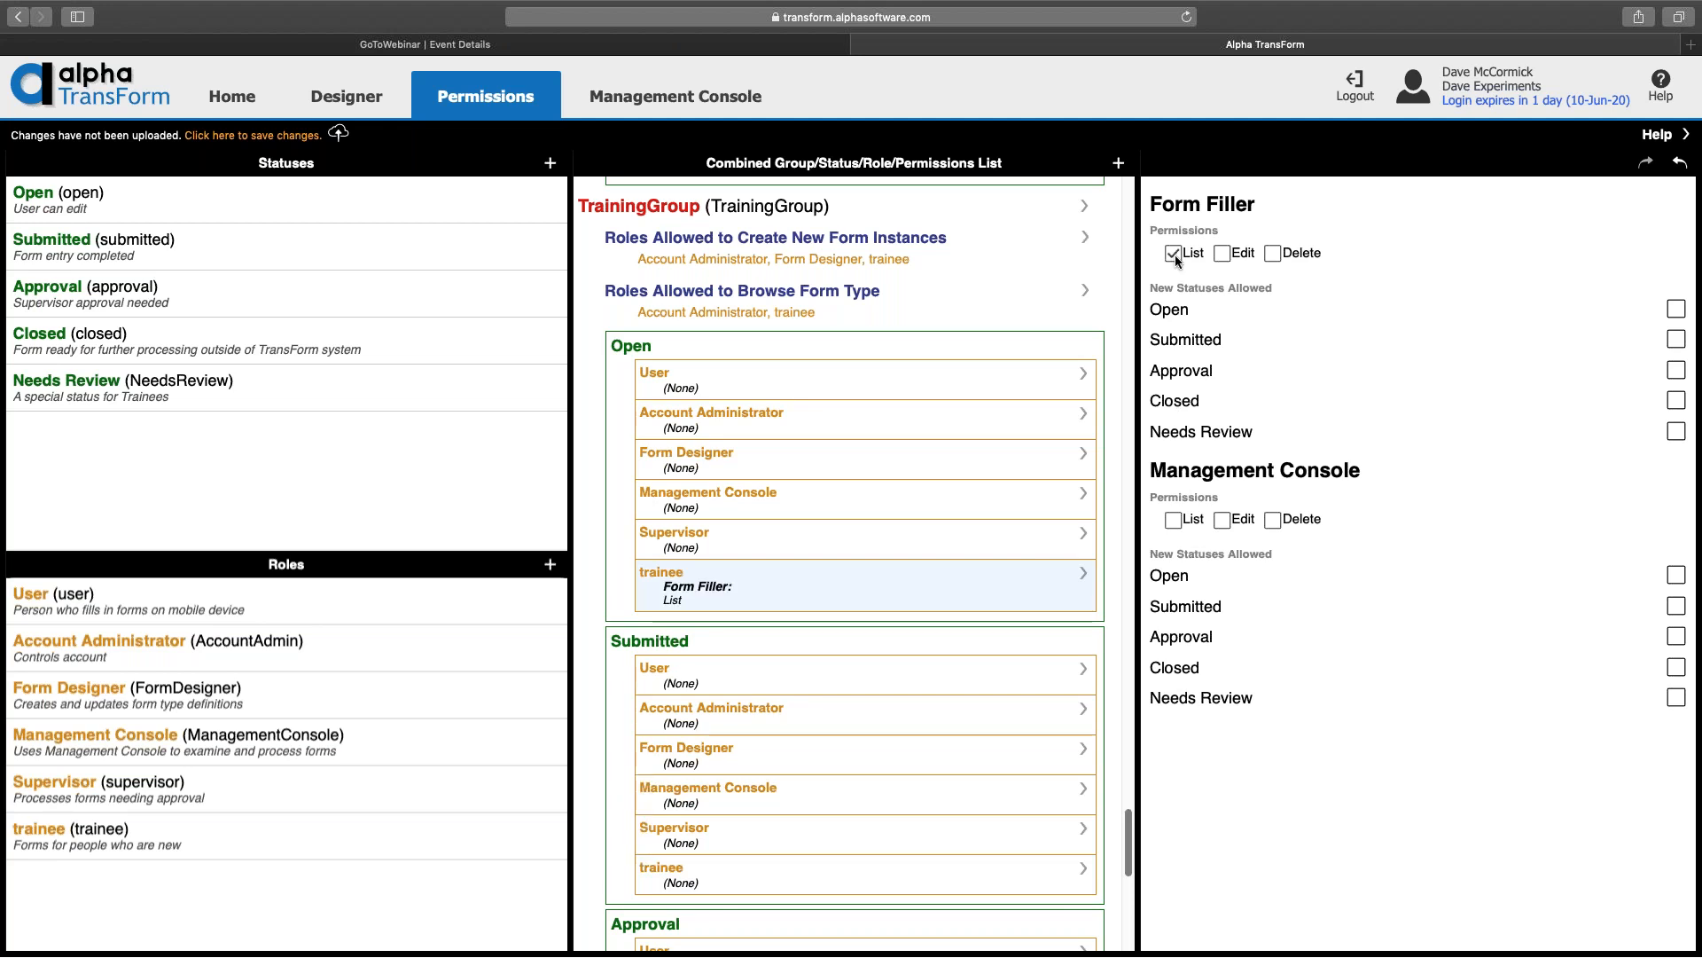
{"action": "left_click", "coordinate": [1229, 256]}
{"action": "left_click", "coordinate": [1277, 256]}
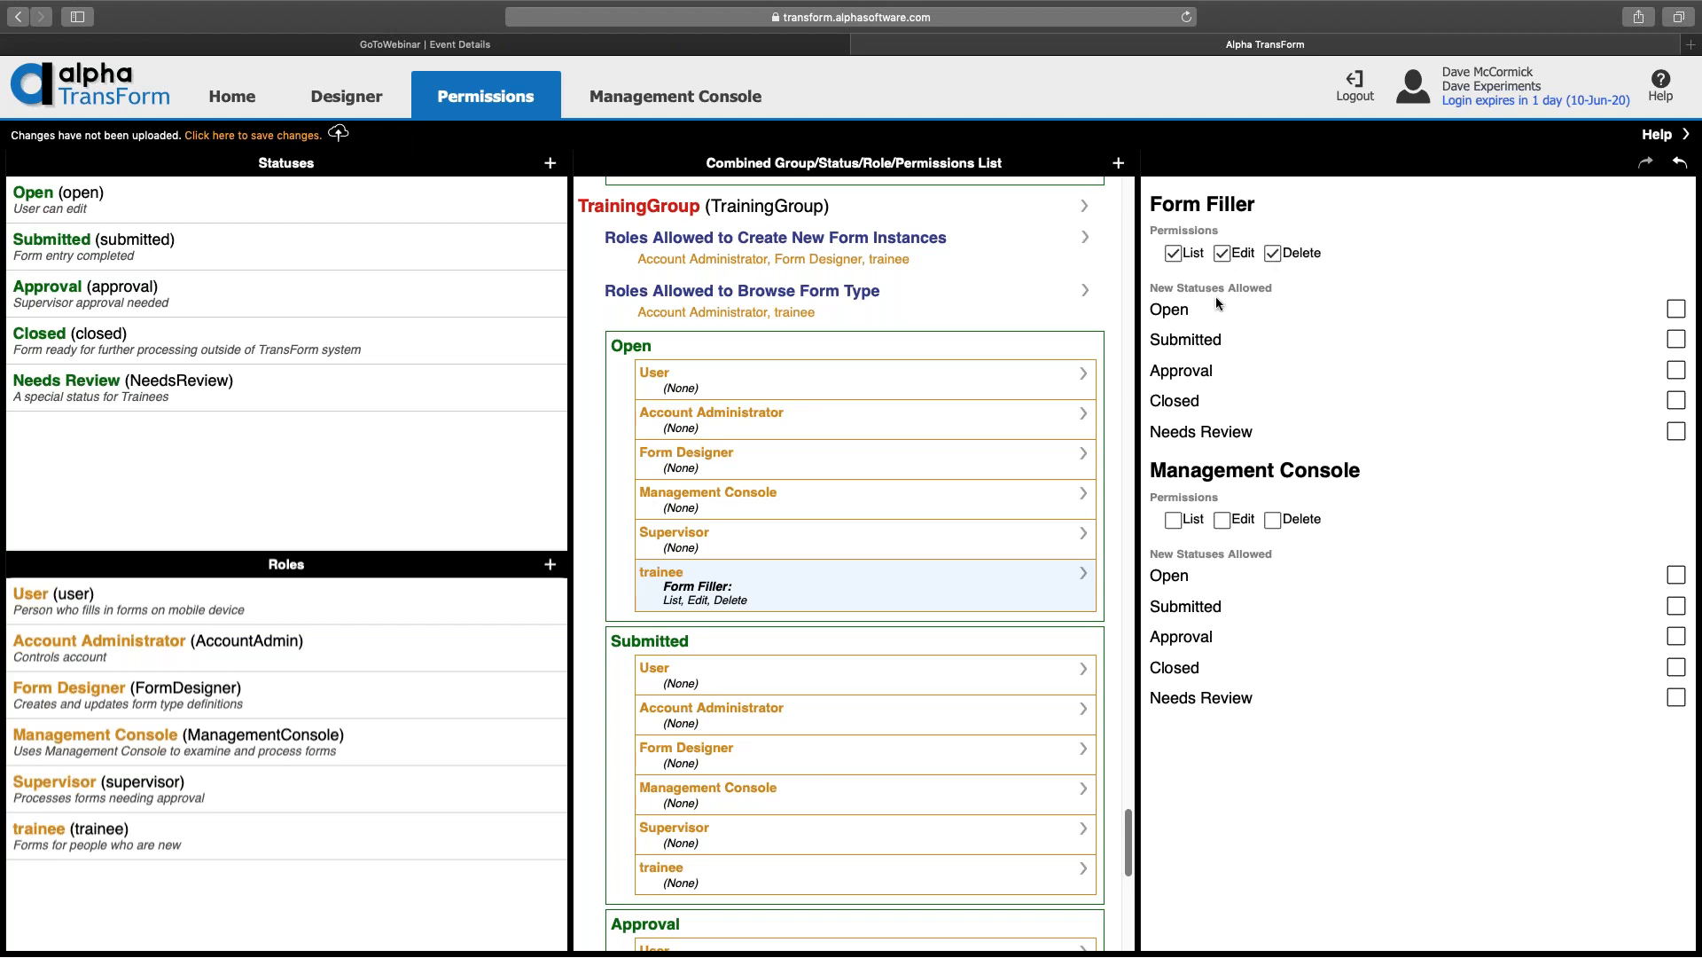
{"action": "left_click", "coordinate": [1679, 340]}
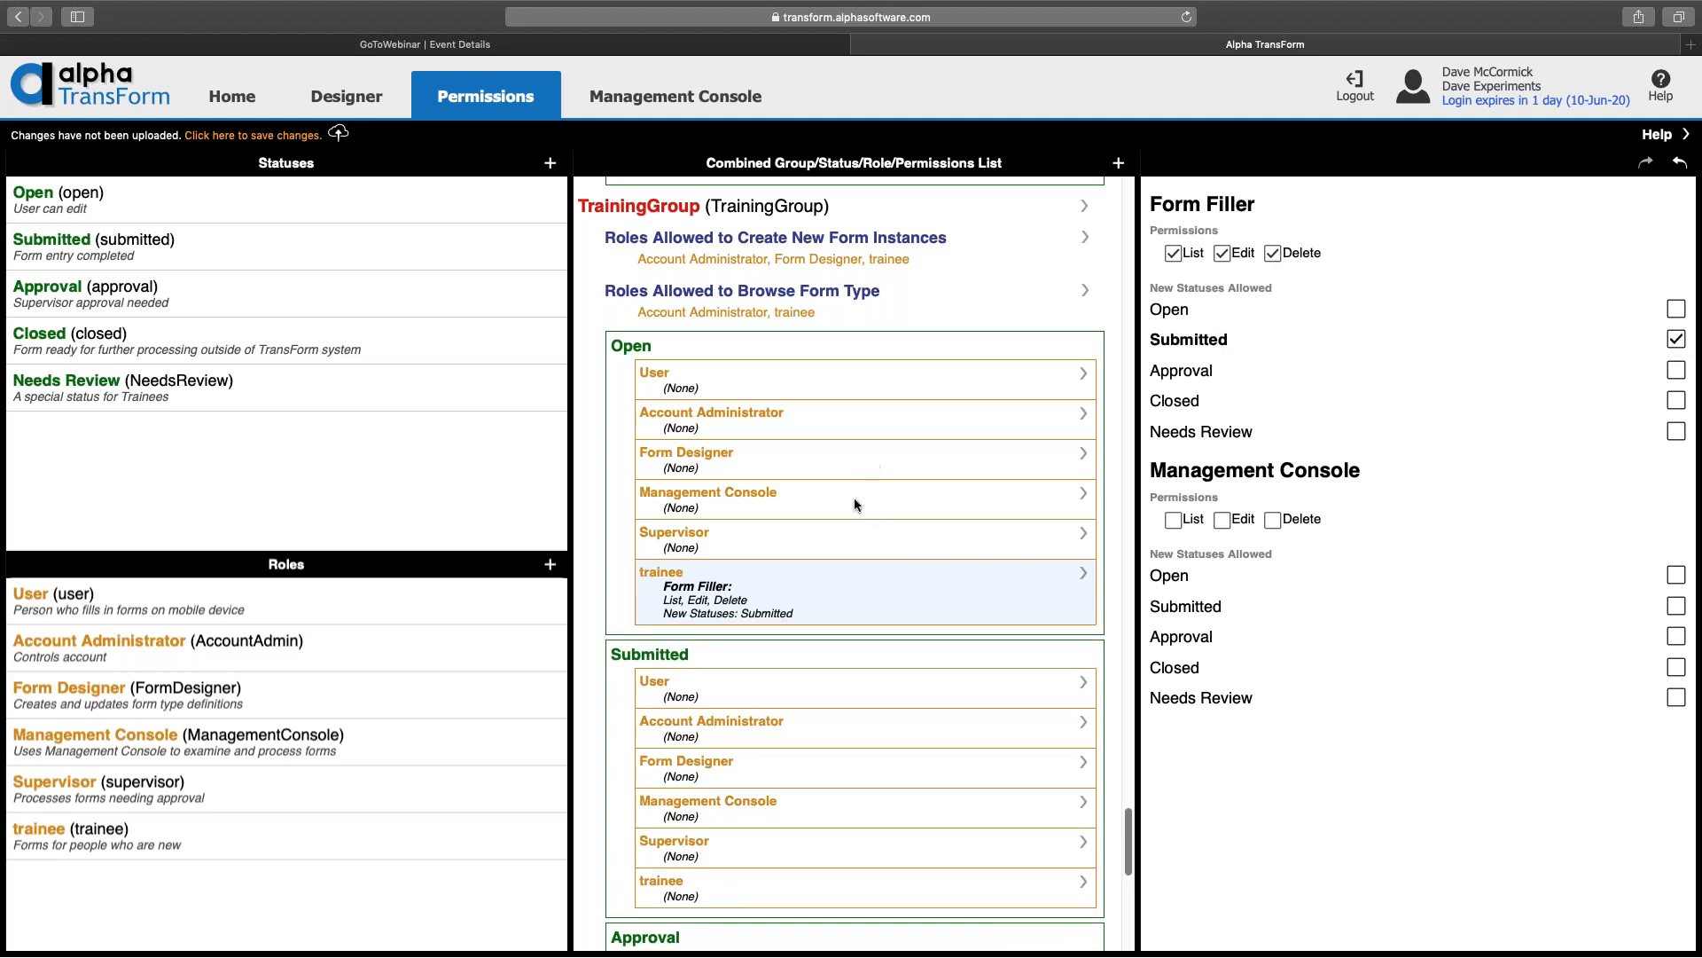
Step: Give trainee the Management Console List permission under TrainingGroup's Submitted status
{"action": "scroll", "coordinate": [825, 614], "scroll_direction": "down", "scroll_amount": 3}
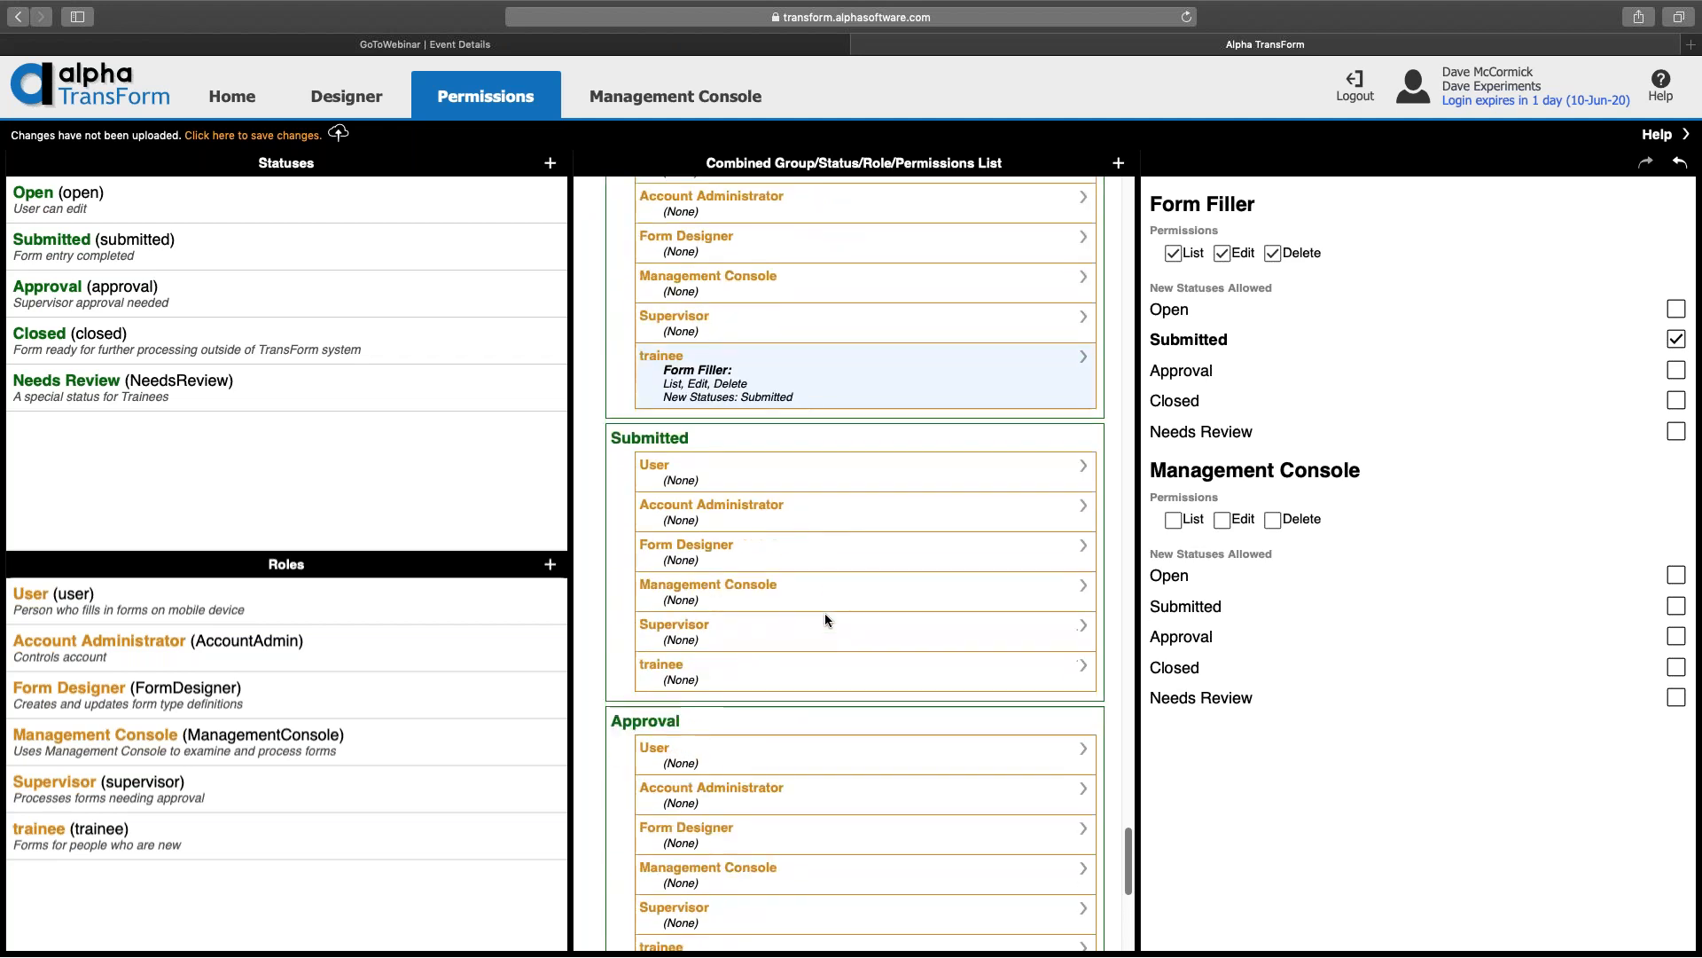
{"action": "left_click", "coordinate": [828, 667]}
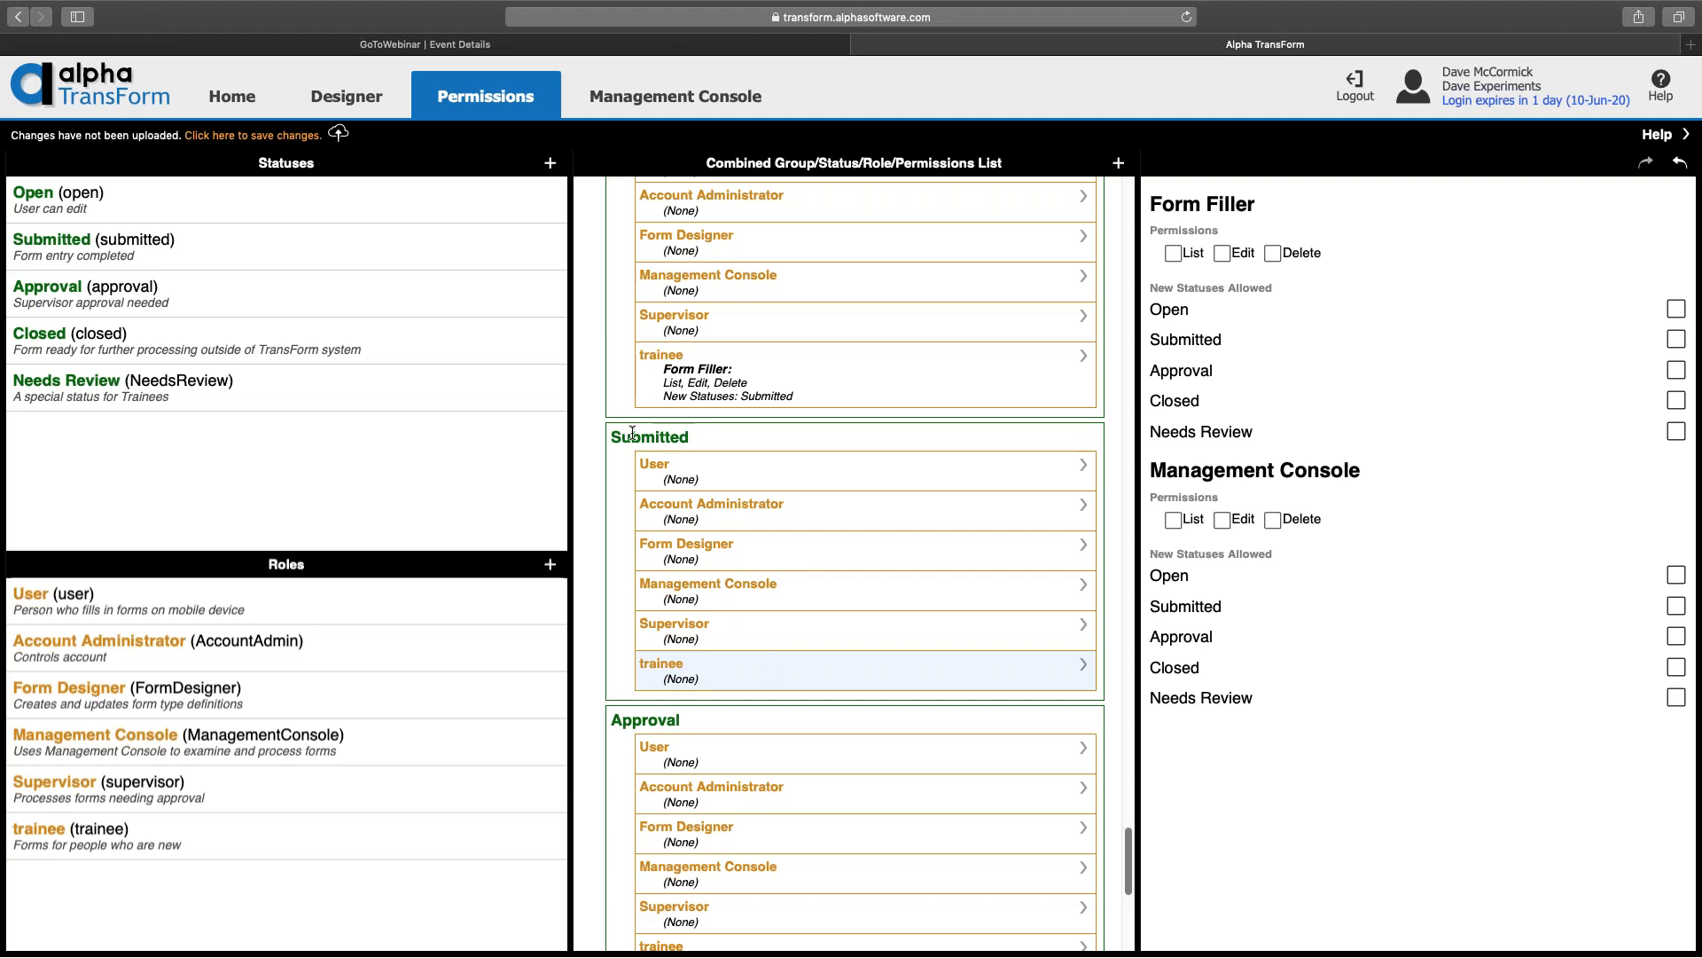
{"action": "left_click", "coordinate": [1174, 522]}
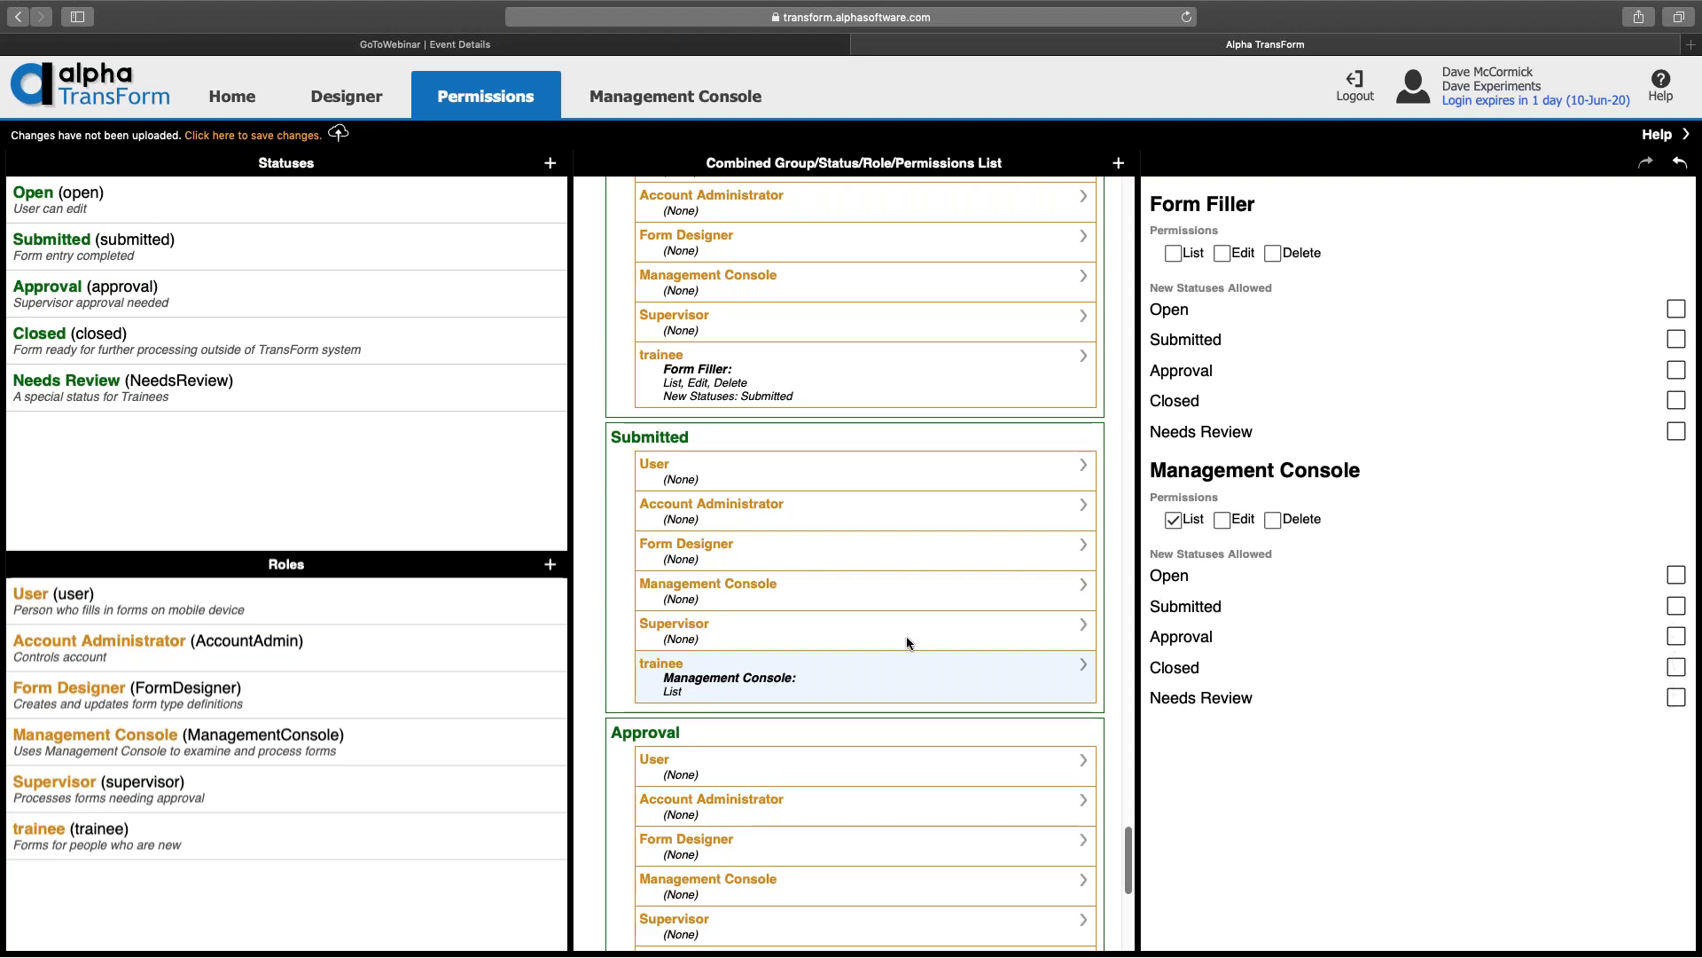
Step: Review TrainingGroup's create and browse roles and the trainee permissions under its Open and Submitted statuses
{"action": "scroll", "coordinate": [904, 635], "scroll_direction": "down", "scroll_amount": 5}
{"action": "scroll", "coordinate": [901, 631], "scroll_direction": "down", "scroll_amount": 10}
{"action": "scroll", "coordinate": [901, 631], "scroll_direction": "up", "scroll_amount": 3}
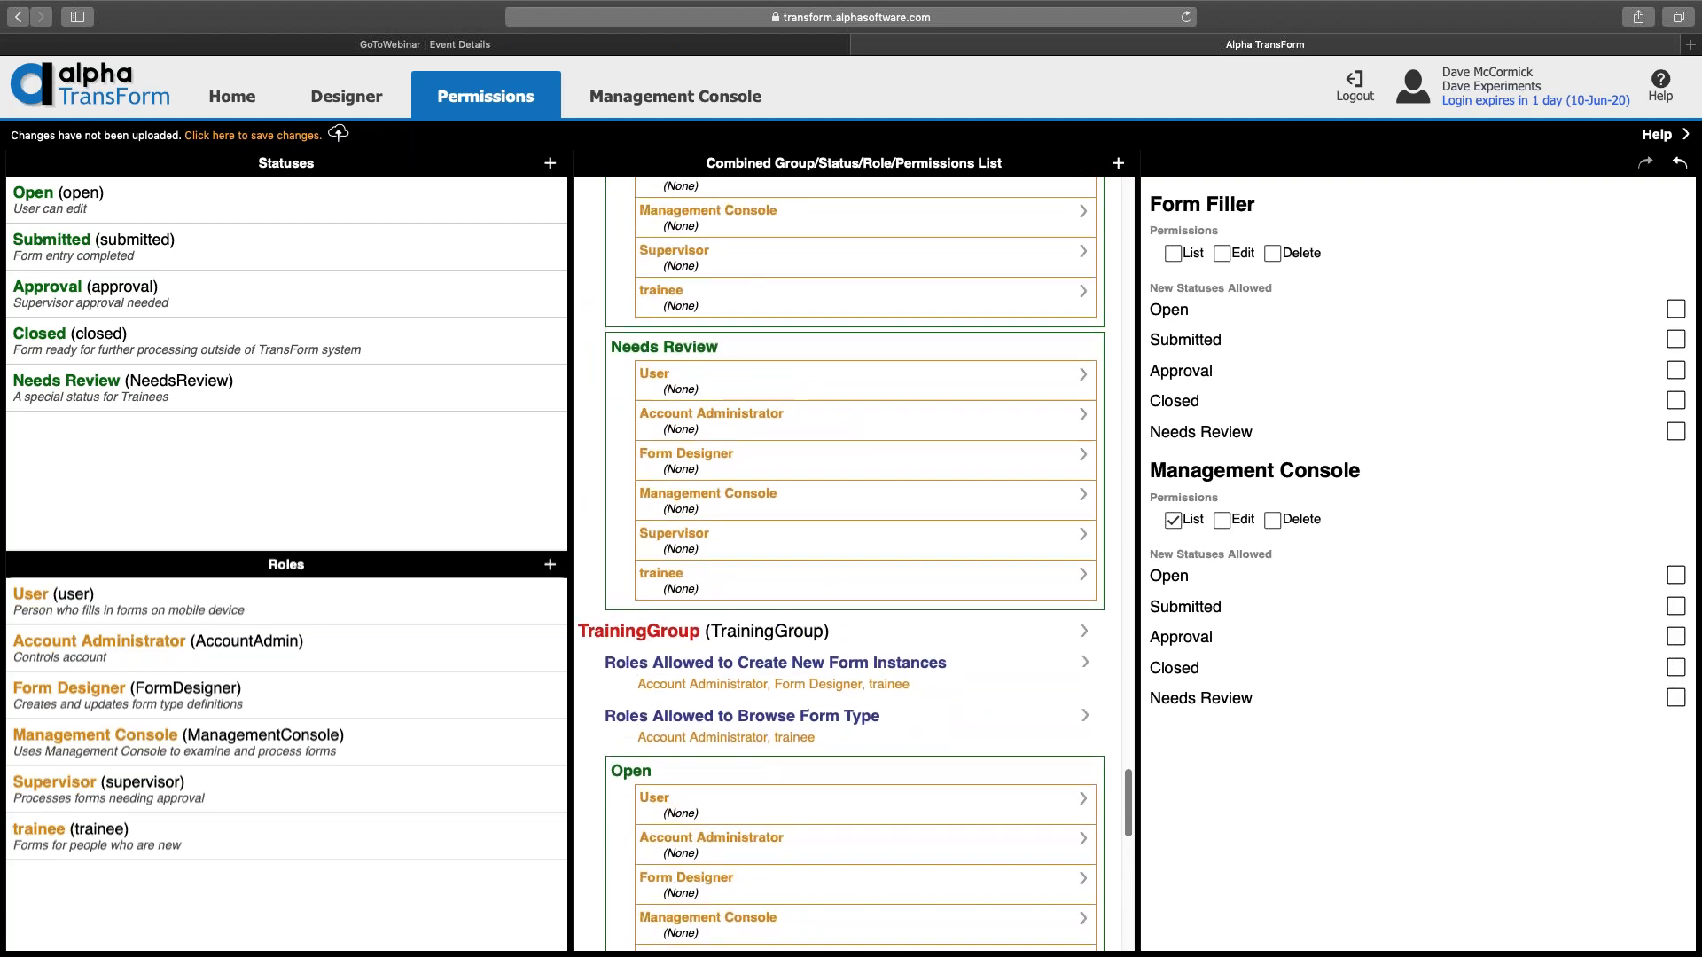
{"action": "scroll", "coordinate": [867, 523], "scroll_direction": "down", "scroll_amount": 3}
{"action": "left_click", "coordinate": [879, 536]}
{"action": "left_click", "coordinate": [869, 812]}
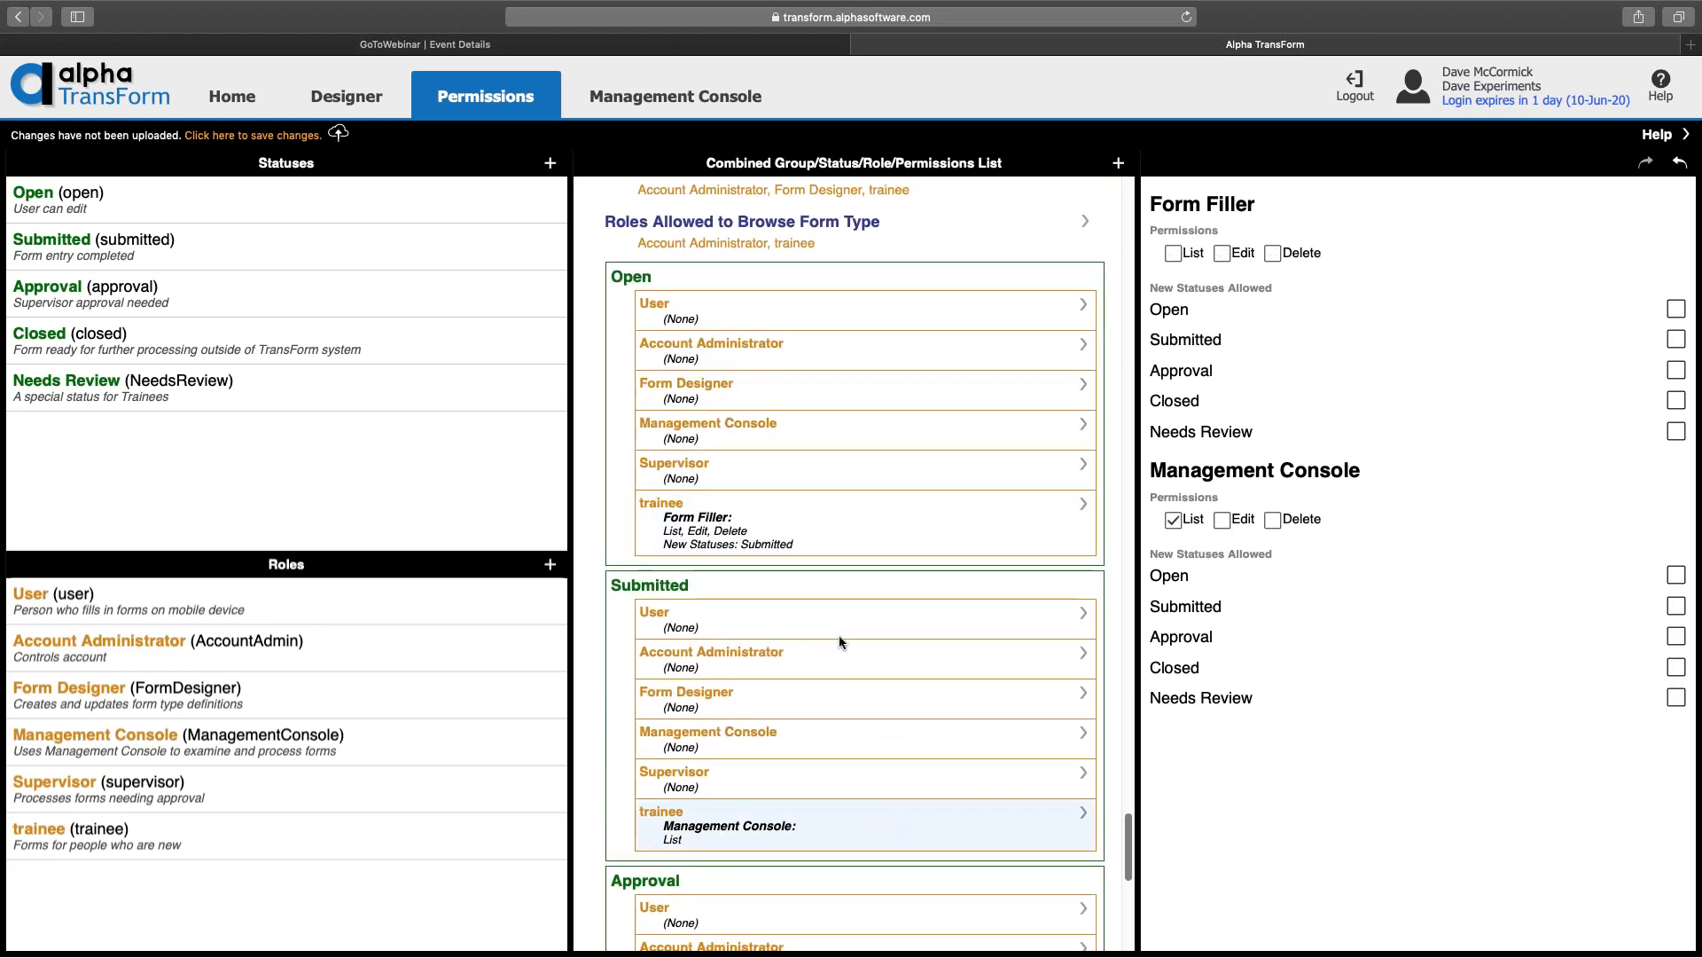
{"action": "scroll", "coordinate": [849, 553], "scroll_direction": "down", "scroll_amount": 11}
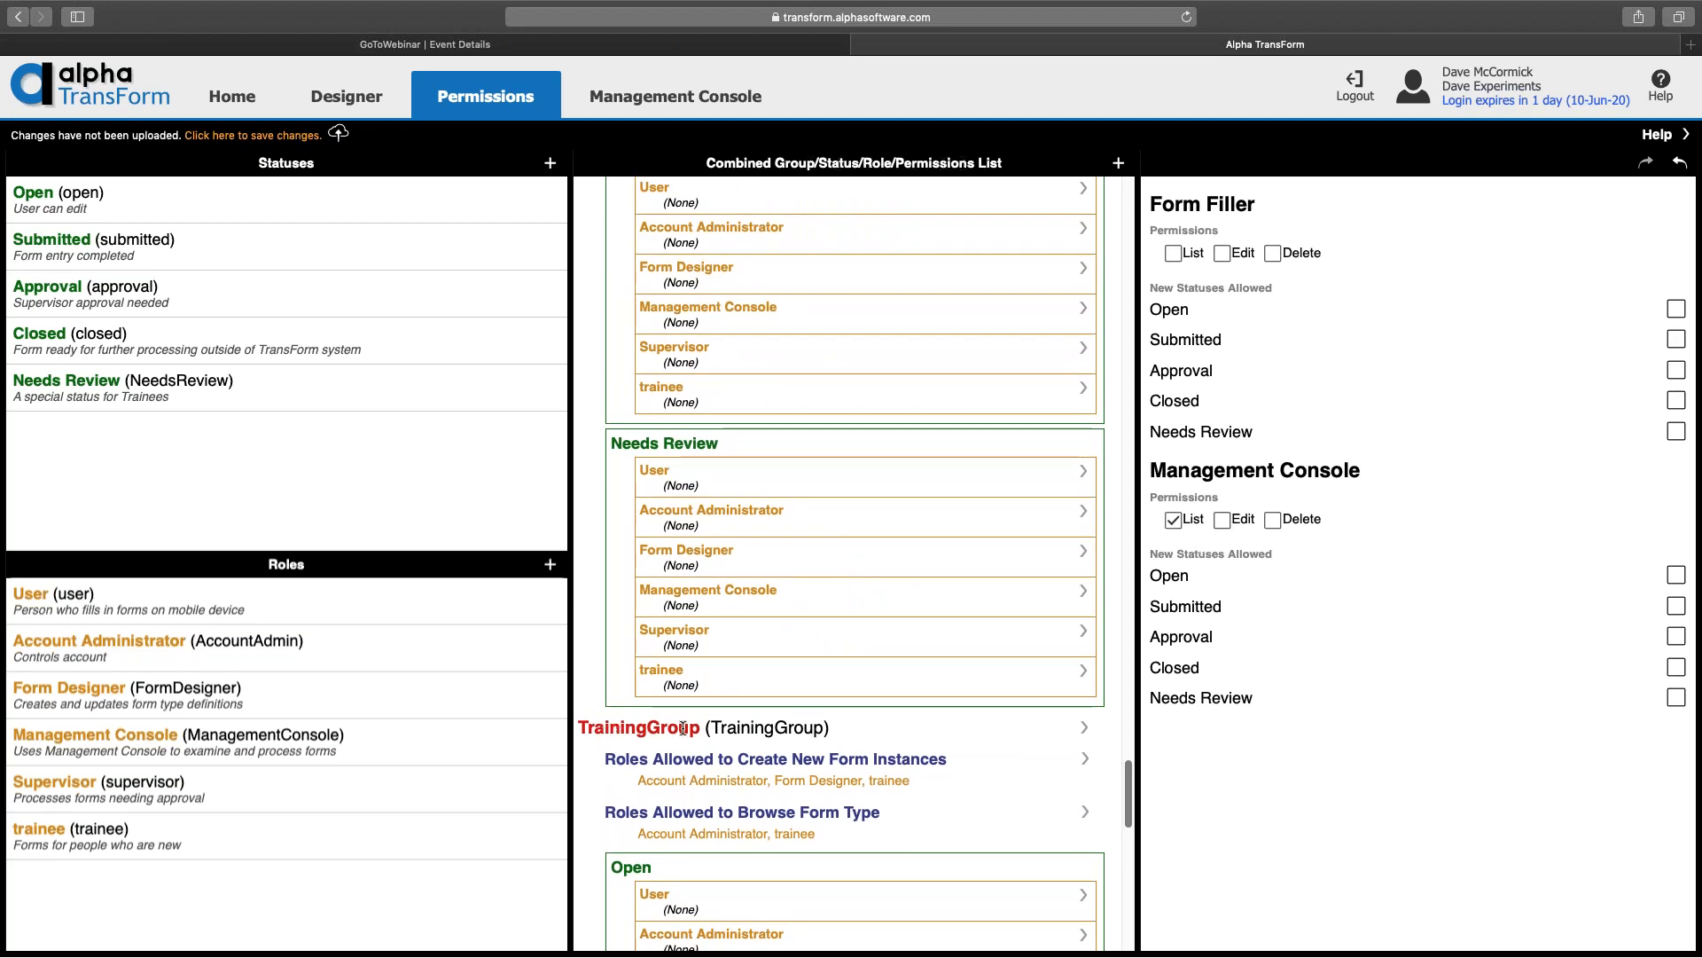
{"action": "scroll", "coordinate": [740, 307], "scroll_direction": "down", "scroll_amount": 7}
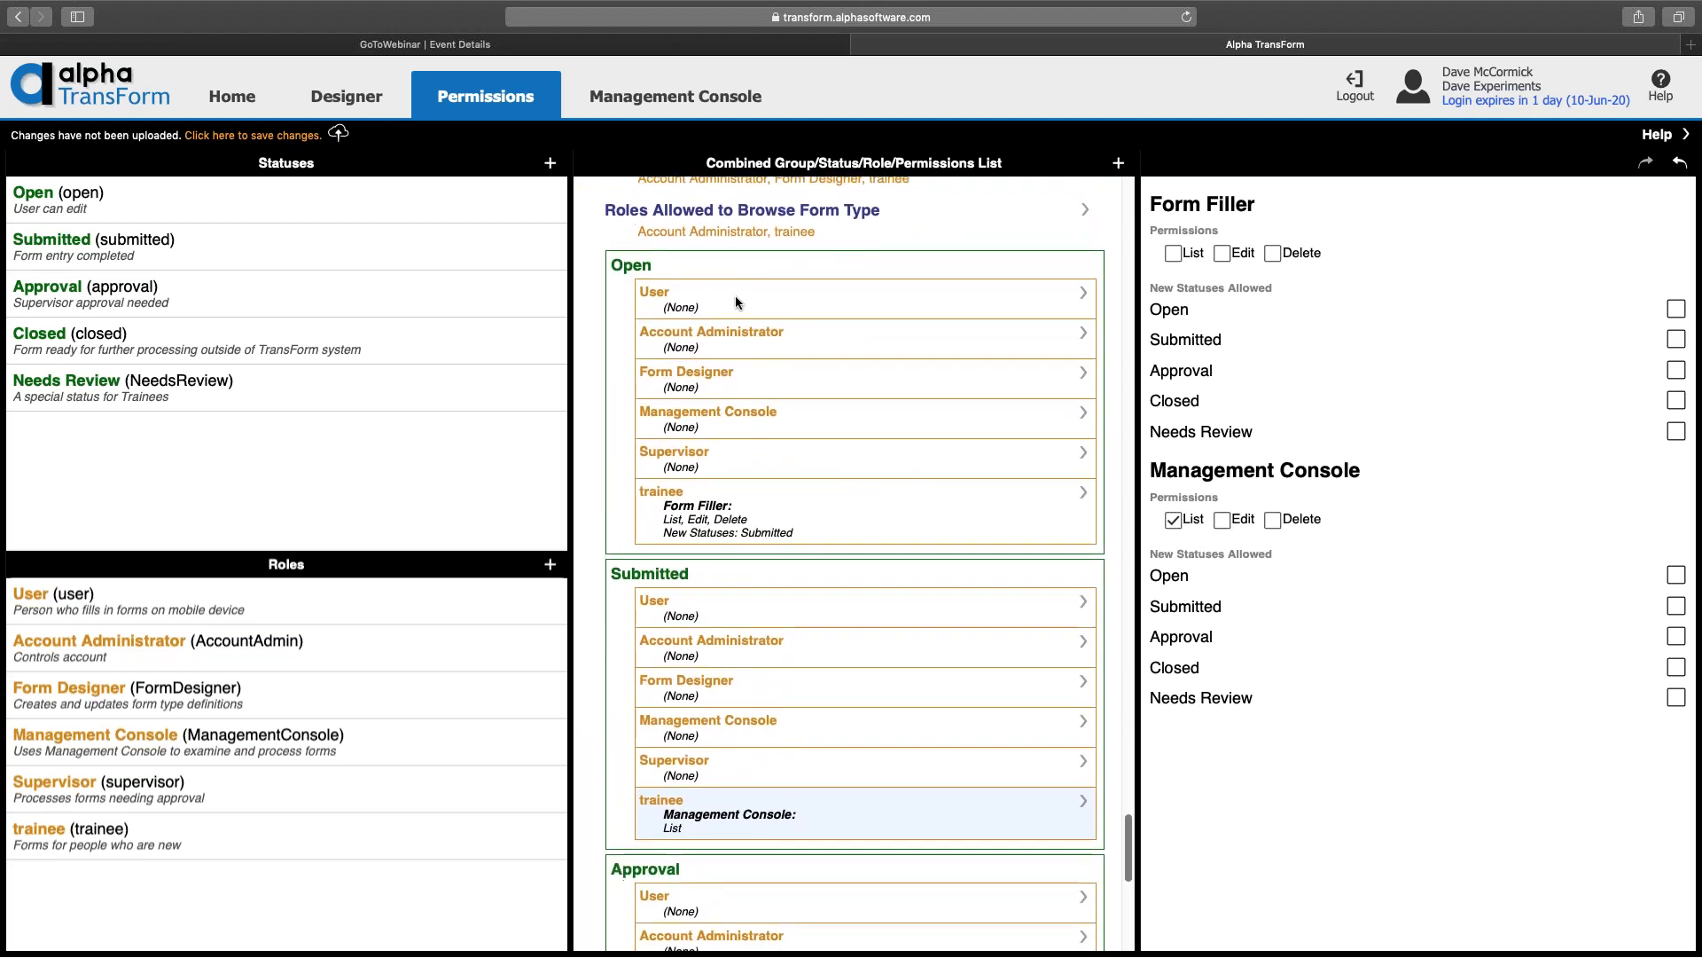
{"action": "scroll", "coordinate": [736, 298], "scroll_direction": "up", "scroll_amount": 1}
{"action": "scroll", "coordinate": [736, 302], "scroll_direction": "down", "scroll_amount": 1}
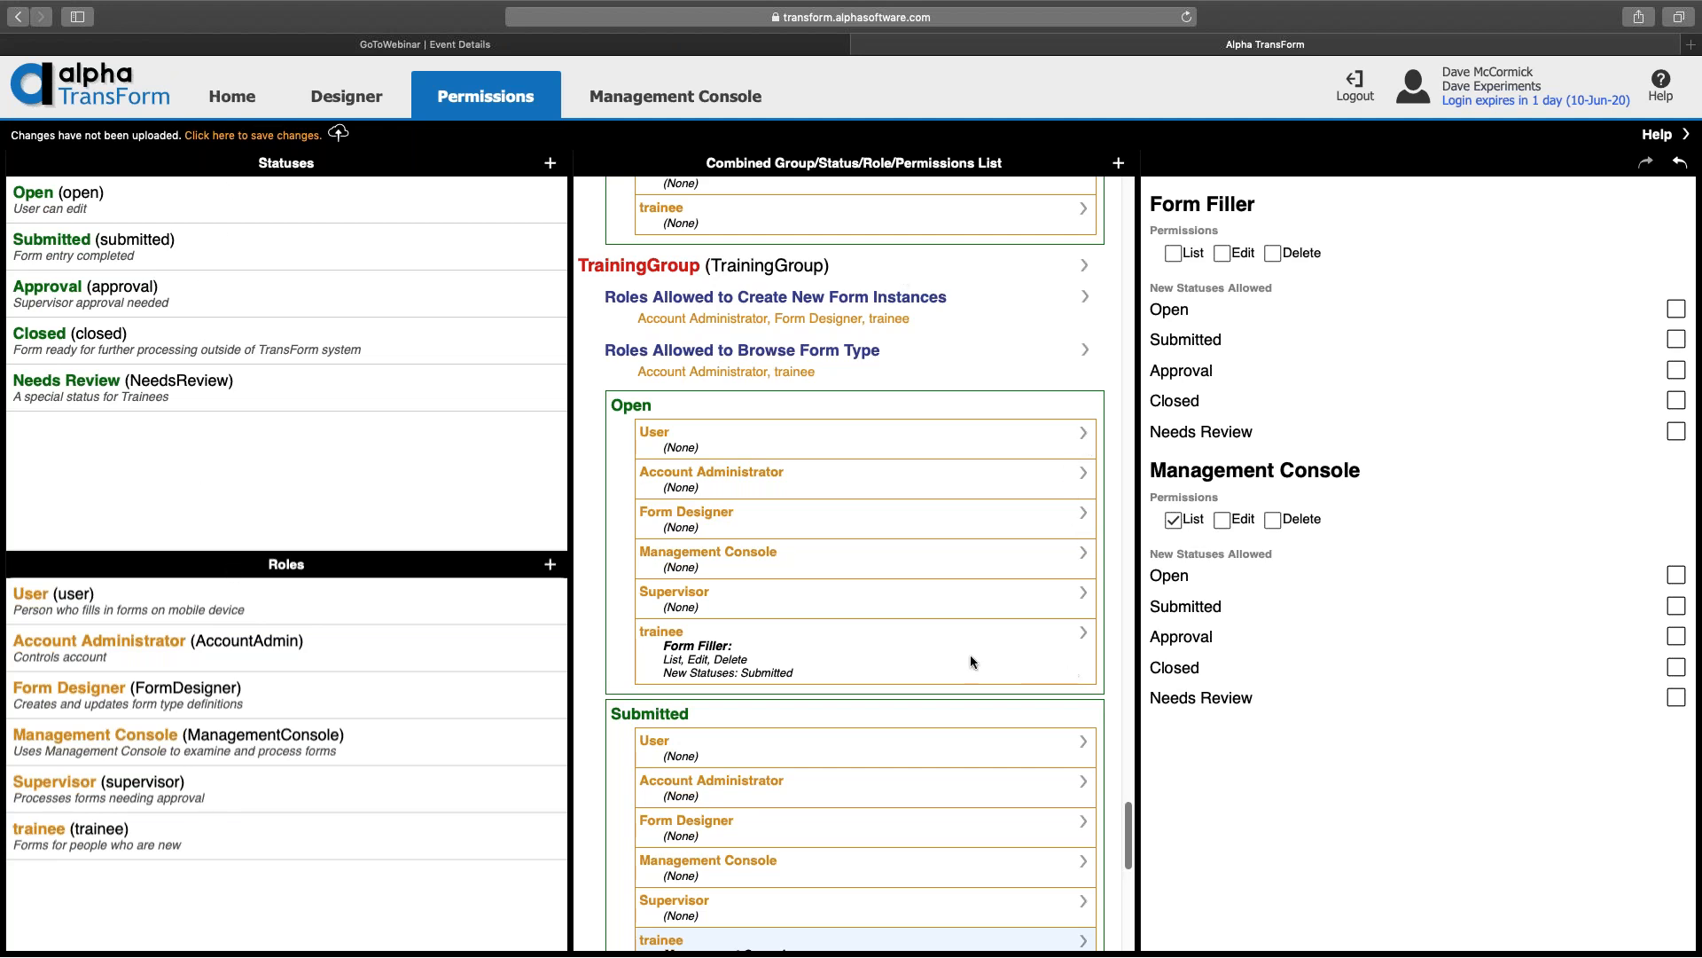
{"action": "scroll", "coordinate": [981, 723], "scroll_direction": "down", "scroll_amount": 3}
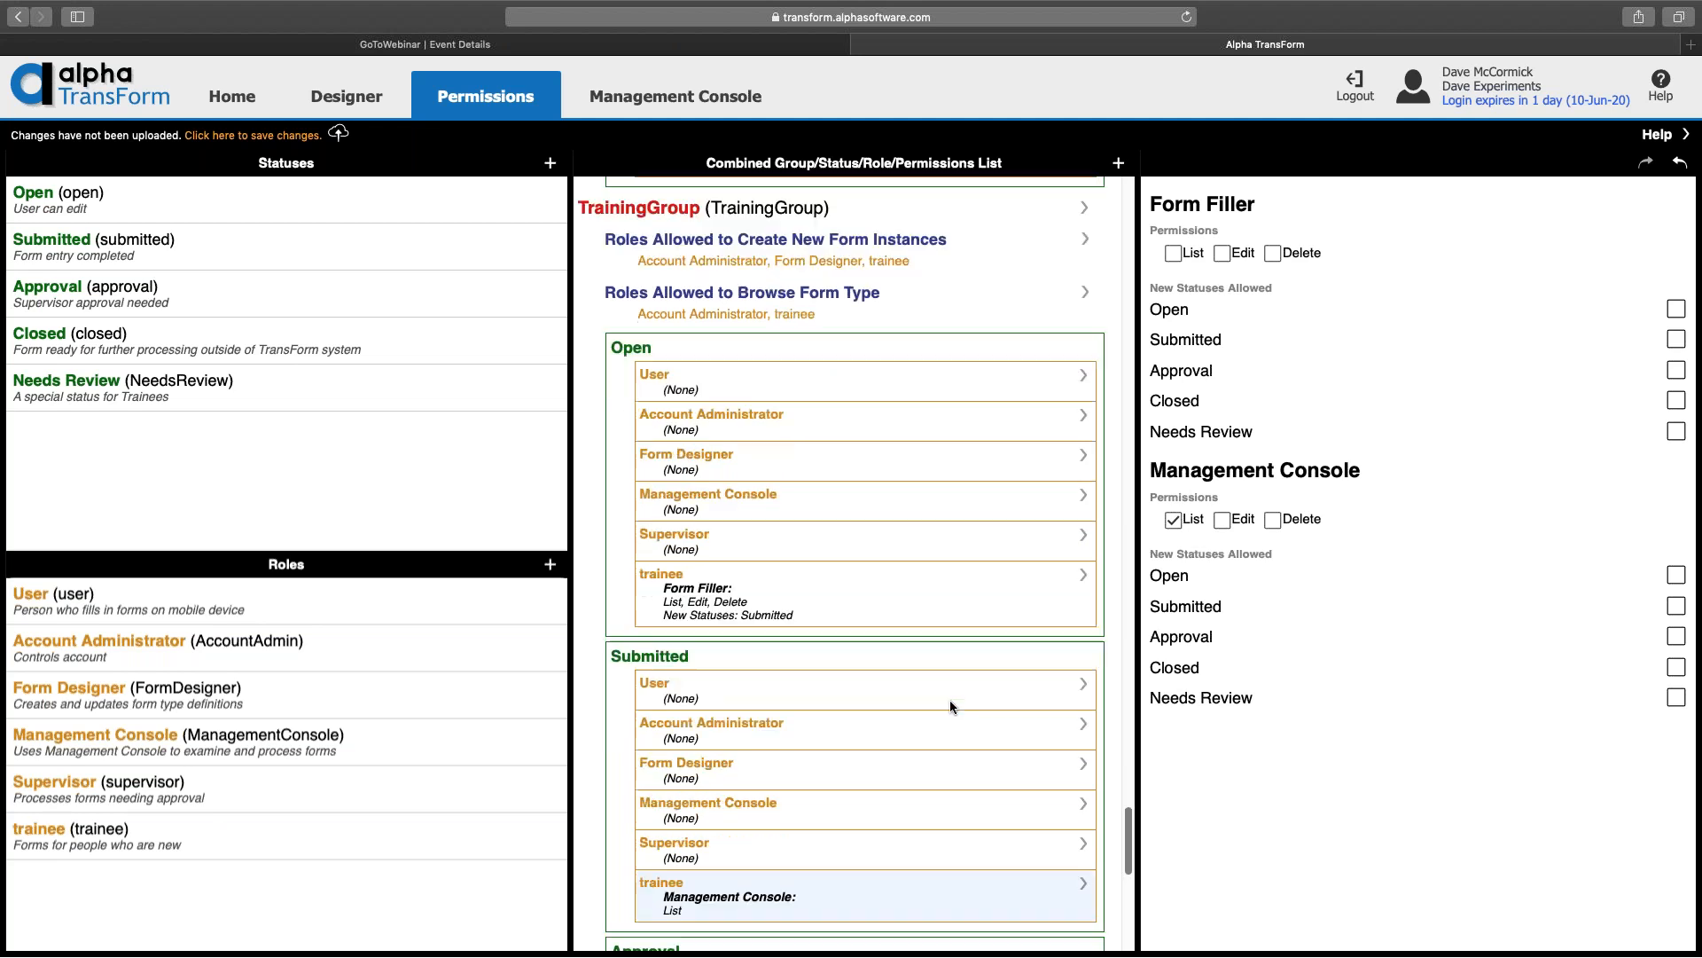
{"action": "scroll", "coordinate": [950, 700], "scroll_direction": "up", "scroll_amount": 3}
{"action": "scroll", "coordinate": [950, 707], "scroll_direction": "up", "scroll_amount": 2}
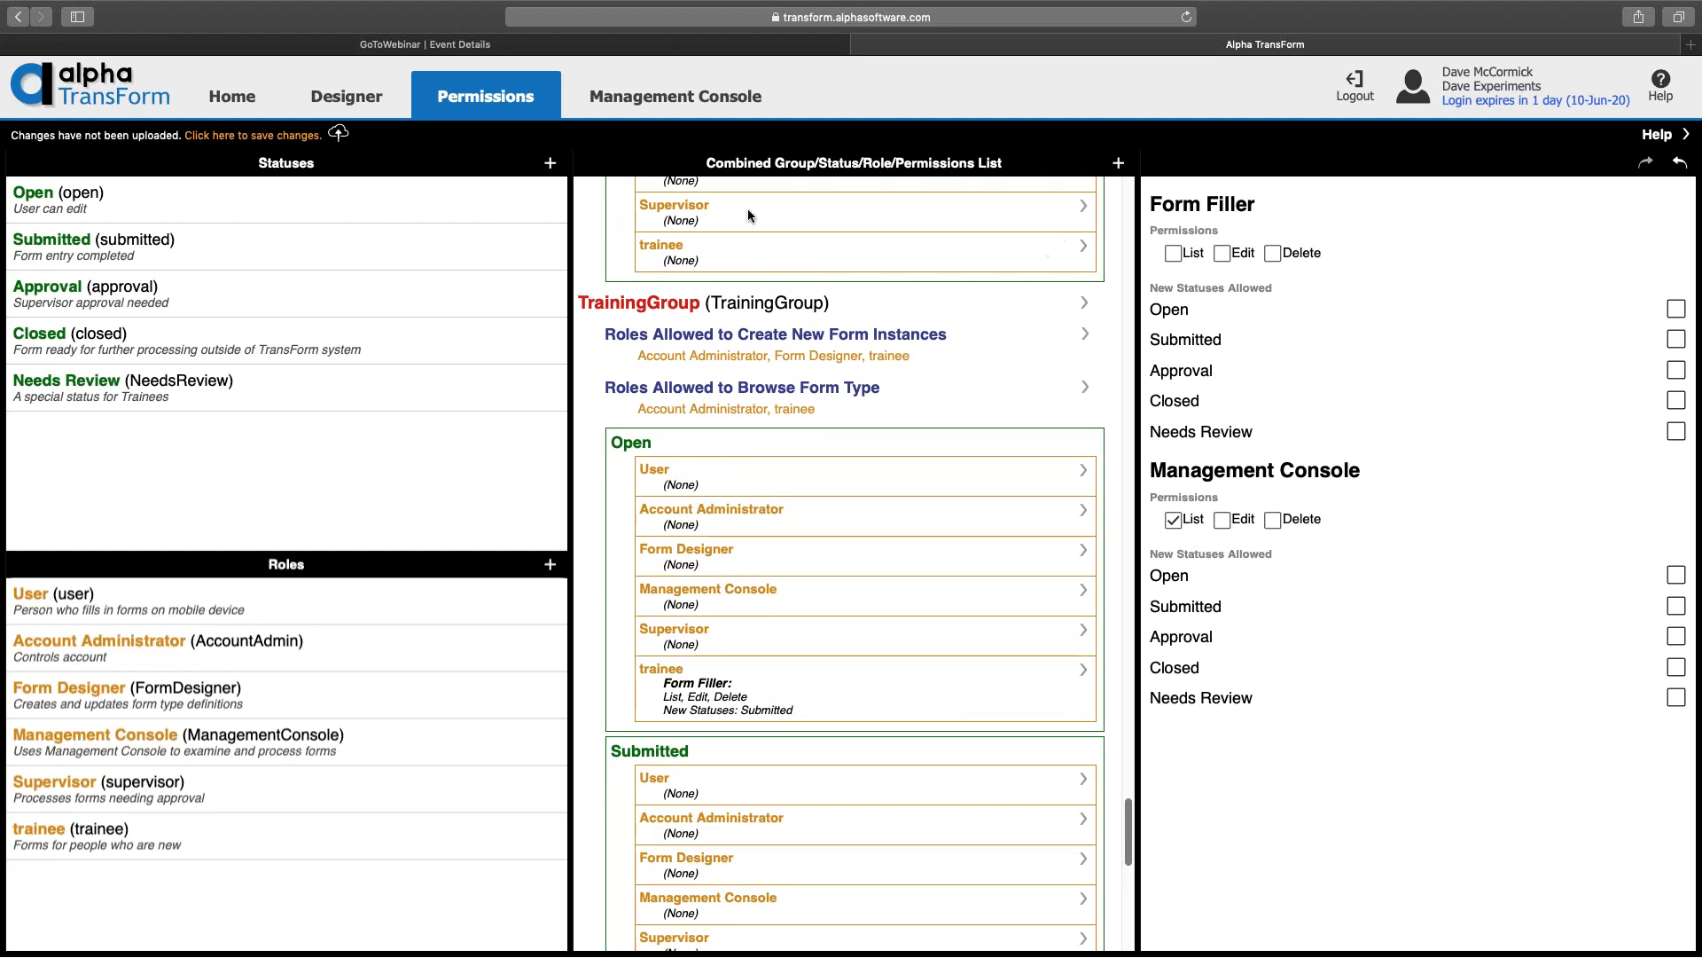
Step: Save the TrainingGroup role and status permissions to the server and acknowledge the upload
{"action": "left_click", "coordinate": [279, 140]}
{"action": "left_click", "coordinate": [863, 227]}
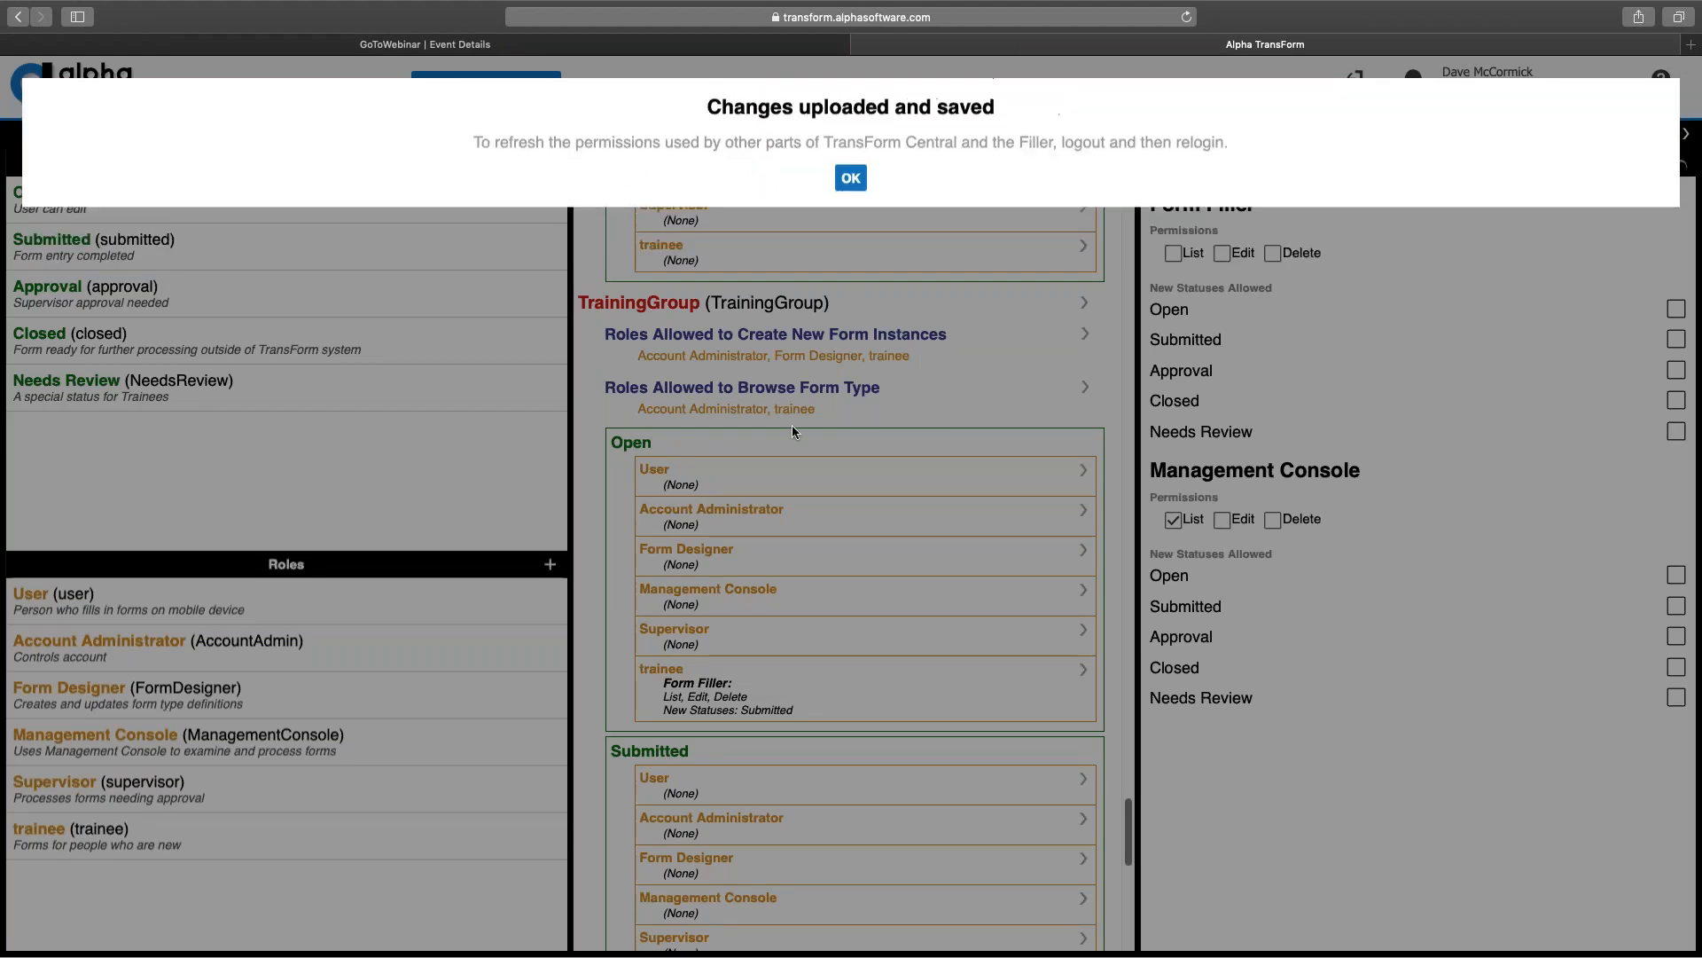
{"action": "left_click", "coordinate": [851, 177]}
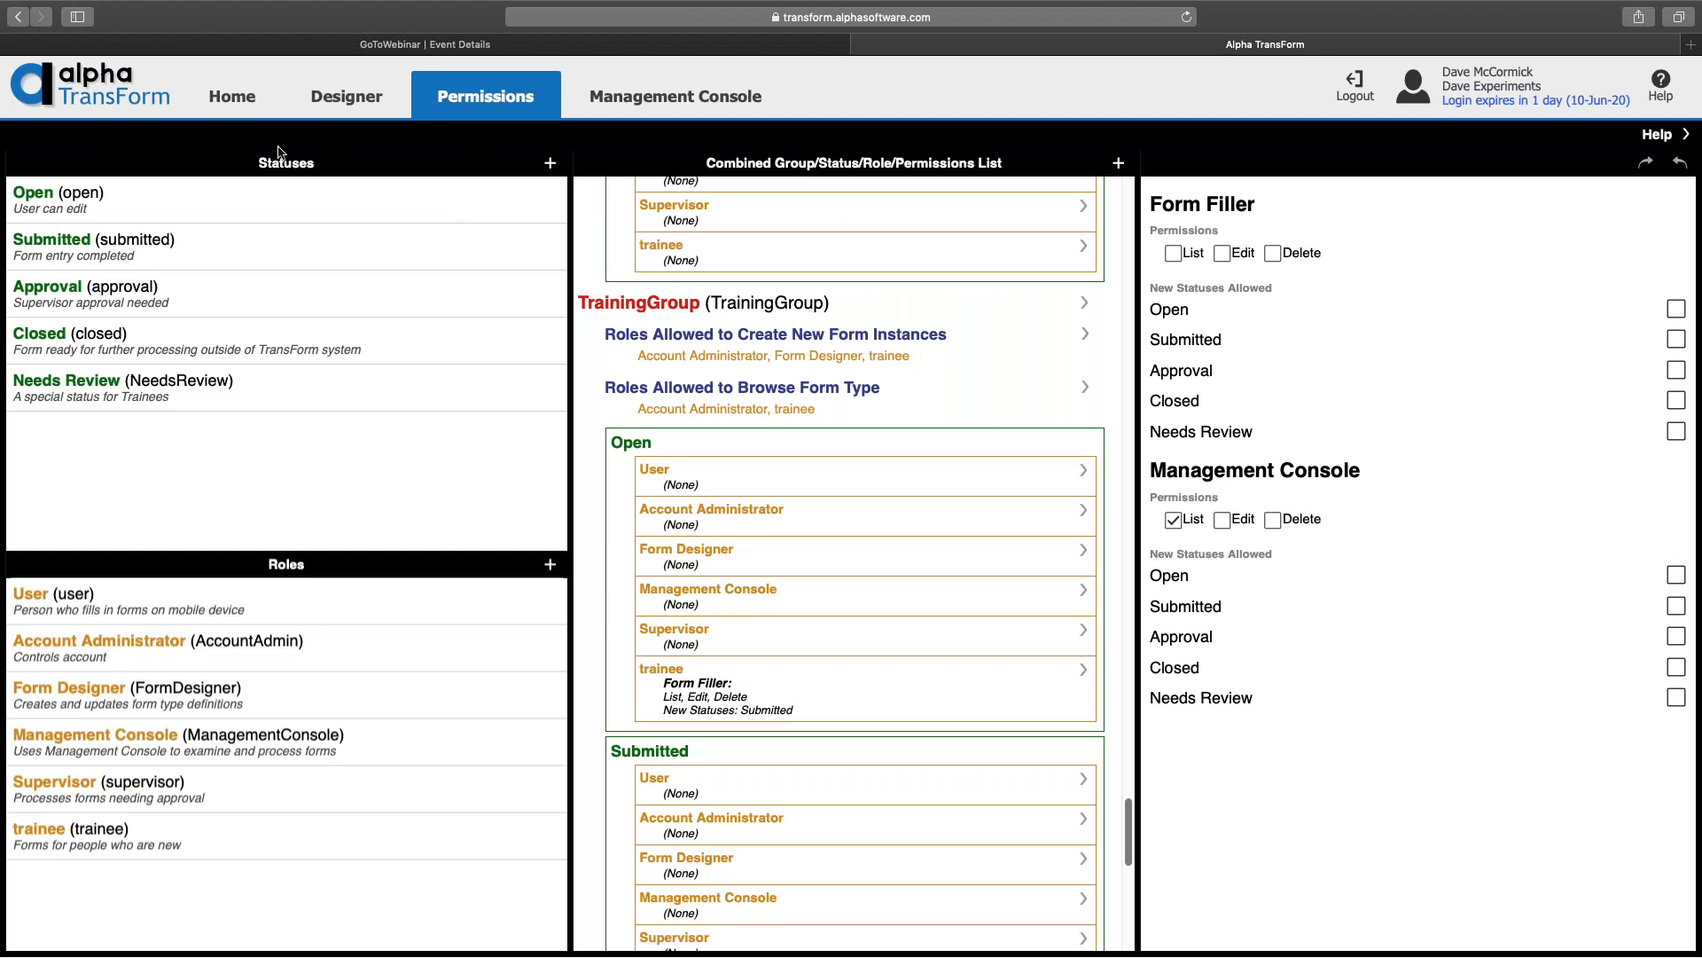
Step: Assign the Training status/role permissions group to the permissions2 form type in the Designer and save the selection
{"action": "left_click", "coordinate": [352, 99]}
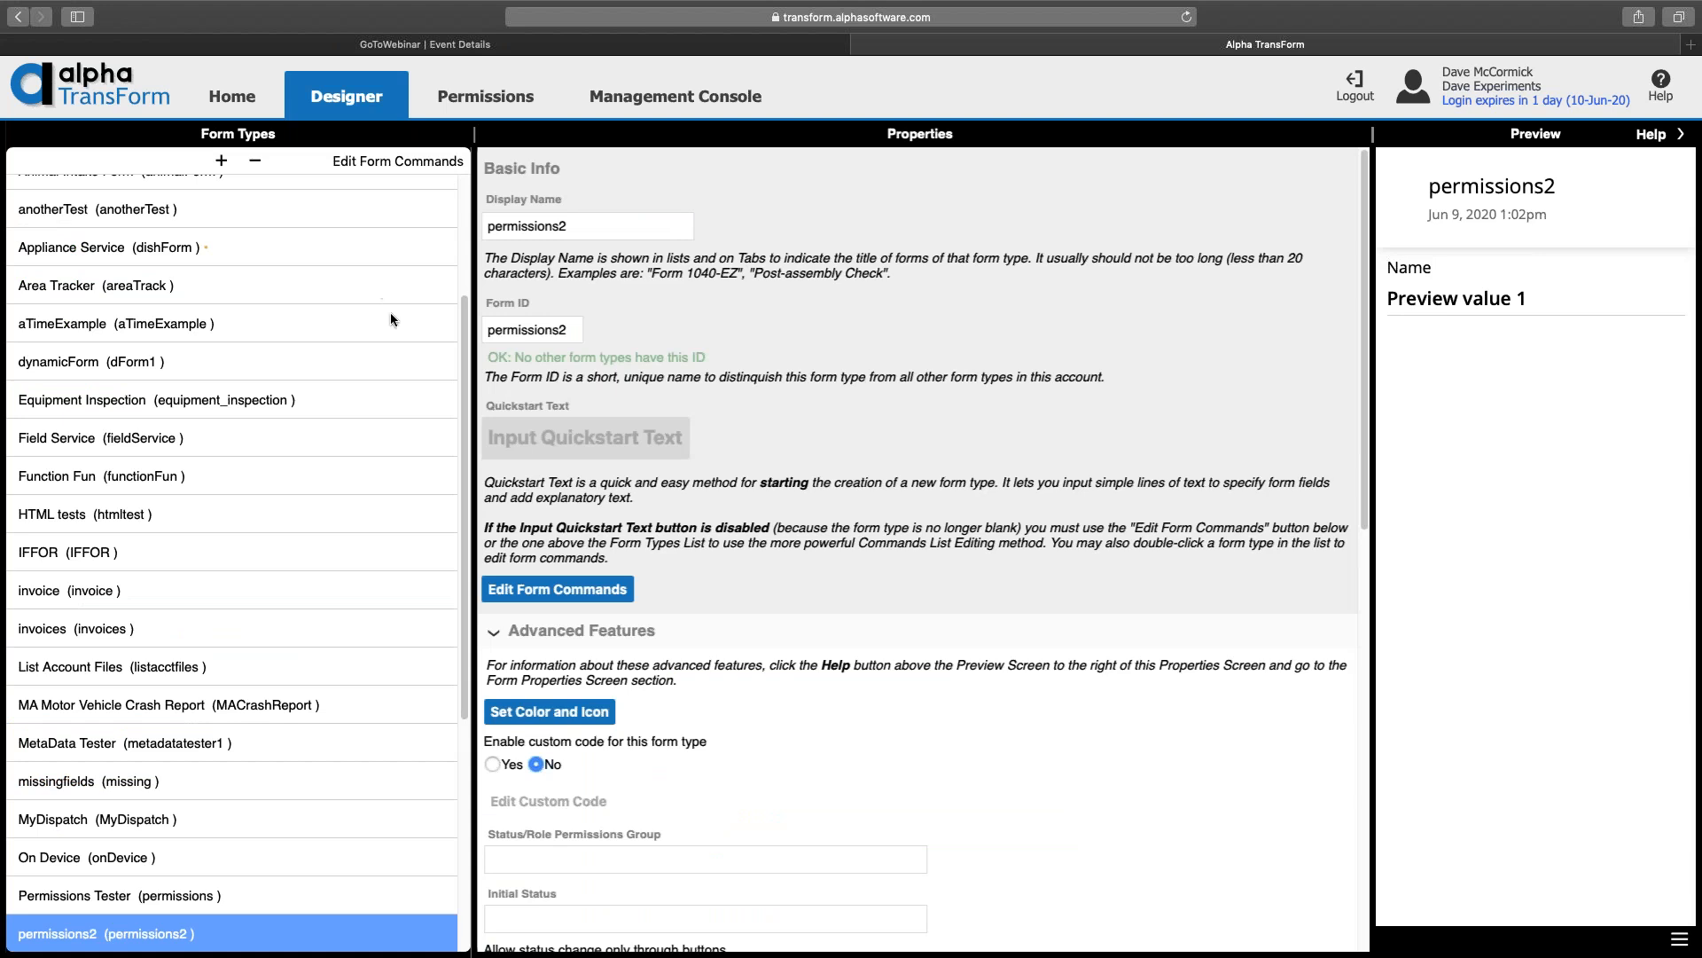
{"action": "scroll", "coordinate": [296, 399], "scroll_direction": "down", "scroll_amount": 5}
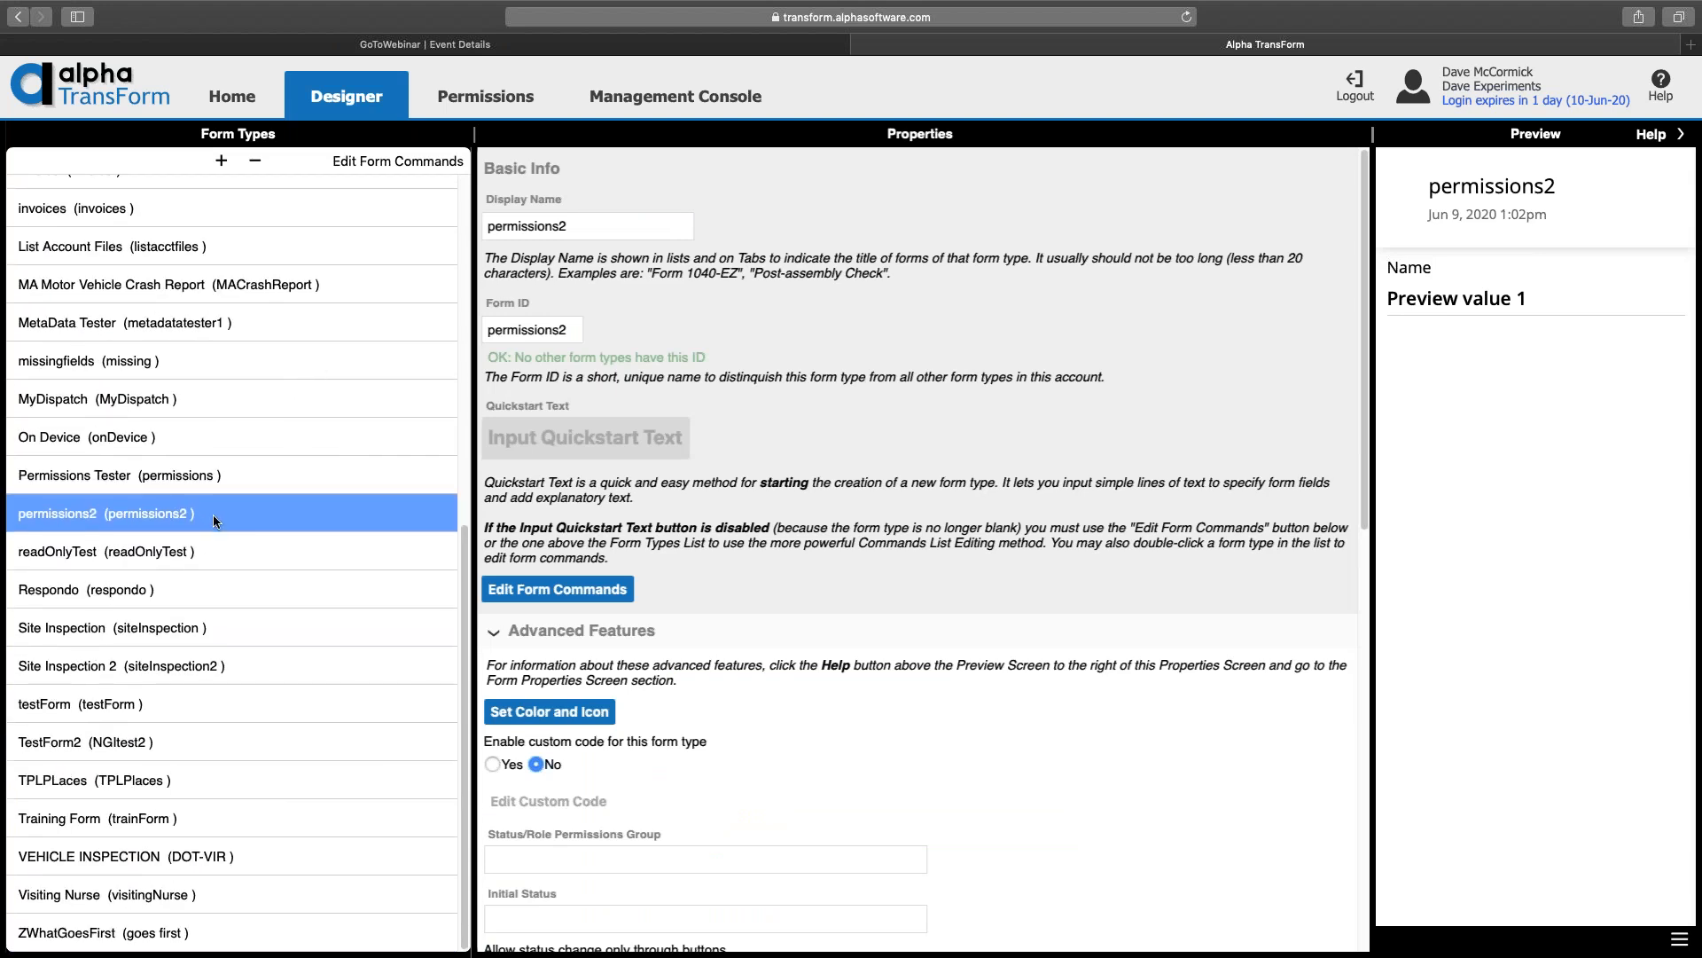
{"action": "scroll", "coordinate": [582, 459], "scroll_direction": "down", "scroll_amount": 5}
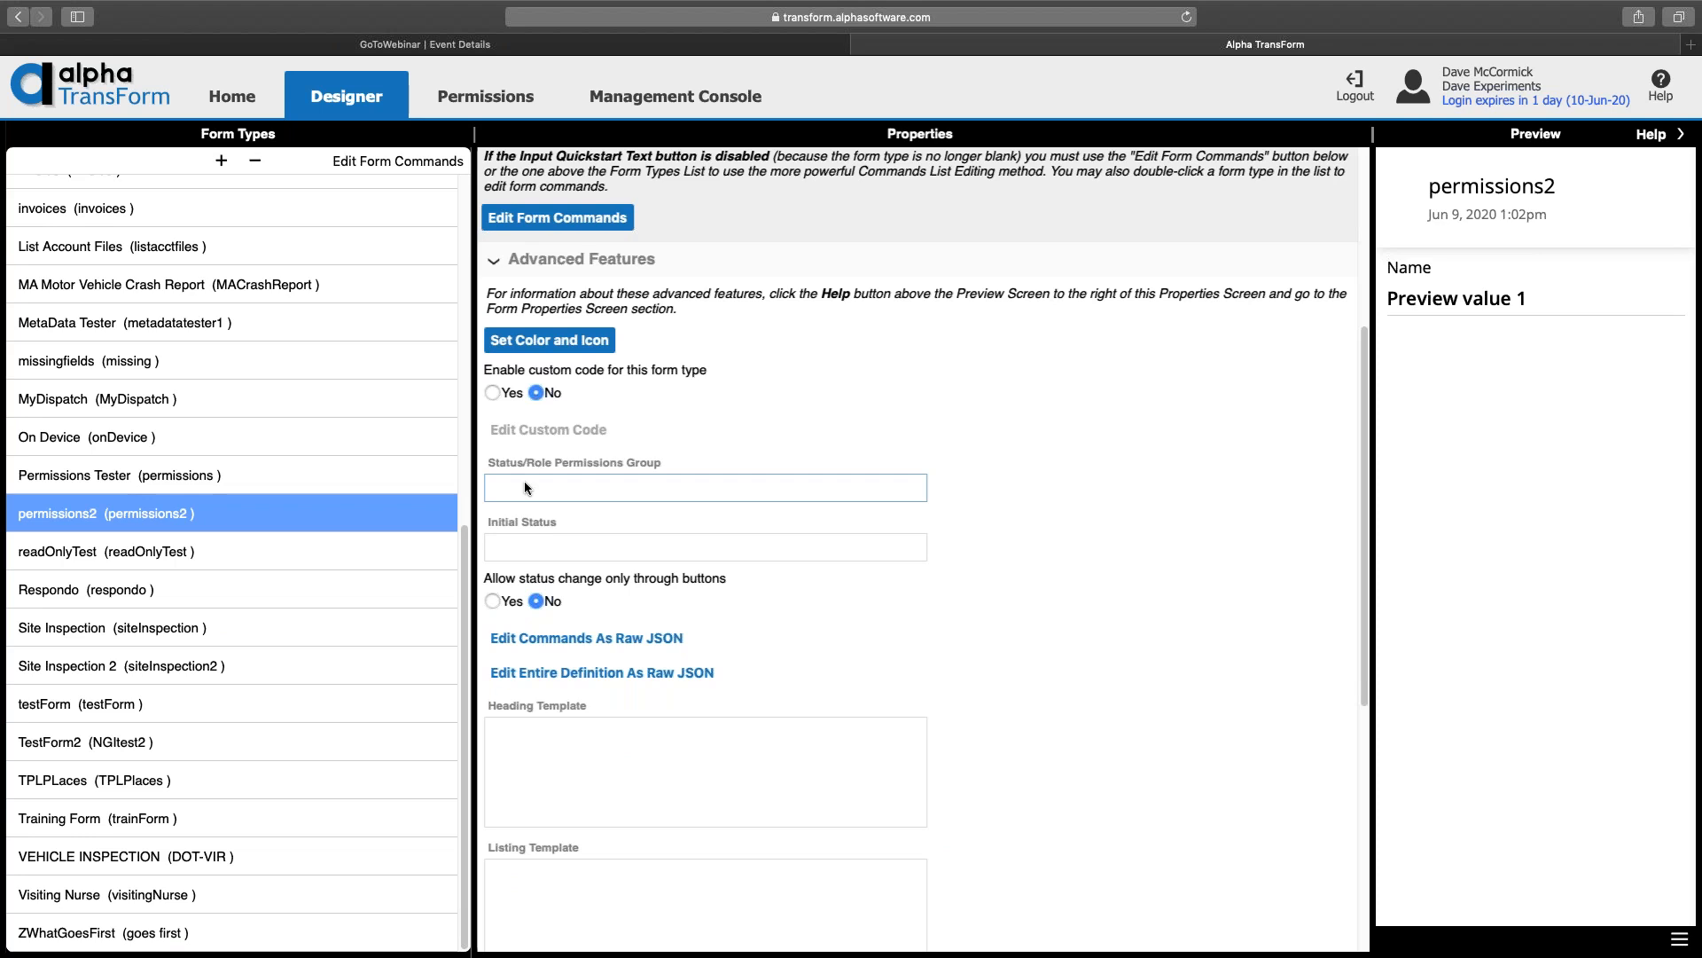
{"action": "left_click", "coordinate": [525, 486]}
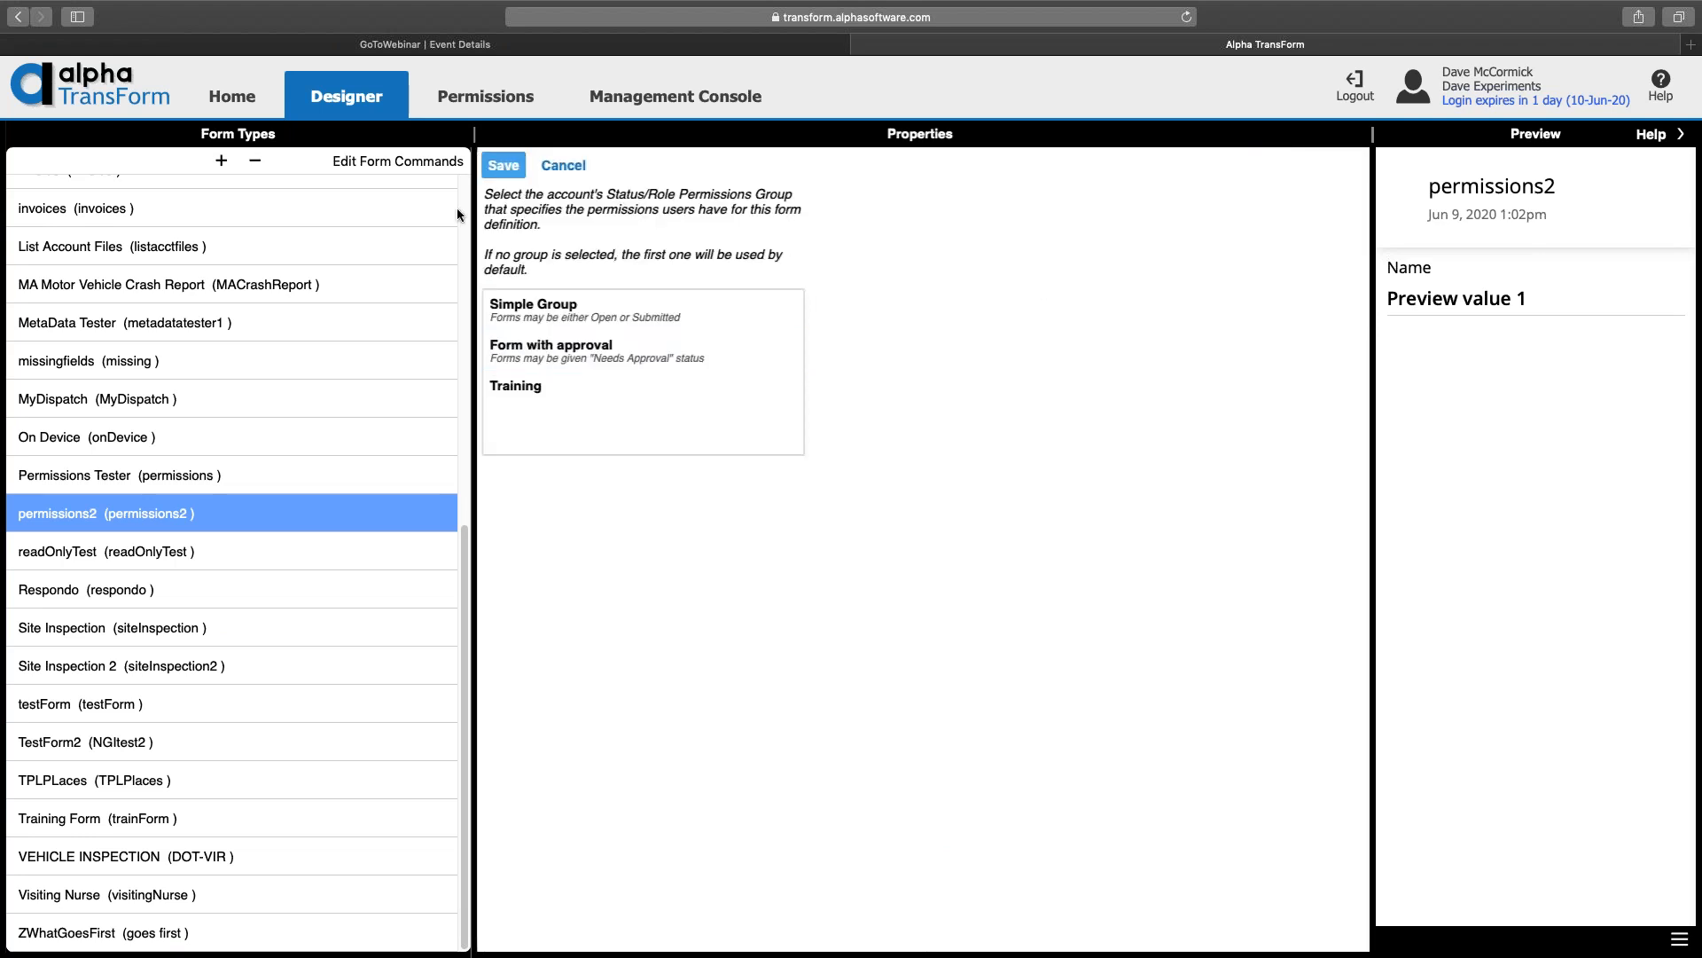
{"action": "left_click", "coordinate": [564, 165]}
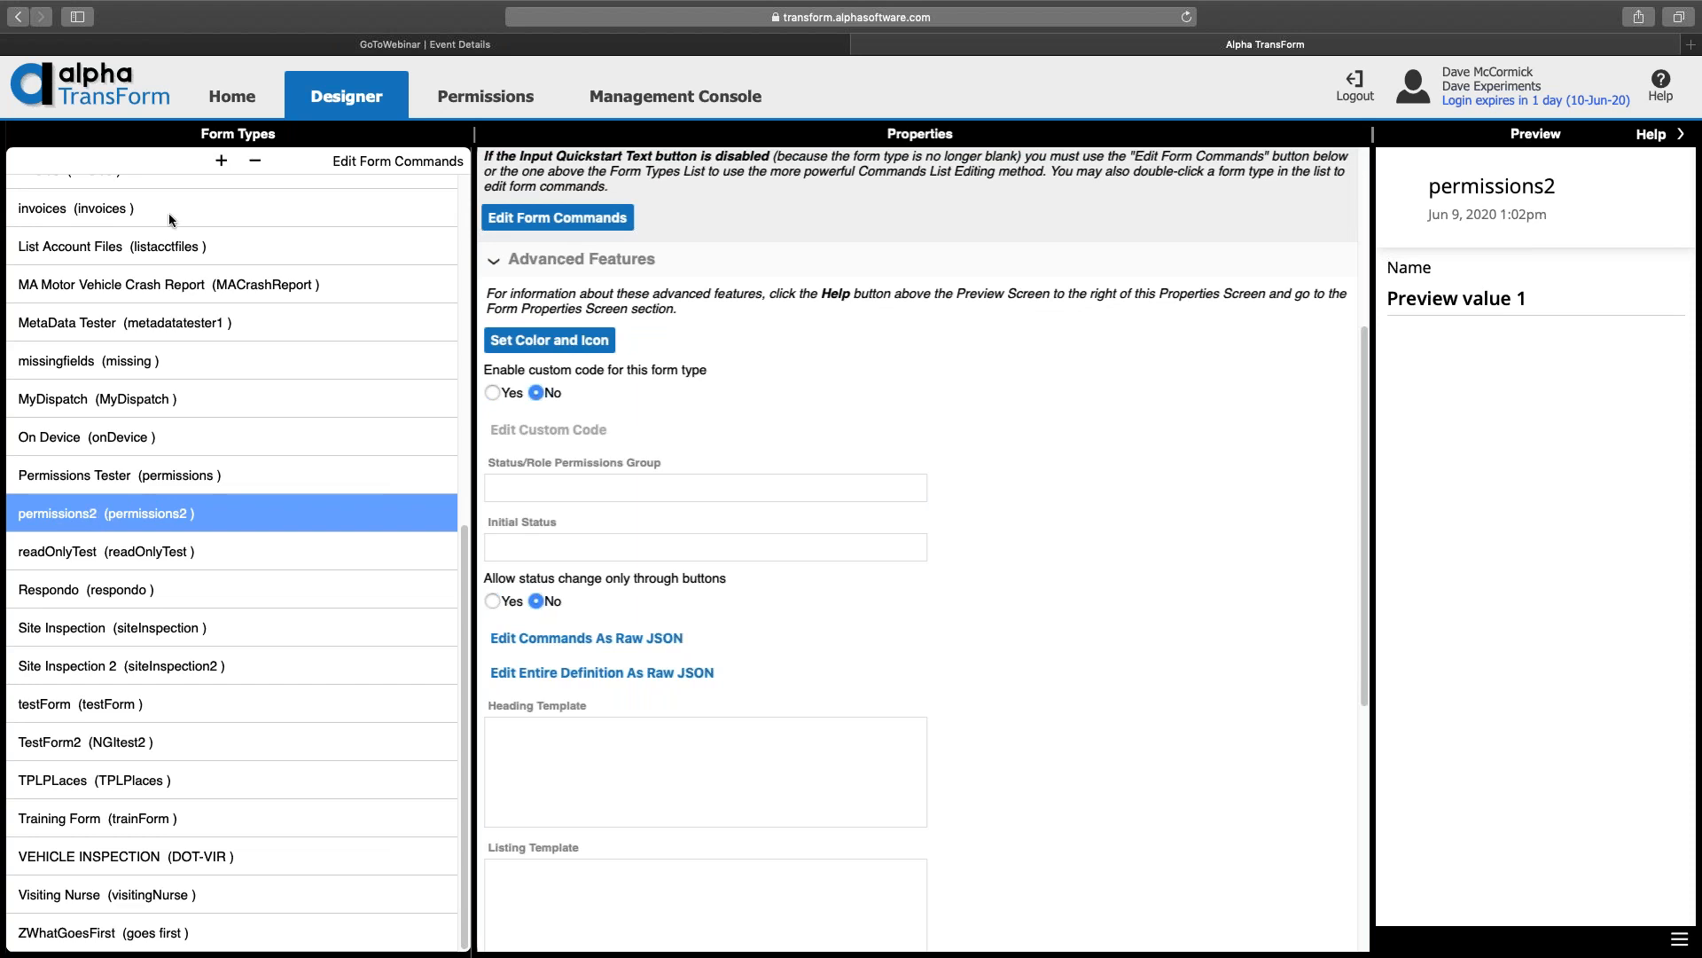
{"action": "scroll", "coordinate": [752, 309], "scroll_direction": "up", "scroll_amount": 5}
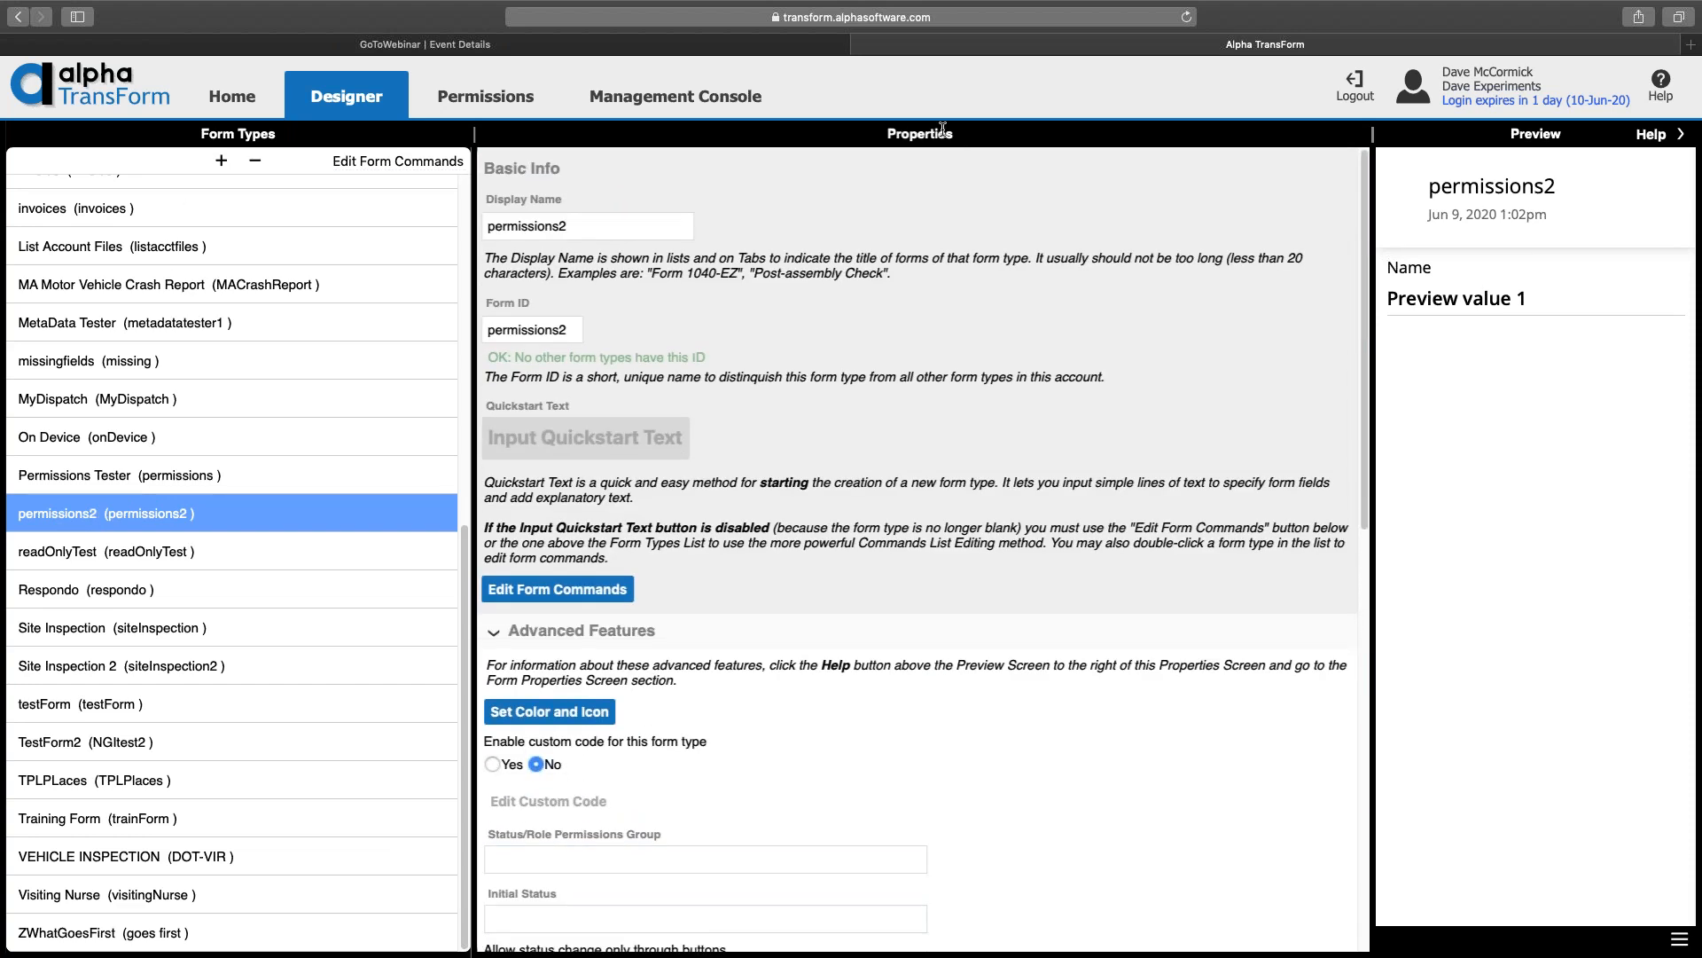
{"action": "scroll", "coordinate": [752, 309], "scroll_direction": "down", "scroll_amount": 6}
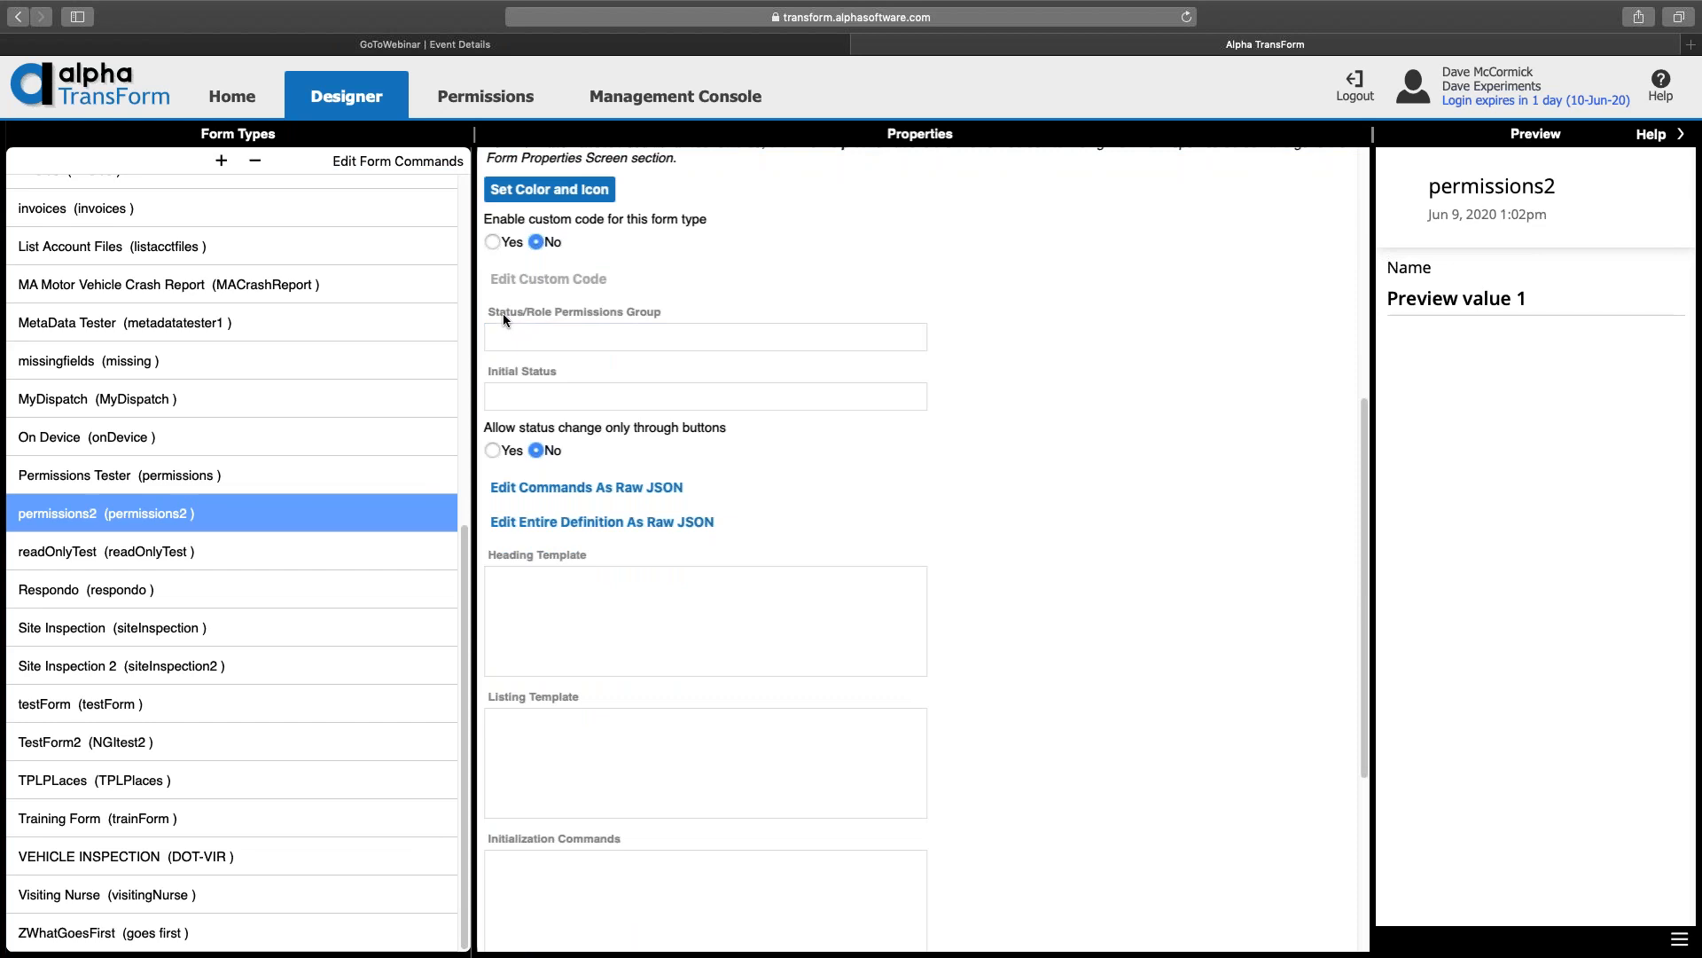
{"action": "left_click", "coordinate": [610, 343]}
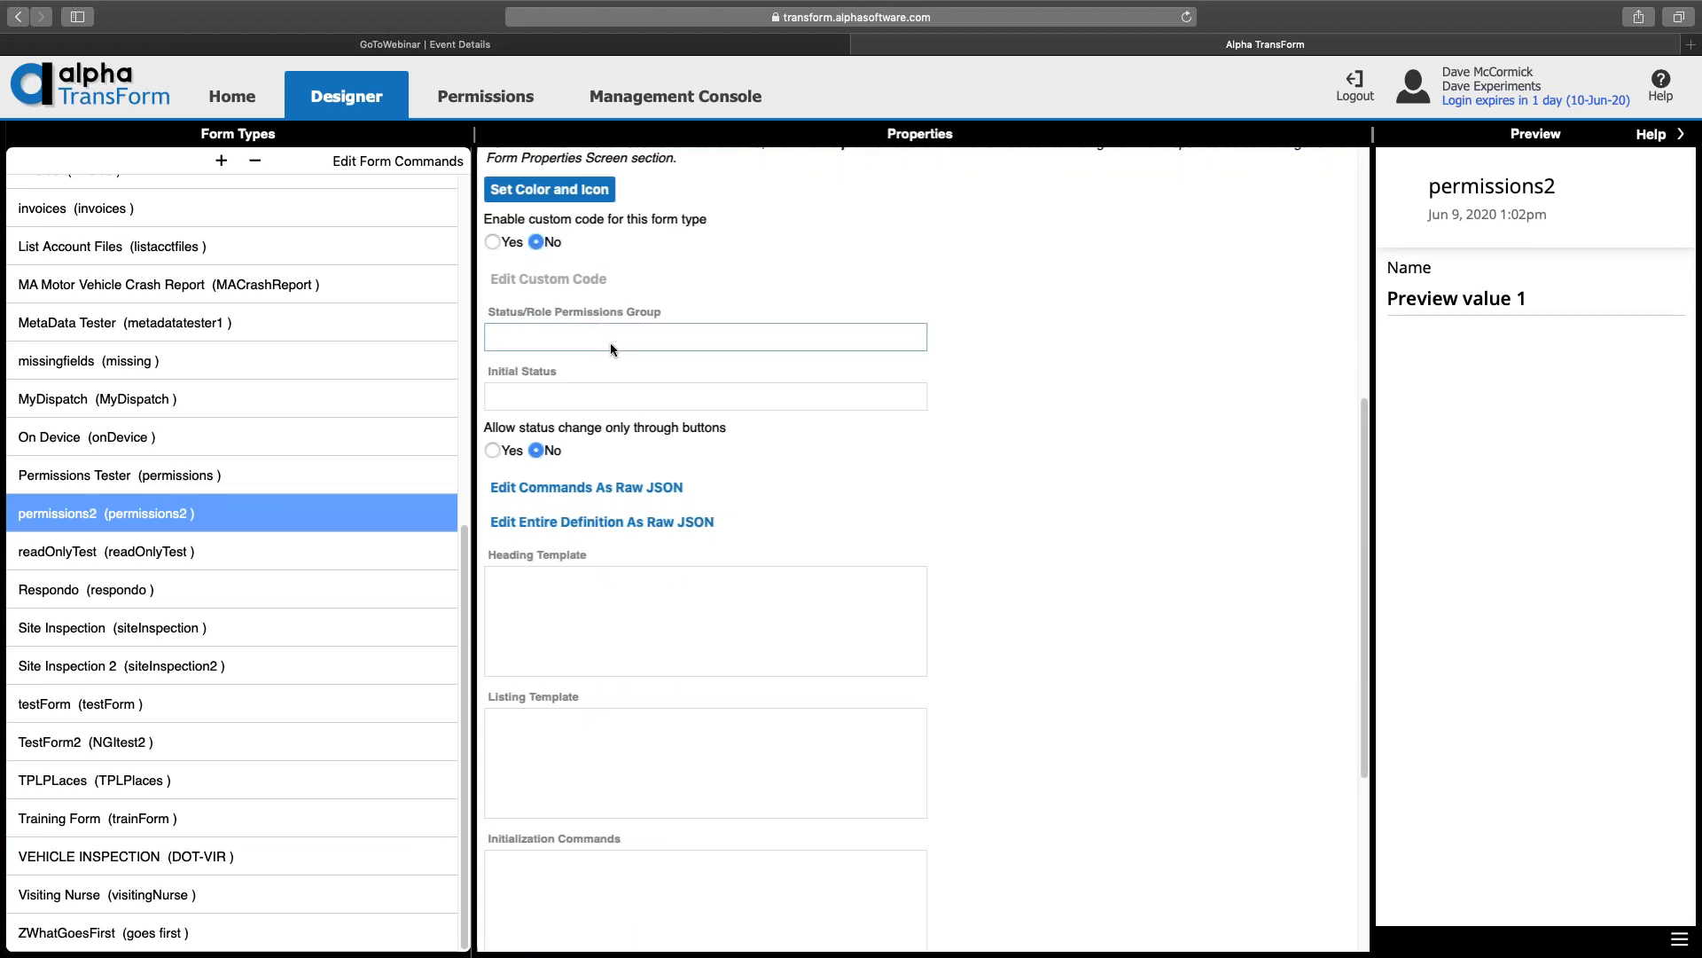
{"action": "left_click", "coordinate": [610, 343]}
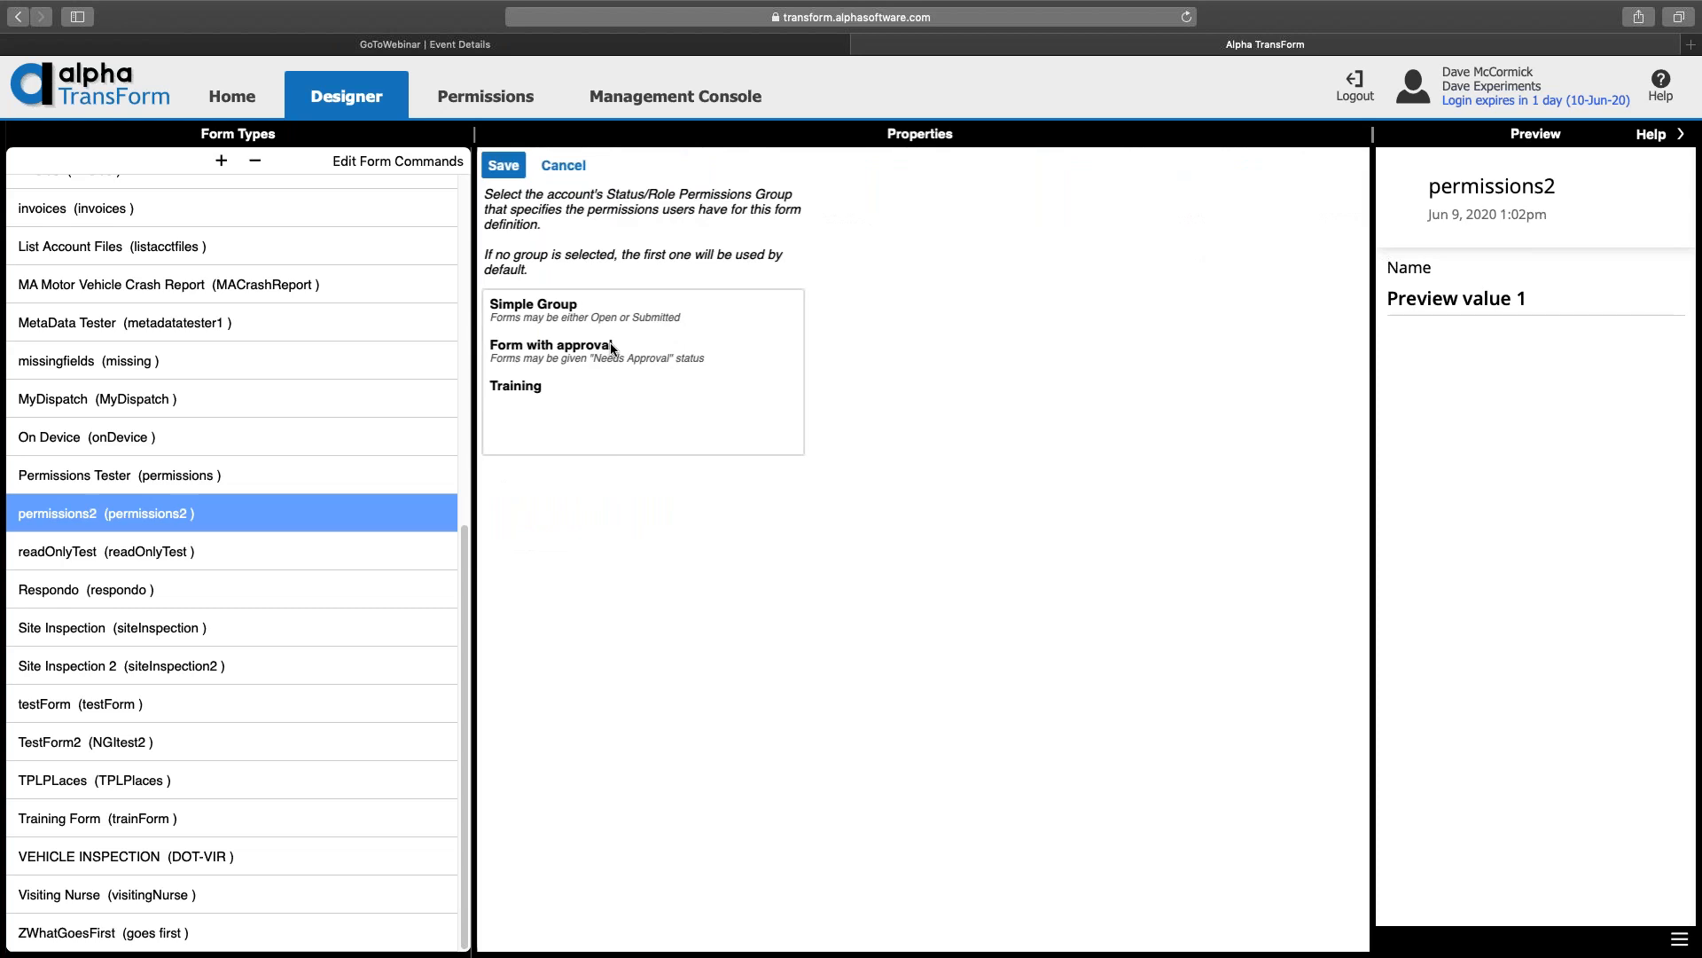
{"action": "left_click", "coordinate": [609, 359]}
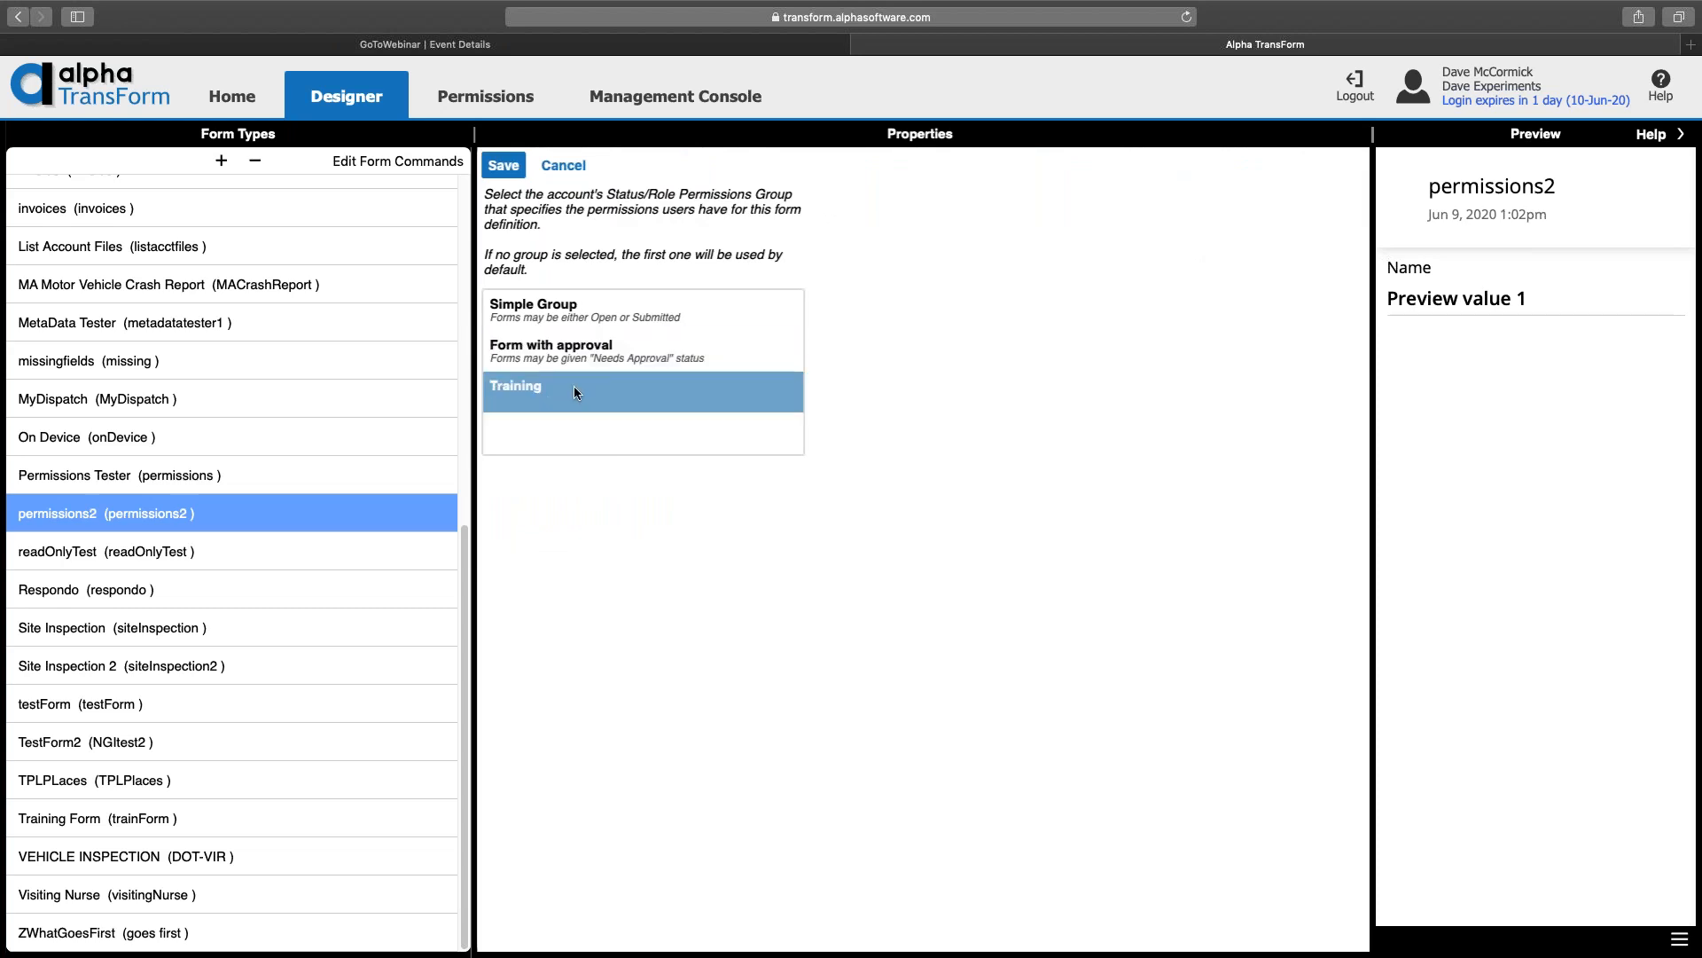
{"action": "left_click", "coordinate": [575, 386]}
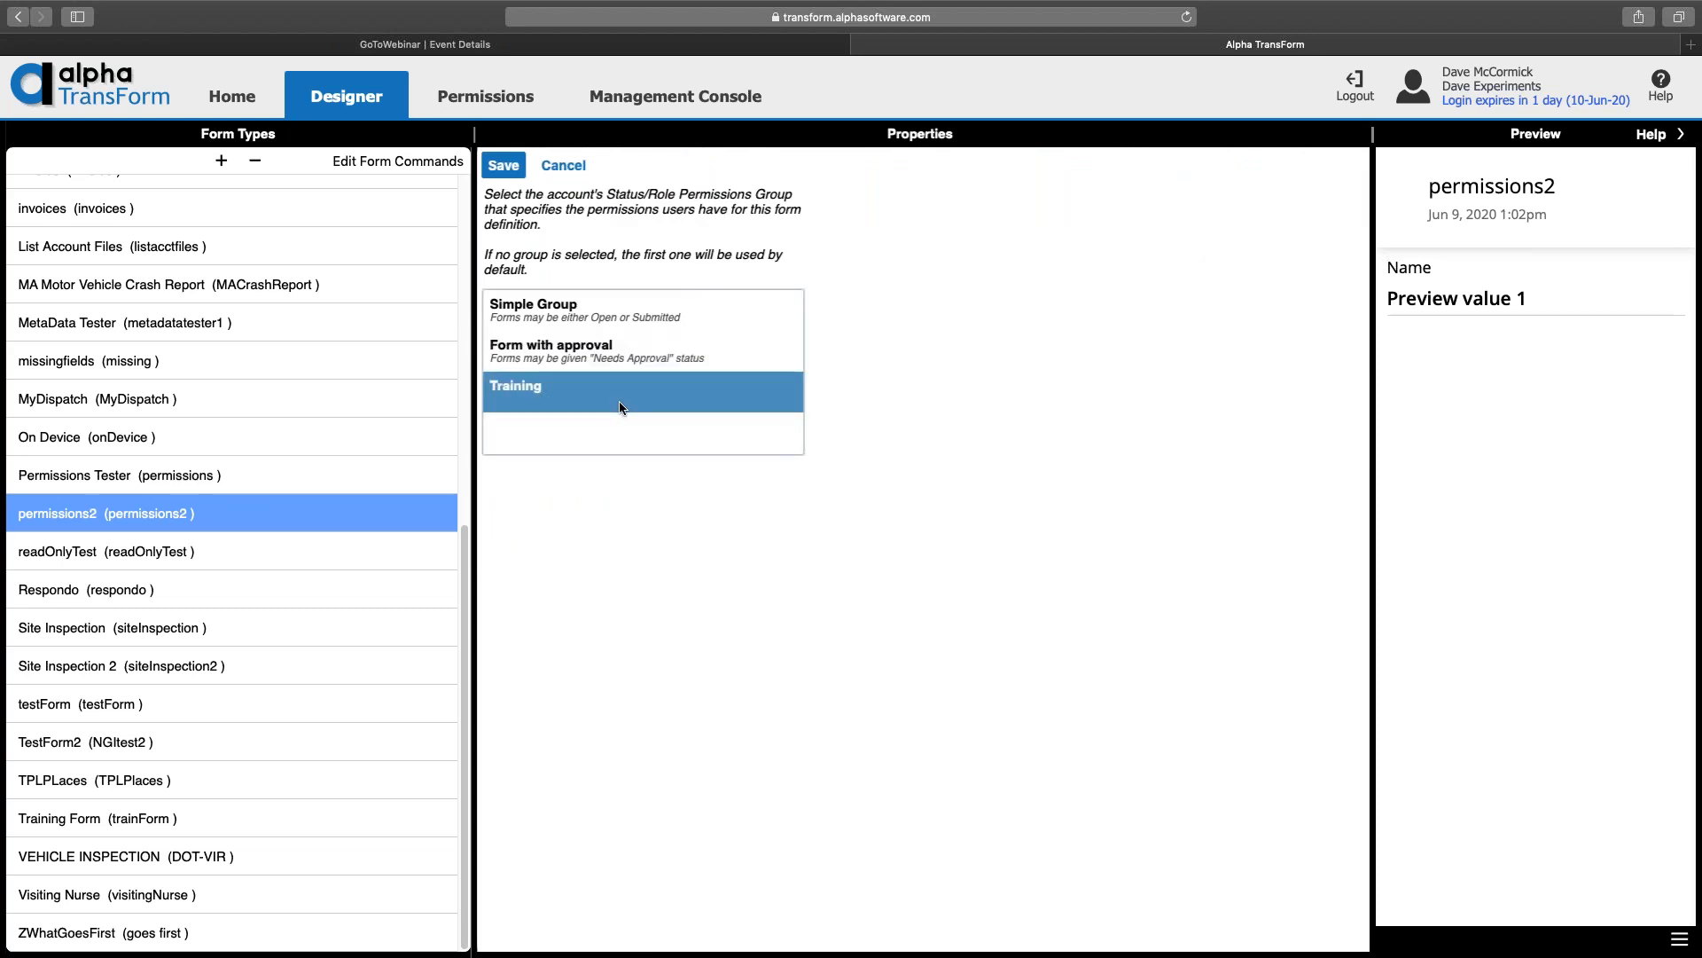
{"action": "left_click", "coordinate": [497, 168]}
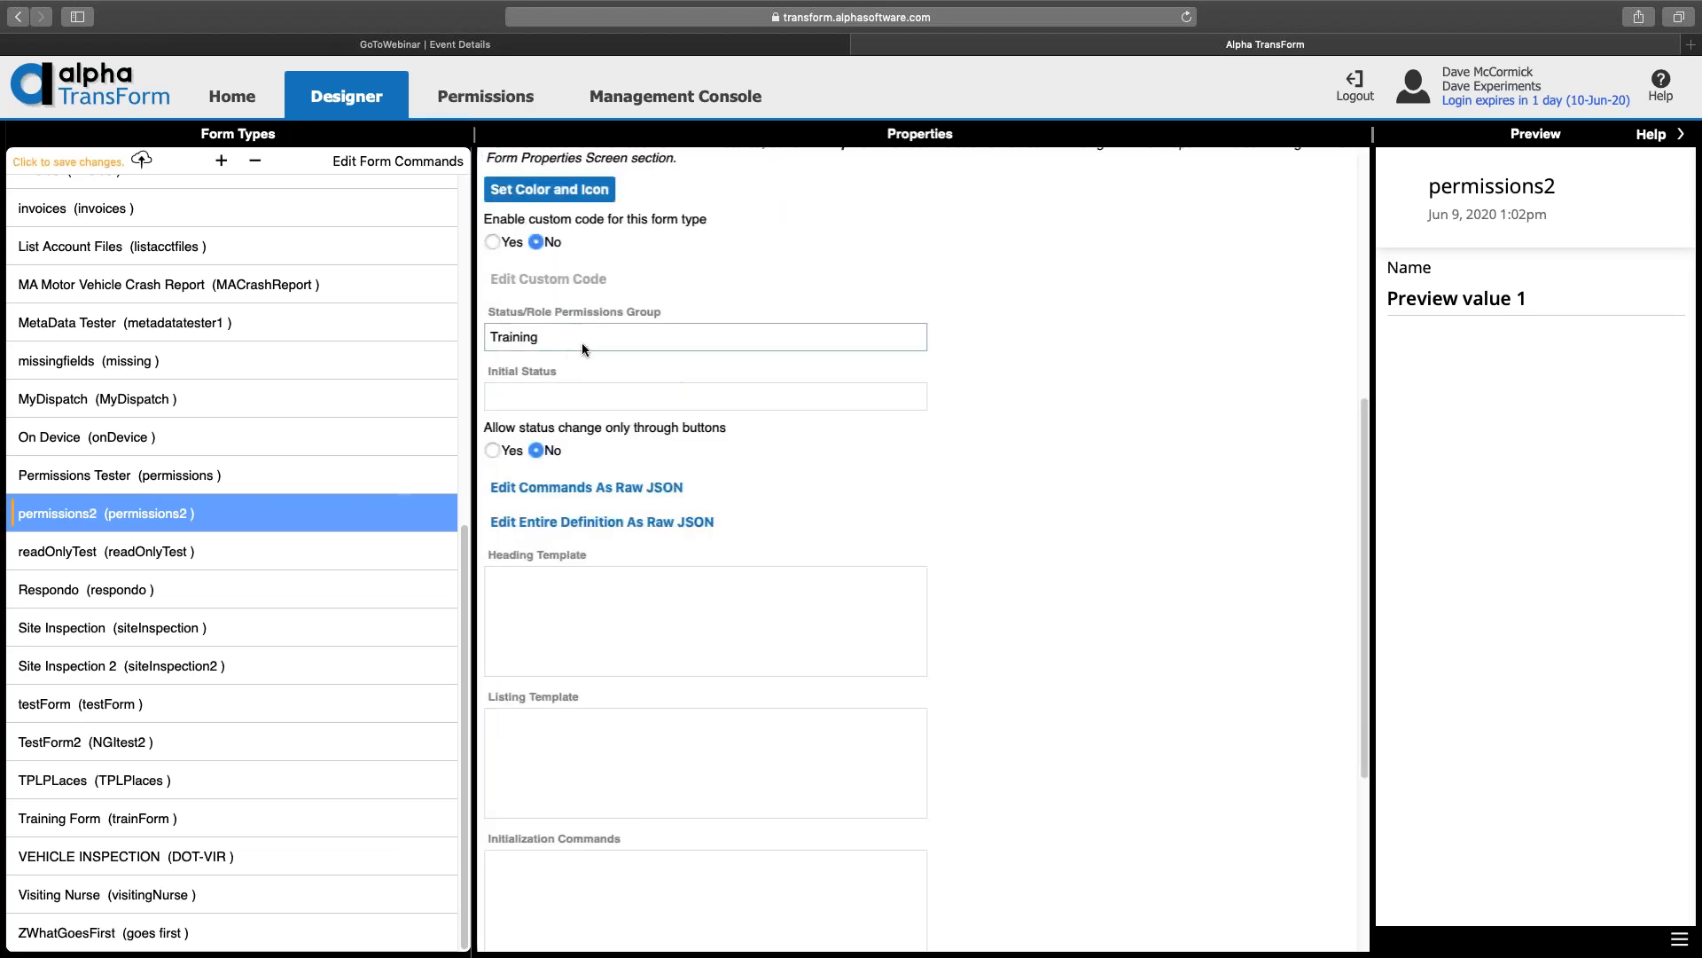
Step: Check the Initial Status choices for permissions2 without selecting one, and save the form type changes to the server
{"action": "left_click", "coordinate": [592, 396]}
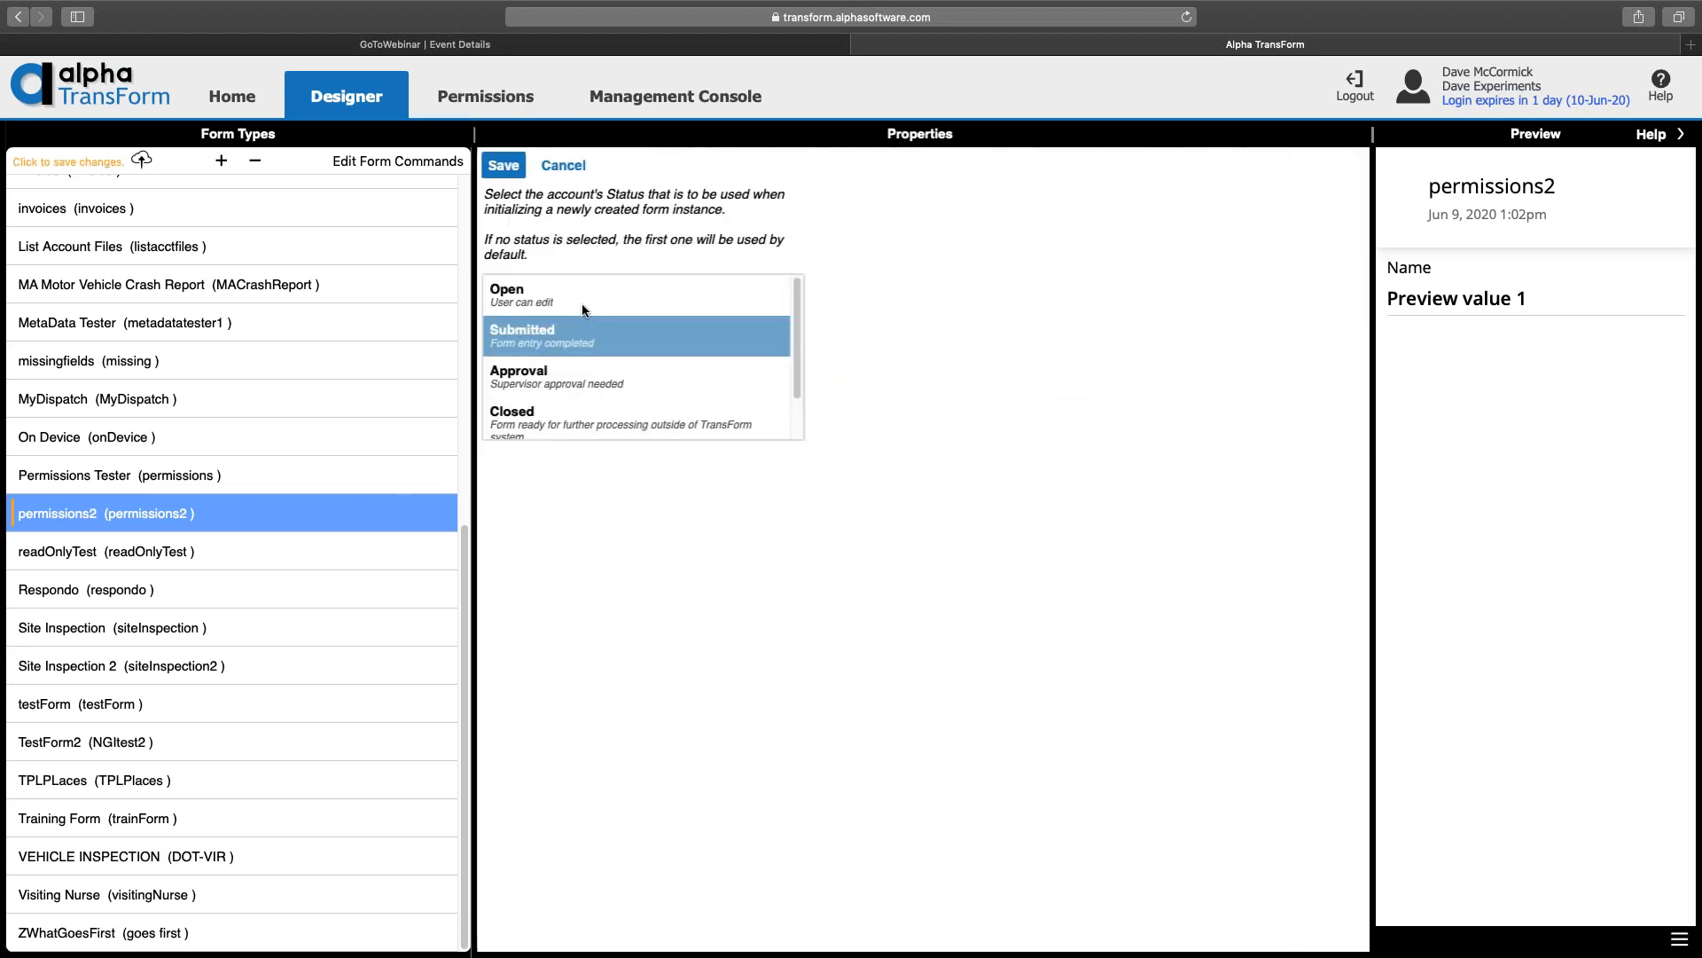
{"action": "left_click", "coordinate": [564, 166]}
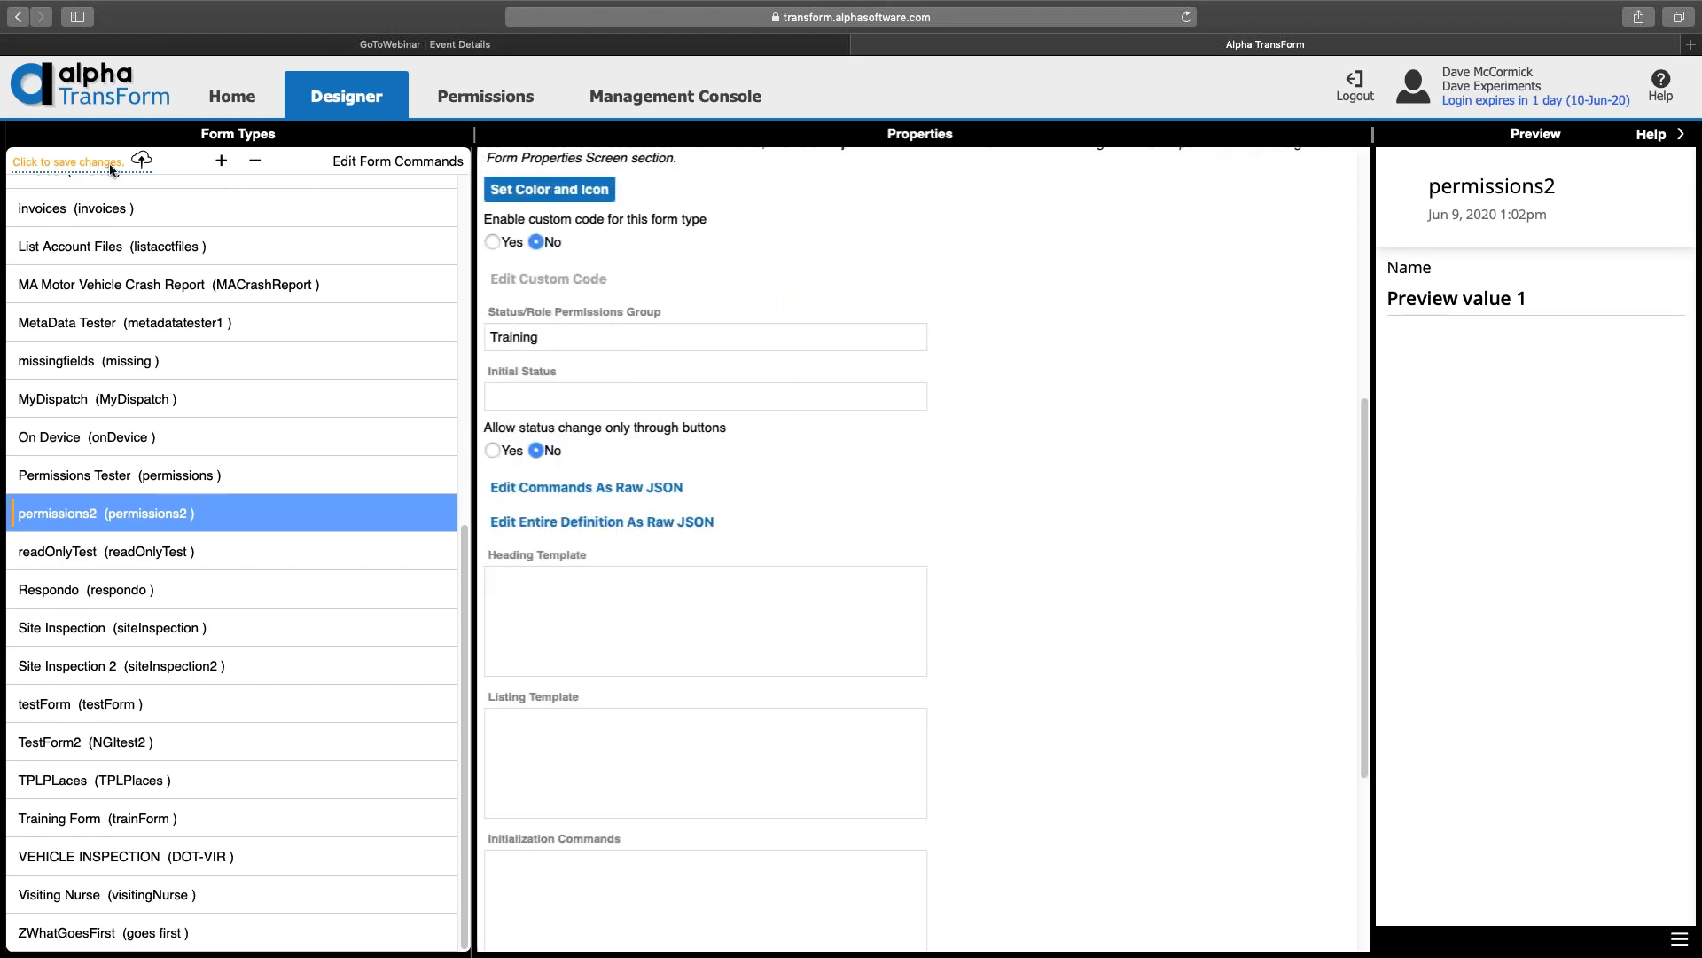
{"action": "left_click", "coordinate": [69, 162]}
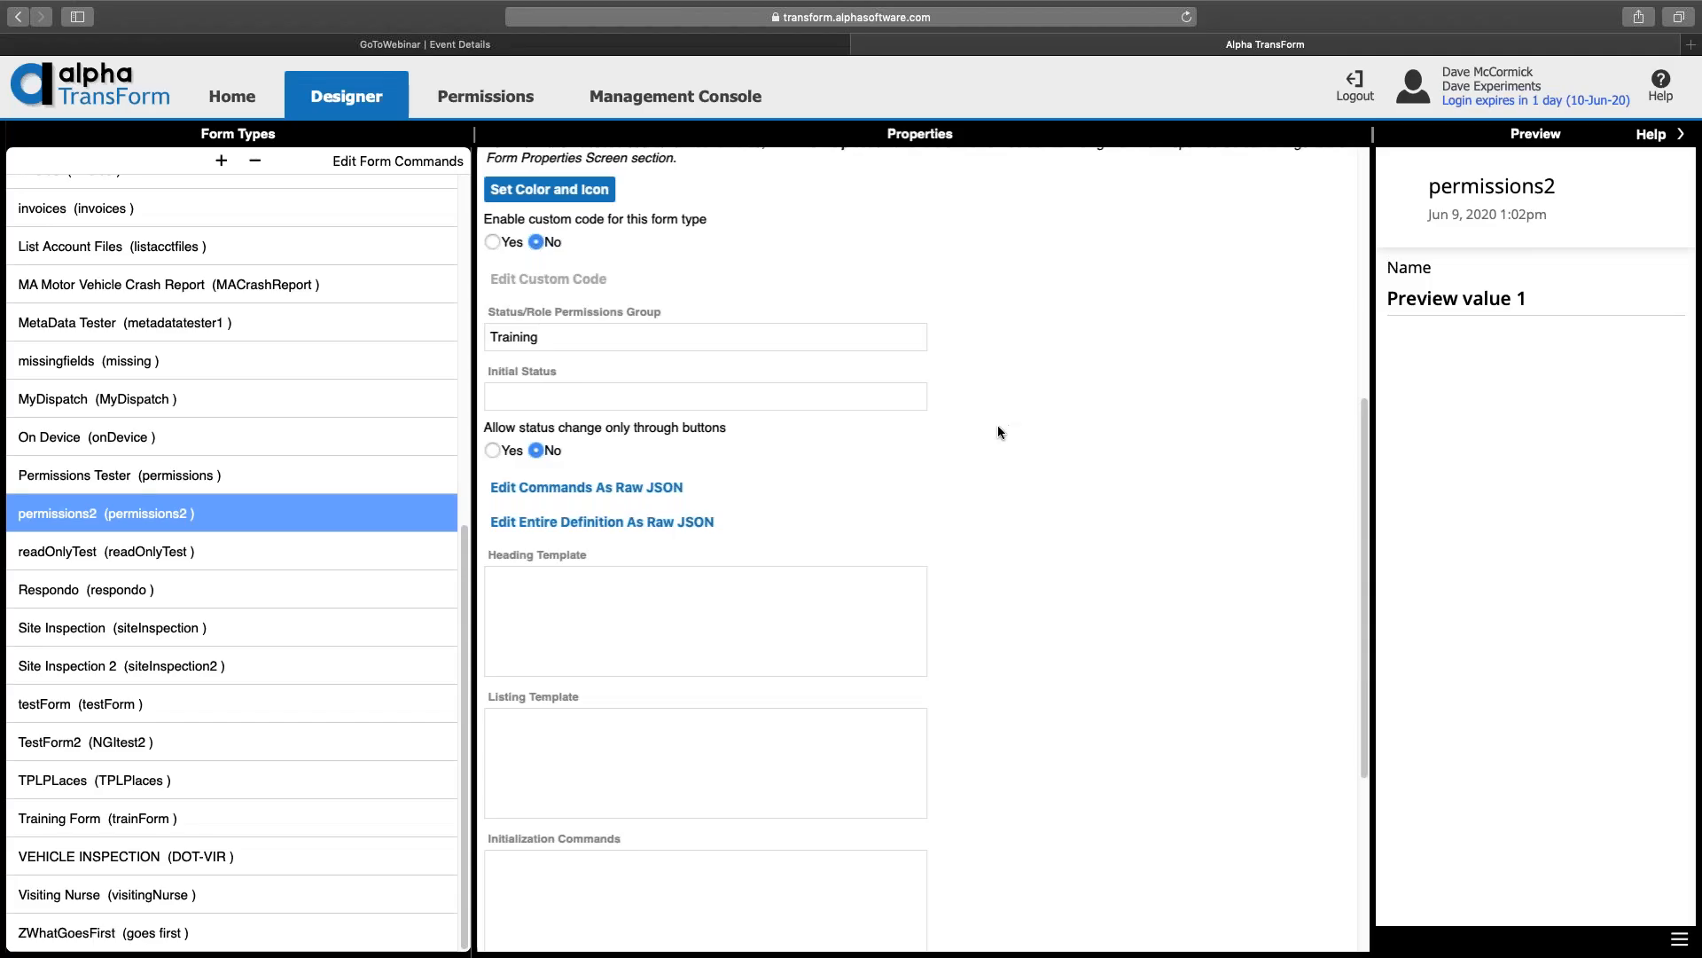
{"action": "scroll", "coordinate": [842, 504], "scroll_direction": "down", "scroll_amount": 1}
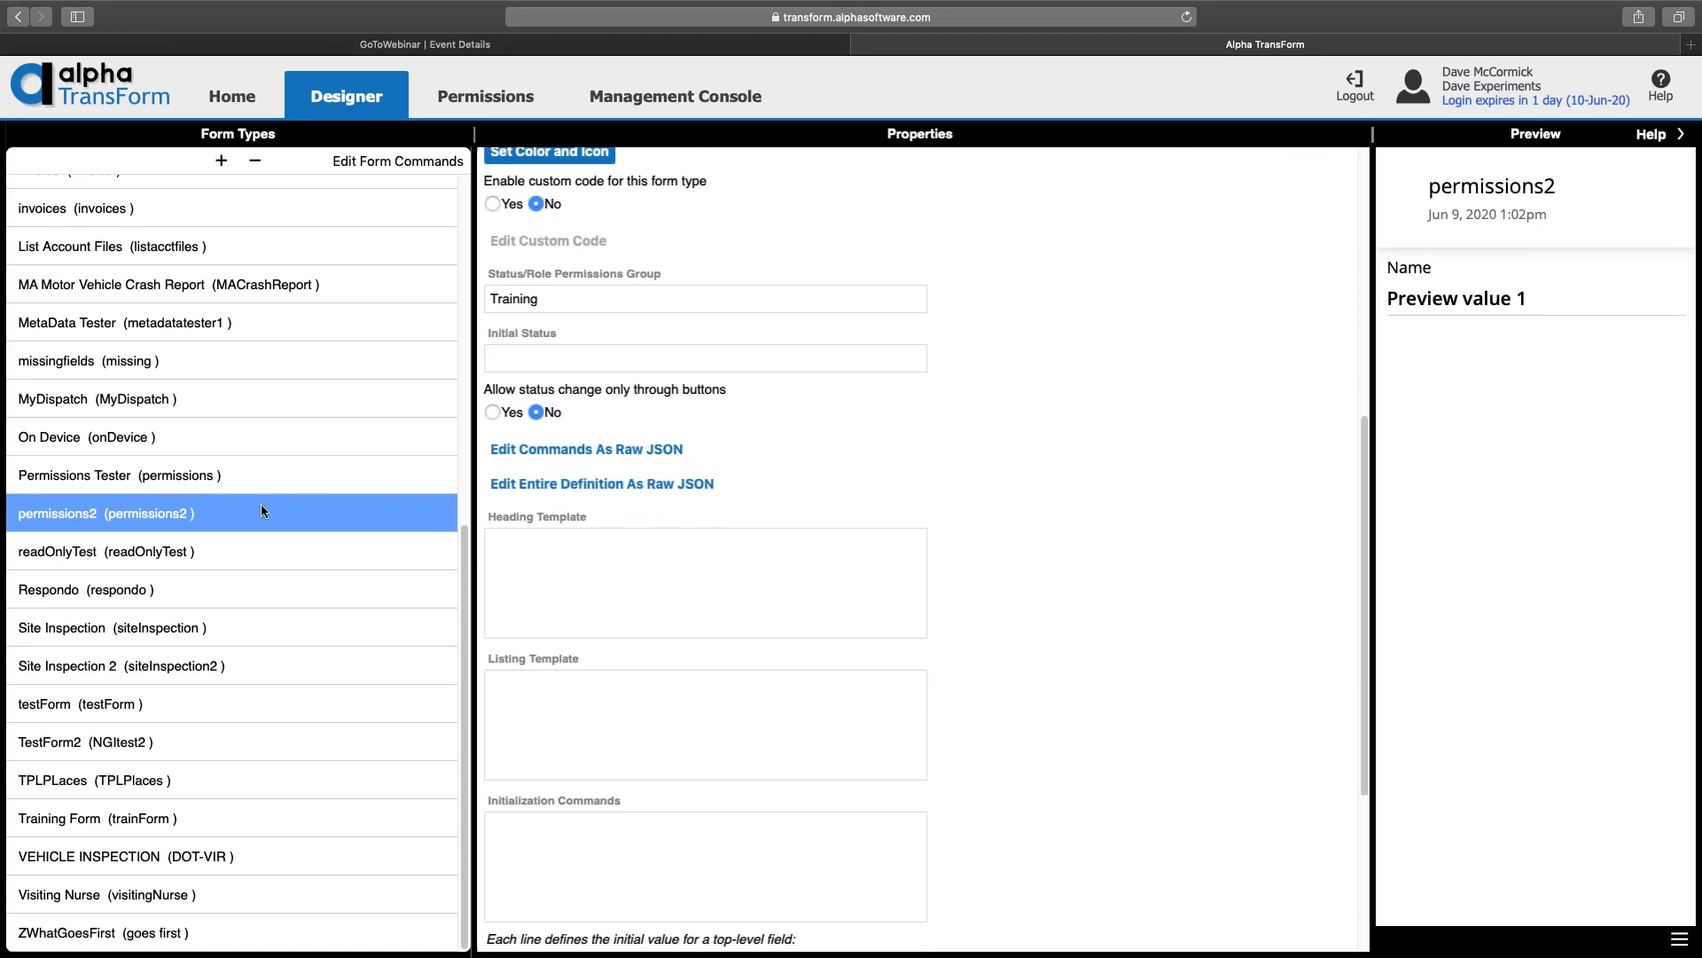
{"action": "scroll", "coordinate": [263, 508], "scroll_direction": "up", "scroll_amount": 5}
{"action": "scroll", "coordinate": [274, 500], "scroll_direction": "down", "scroll_amount": 4}
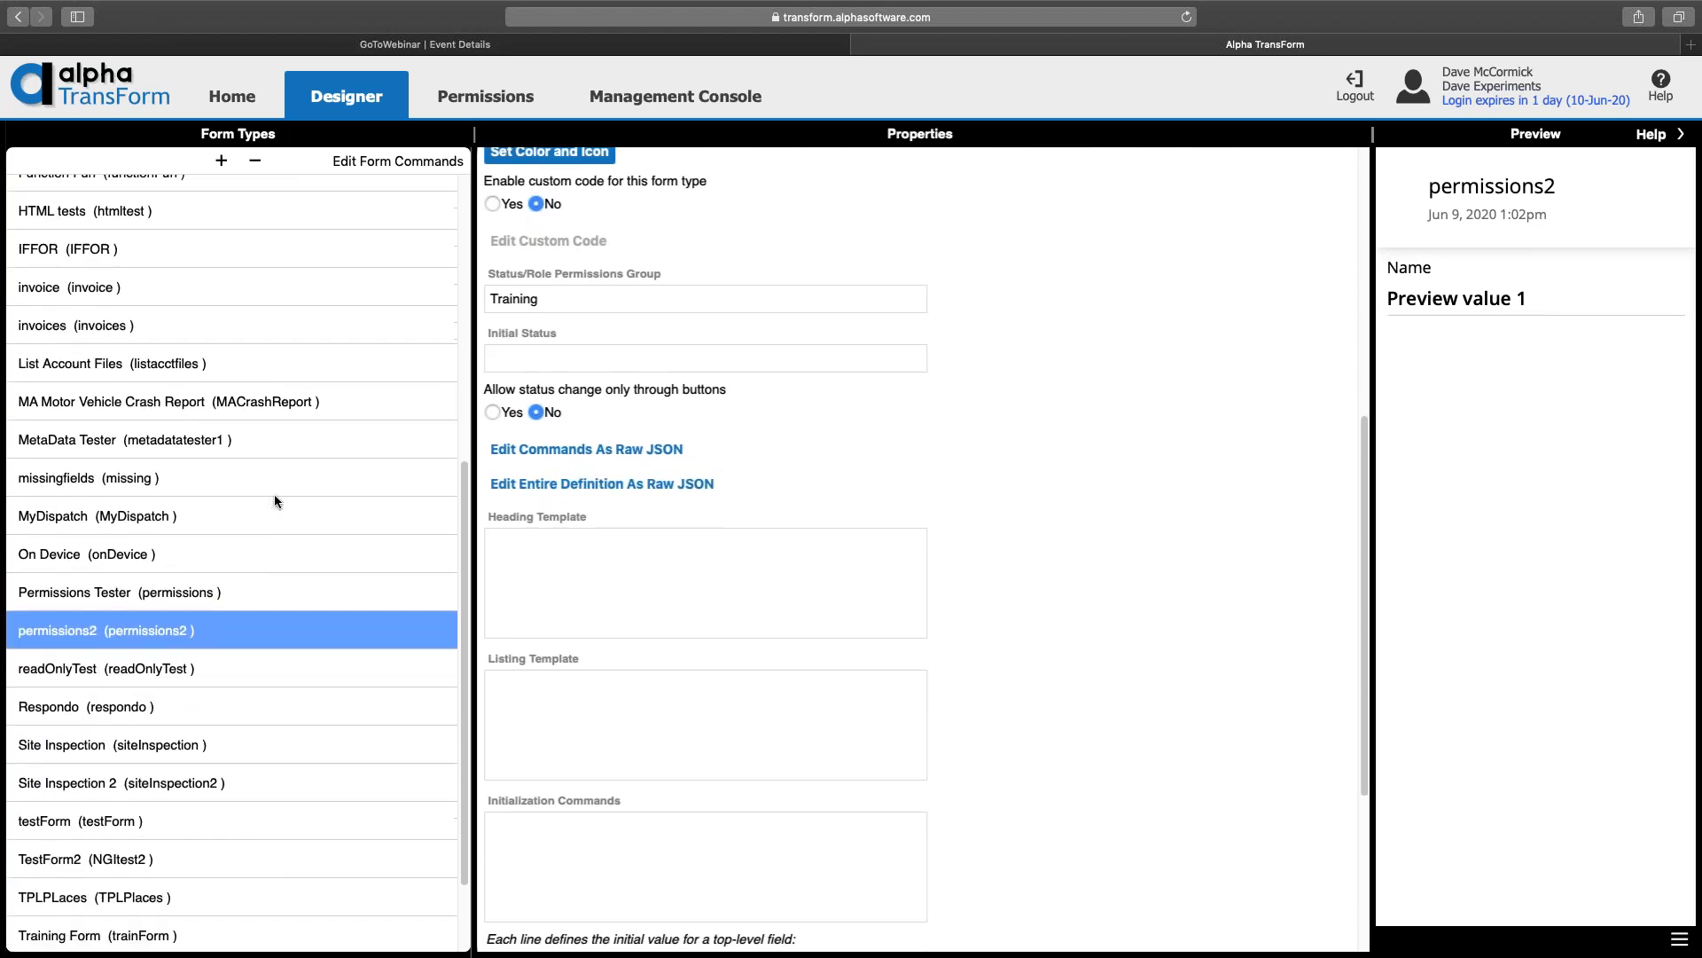
{"action": "scroll", "coordinate": [274, 501], "scroll_direction": "down", "scroll_amount": 1}
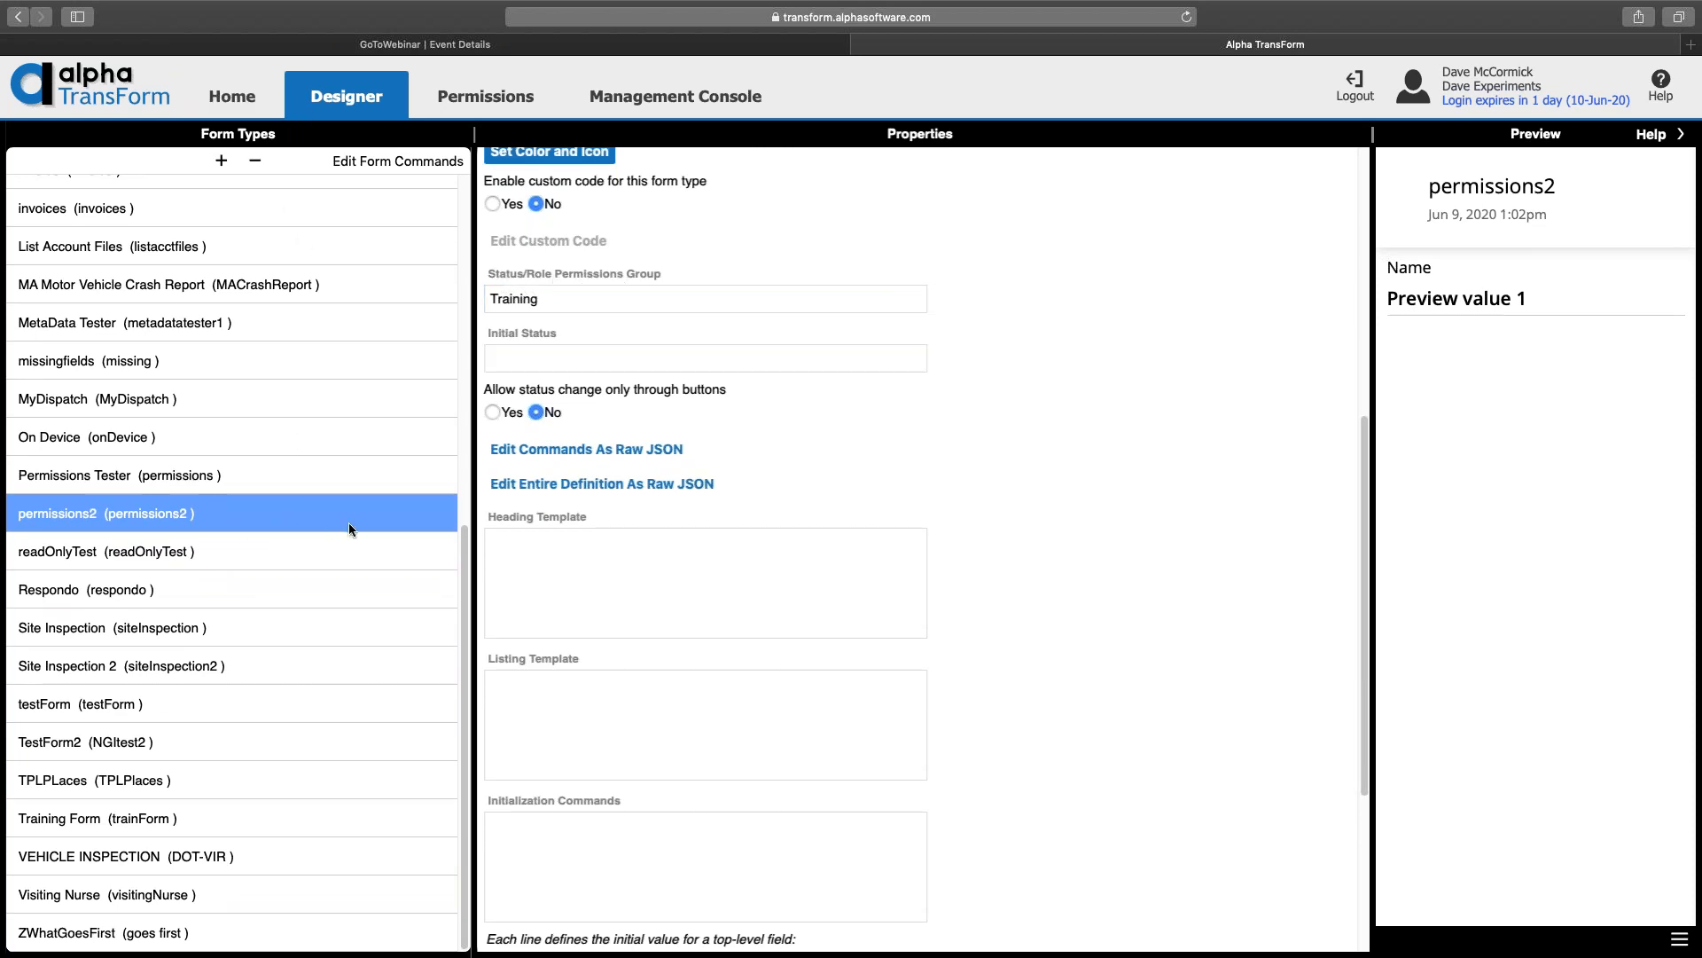
Step: Look over TrainingGroup and the neighbouring group's role permissions by status in the combined permissions list
{"action": "left_click", "coordinate": [485, 96]}
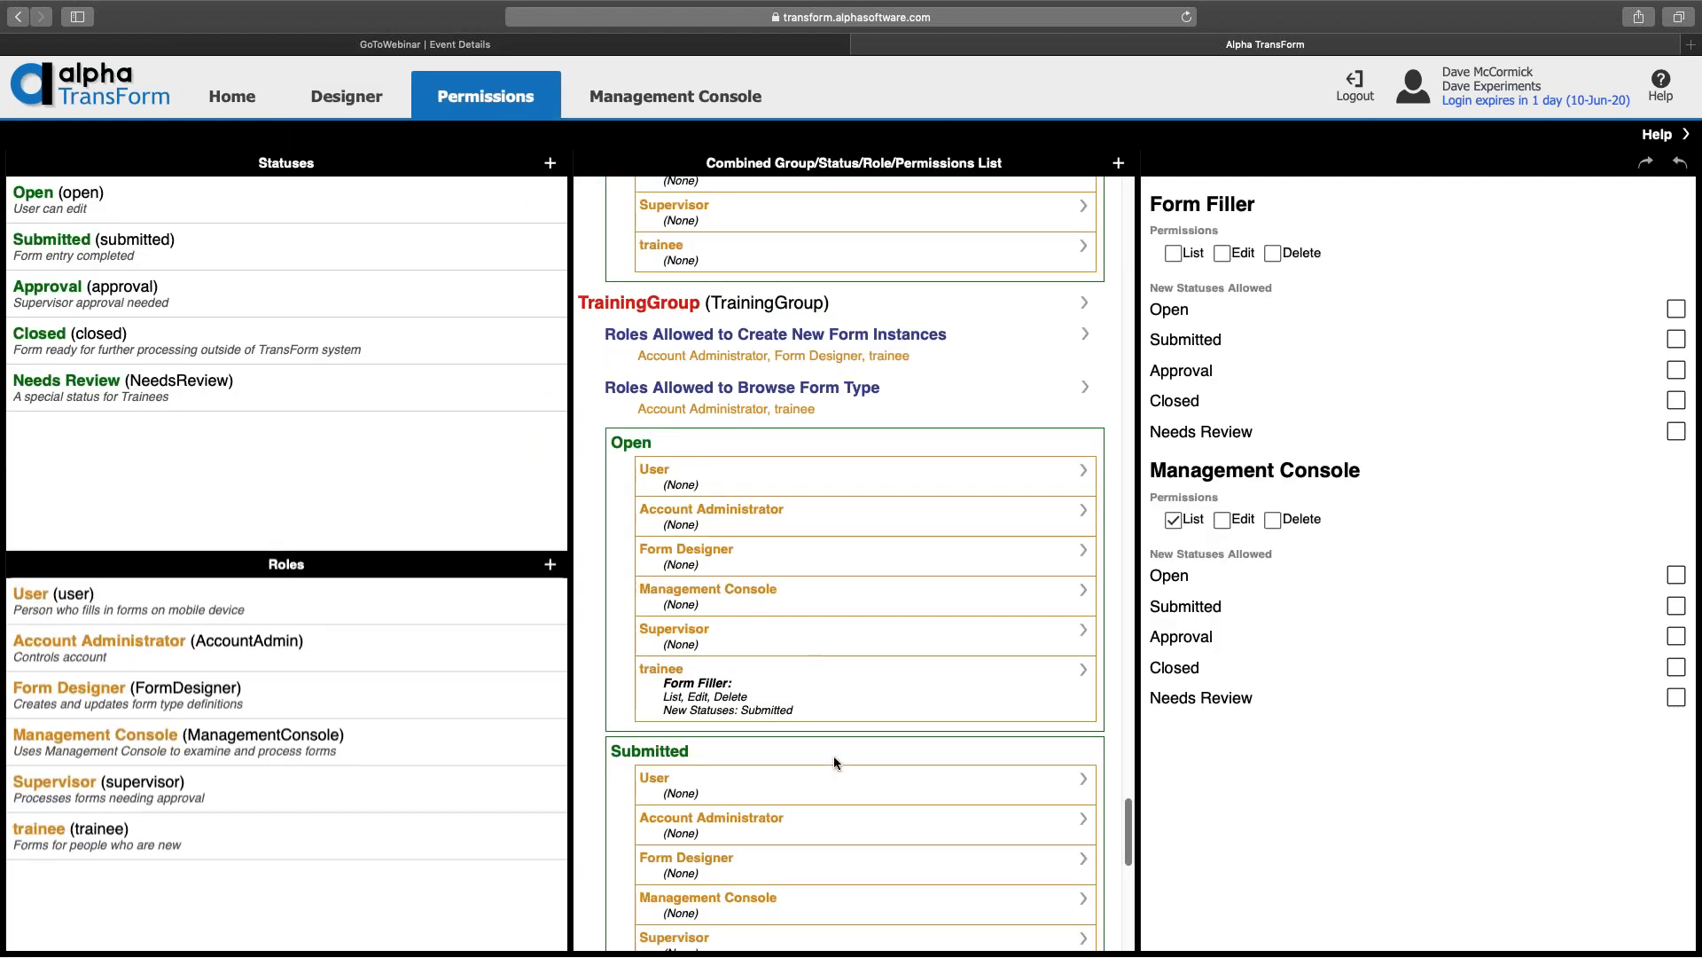
{"action": "scroll", "coordinate": [834, 758], "scroll_direction": "down", "scroll_amount": 2}
{"action": "scroll", "coordinate": [833, 761], "scroll_direction": "down", "scroll_amount": 10}
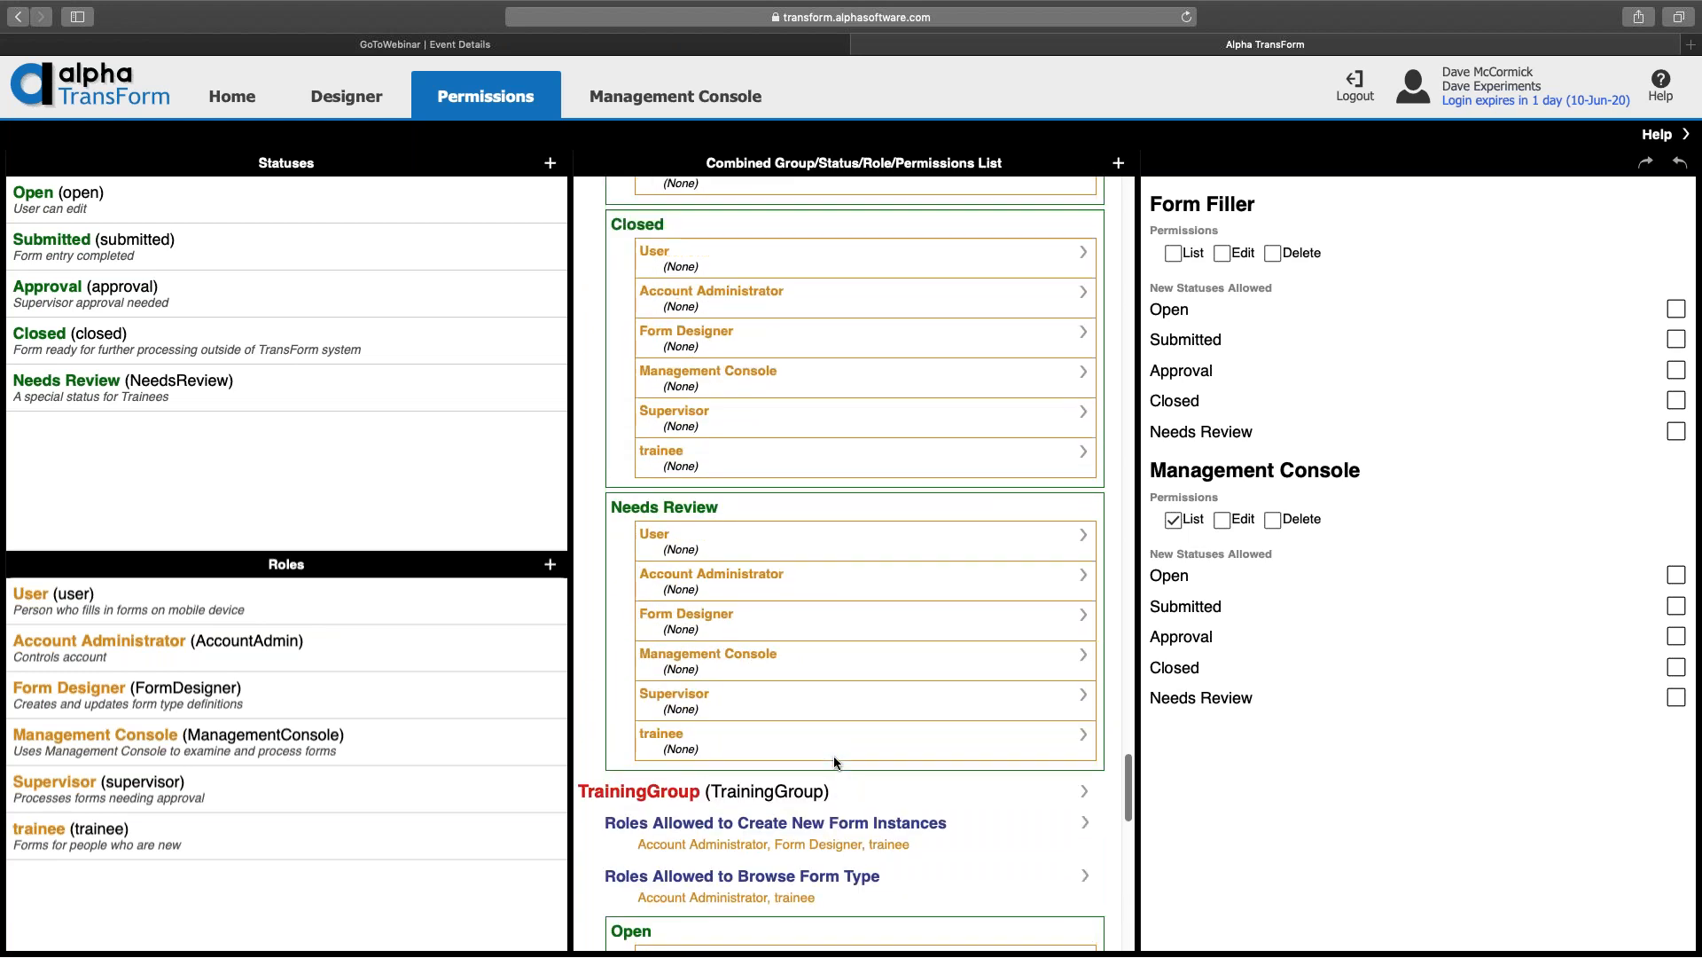
{"action": "scroll", "coordinate": [834, 756], "scroll_direction": "down", "scroll_amount": 1}
{"action": "scroll", "coordinate": [834, 755], "scroll_direction": "down", "scroll_amount": 2}
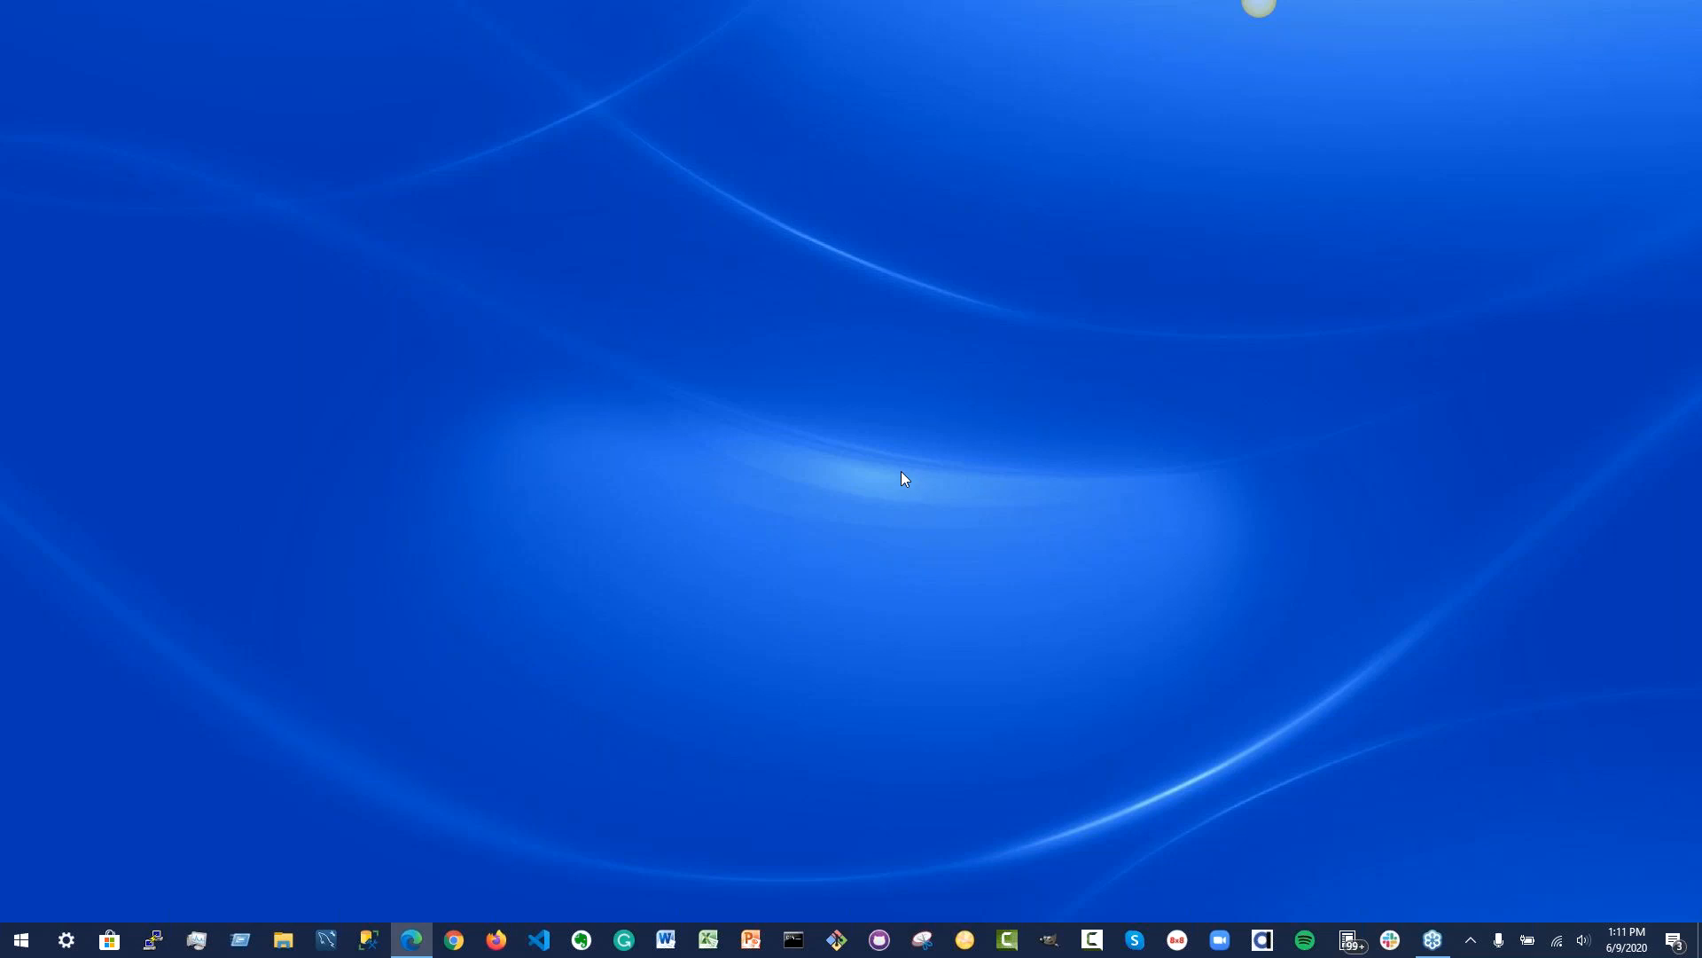
Step: Bring the browser window with Alpha TransForm onto the empty desktop and maximize it
{"action": "left_click_drag", "start_coordinate": [1701, 99], "coordinate": [878, 50]}
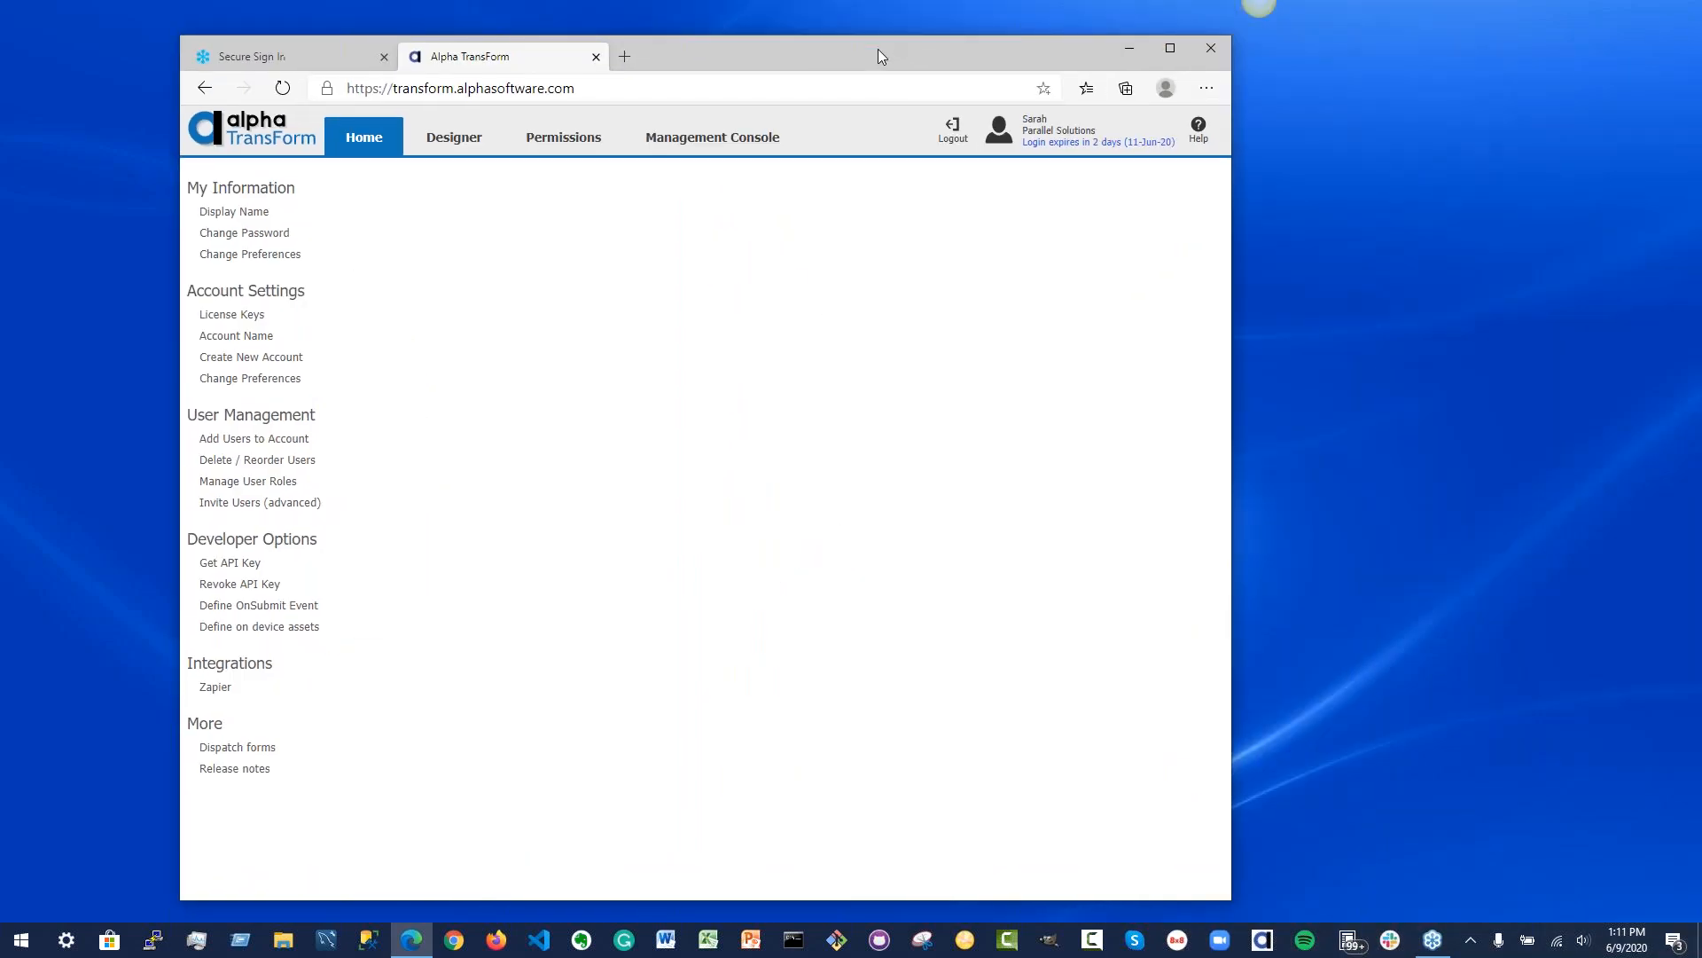
{"action": "left_click", "coordinate": [1169, 50]}
{"action": "left_click", "coordinate": [1441, 59]}
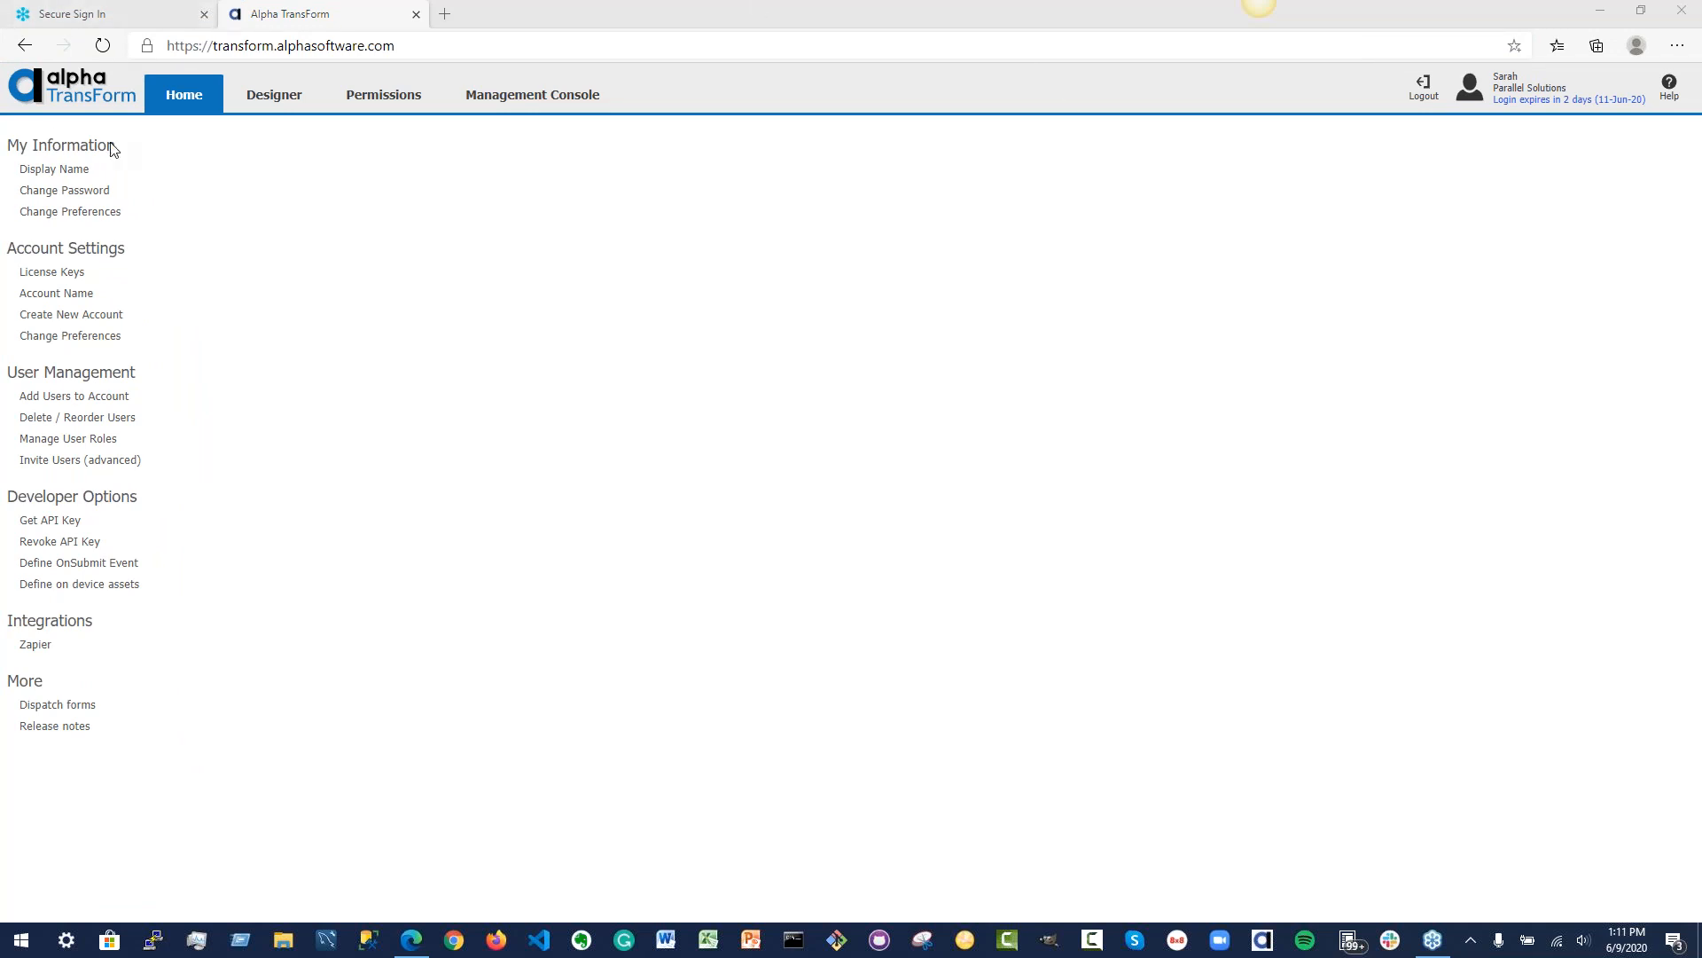
Step: Inspect the Status/Role Permissions Group choice of the Deleted Form (BadForm1) form type, leaving the selection unsaved
{"action": "left_click", "coordinate": [270, 96]}
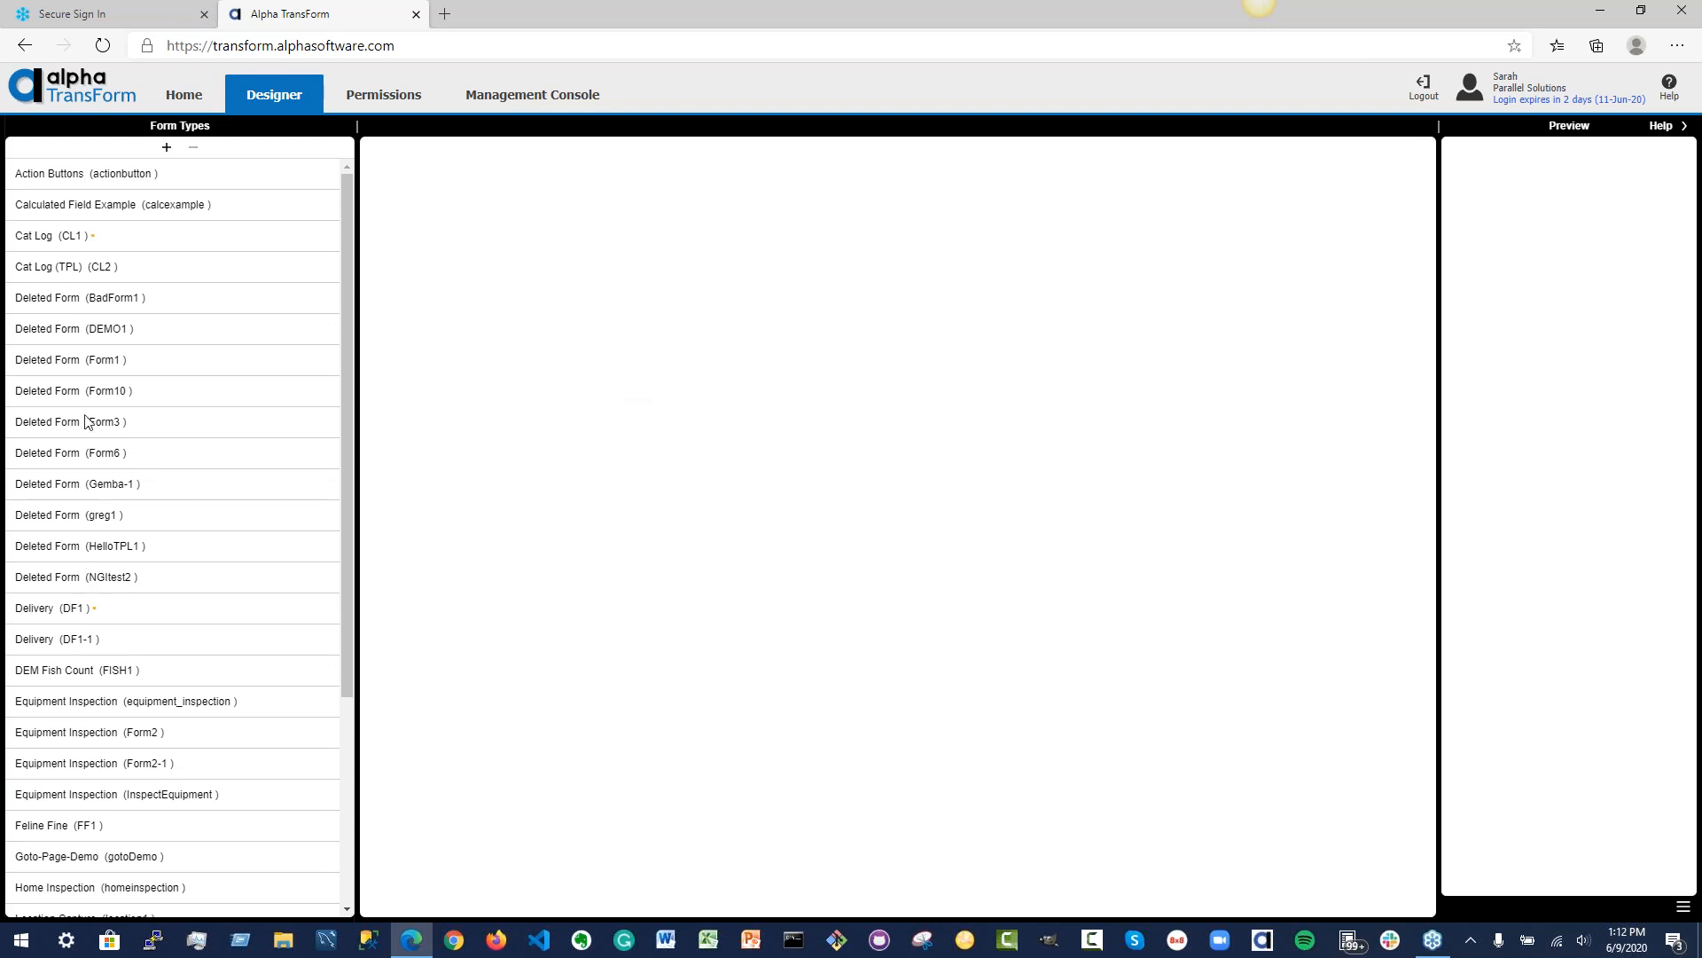
{"action": "left_click", "coordinate": [46, 310]}
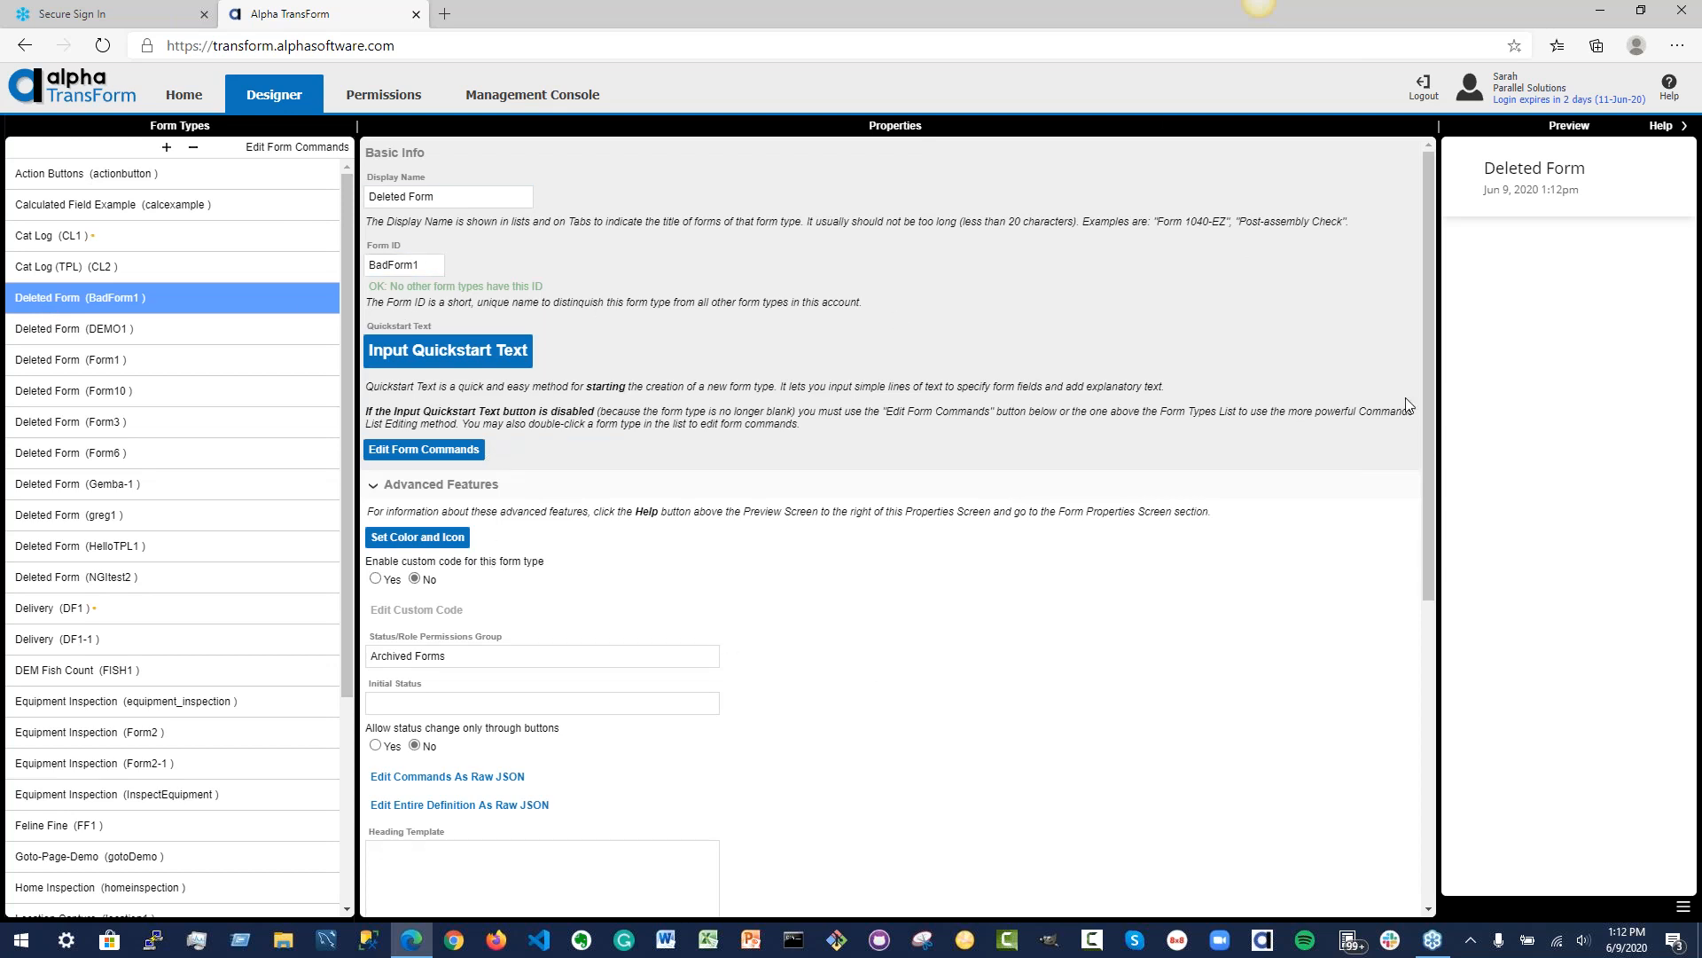
{"action": "left_click", "coordinate": [569, 658]}
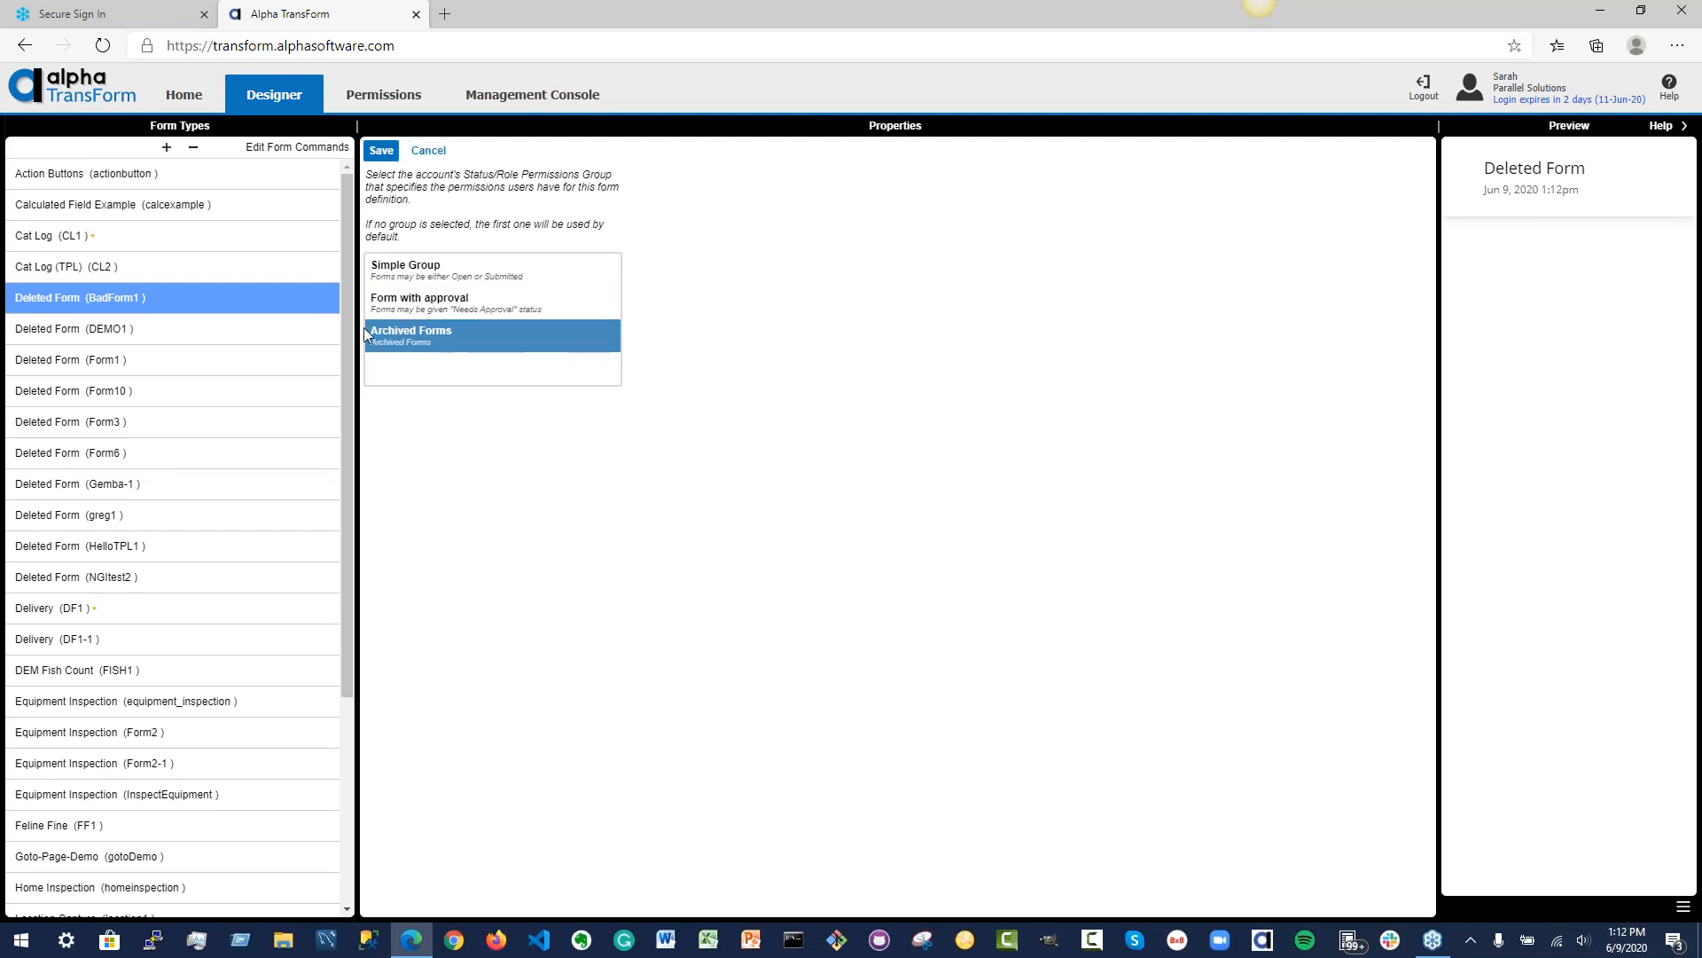
{"action": "left_click", "coordinate": [434, 153]}
Step: Examine the Archived Forms group's create and browse roles and its Management Console permissions under each status
{"action": "left_click", "coordinate": [416, 100]}
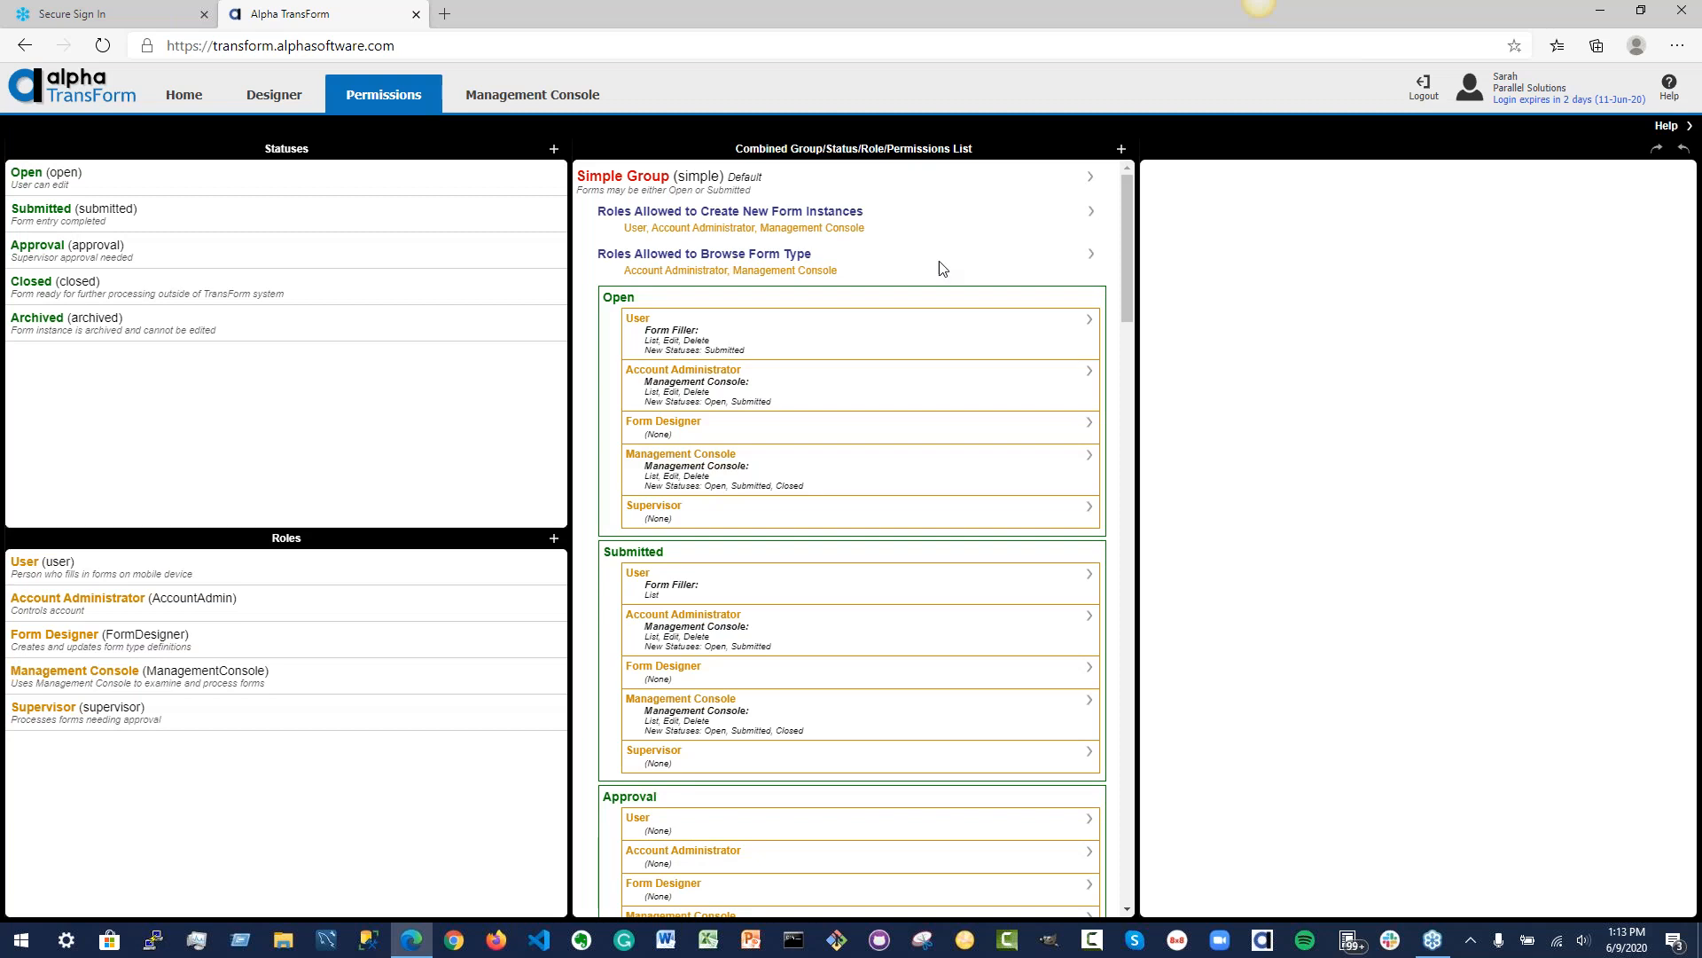
{"action": "left_click_drag", "start_coordinate": [1125, 217], "coordinate": [1126, 715]}
{"action": "left_click", "coordinate": [601, 198]}
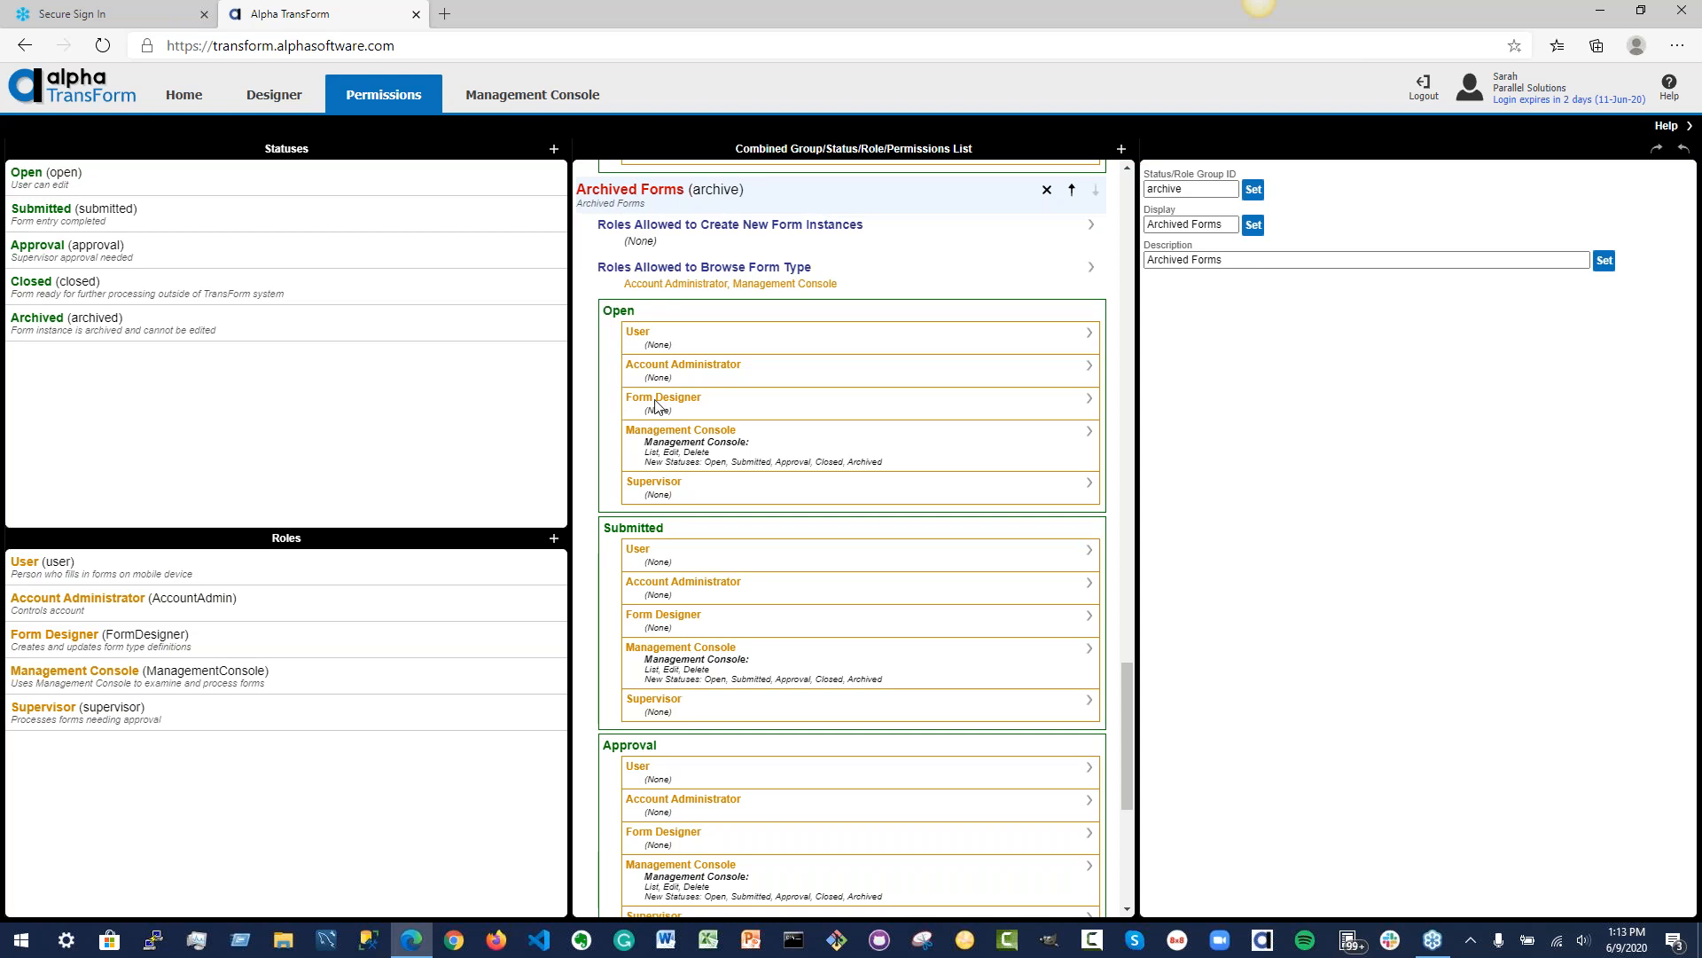
{"action": "left_click", "coordinate": [807, 453]}
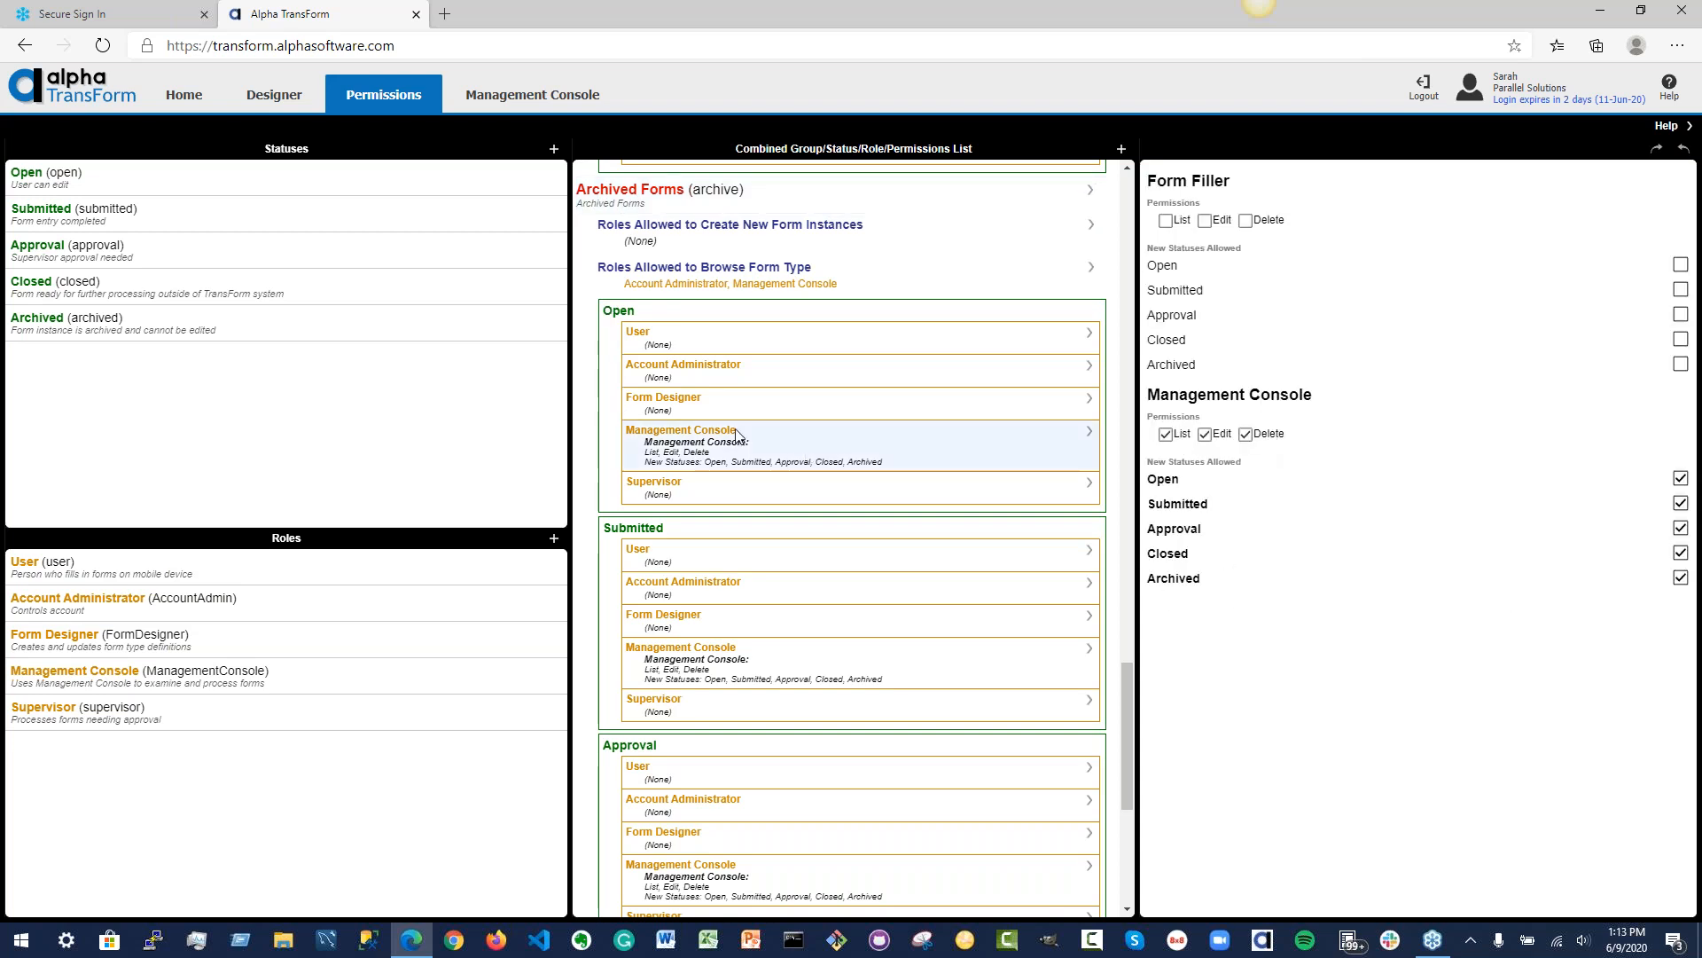
{"action": "scroll", "coordinate": [717, 620], "scroll_direction": "down", "scroll_amount": 1}
{"action": "scroll", "coordinate": [717, 632], "scroll_direction": "down", "scroll_amount": 3}
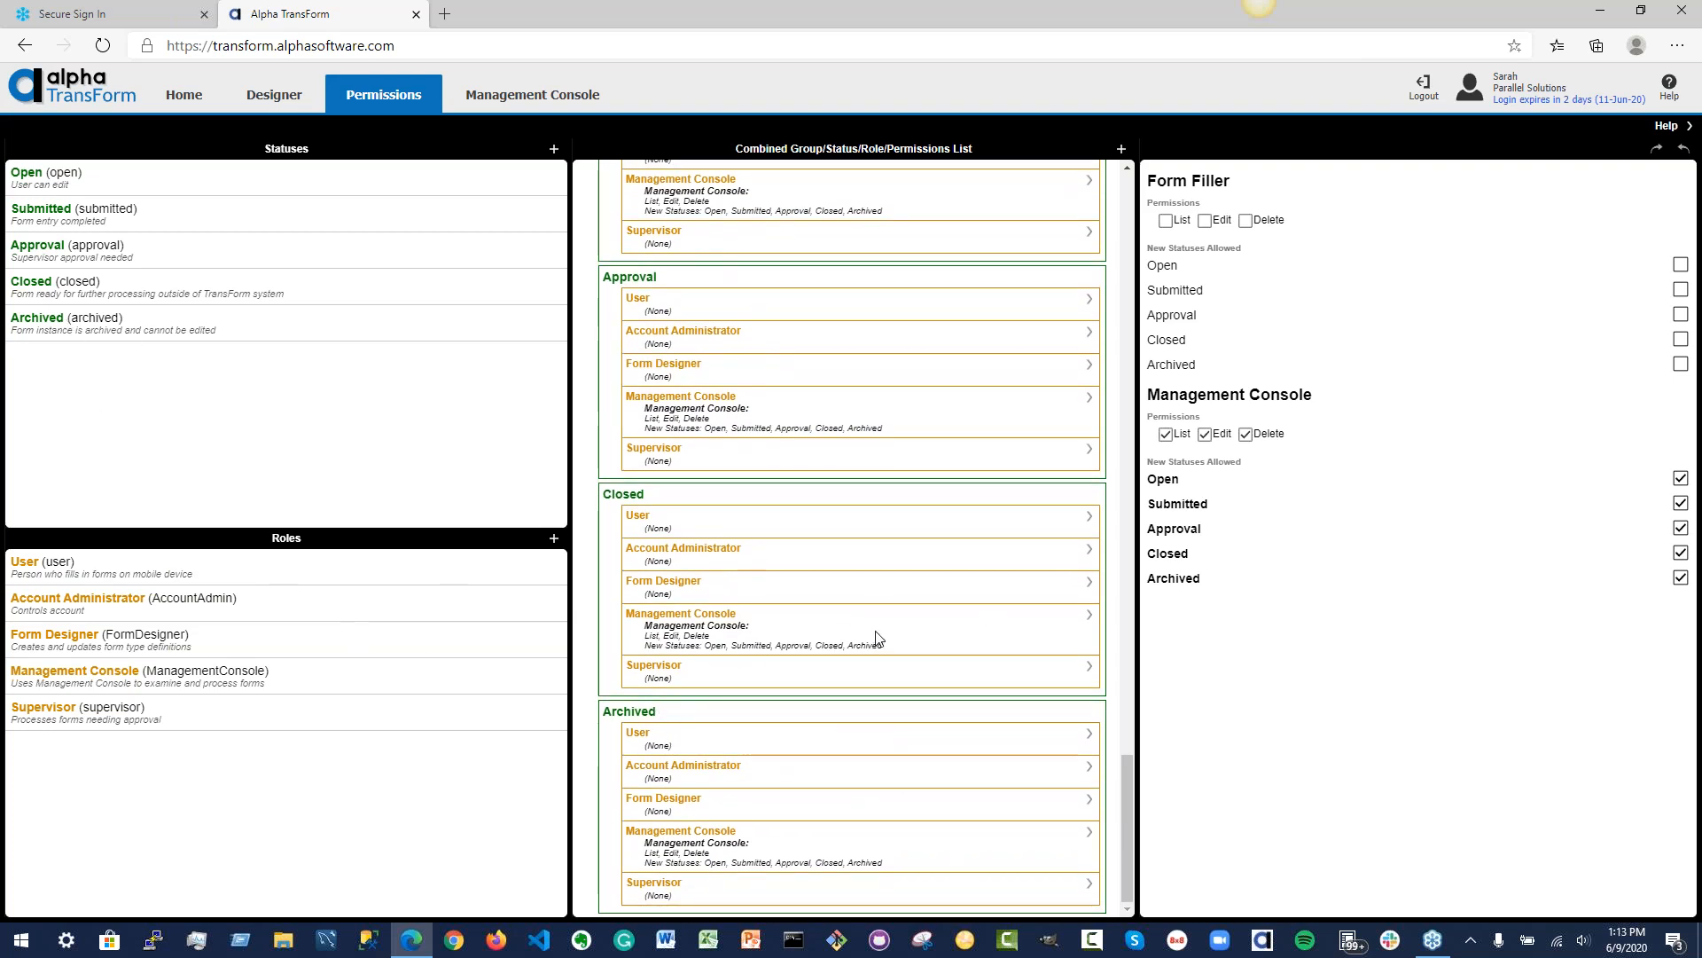
{"action": "scroll", "coordinate": [853, 564], "scroll_direction": "up", "scroll_amount": 3}
{"action": "scroll", "coordinate": [853, 565], "scroll_direction": "up", "scroll_amount": 2}
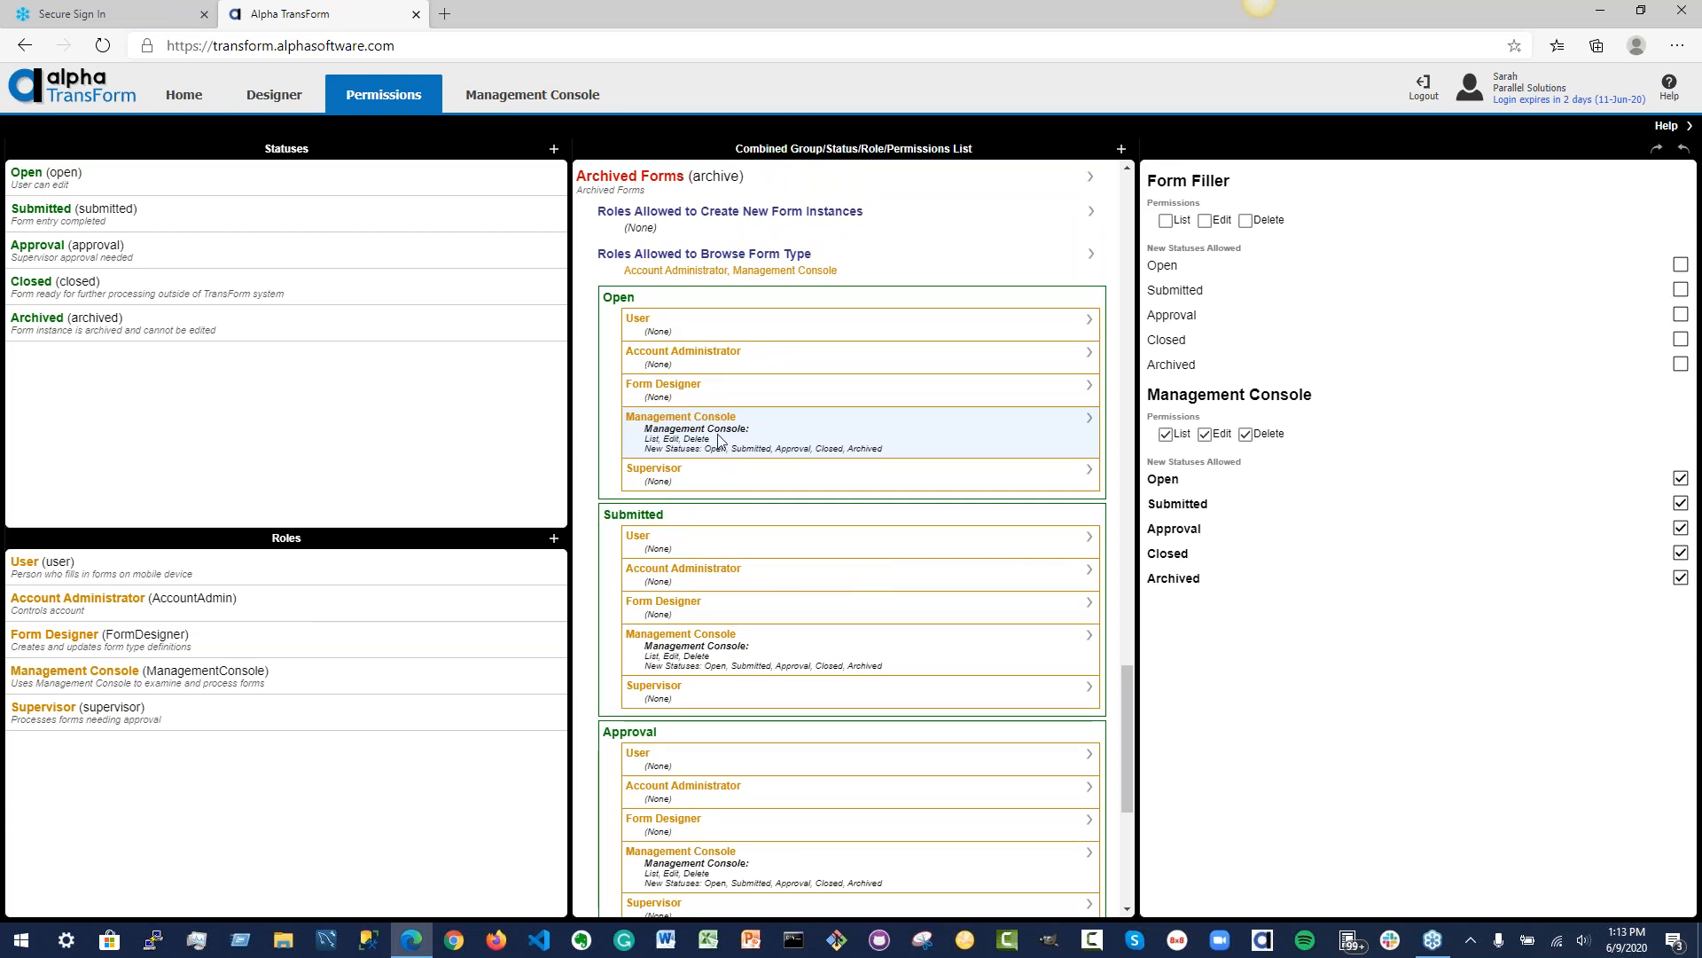
Step: View the Equipment Inspection form instances in the Management Console and open the Open instance's contents and available status changes
{"action": "left_click", "coordinate": [264, 102]}
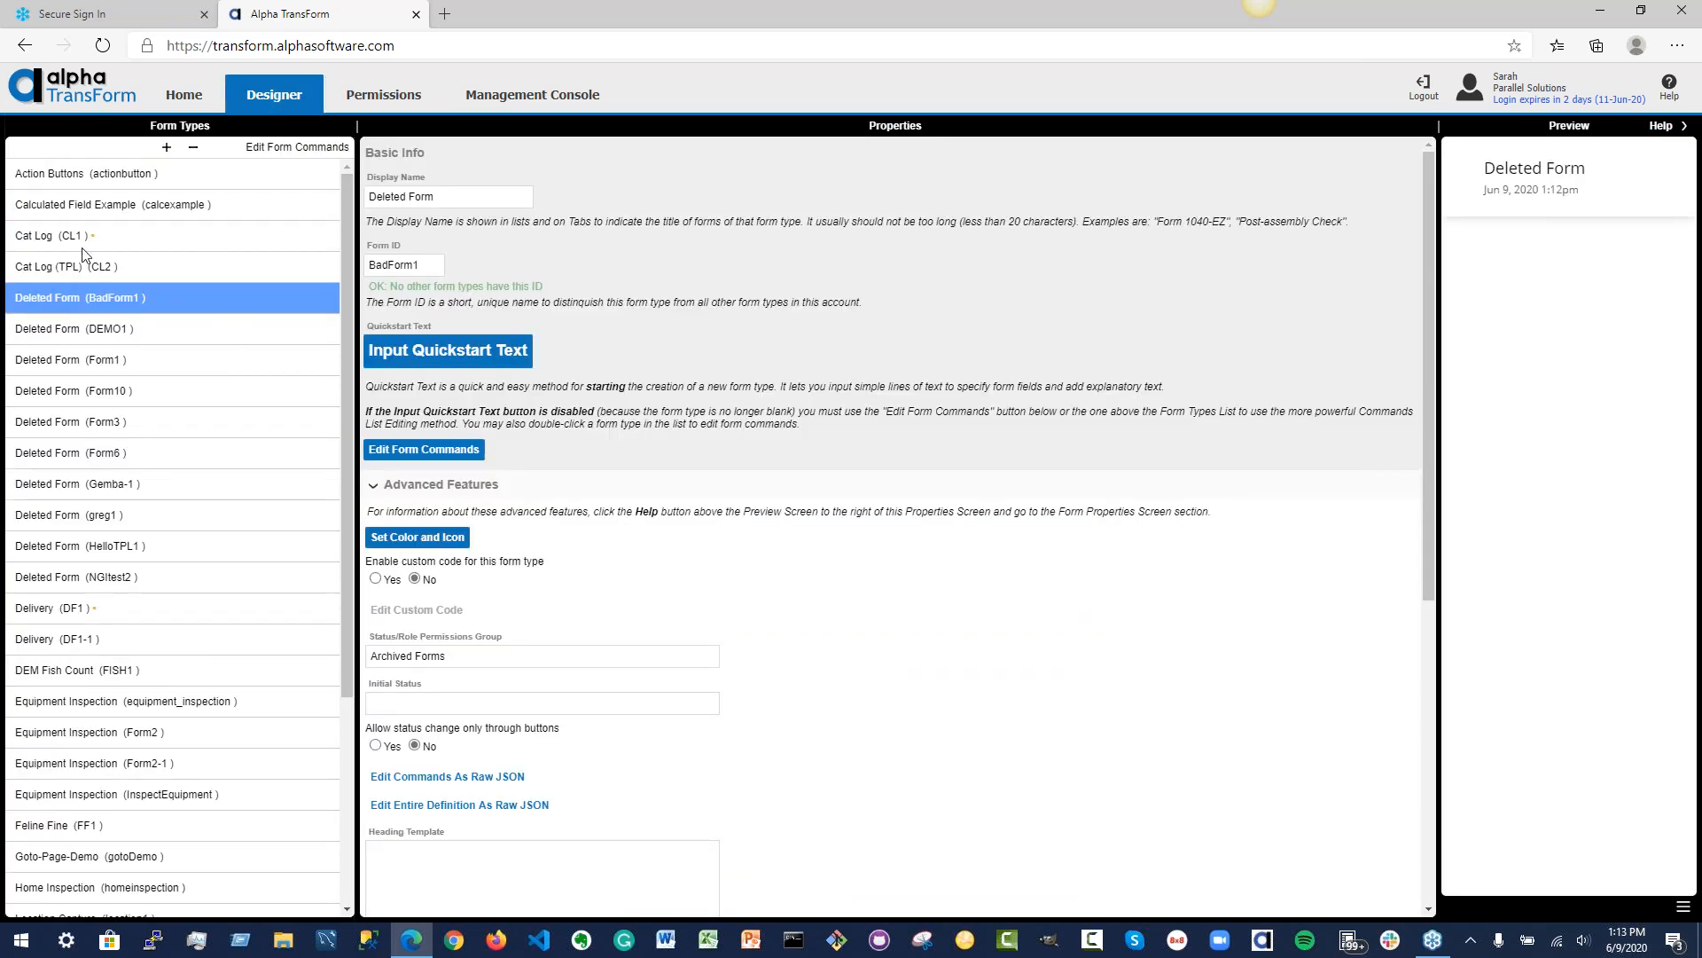
{"action": "left_click", "coordinate": [497, 103]}
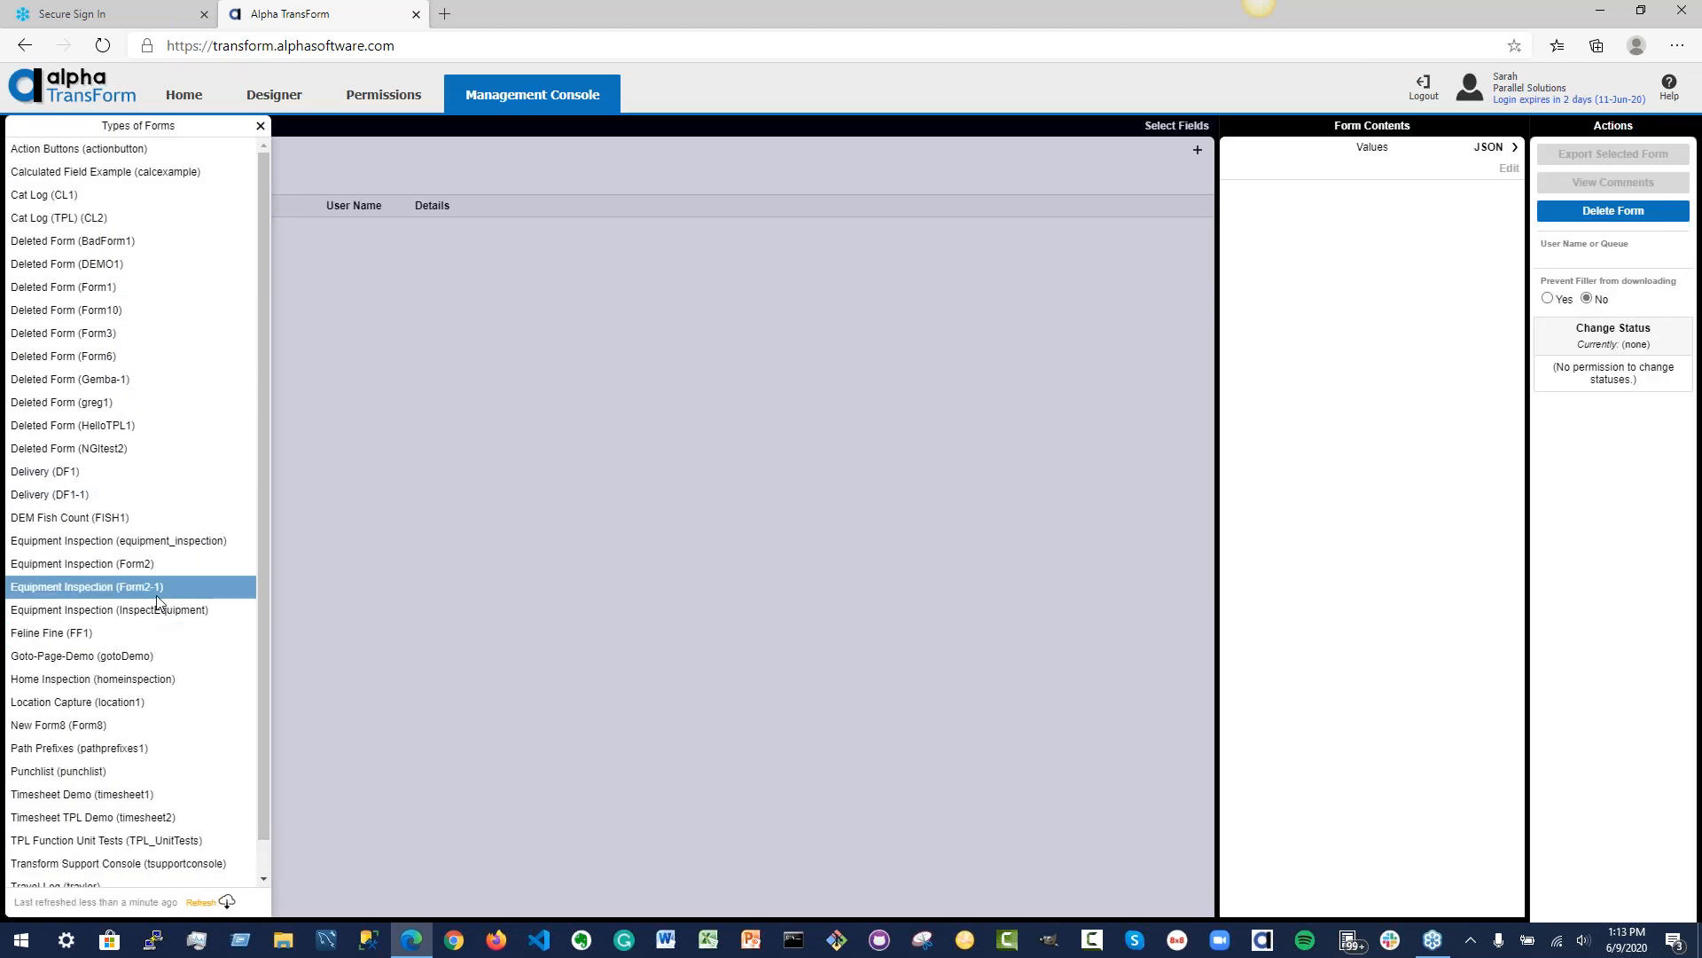
{"action": "left_click", "coordinate": [183, 536]}
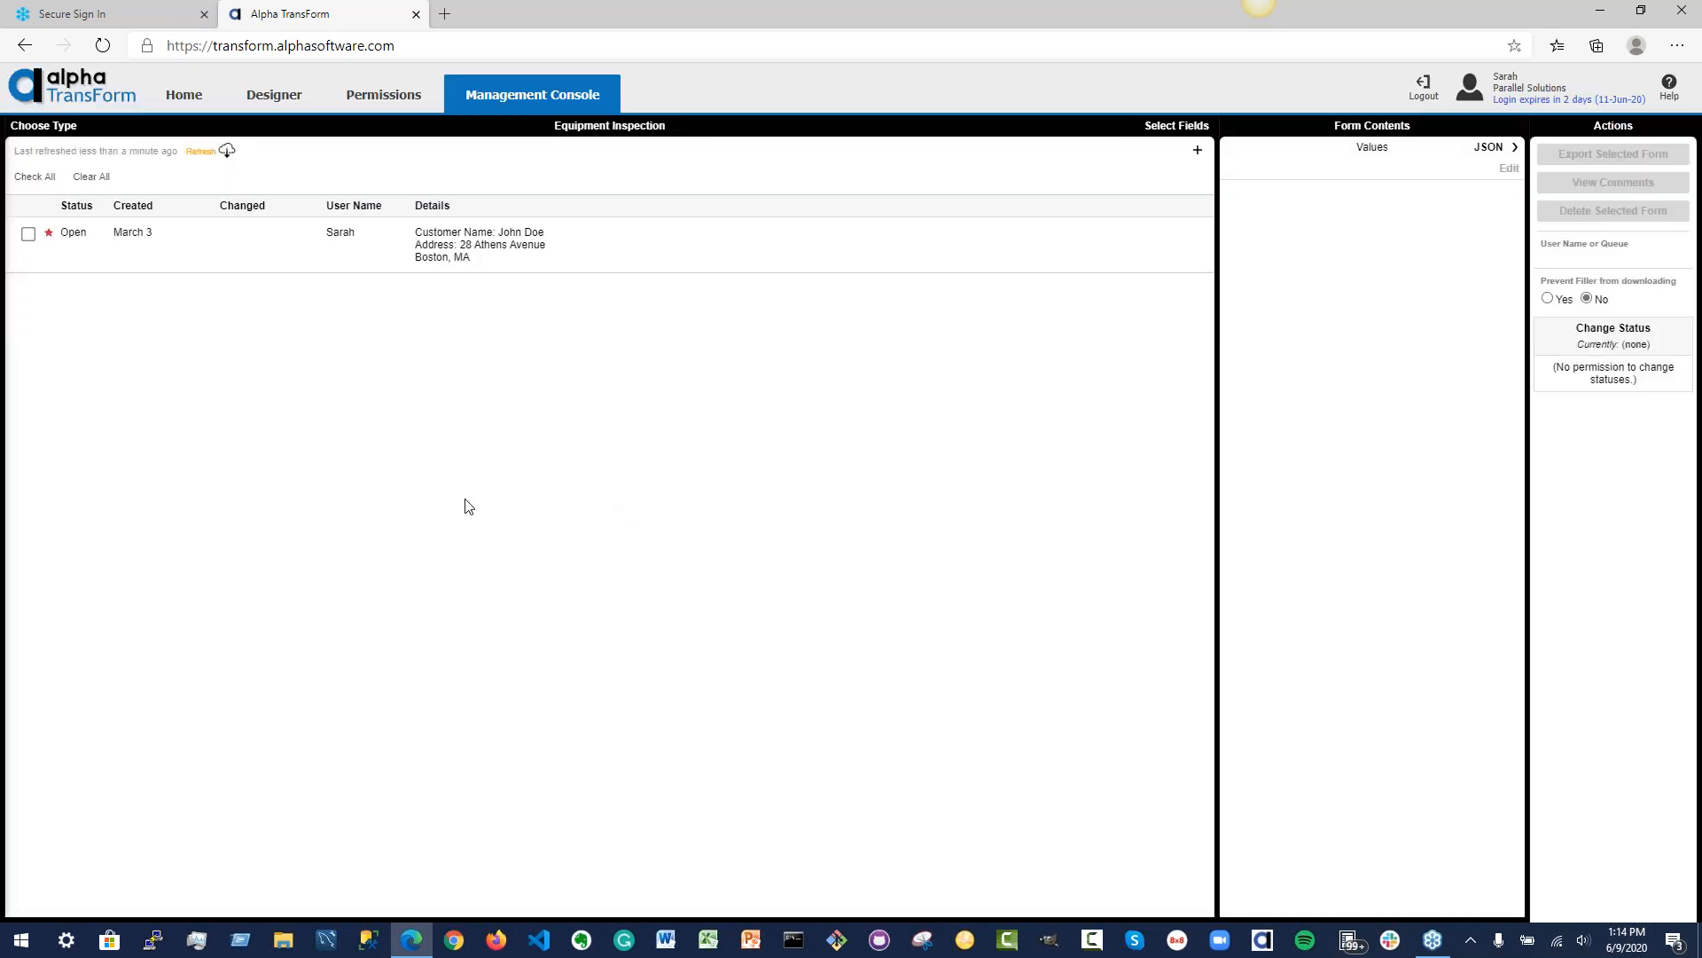
{"action": "left_click", "coordinate": [147, 255]}
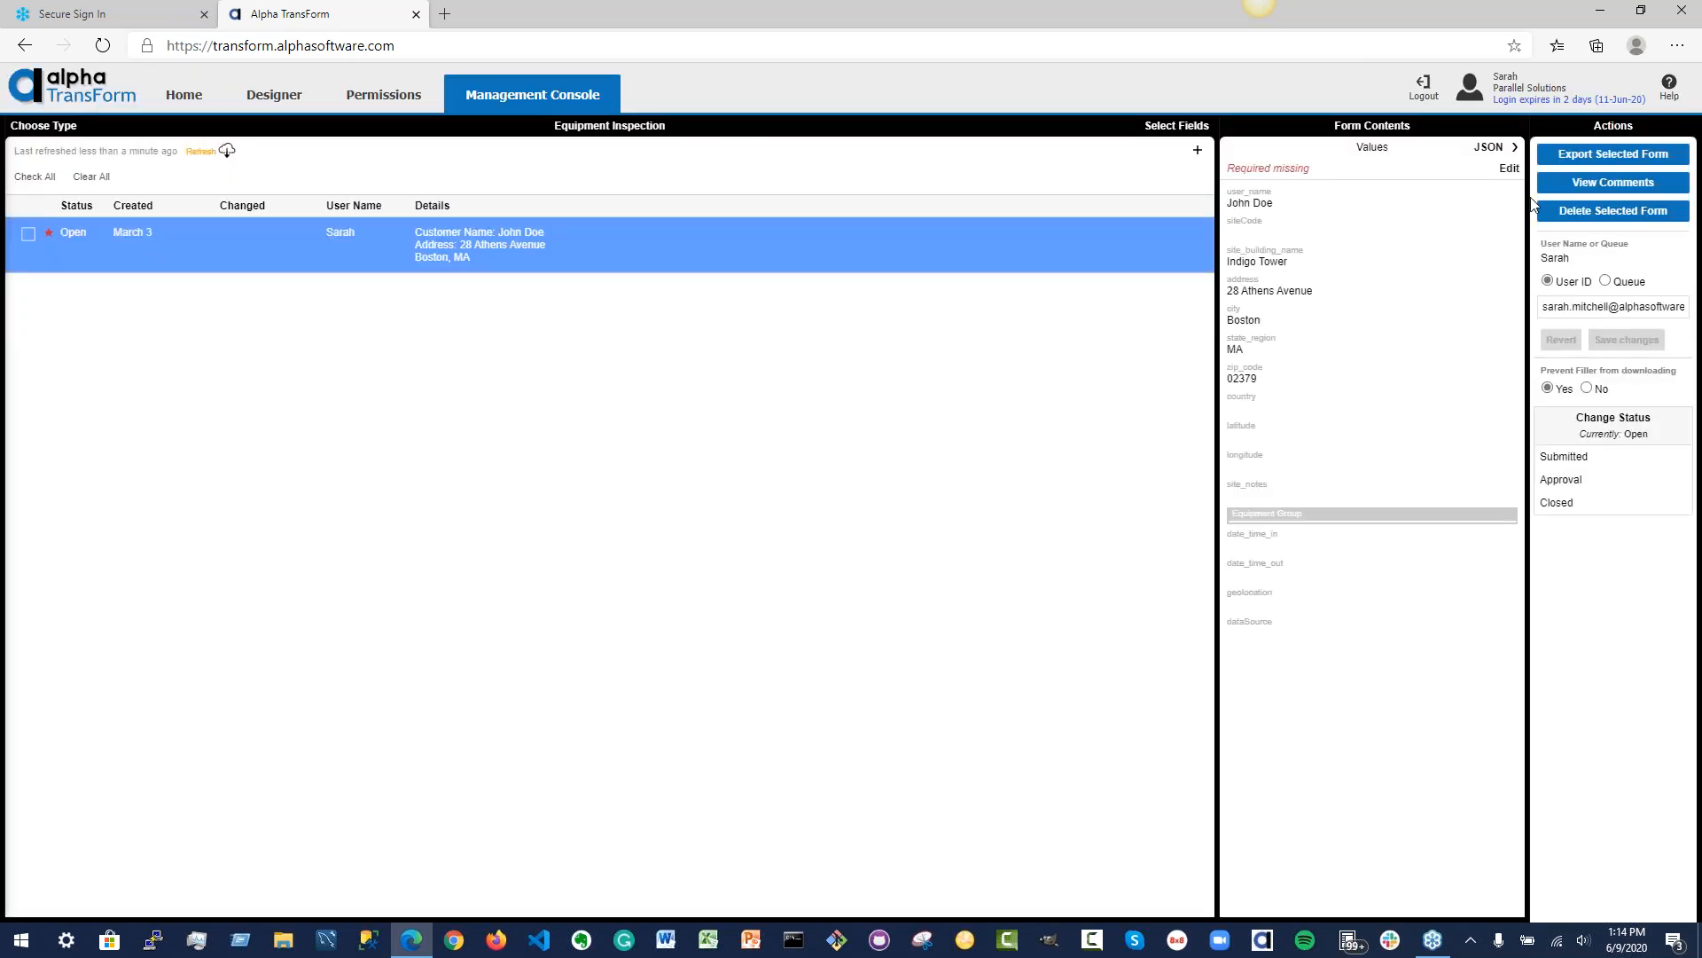
Step: Assign the Archived Forms permissions group to the Action Buttons form type and save the form type changes
{"action": "left_click", "coordinate": [391, 81]}
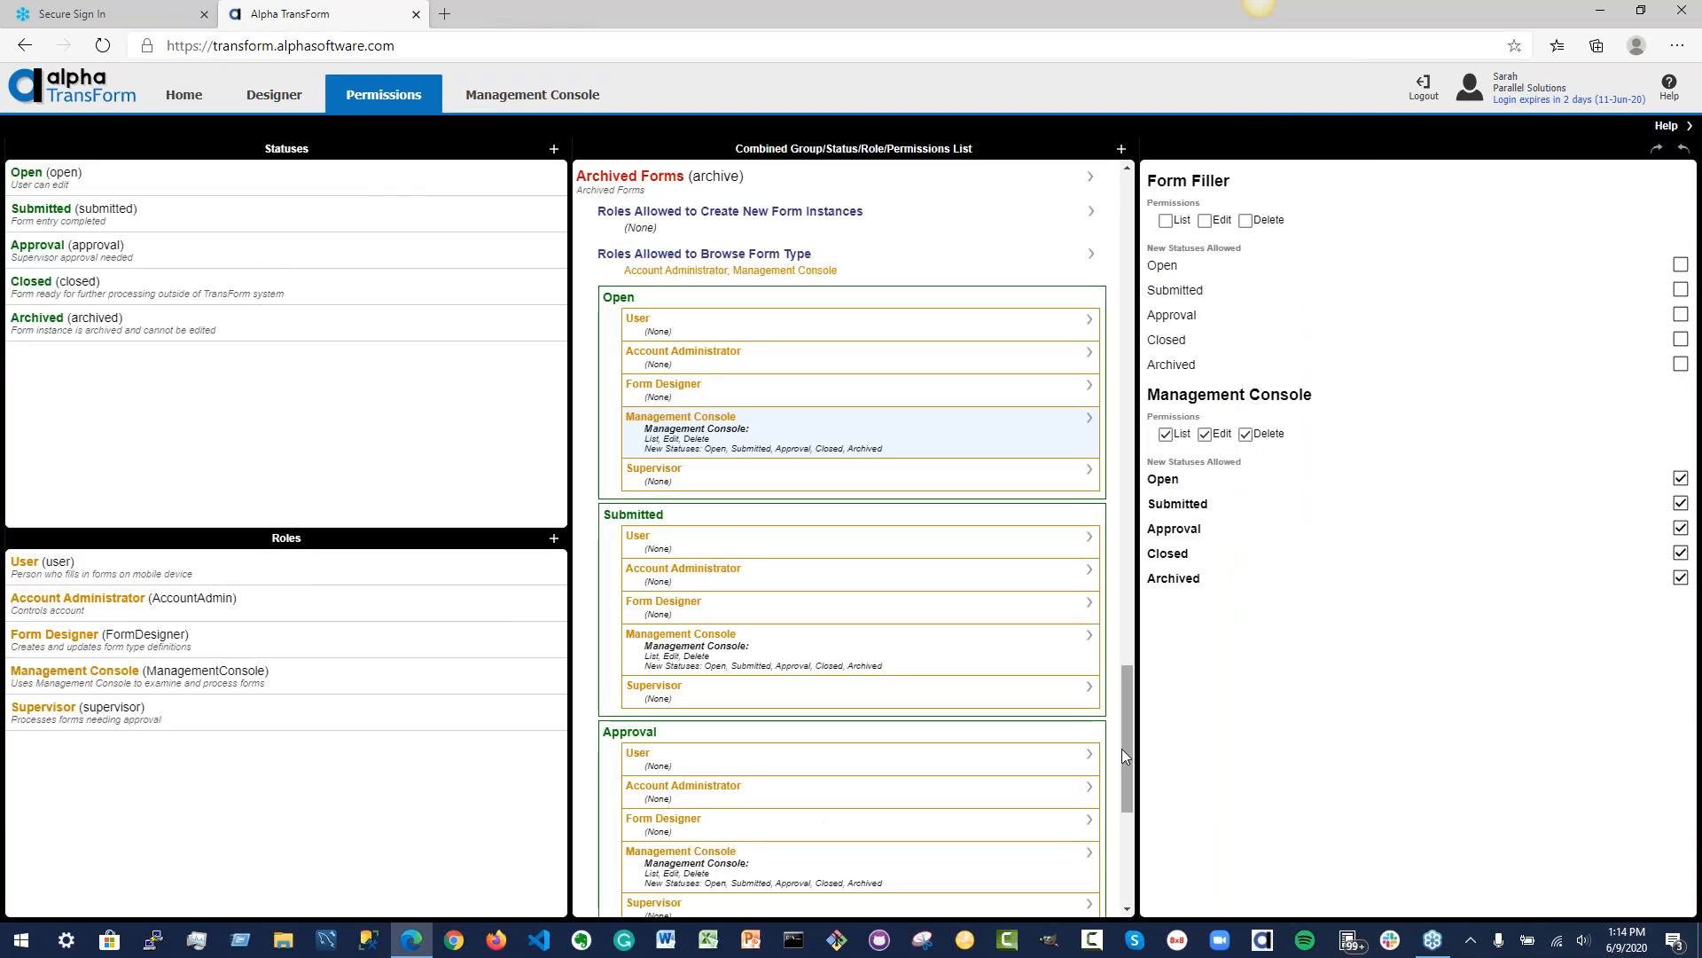
{"action": "left_click", "coordinate": [296, 101]}
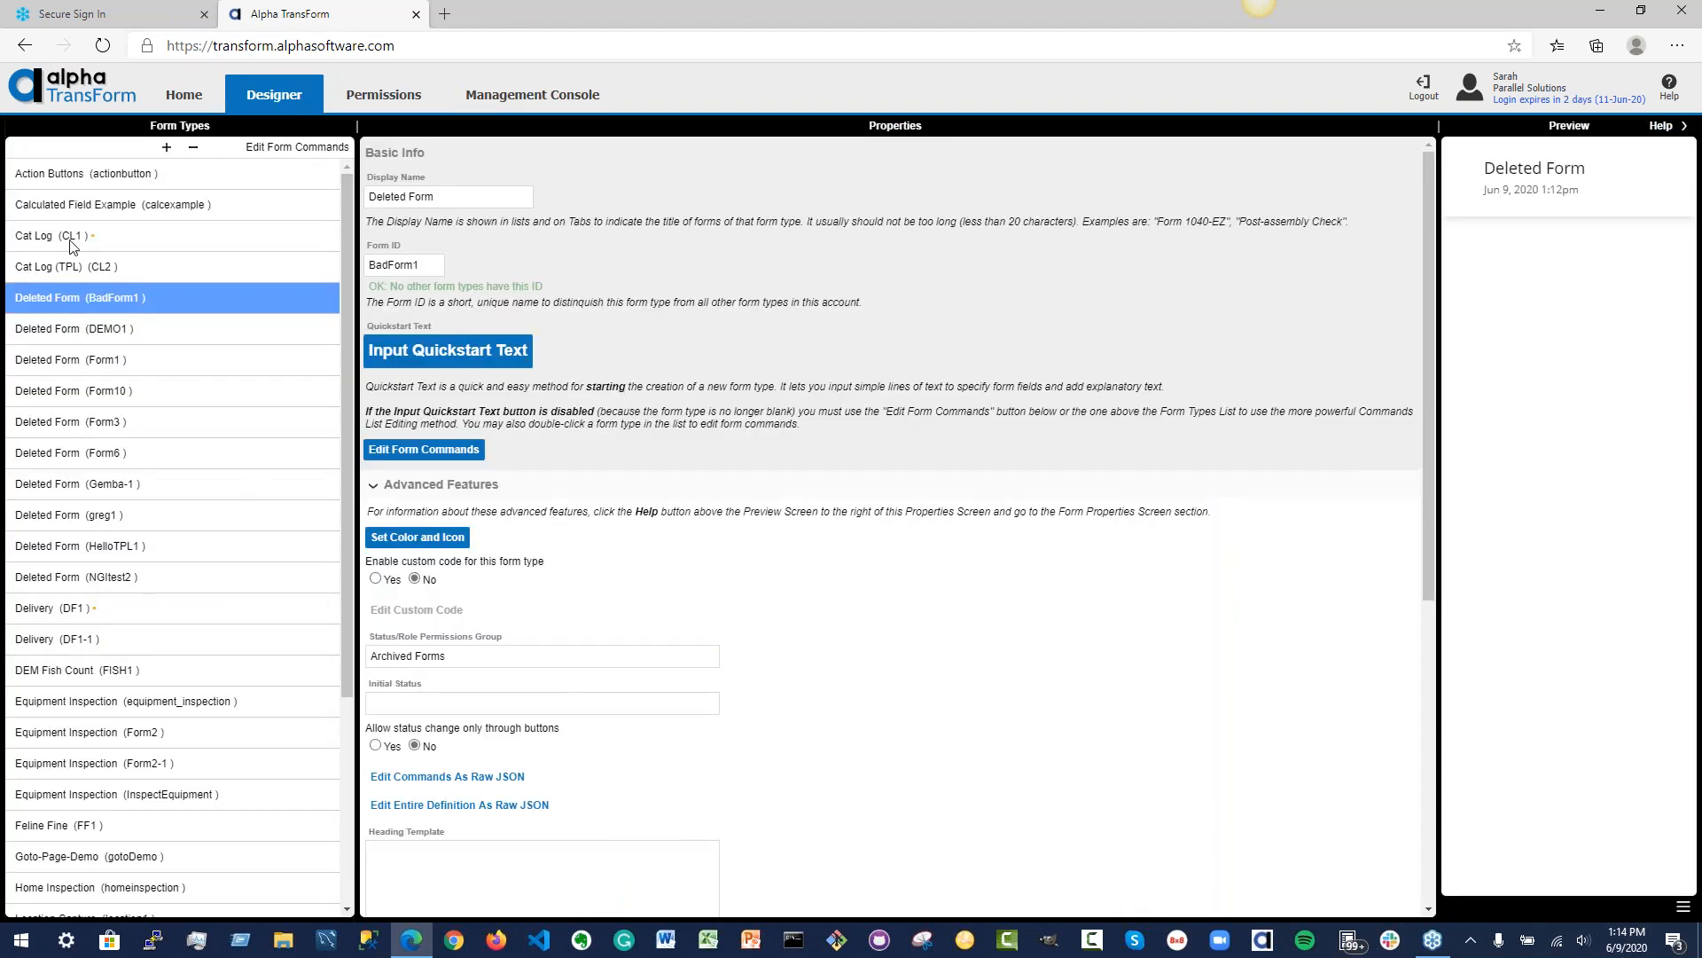
{"action": "left_click", "coordinate": [188, 179]}
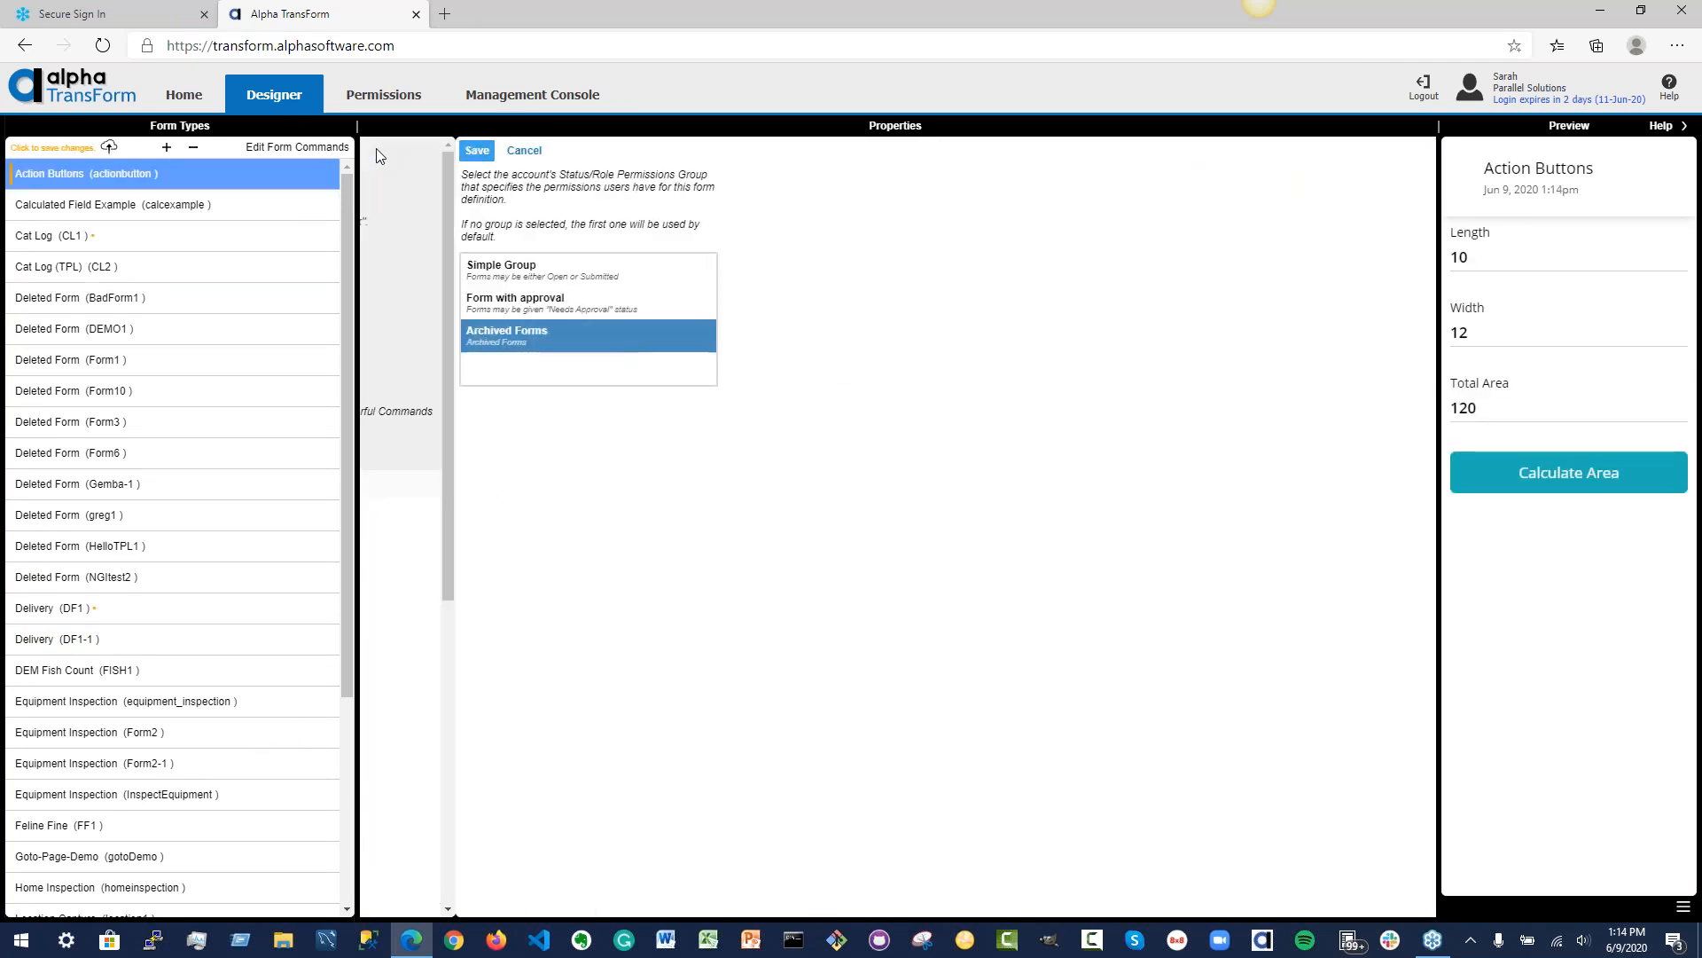
{"action": "left_click", "coordinate": [380, 149]}
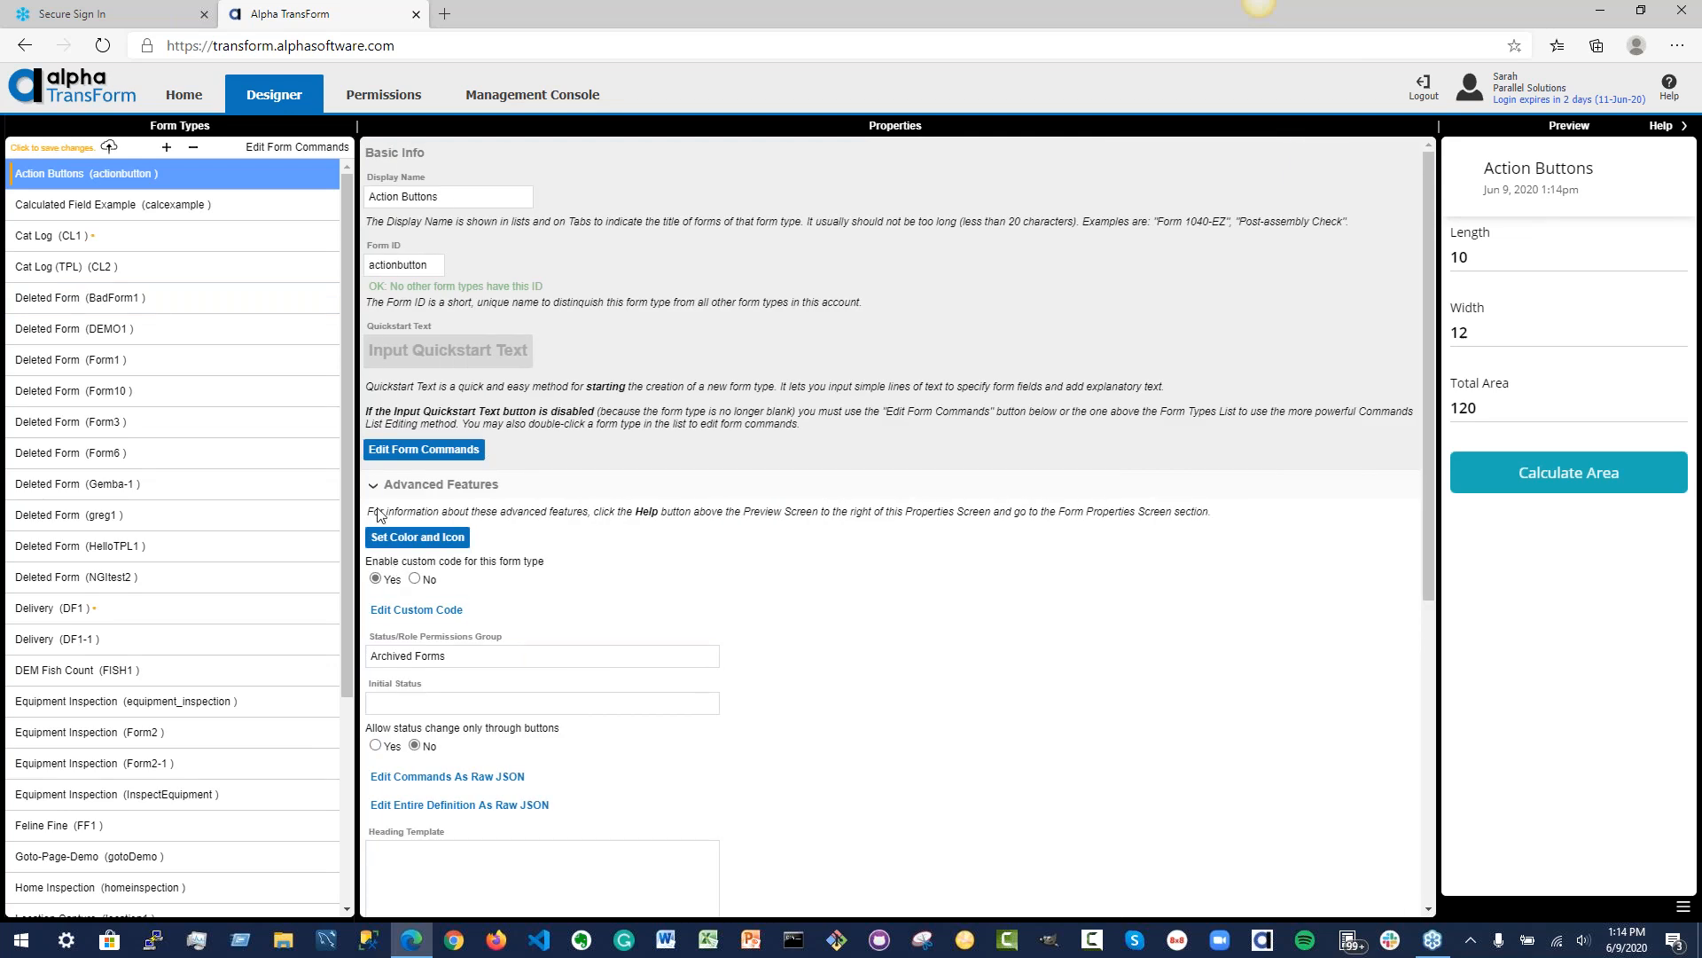
{"action": "left_click", "coordinate": [78, 147]}
{"action": "left_click", "coordinate": [550, 96]}
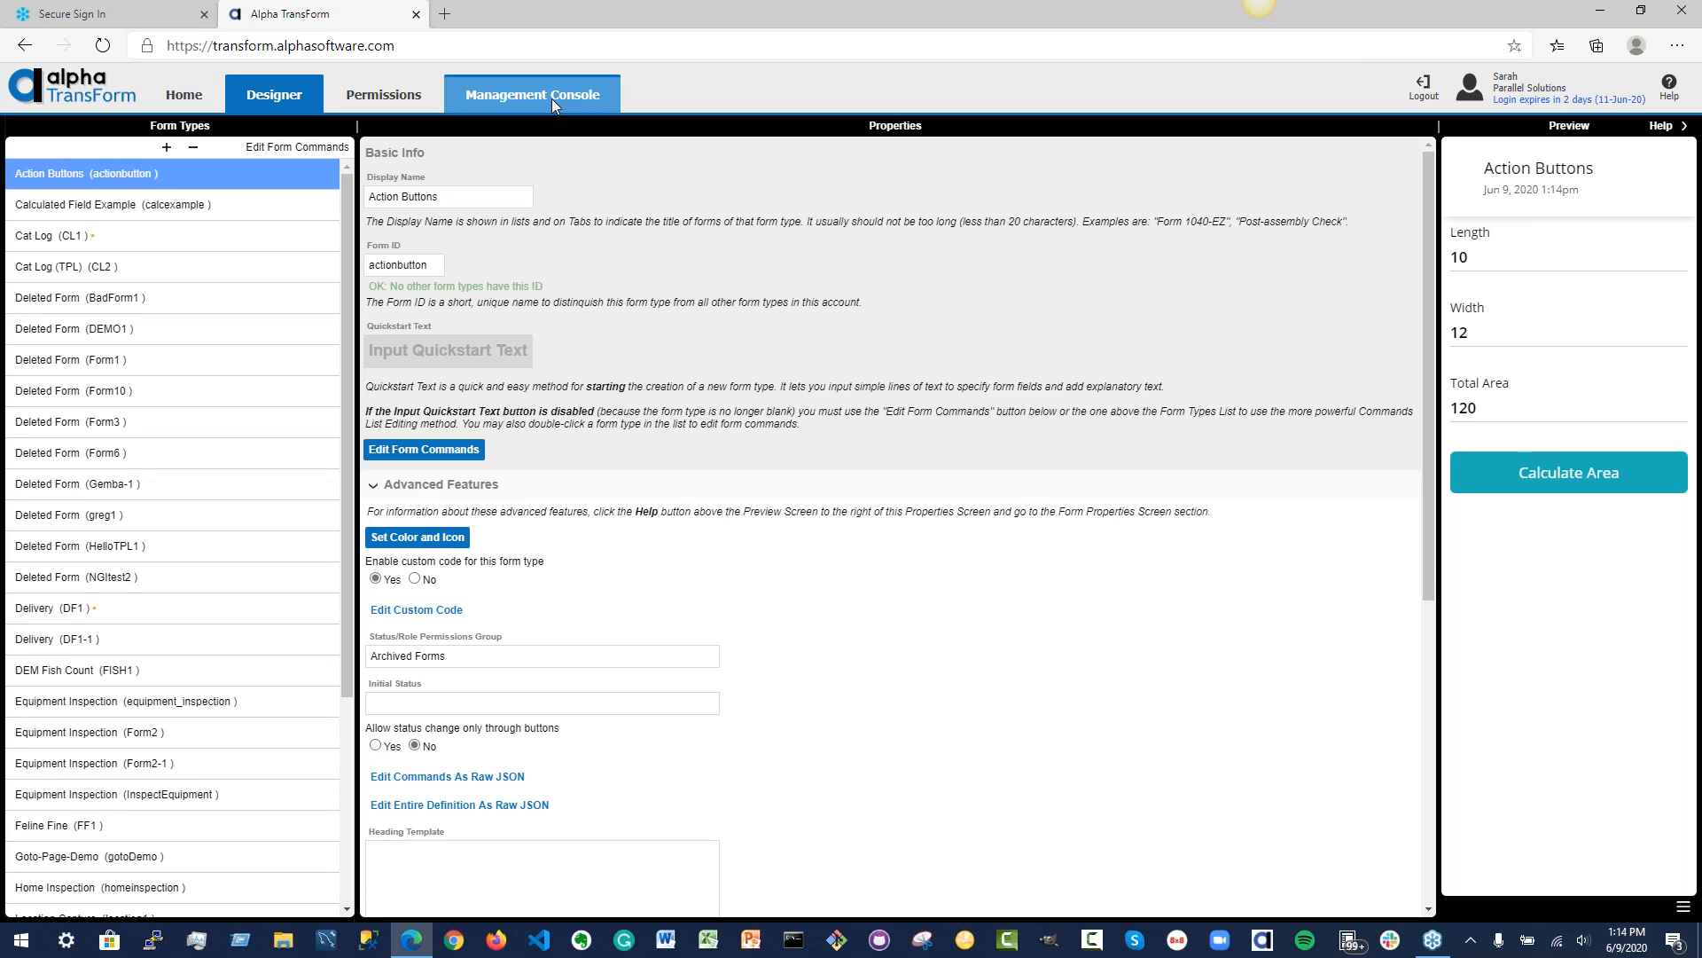
Step: Examine the properties and assigned permissions group of the various Deleted Form form types in the Designer
{"action": "left_click", "coordinate": [137, 300]}
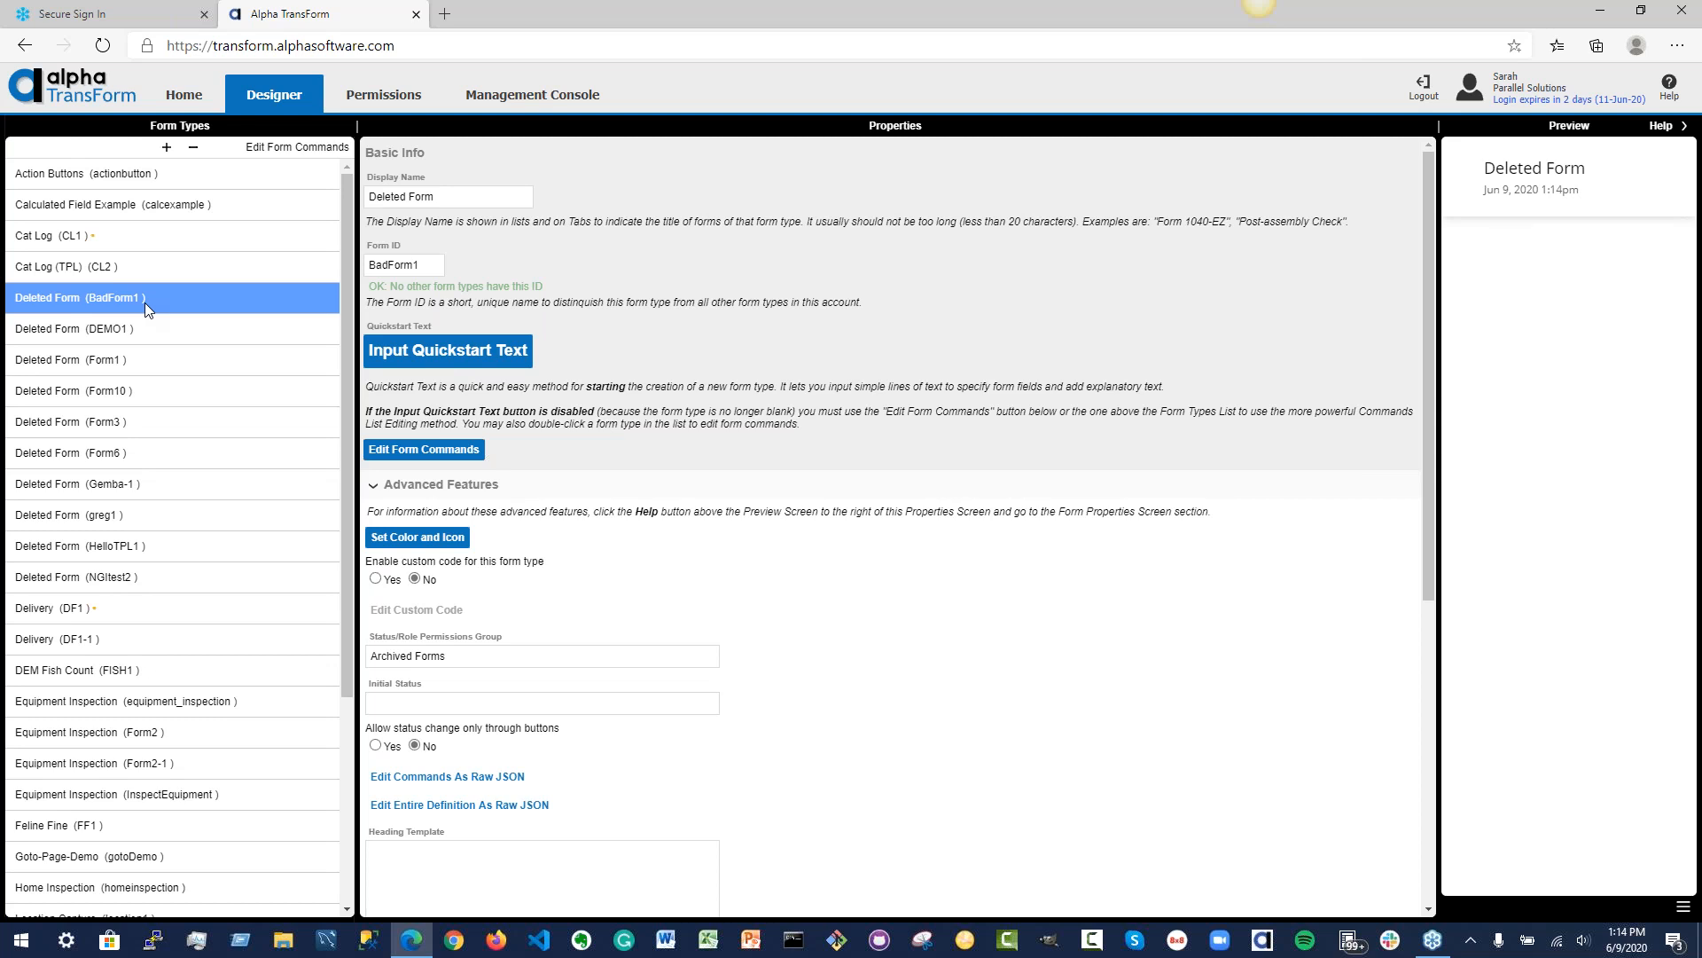
{"action": "left_click", "coordinate": [81, 484]}
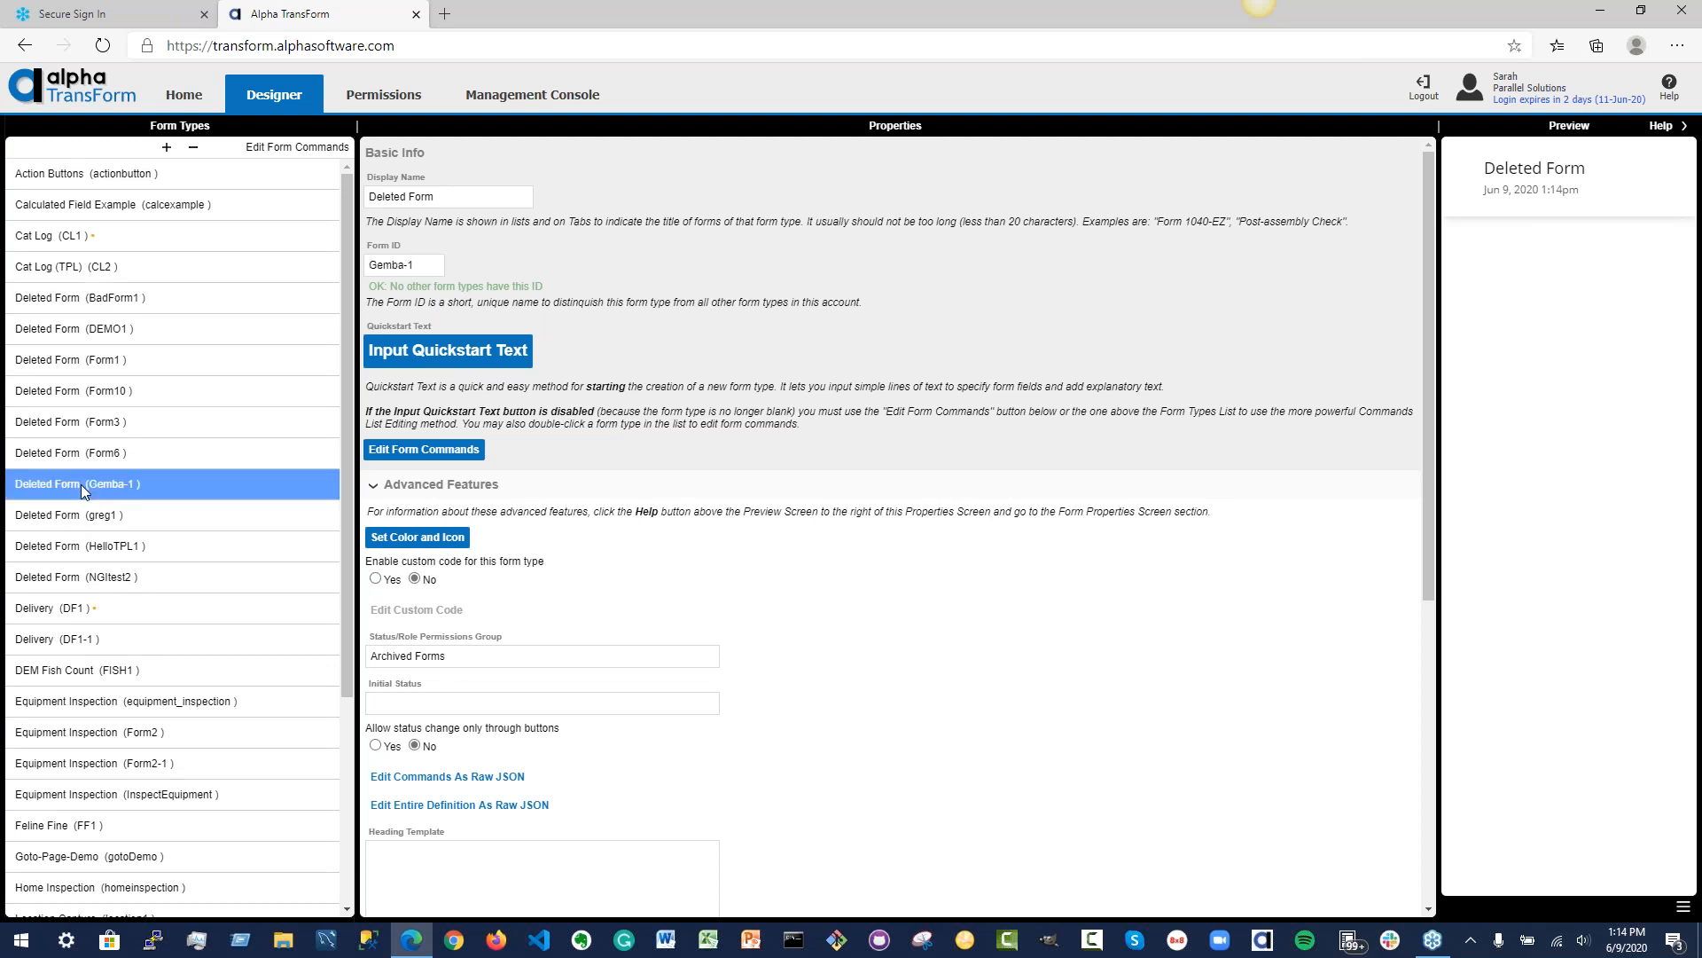
{"action": "left_click", "coordinate": [67, 548]}
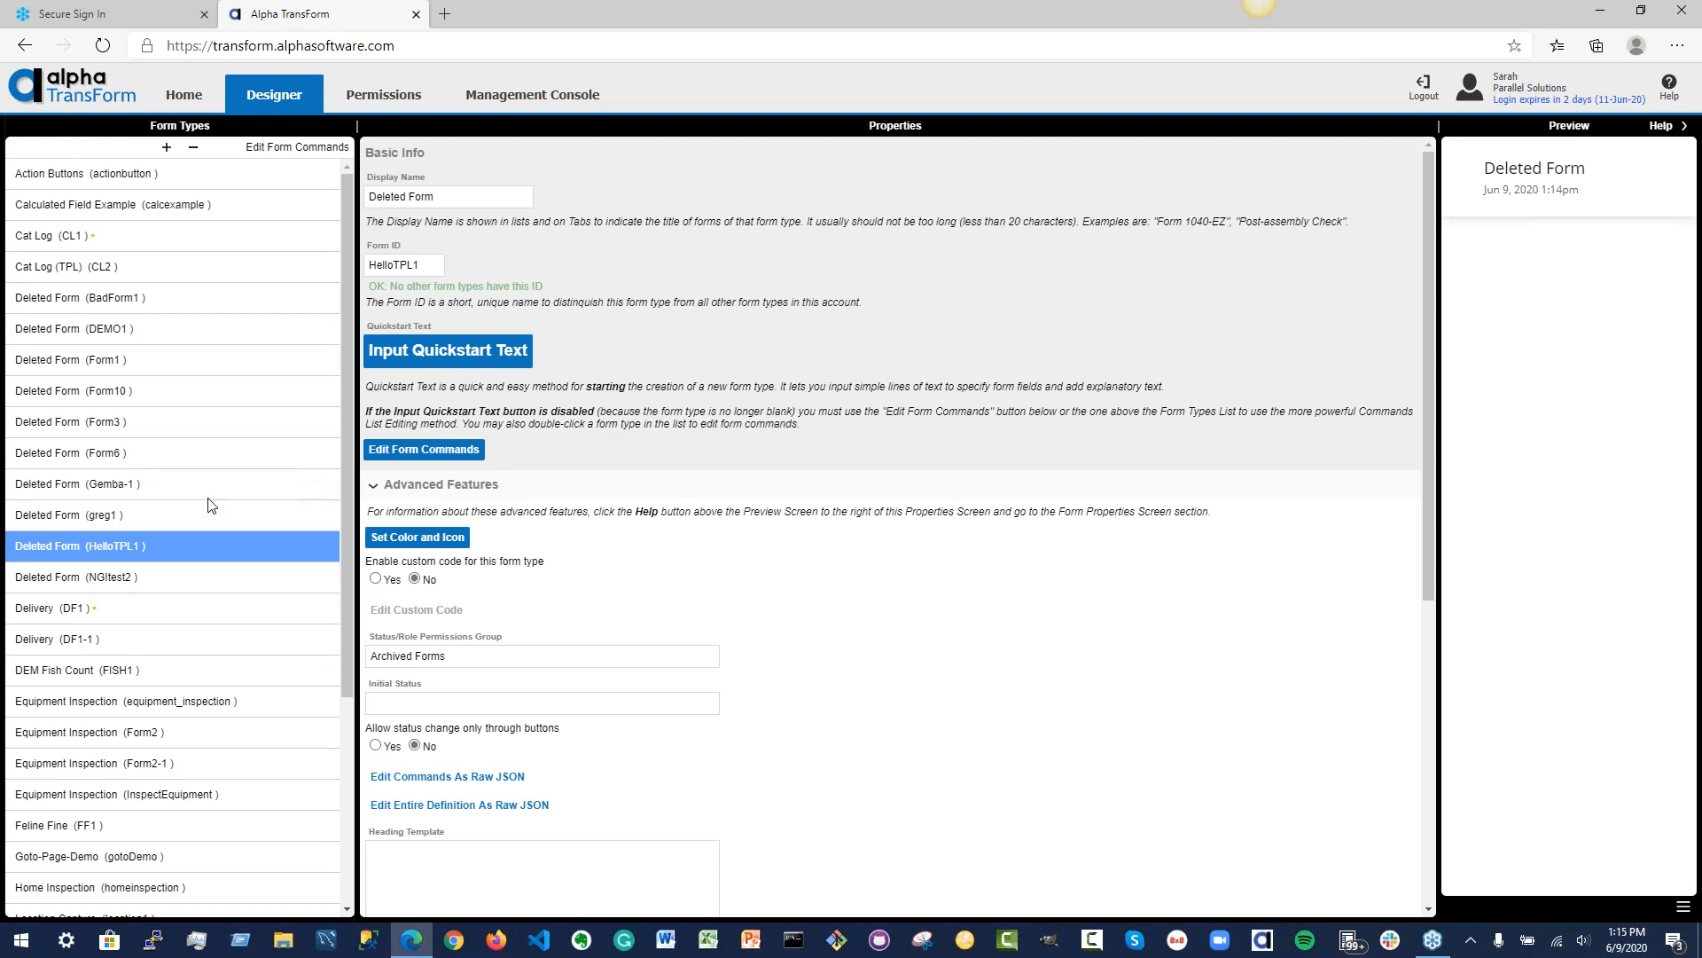
{"action": "left_click", "coordinate": [47, 337]}
{"action": "left_click", "coordinate": [50, 384]}
{"action": "left_click", "coordinate": [51, 424]}
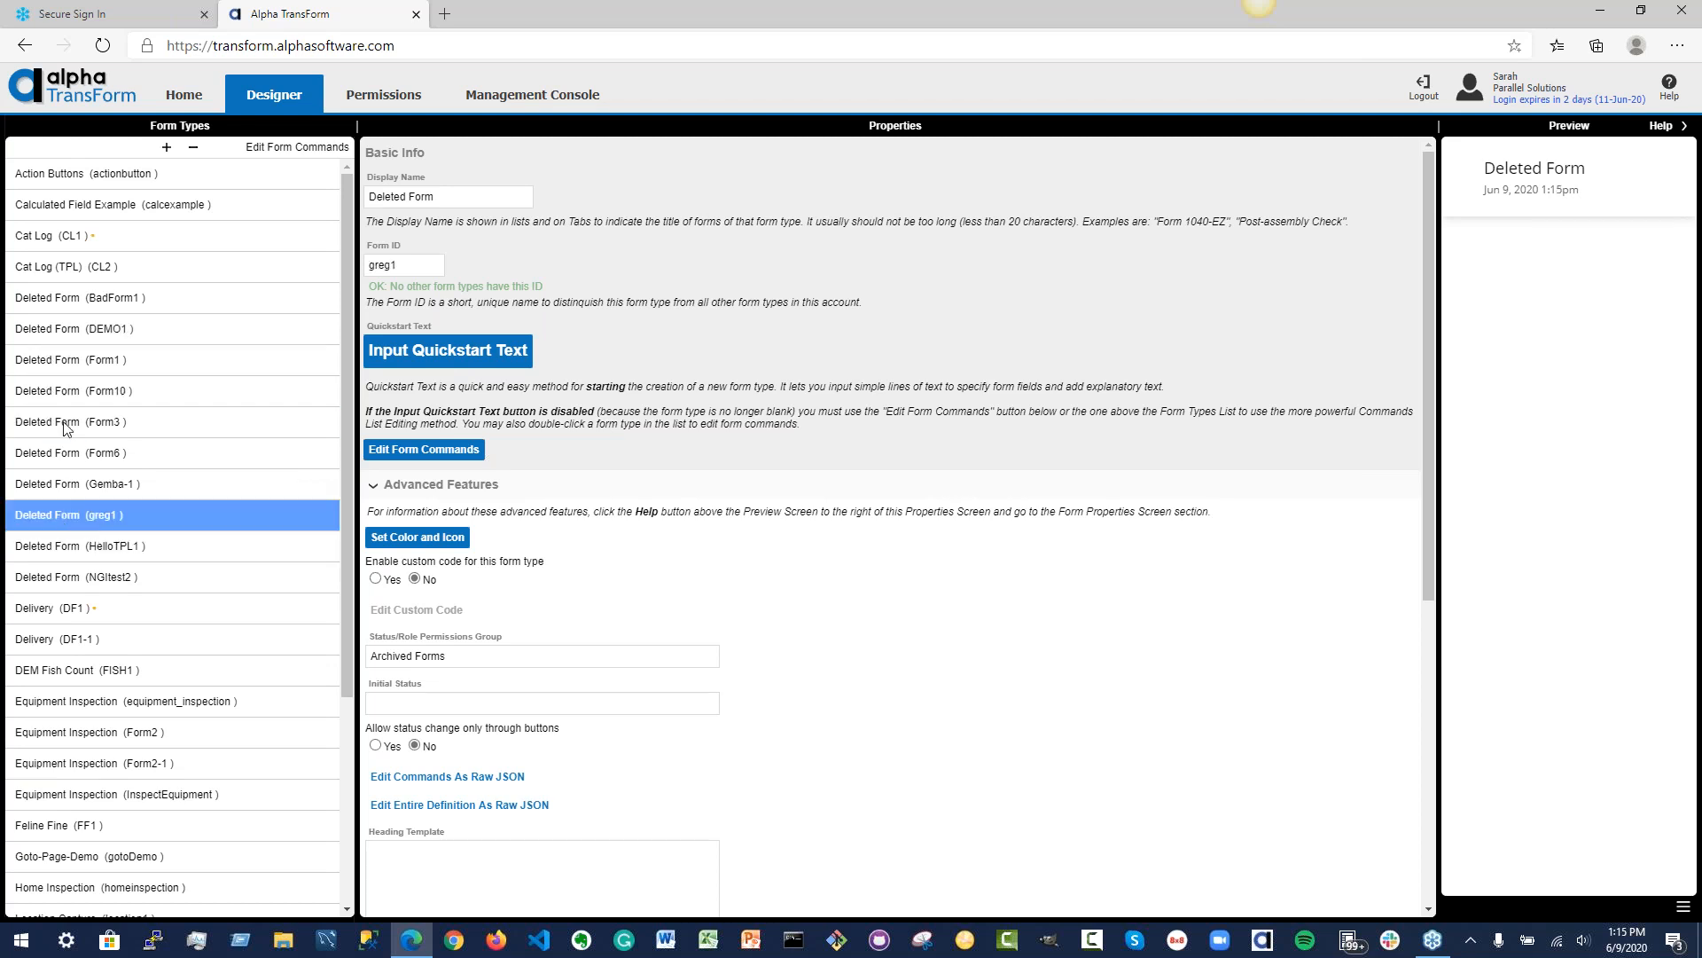
{"action": "left_click", "coordinate": [68, 454]}
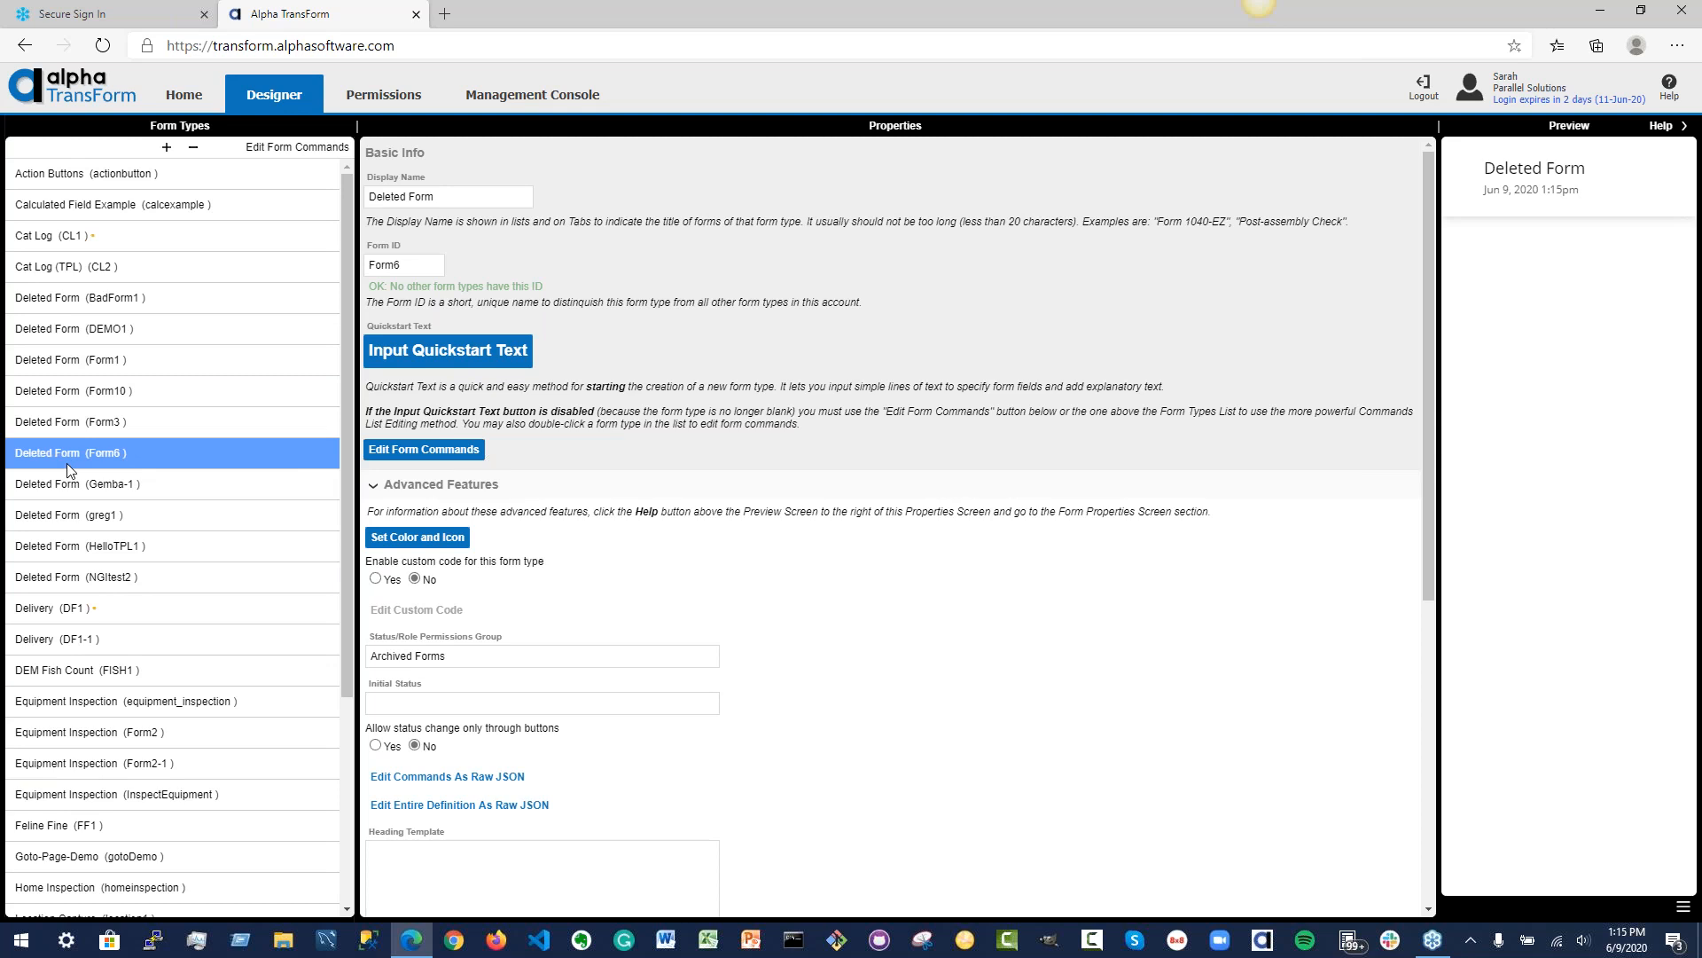
{"action": "scroll", "coordinate": [67, 463], "scroll_direction": "down", "scroll_amount": 3}
{"action": "scroll", "coordinate": [127, 811], "scroll_direction": "up", "scroll_amount": 3}
{"action": "scroll", "coordinate": [113, 526], "scroll_direction": "down", "scroll_amount": 1}
{"action": "scroll", "coordinate": [71, 398], "scroll_direction": "up", "scroll_amount": 1}
Step: Rename the Deleted Form (DEMO1) form type to zDeleted Form and compare its list position with the Deleted Form (BadForm1) form type
{"action": "left_click", "coordinate": [34, 321]}
{"action": "left_click", "coordinate": [373, 193]}
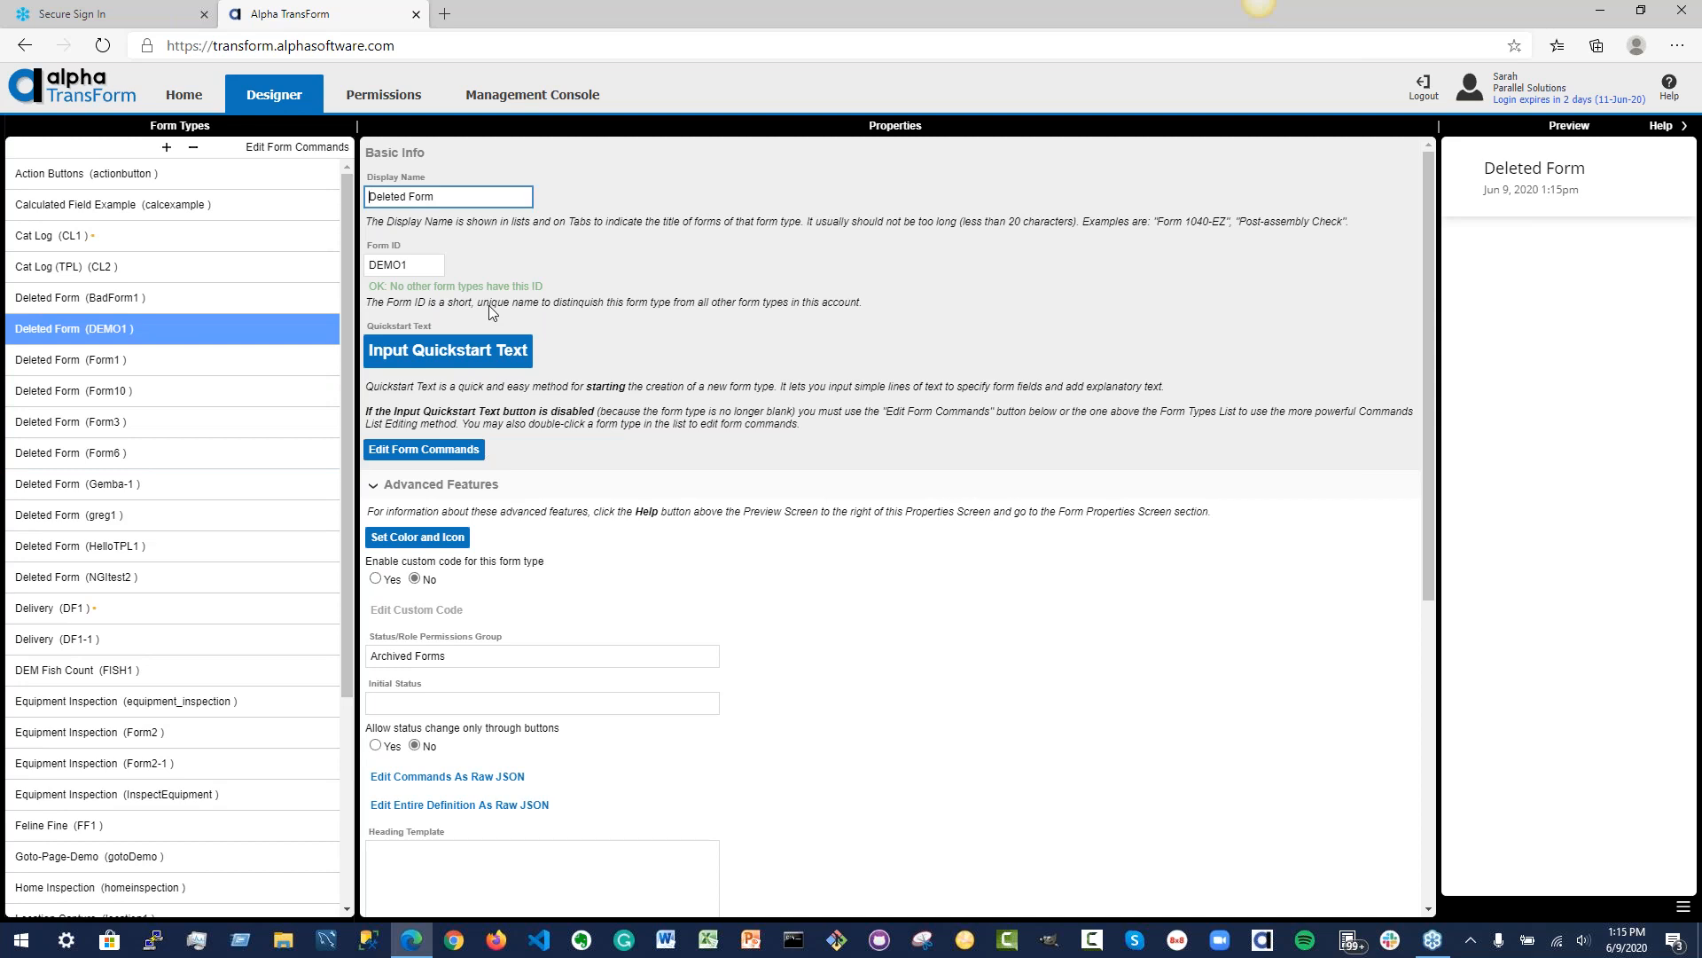
{"action": "type", "text": "z"}
{"action": "left_click", "coordinate": [673, 279]}
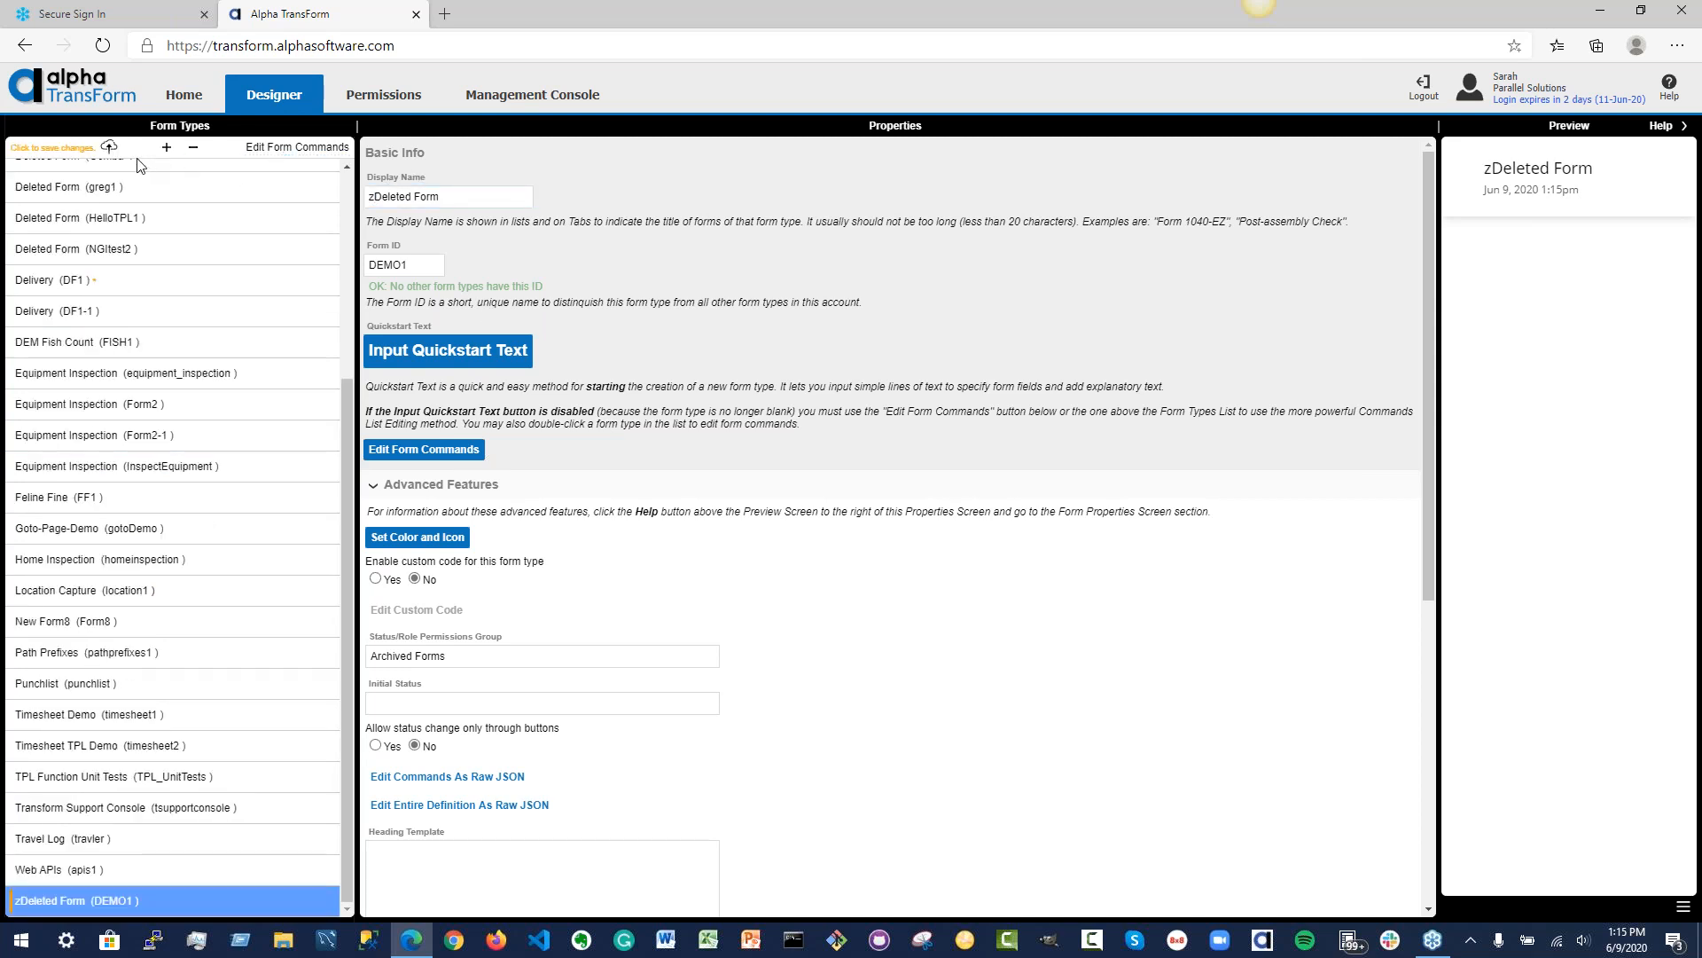
{"action": "scroll", "coordinate": [133, 877], "scroll_direction": "up", "scroll_amount": 5}
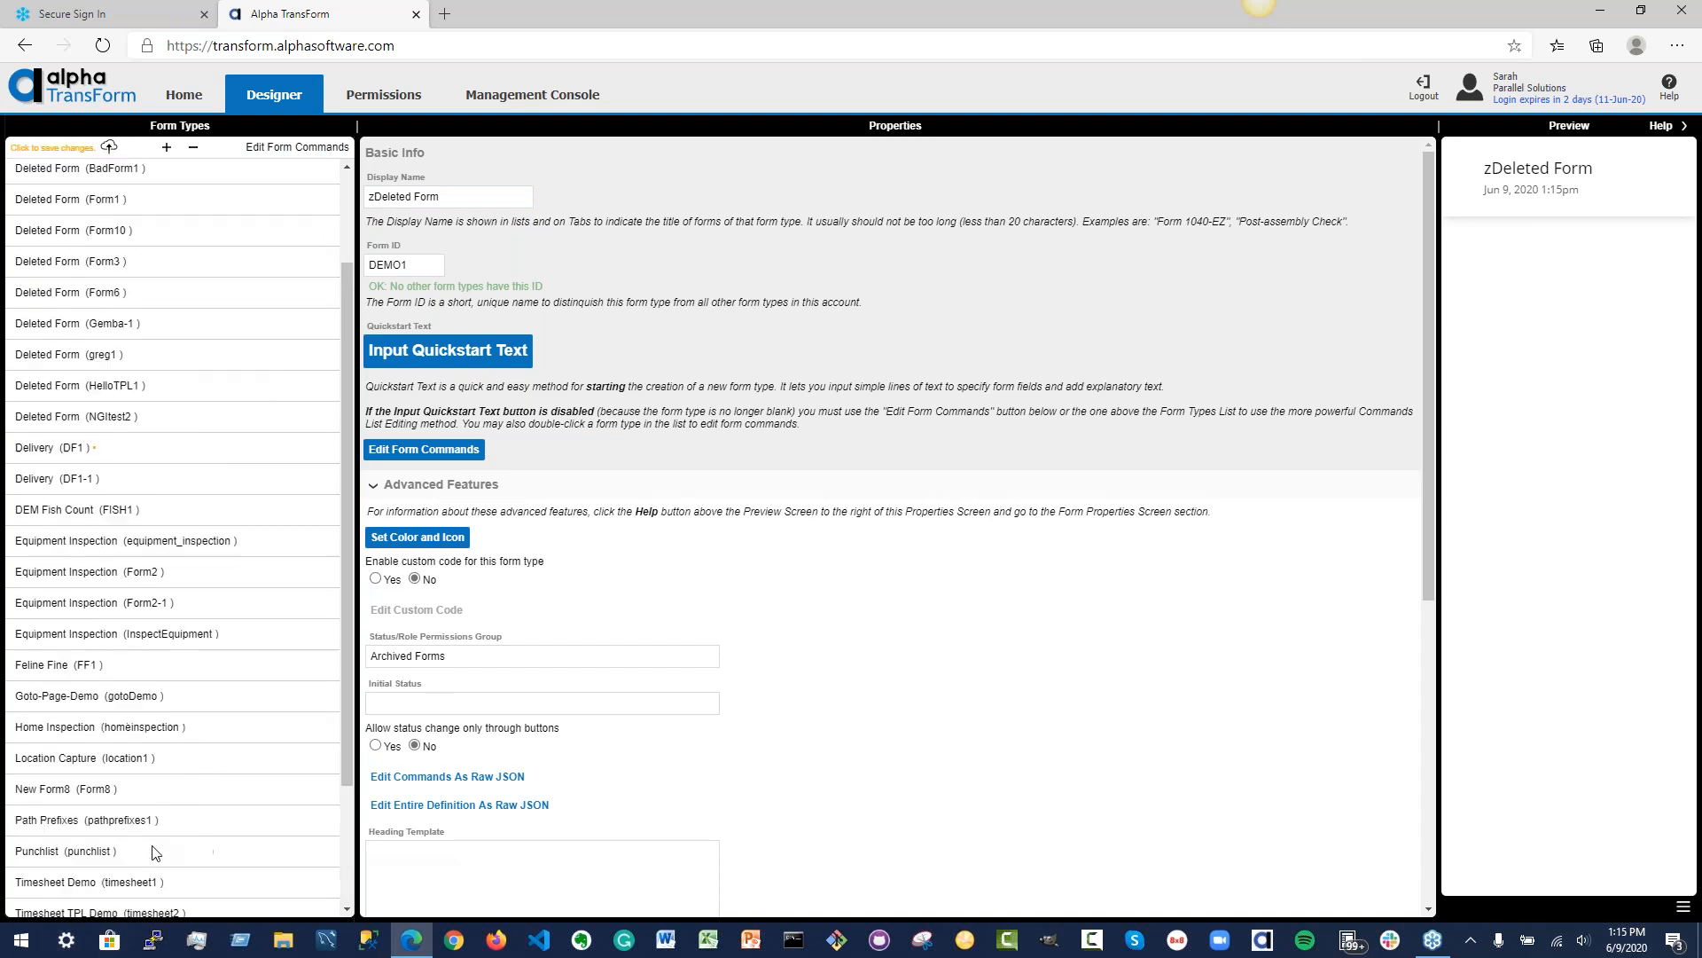
{"action": "left_click", "coordinate": [129, 302]}
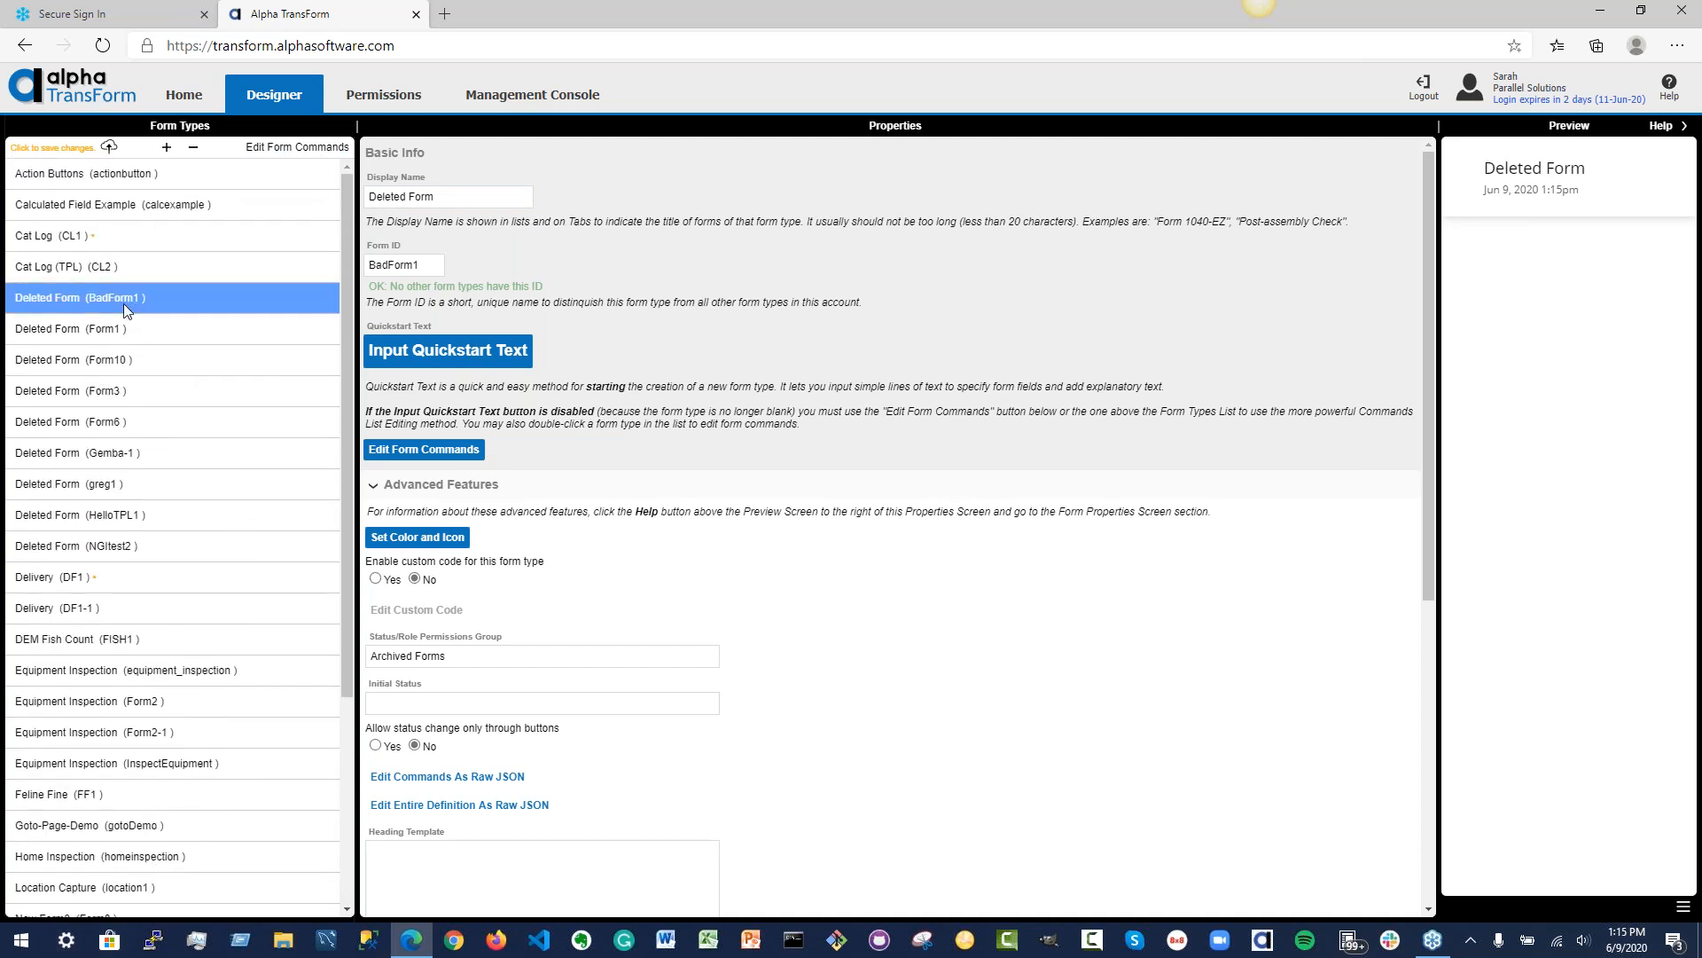
{"action": "scroll", "coordinate": [95, 632], "scroll_direction": "down", "scroll_amount": 3}
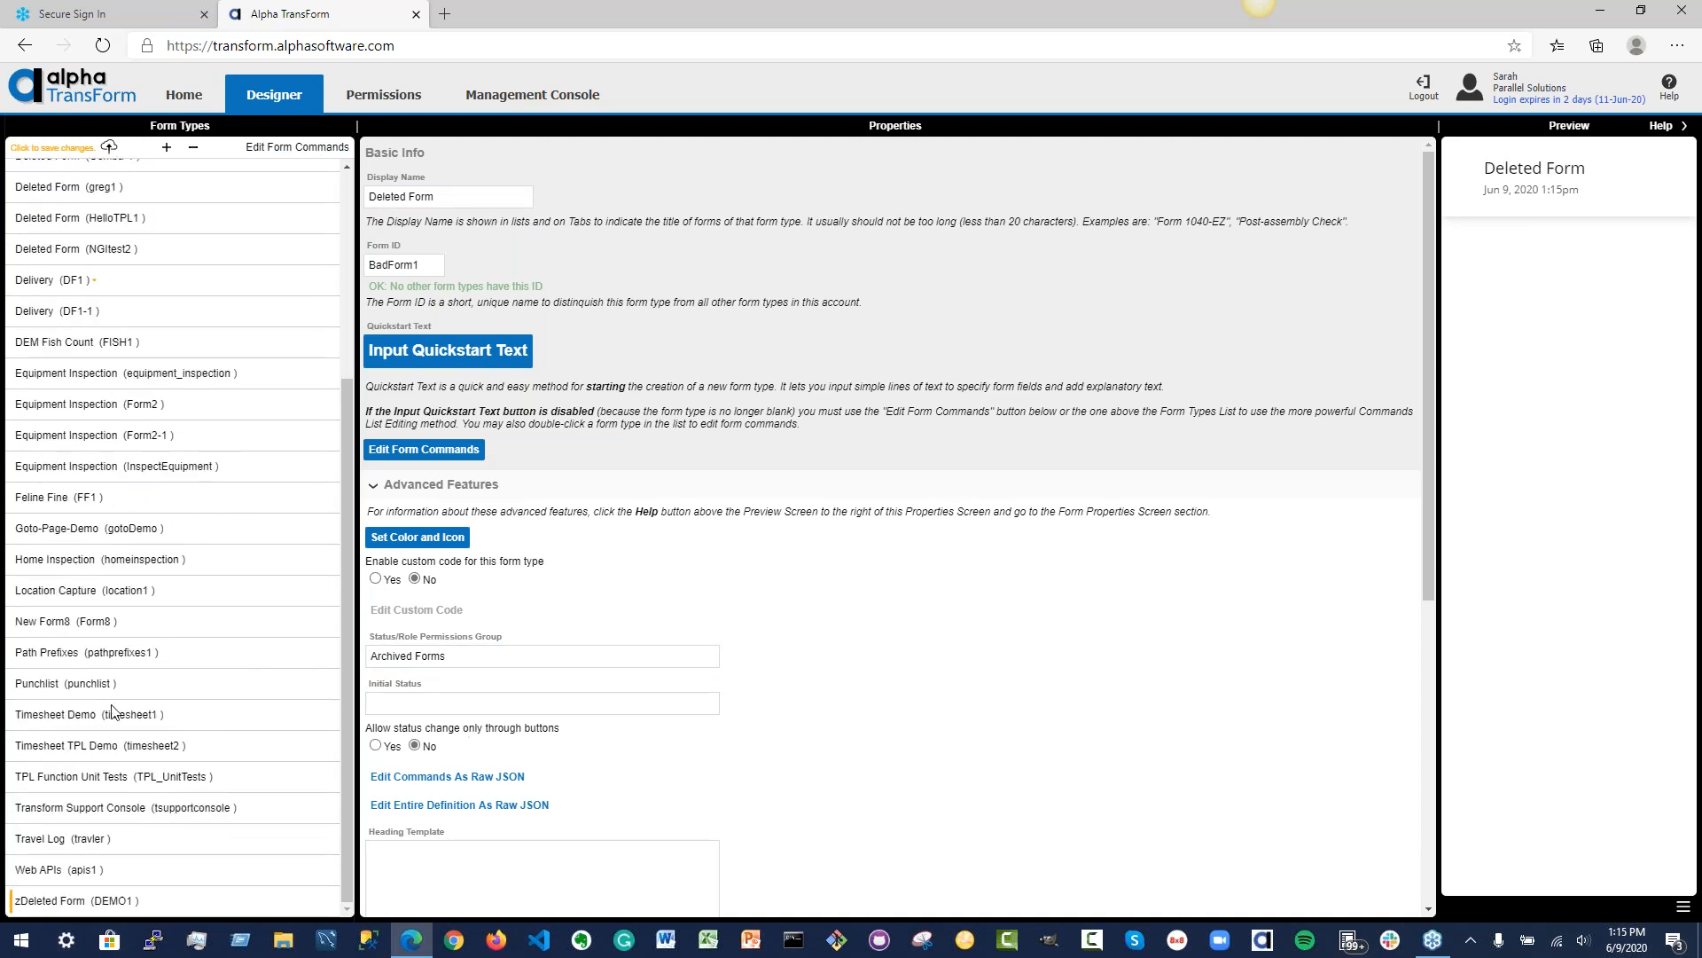
Step: Restore the display name of the DEMO1 form type to Deleted Form
{"action": "left_click", "coordinate": [163, 906]}
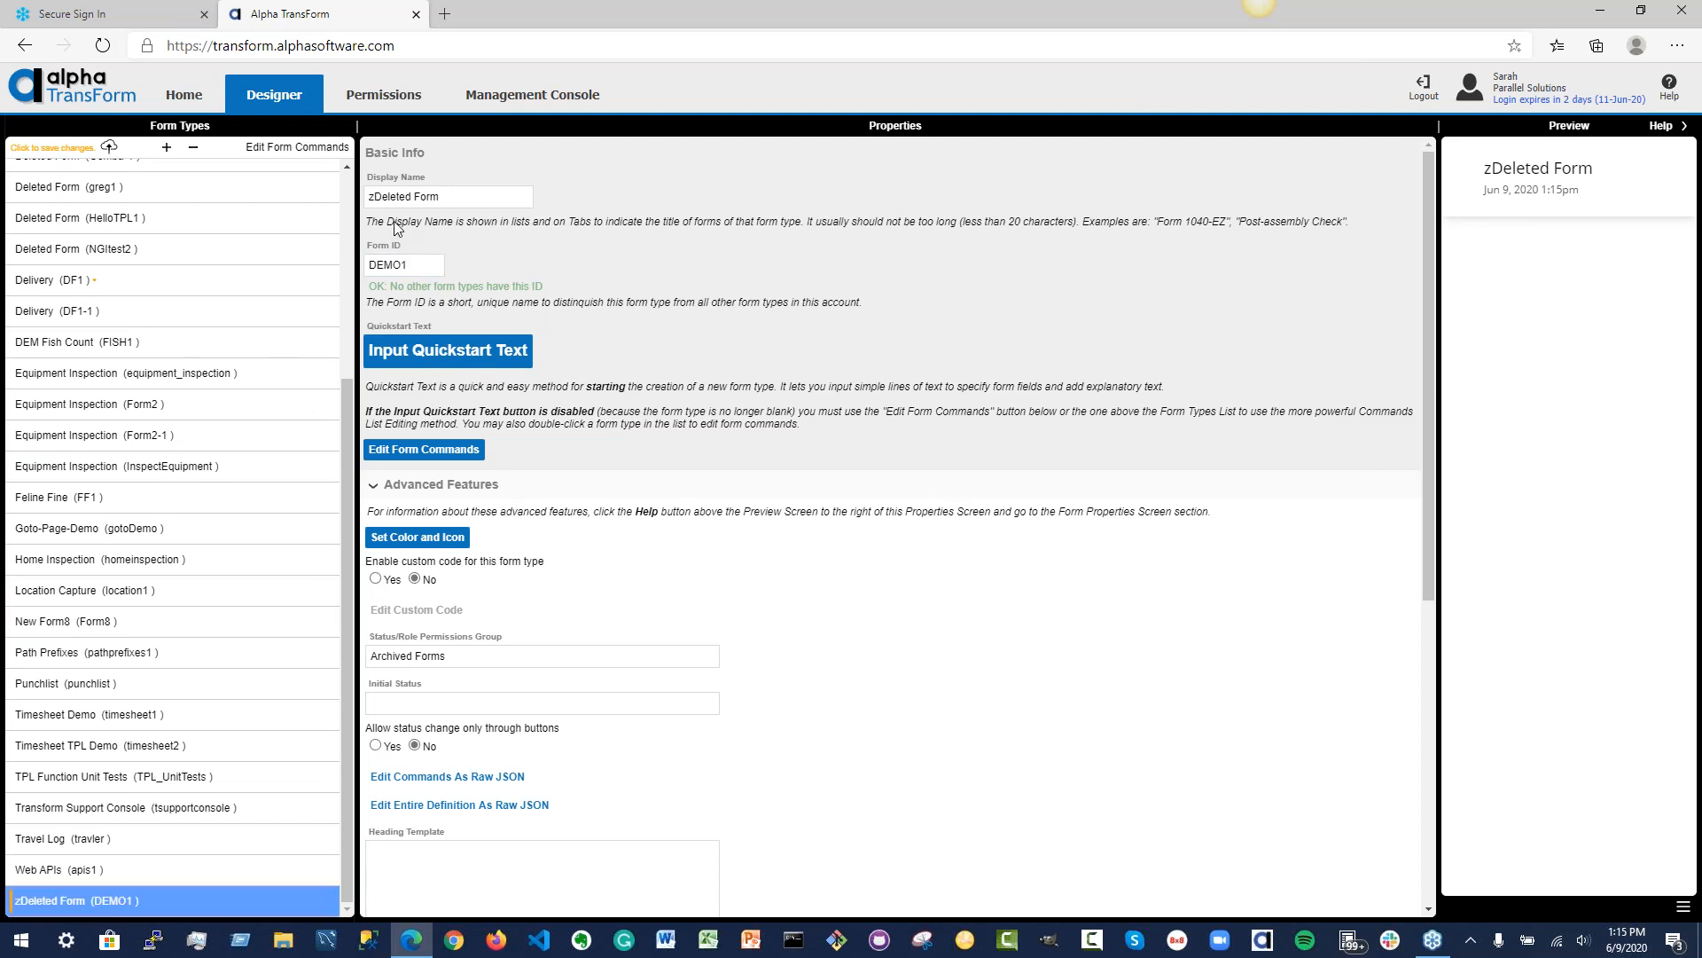
{"action": "left_click", "coordinate": [743, 198]}
{"action": "scroll", "coordinate": [116, 687], "scroll_direction": "up", "scroll_amount": 3}
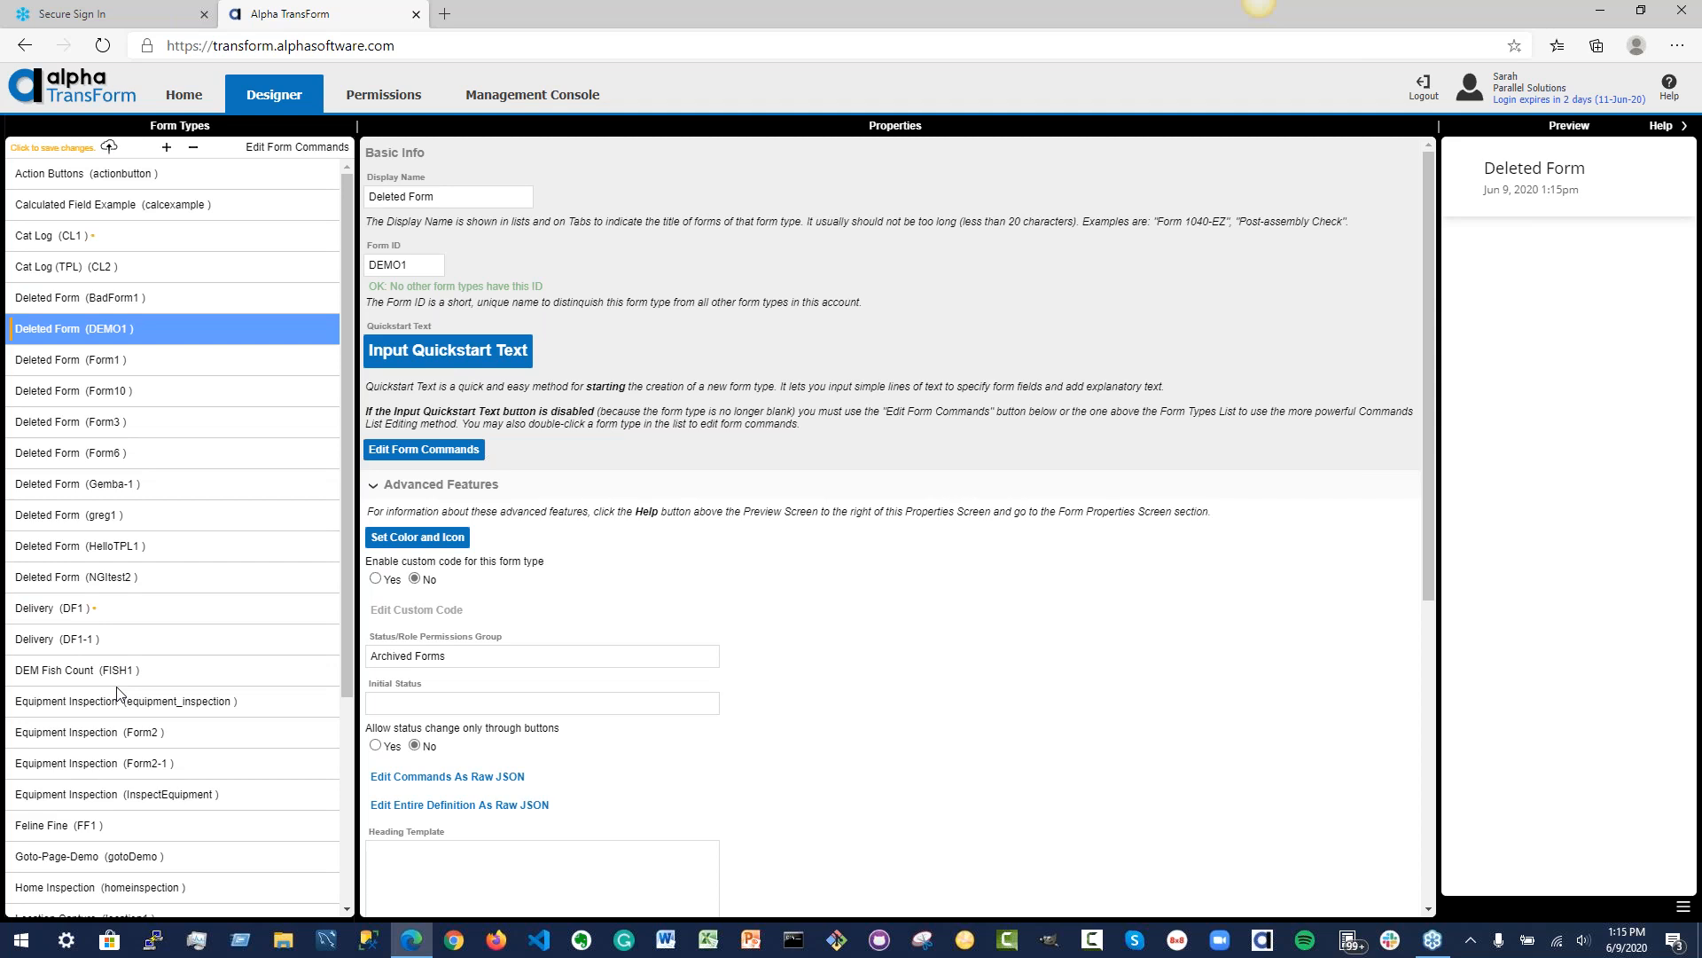
Step: Review the account's permissions groups, from Simple Group through to Archived Forms
{"action": "left_click", "coordinate": [407, 94]}
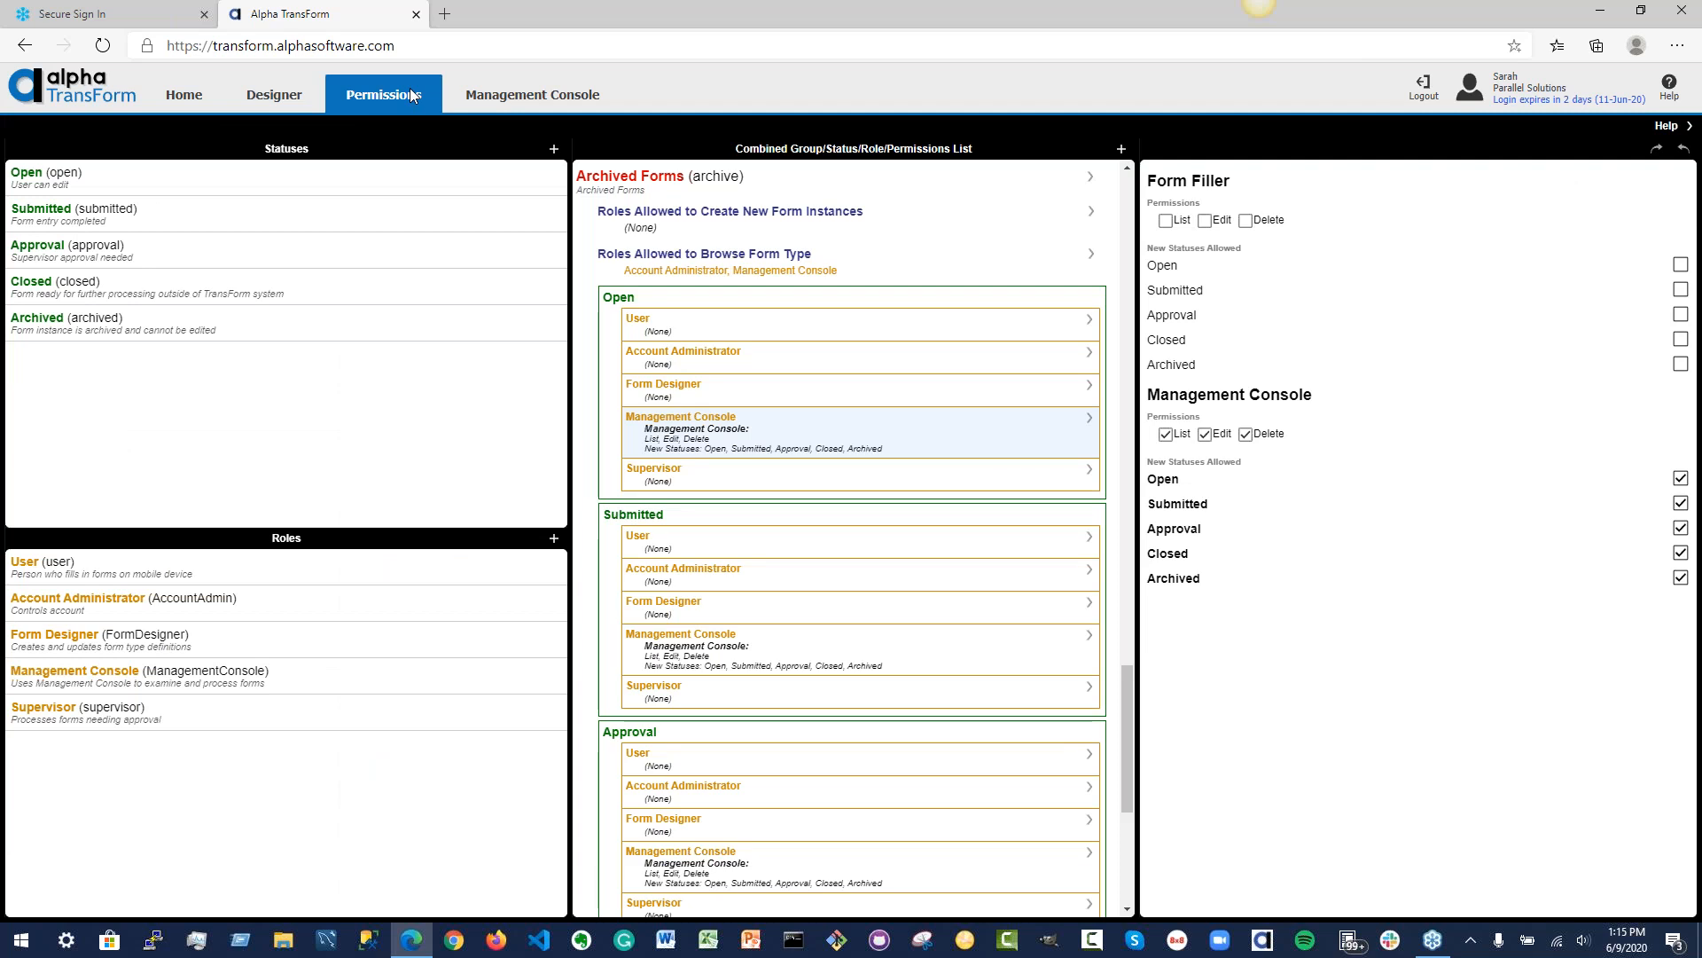
{"action": "left_click_drag", "start_coordinate": [1126, 759], "coordinate": [1116, 248]}
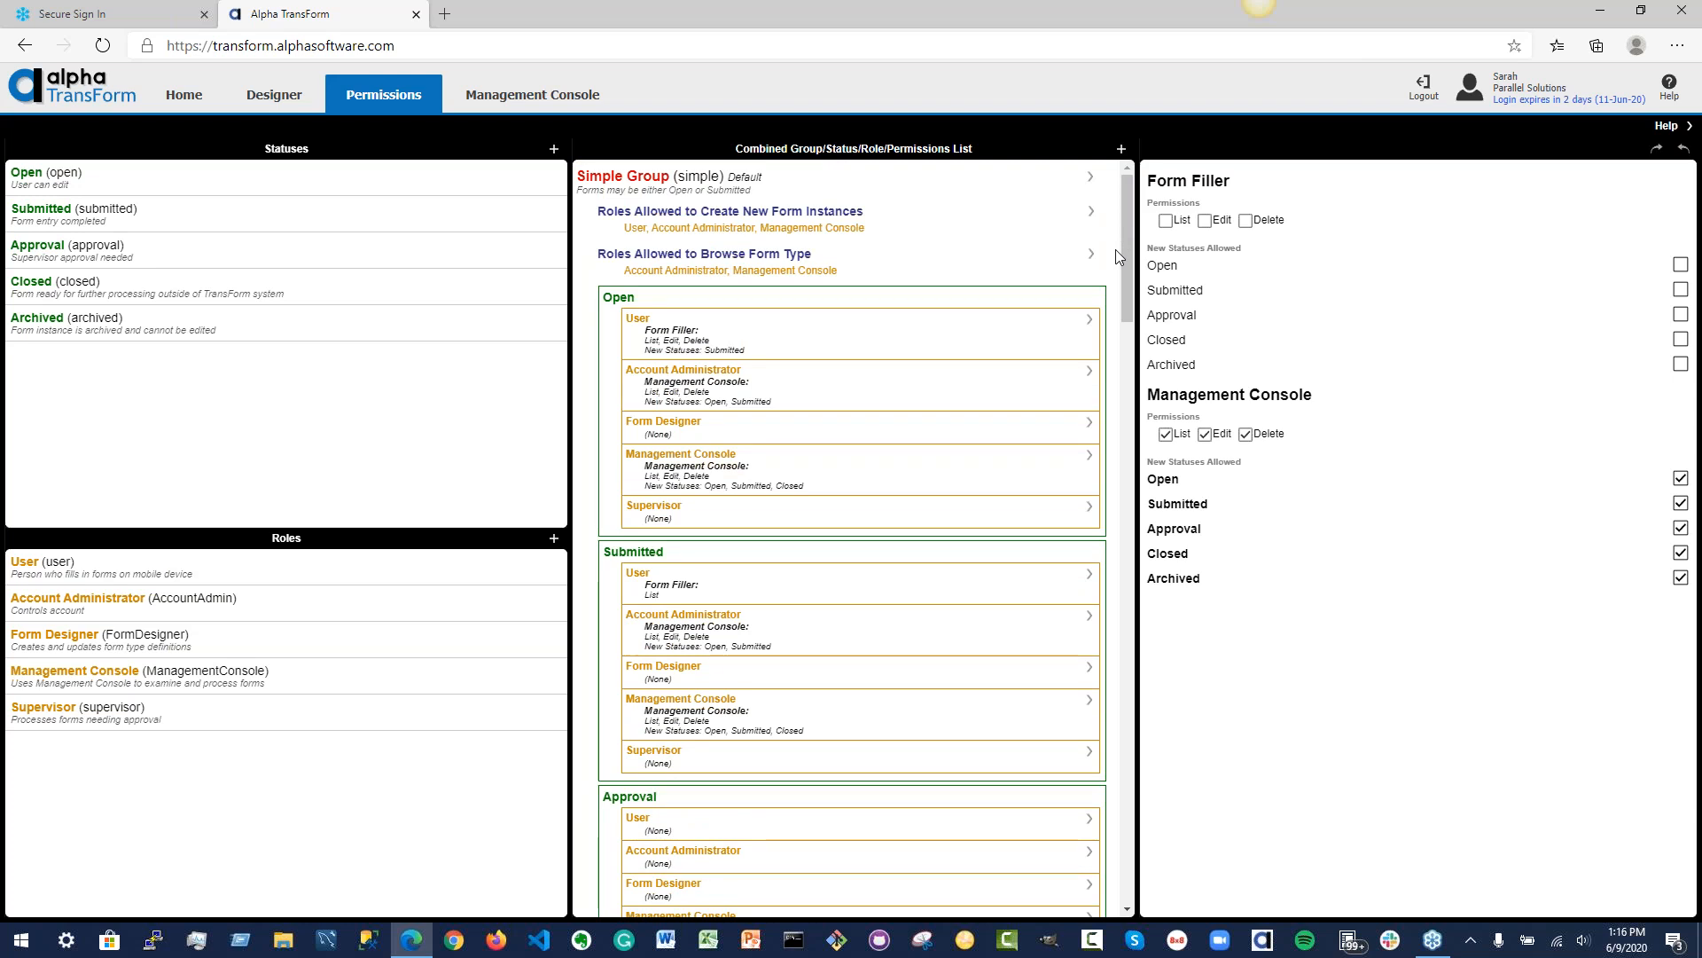
{"action": "left_click_drag", "start_coordinate": [1125, 207], "coordinate": [1176, 704]}
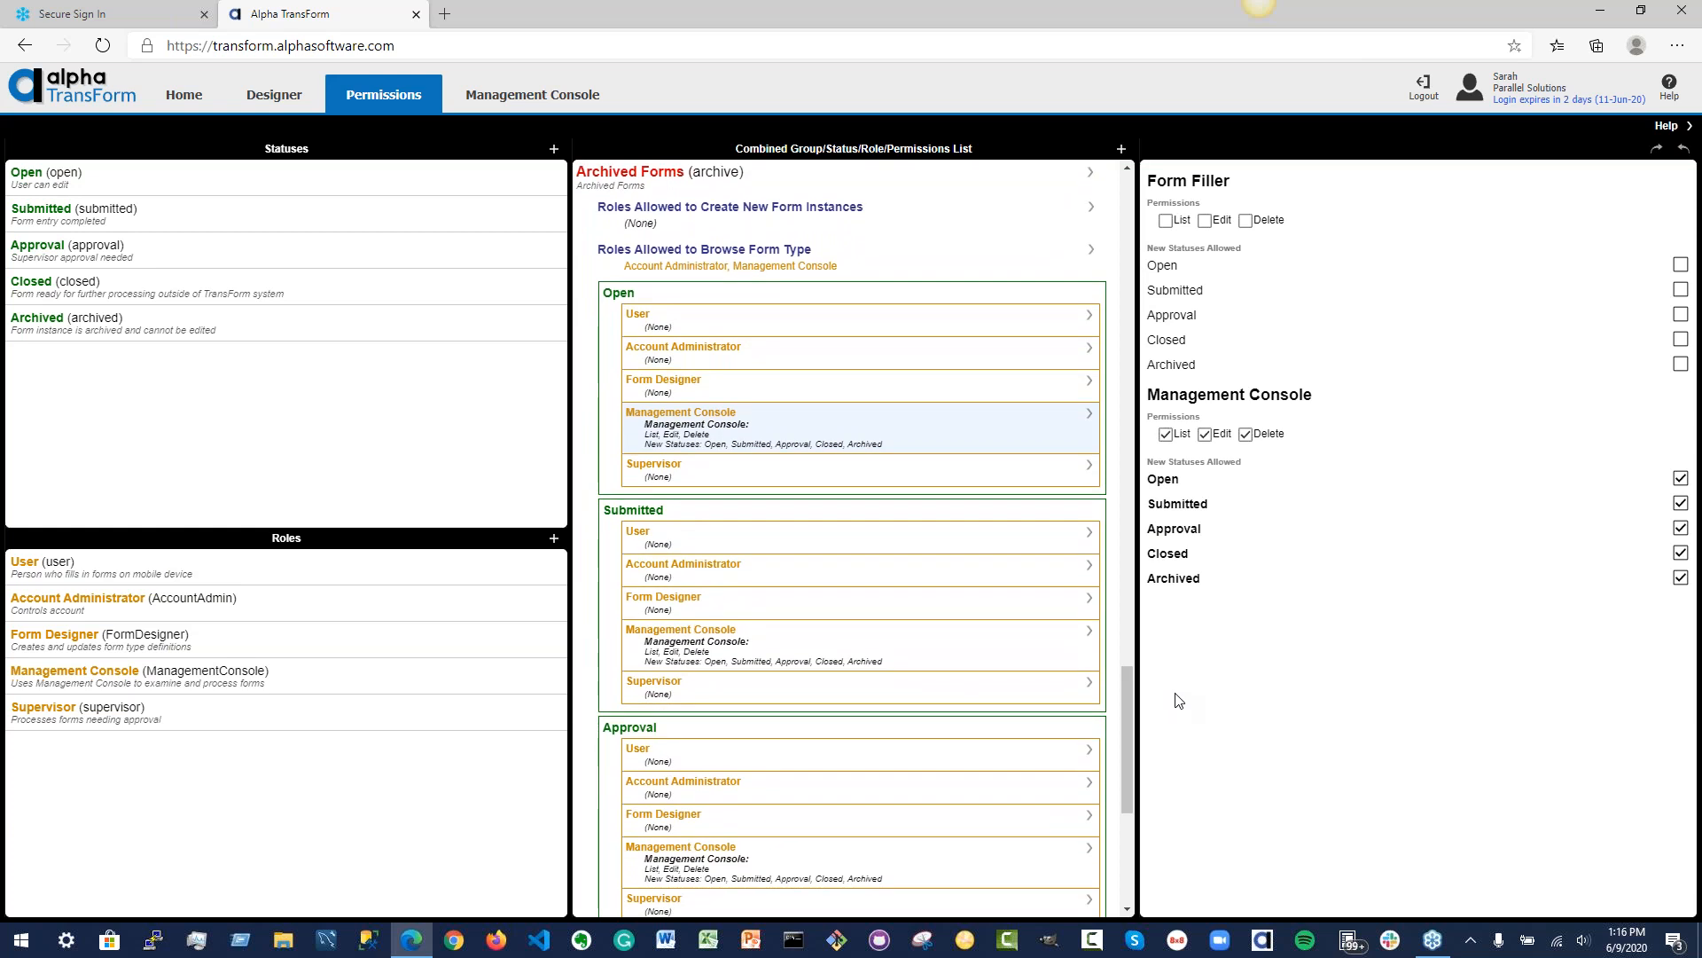